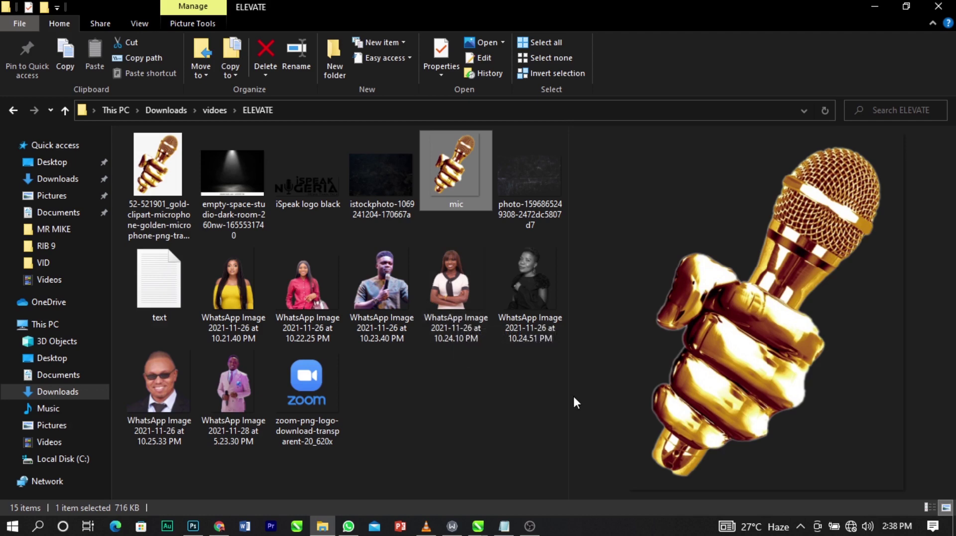
# Widen the file list beside the image preview in the ELEVATE folder.
pyautogui.moveTo(568, 391); pyautogui.dragTo(598, 392)
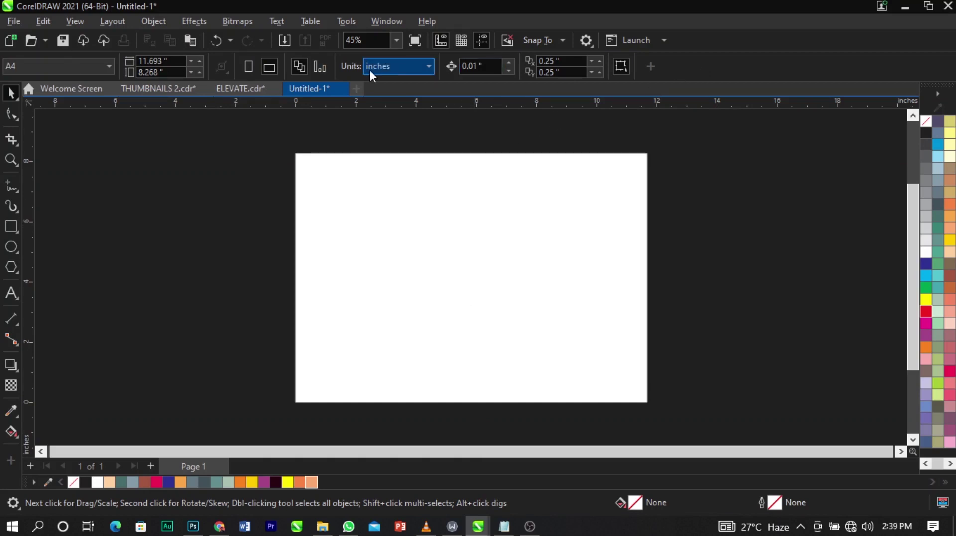
# Keep units in inches and set the page size to 7 × 7 inches.
pyautogui.click(382, 67)
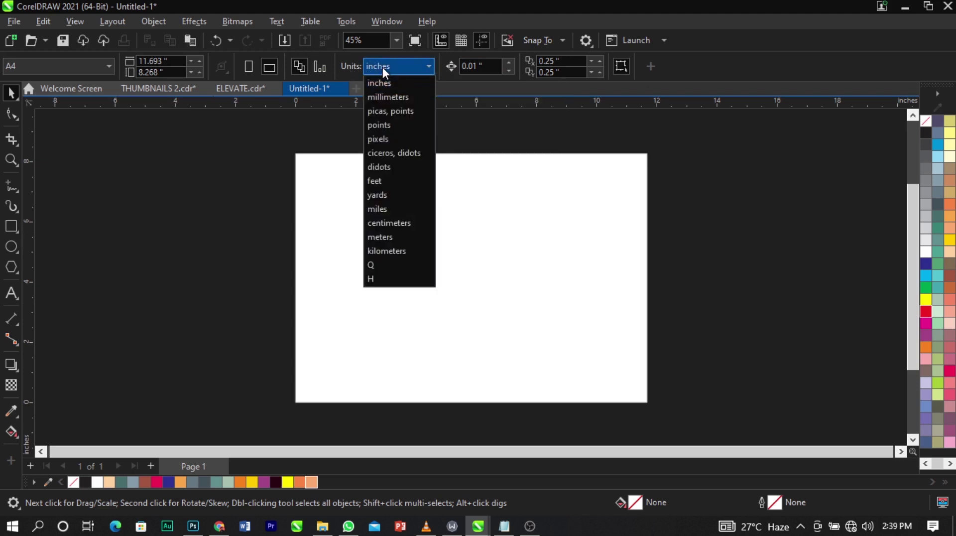
pyautogui.click(386, 79)
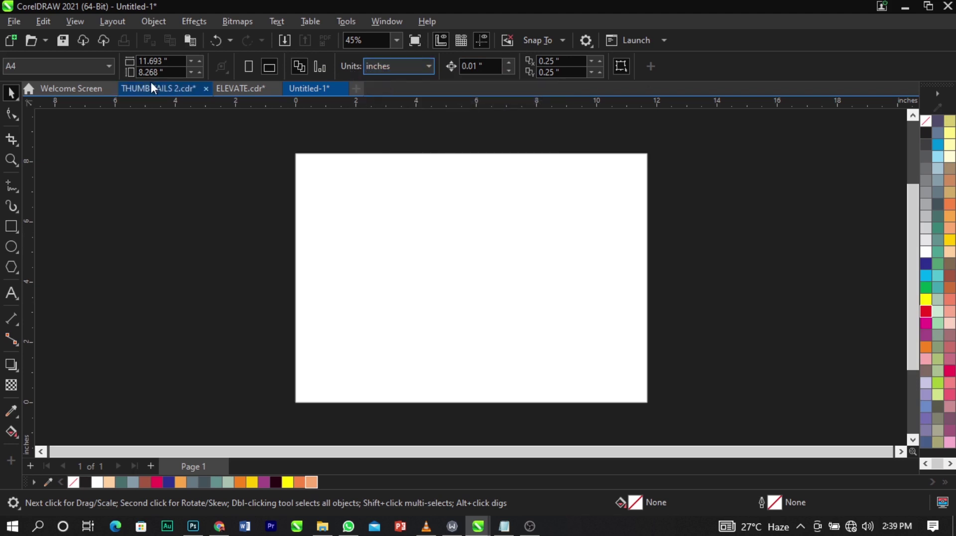
pyautogui.click(155, 60)
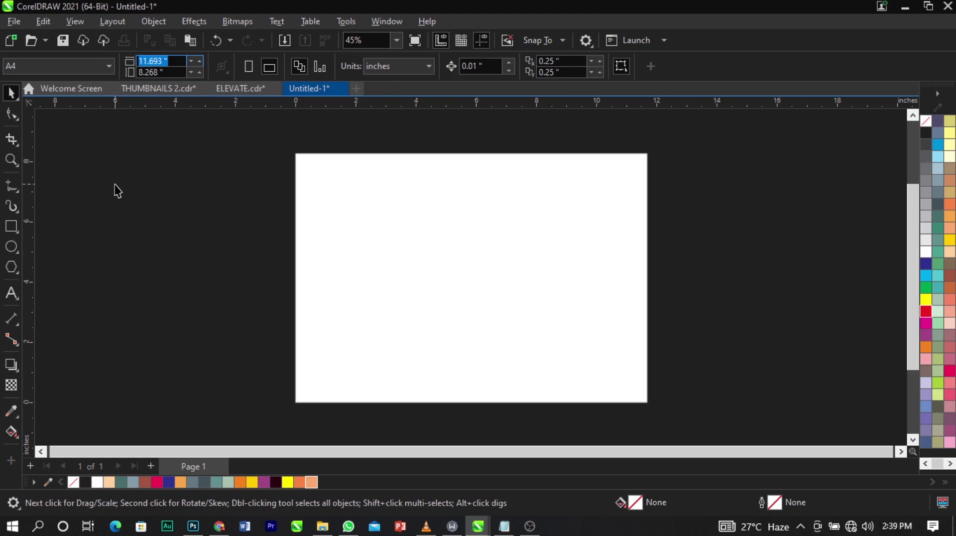
pyautogui.write('7')
pyautogui.press('Tab')
pyautogui.write('7')
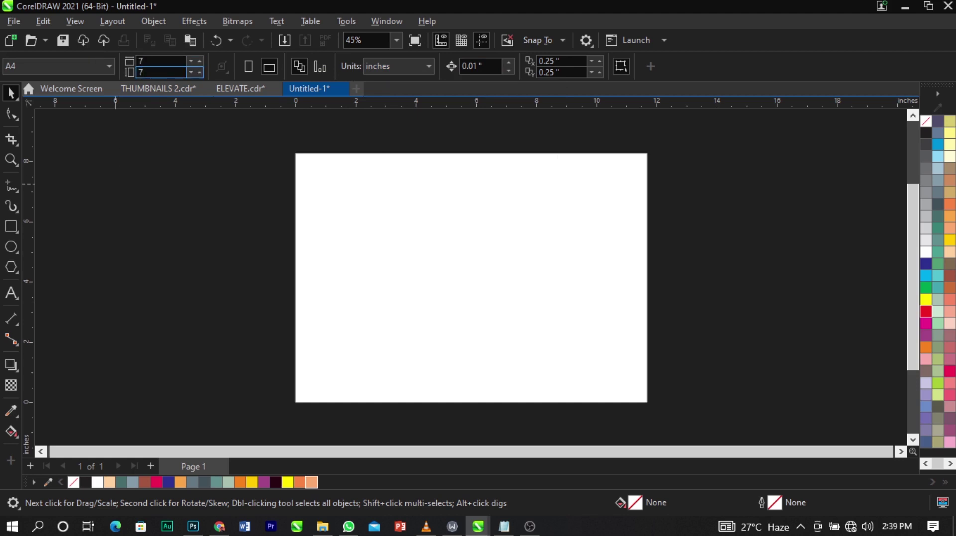
pyautogui.press('Return')
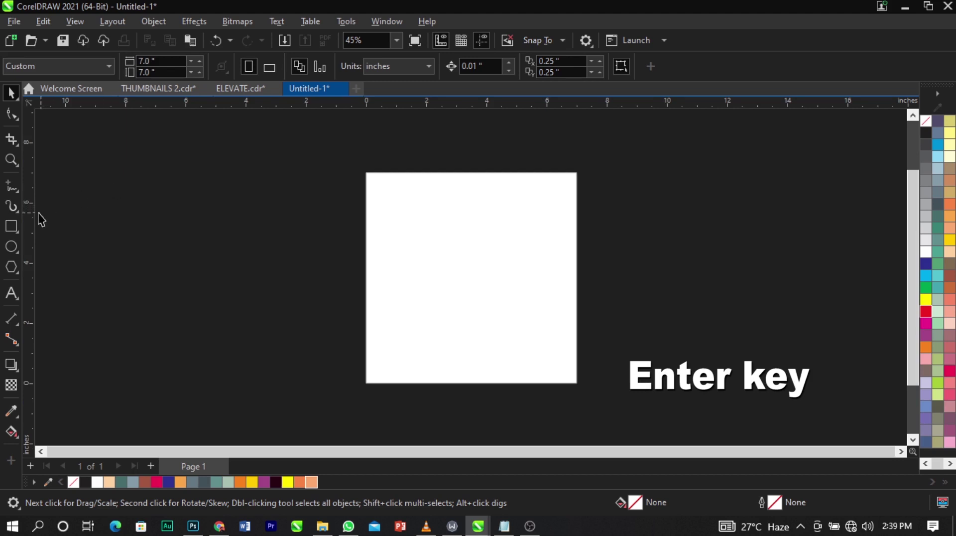
# Draw a black-outlined 7 × 7-inch rectangle and centre it on the page.
pyautogui.click(15, 222)
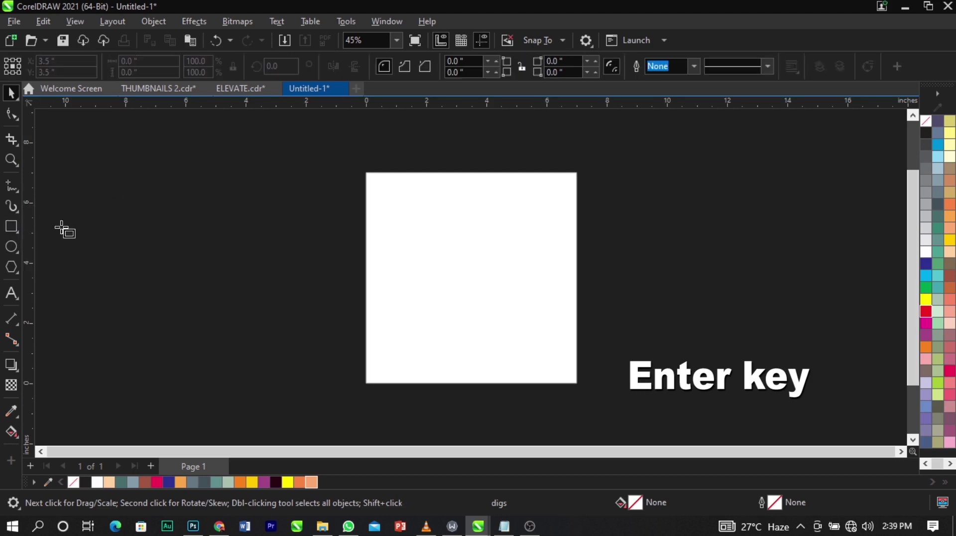
pyautogui.moveTo(370, 173)
pyautogui.mouseDown()
pyautogui.moveTo(521, 384)
pyautogui.moveTo(563, 379)
pyautogui.mouseUp()
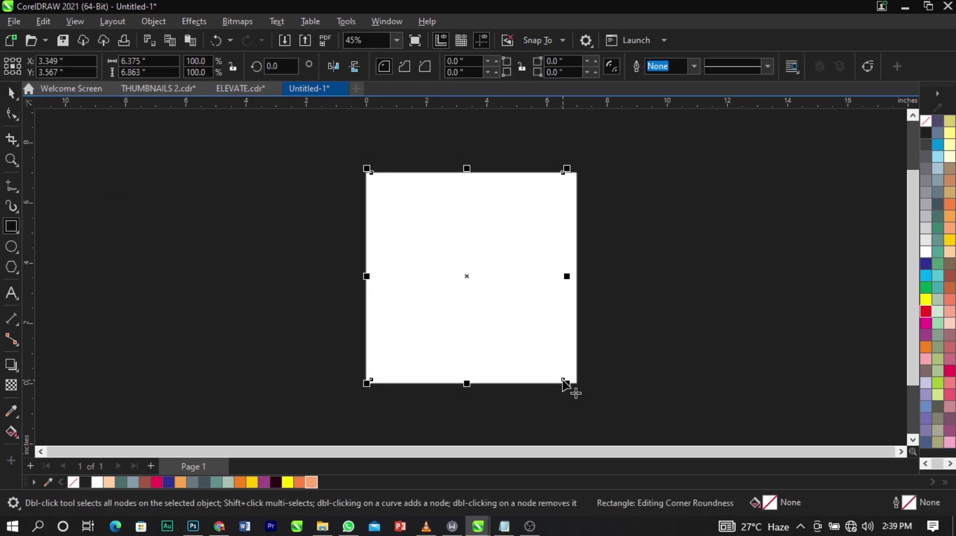
pyautogui.rightClick(927, 133)
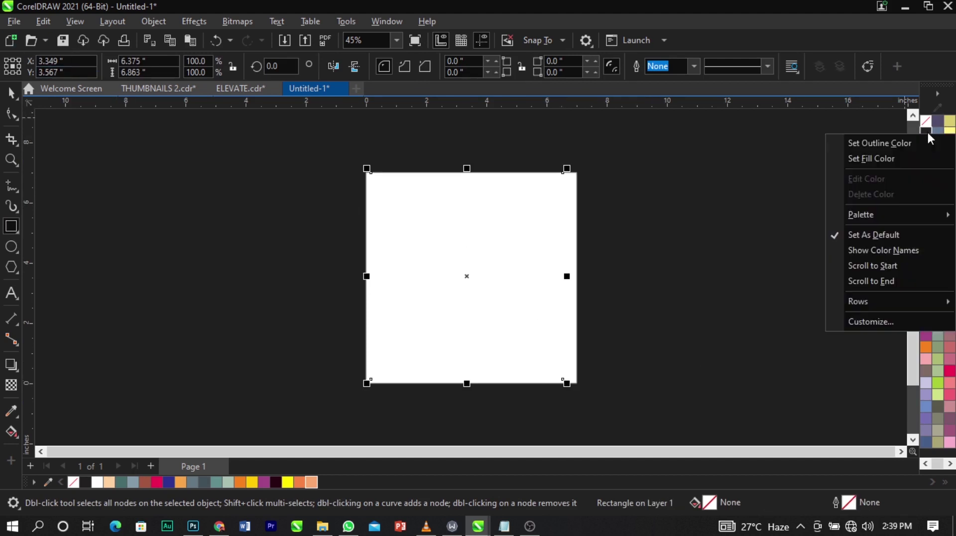
pyautogui.click(922, 143)
pyautogui.click(132, 61)
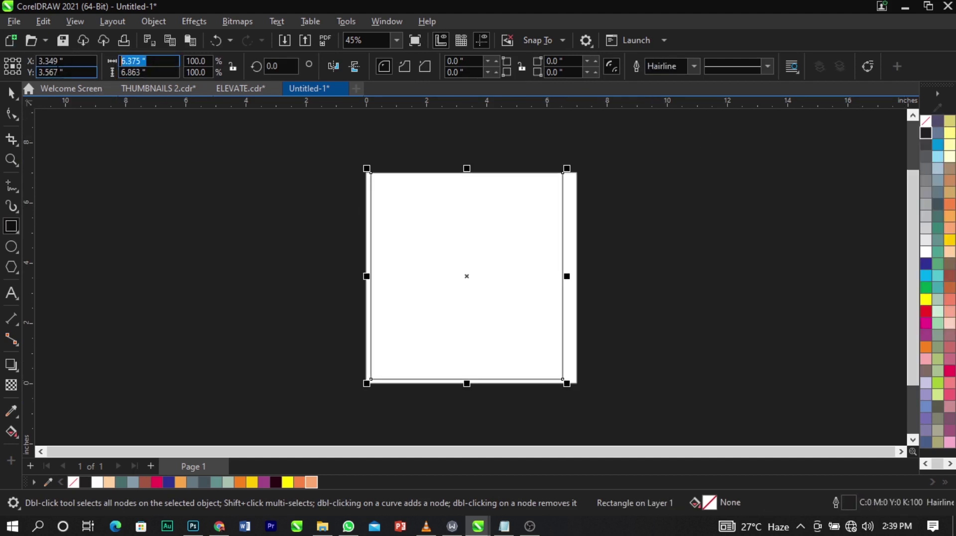
pyautogui.write('7')
pyautogui.press('Tab')
pyautogui.write('7')
pyautogui.press('Return')
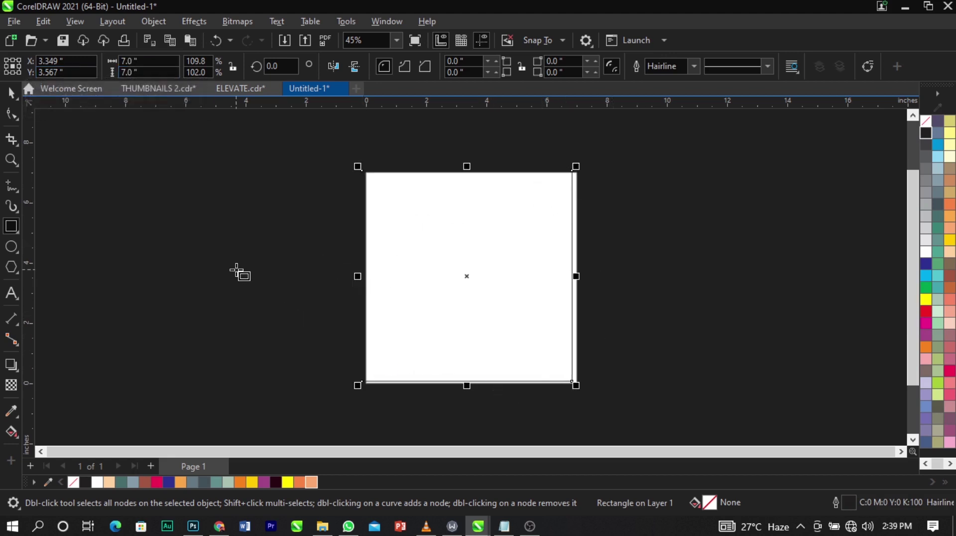
pyautogui.press('p')
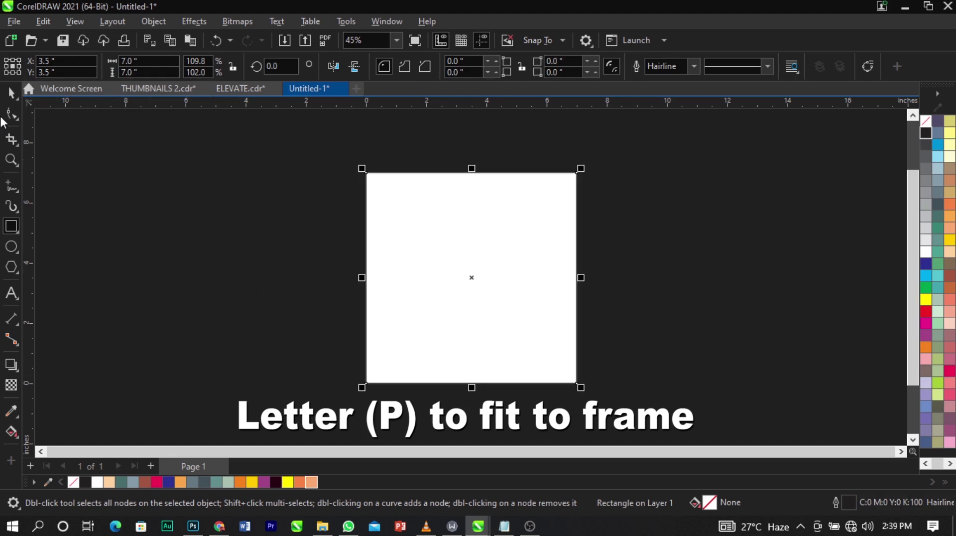
# Shift the page-sized rectangle slightly right and draw a small test square near the centre.
pyautogui.click(11, 92)
pyautogui.scroll(1, 426, 229)
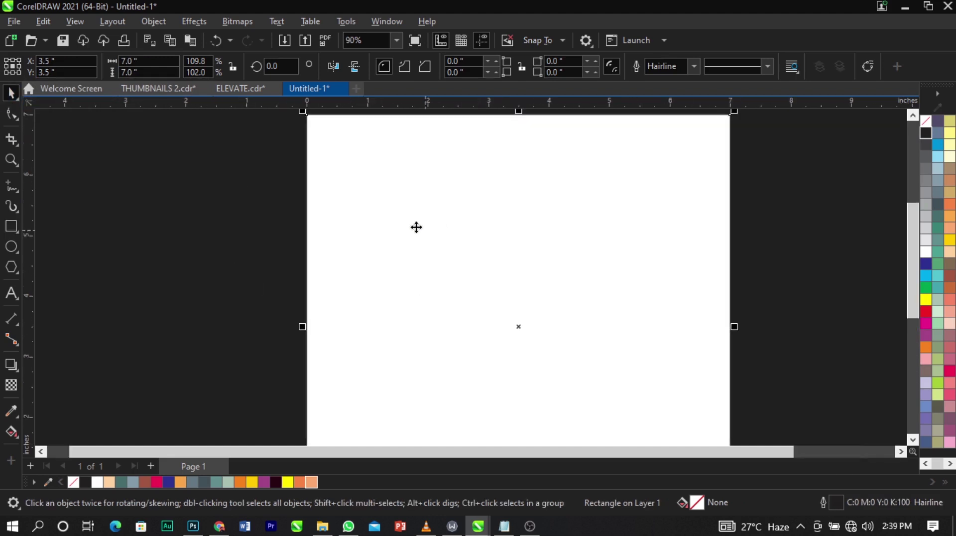
pyautogui.moveTo(322, 207)
pyautogui.mouseDown()
pyautogui.moveTo(345, 206)
pyautogui.moveTo(456, 327)
pyautogui.mouseUp()
pyautogui.click(11, 225)
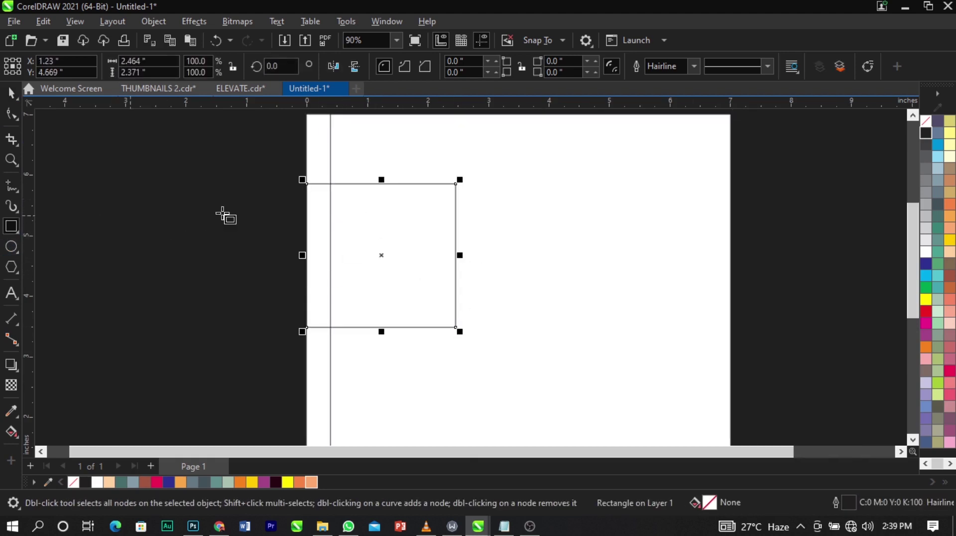
pyautogui.scroll(-2, 231, 232)
pyautogui.scroll(3, 317, 213)
pyautogui.press('space')
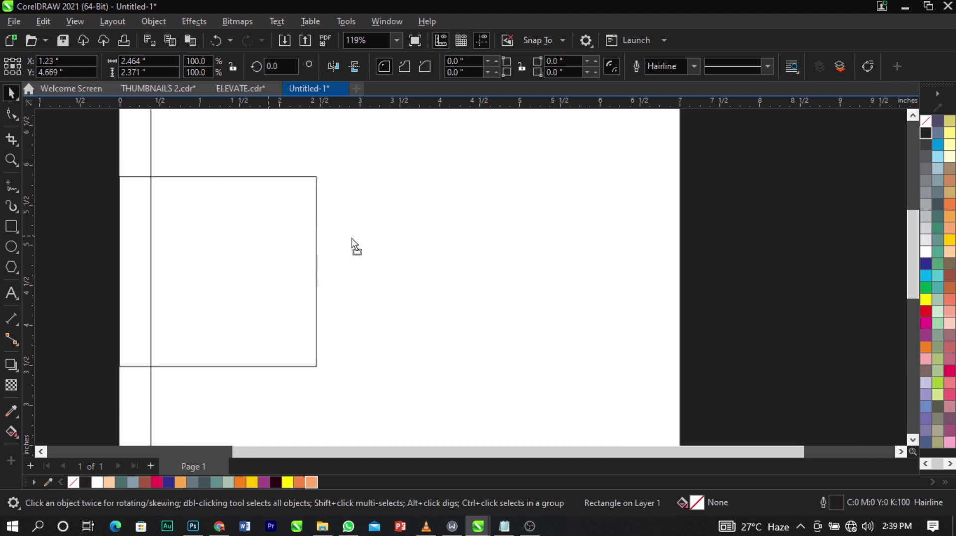
pyautogui.moveTo(268, 236); pyautogui.dragTo(368, 239)
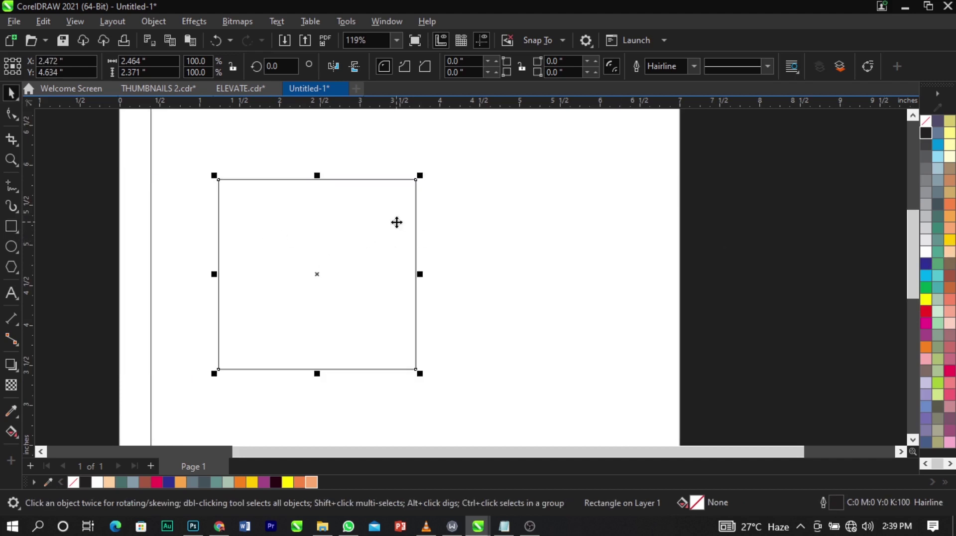
pyautogui.scroll(2, 395, 219)
pyautogui.scroll(-1, 357, 234)
pyautogui.scroll(-1, 357, 234)
pyautogui.moveTo(301, 273); pyautogui.dragTo(351, 273)
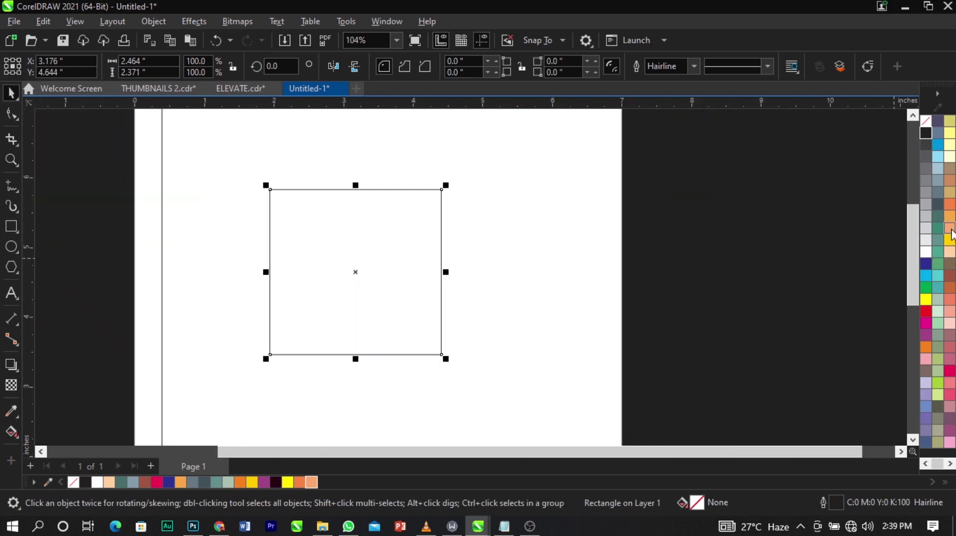
# Fill the test square blue and give it a gold outline, zooming in on its edge.
pyautogui.click(924, 265)
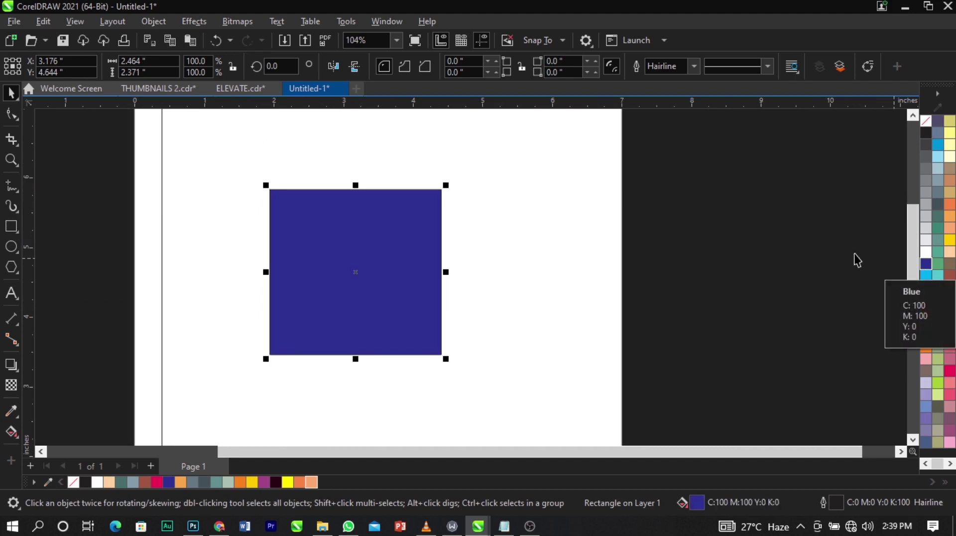
pyautogui.rightClick(950, 241)
pyautogui.click(939, 249)
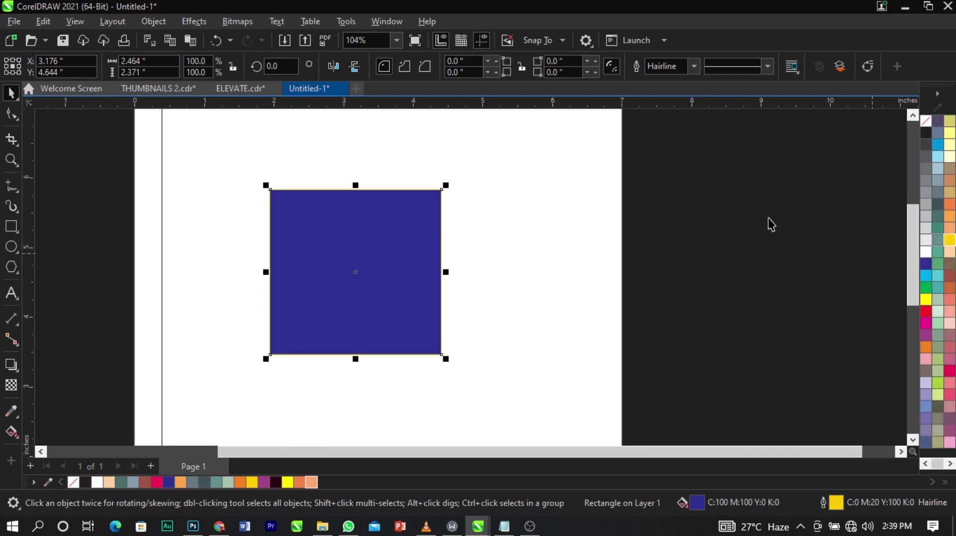
pyautogui.press('z')
pyautogui.moveTo(398, 201); pyautogui.dragTo(445, 228)
pyautogui.press('space')
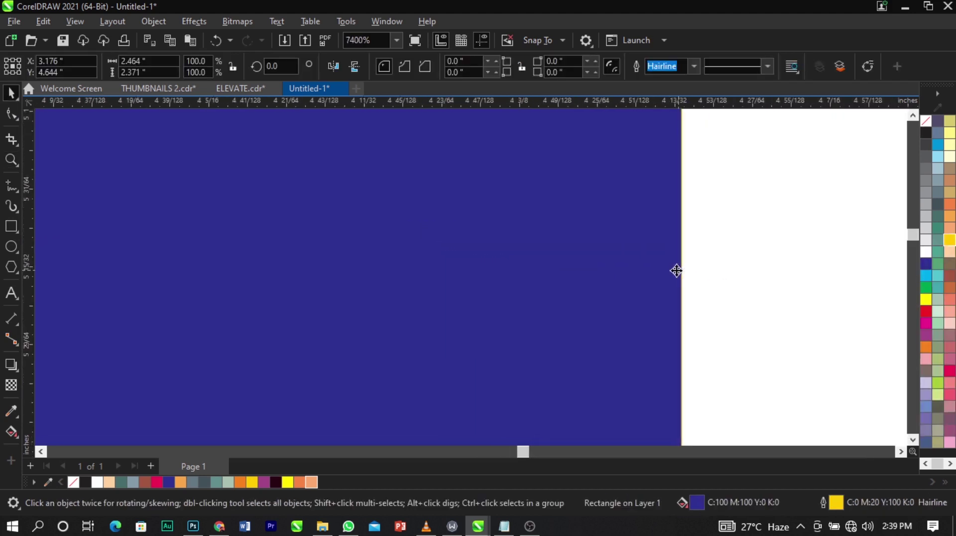
pyautogui.scroll(5, 678, 267)
pyautogui.scroll(-4, 704, 268)
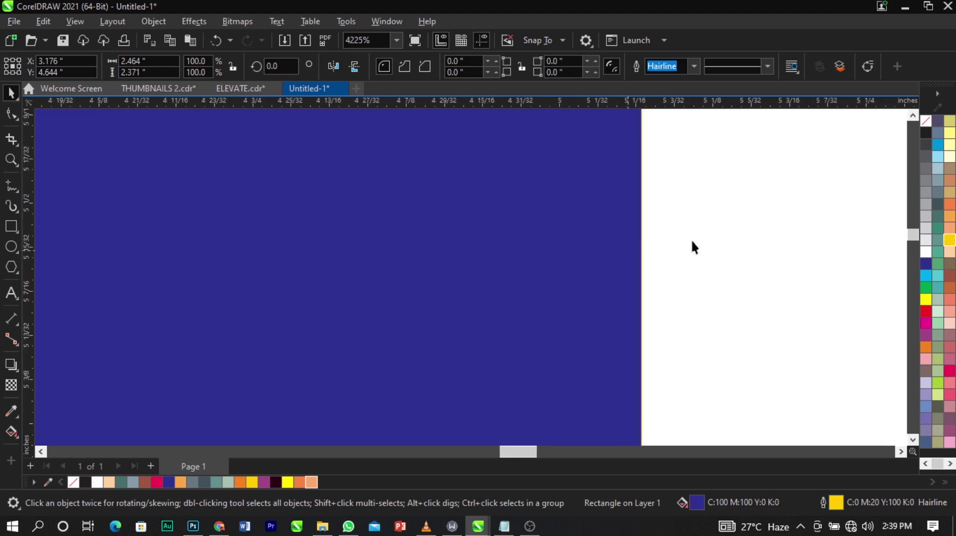
# Switch the outline to black, delete the blue test square, and reselect the 7-inch rectangle.
pyautogui.rightClick(930, 133)
pyautogui.click(912, 143)
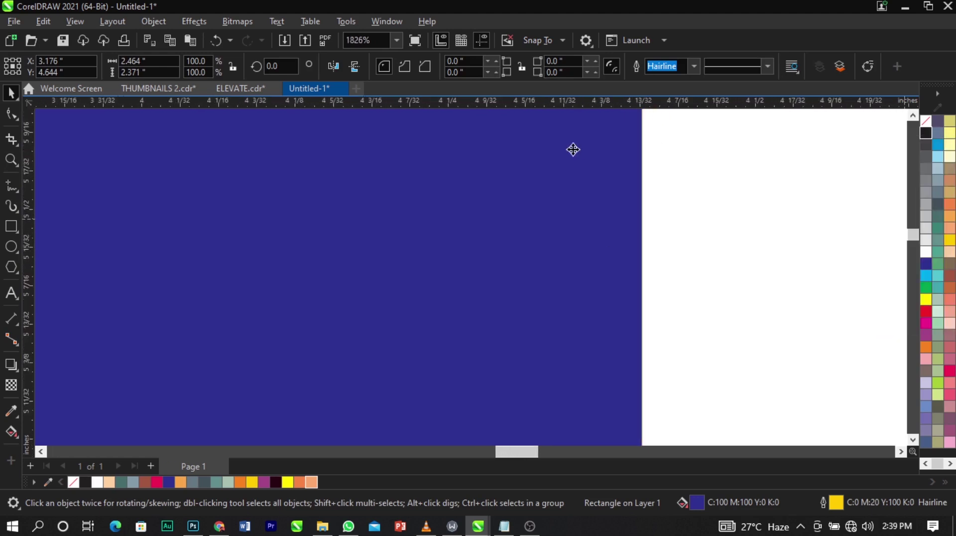
pyautogui.scroll(-2, 572, 149)
pyautogui.scroll(-2, 571, 169)
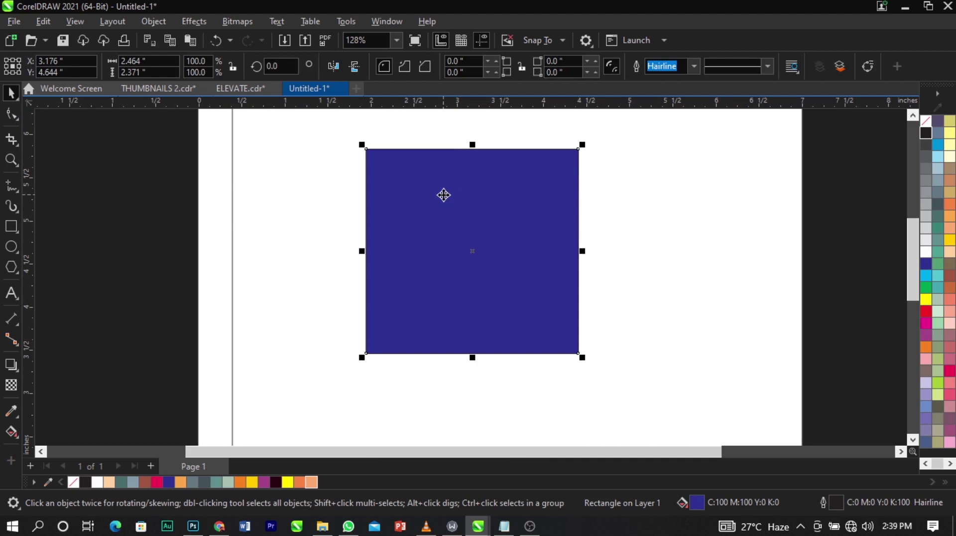
pyautogui.press('Delete')
pyautogui.scroll(-1, 443, 196)
pyautogui.click(497, 255)
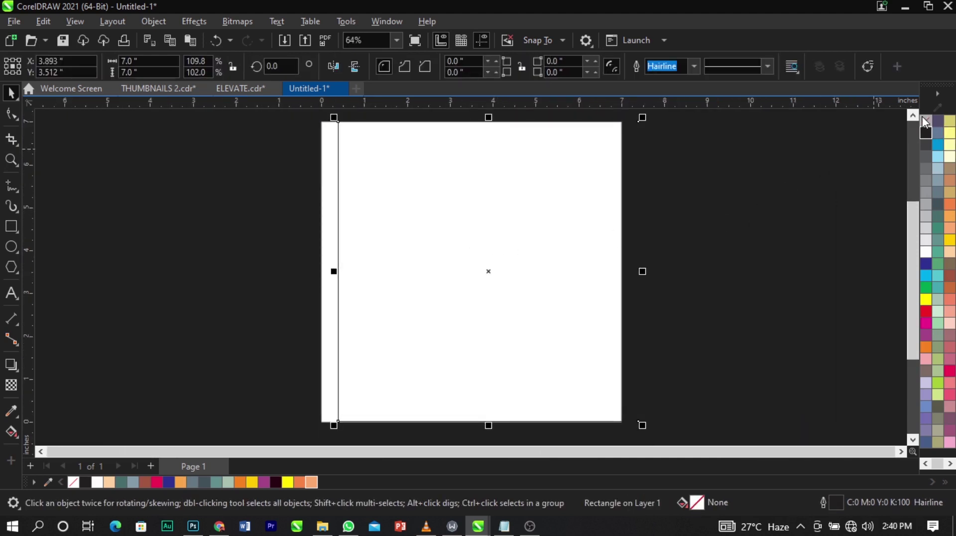
# Remove the 7-inch square's outline and centre it on the page at 3.5, 3.5 inches.
pyautogui.rightClick(924, 120)
pyautogui.click(807, 153)
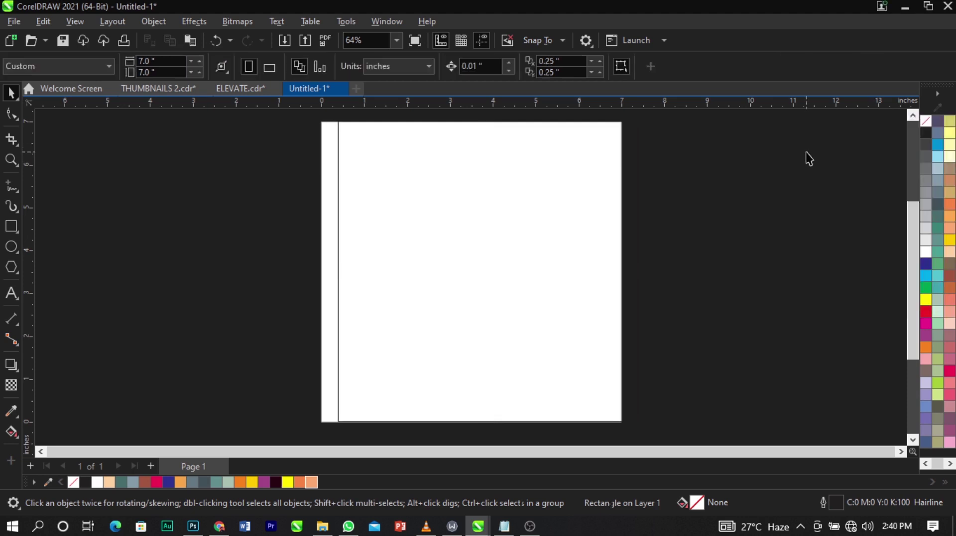
pyautogui.click(573, 199)
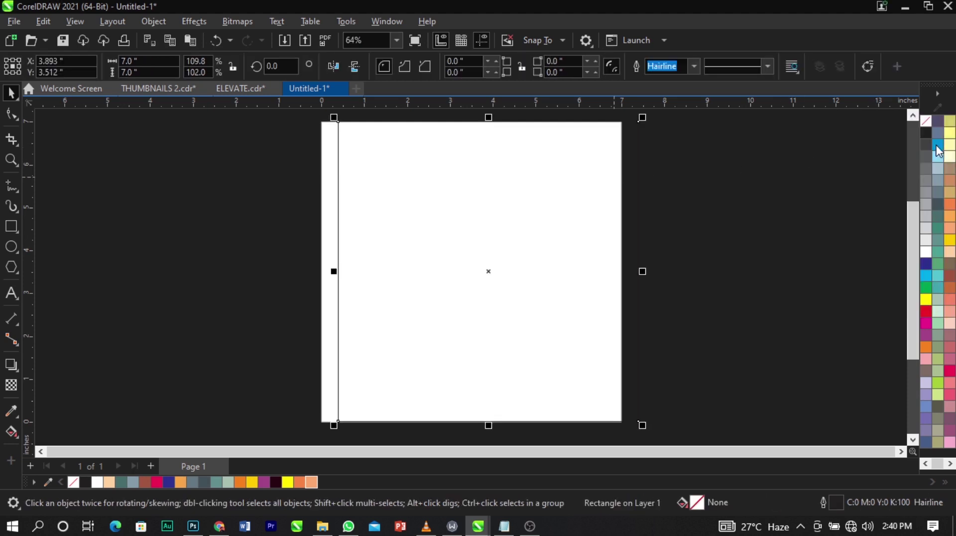
pyautogui.rightClick(928, 119)
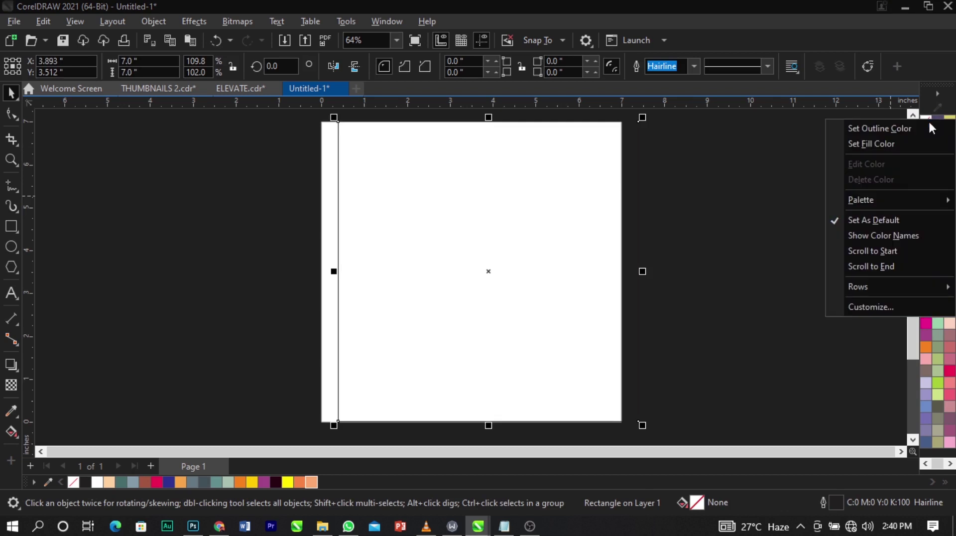
pyautogui.click(922, 128)
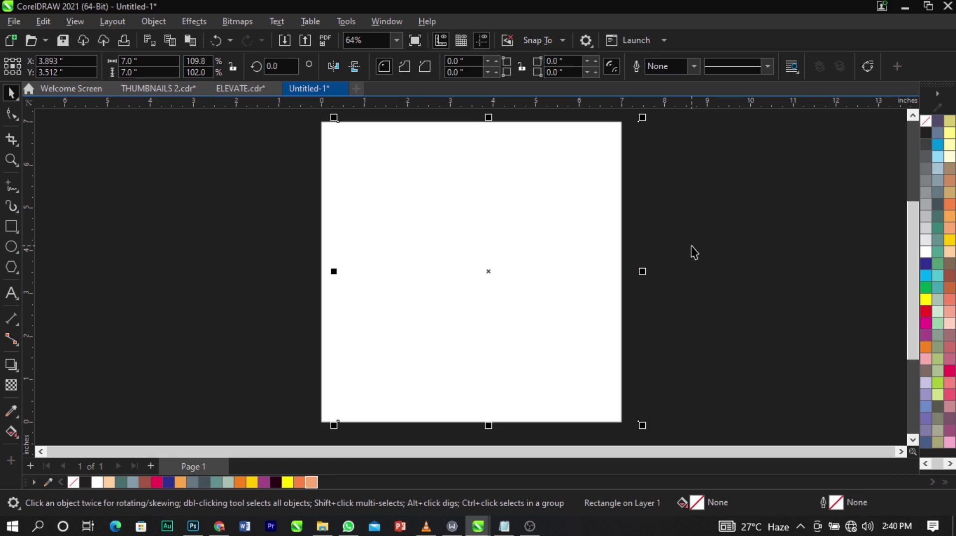
pyautogui.press('p')
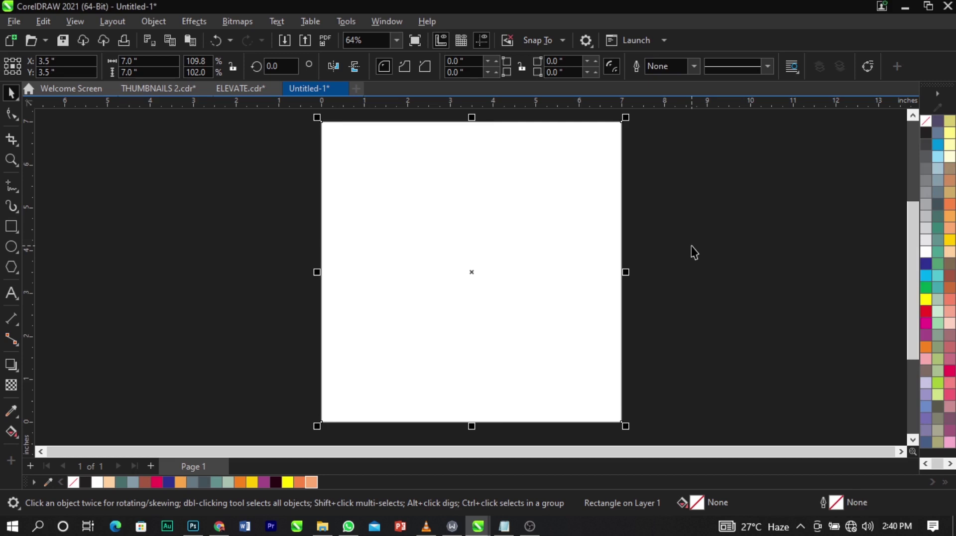
pyautogui.rightClick(692, 247)
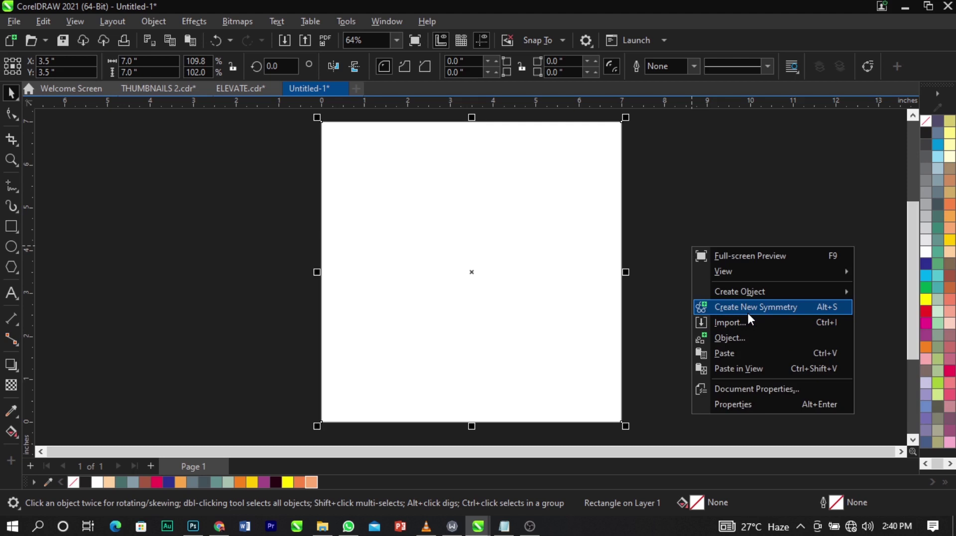
# Open File > Import and select the spotlight room, iSpeak logo, gold mic and dark texture images.
pyautogui.click(682, 308)
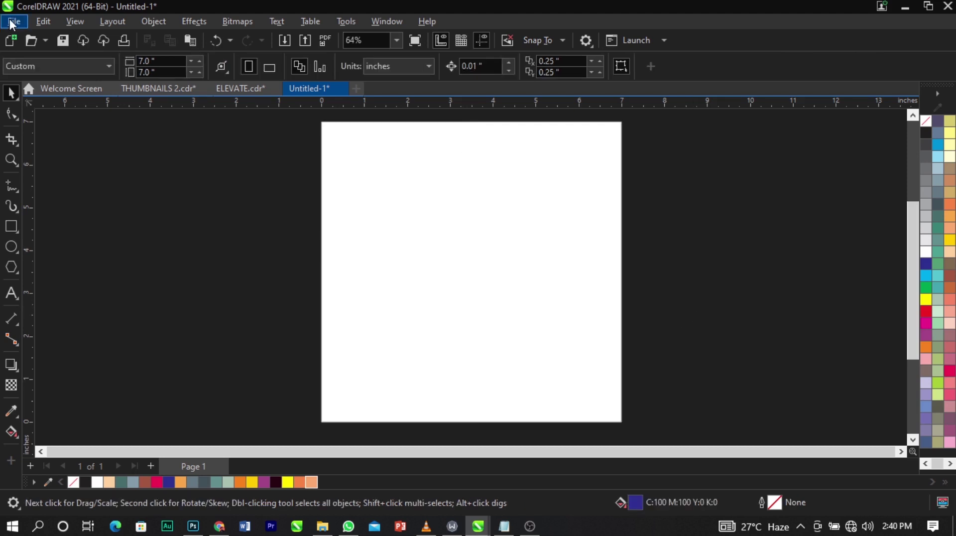
pyautogui.click(12, 22)
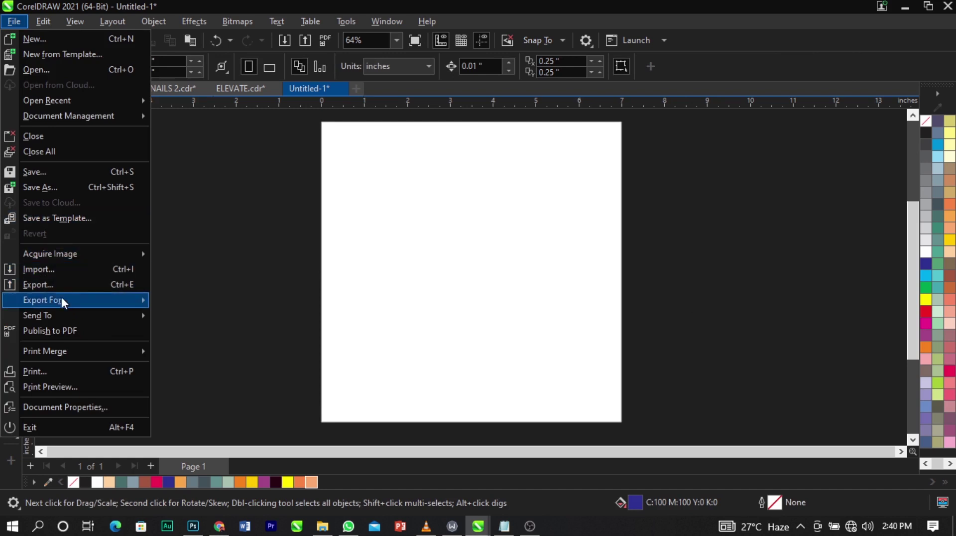
pyautogui.click(63, 267)
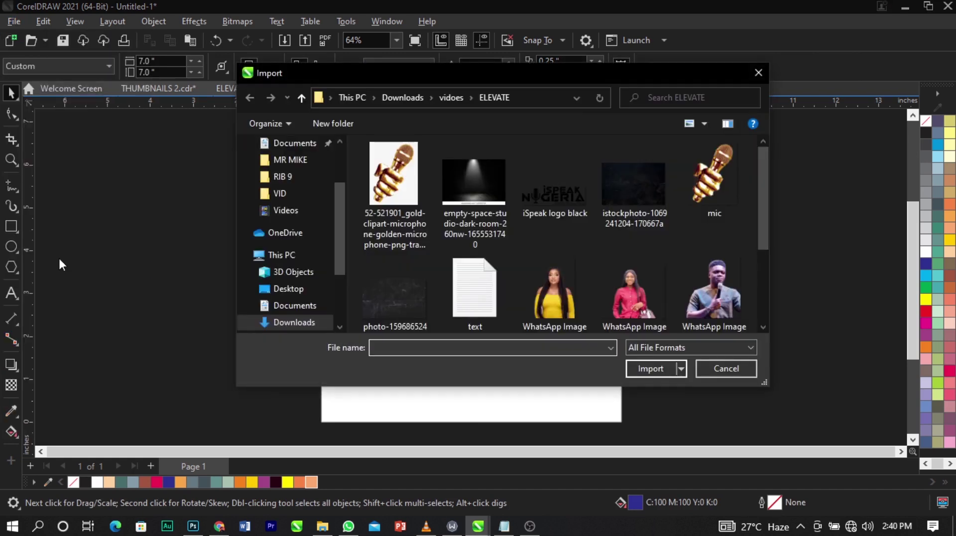
pyautogui.click(441, 199)
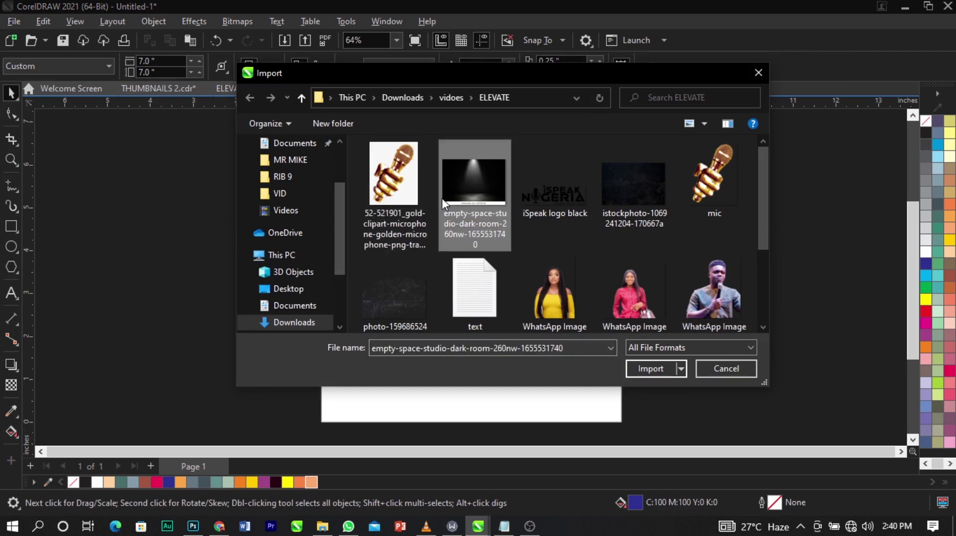
pyautogui.keyDown('ctrl'); pyautogui.click(541, 203); pyautogui.keyUp('ctrl')
pyautogui.keyDown('ctrl'); pyautogui.click(686, 193); pyautogui.keyUp('ctrl')
pyautogui.keyDown('ctrl'); pyautogui.click(633, 186); pyautogui.keyUp('ctrl')
# Add the scratched texture, eight speaker photos and Zoom logo, then import them all.
pyautogui.keyDown('ctrl'); pyautogui.click(394, 296); pyautogui.keyUp('ctrl')
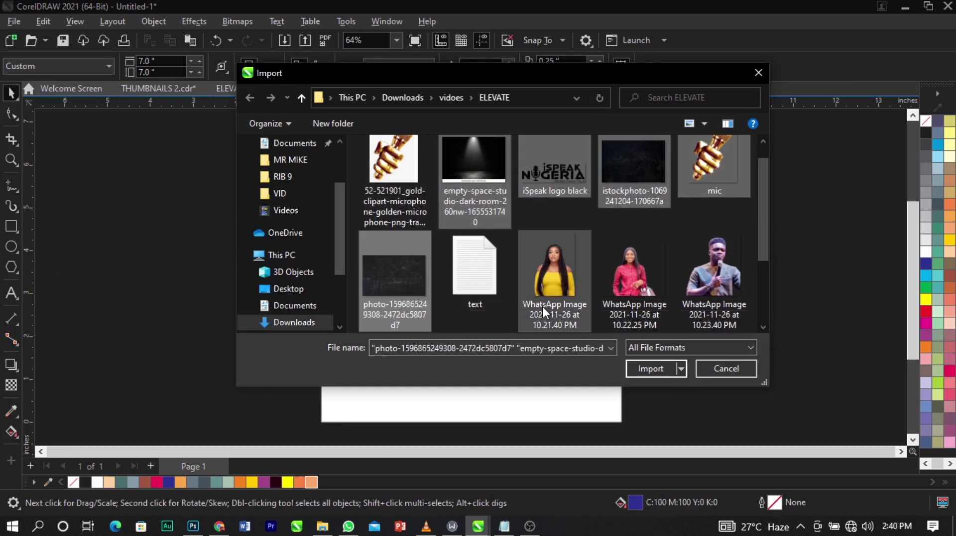
pyautogui.keyDown('ctrl'); pyautogui.click(542, 306); pyautogui.keyUp('ctrl')
pyautogui.keyDown('ctrl'); pyautogui.click(646, 275); pyautogui.keyUp('ctrl')
pyautogui.keyDown('ctrl'); pyautogui.click(713, 279); pyautogui.keyUp('ctrl')
pyautogui.scroll(-2, 647, 259)
pyautogui.keyDown('ctrl'); pyautogui.click(398, 273); pyautogui.keyUp('ctrl')
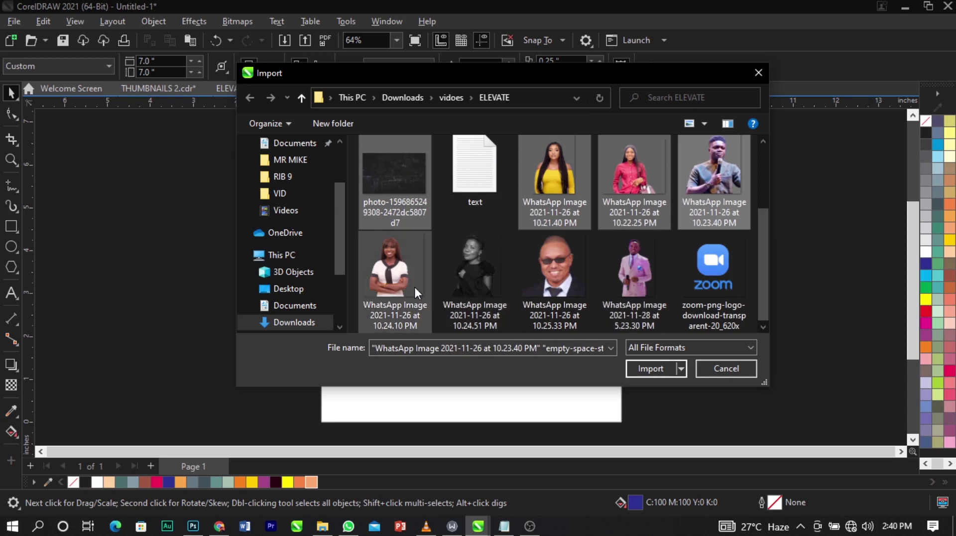
pyautogui.keyDown('ctrl'); pyautogui.click(475, 277); pyautogui.keyUp('ctrl')
pyautogui.keyDown('ctrl'); pyautogui.click(556, 284); pyautogui.keyUp('ctrl')
pyautogui.keyDown('ctrl'); pyautogui.click(630, 282); pyautogui.keyUp('ctrl')
pyautogui.keyDown('ctrl'); pyautogui.click(706, 280); pyautogui.keyUp('ctrl')
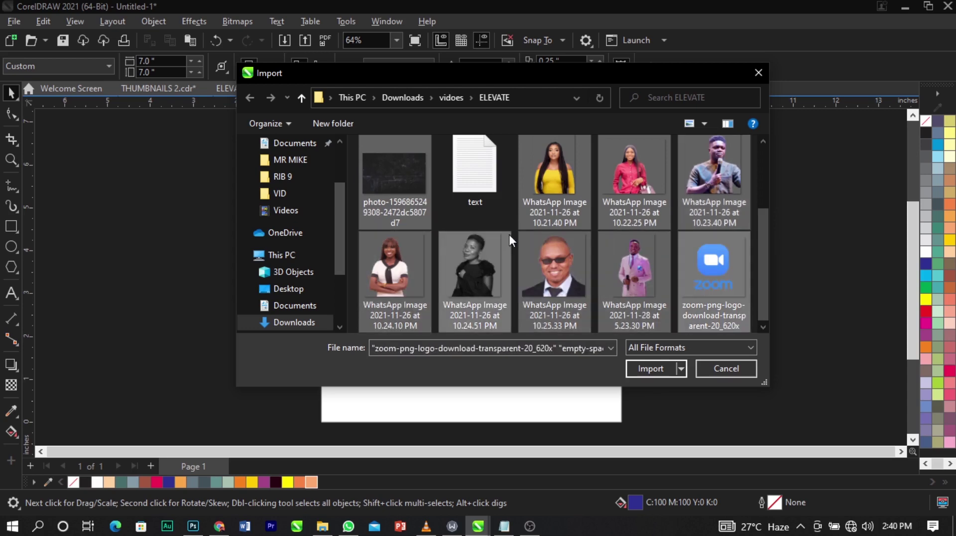
pyautogui.click(648, 368)
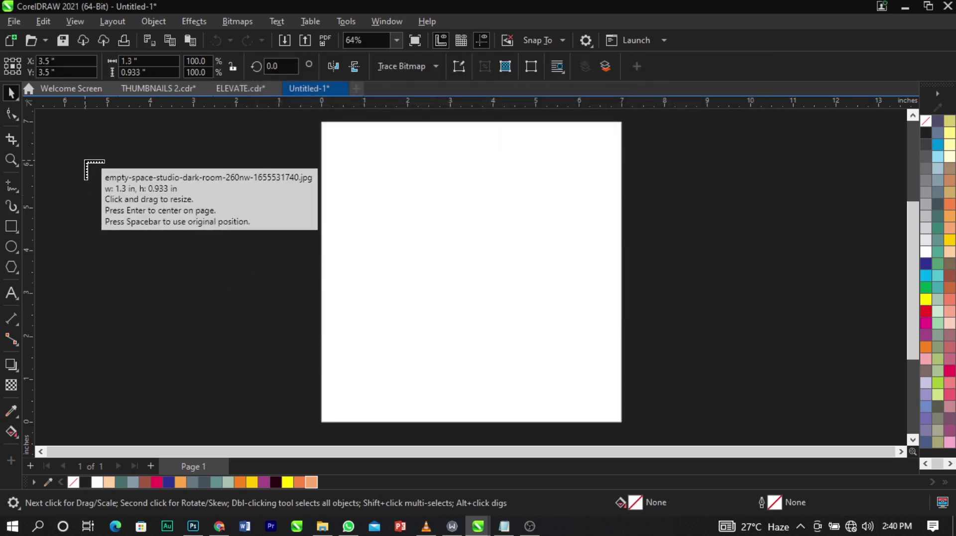
# Place each imported image, from spotlight room to Zoom logo, beside the page.
pyautogui.click(73, 149)
pyautogui.moveTo(87, 192); pyautogui.dragTo(186, 284)
pyautogui.moveTo(85, 232); pyautogui.dragTo(183, 299)
pyautogui.moveTo(102, 237); pyautogui.dragTo(220, 337)
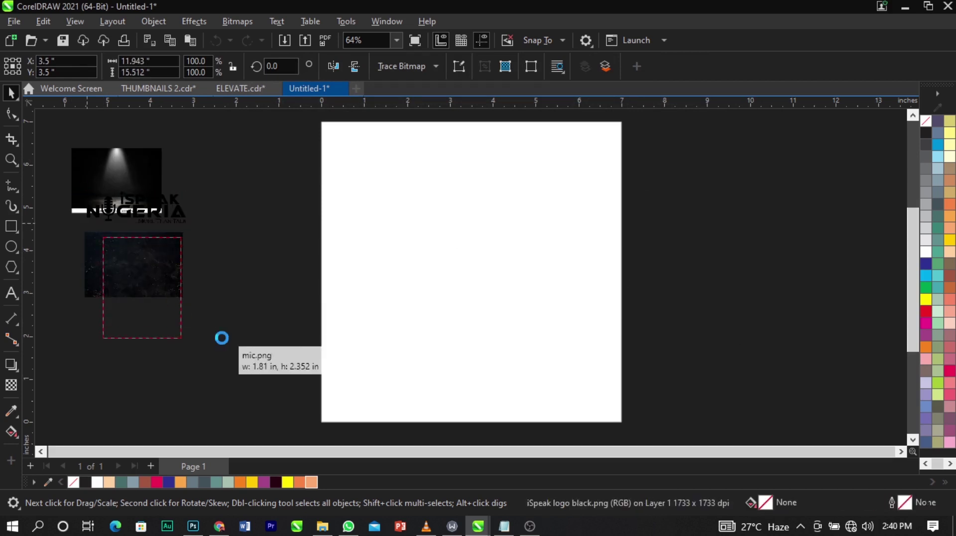
pyautogui.moveTo(124, 261); pyautogui.dragTo(218, 319)
pyautogui.moveTo(193, 283); pyautogui.dragTo(259, 354)
pyautogui.moveTo(170, 172); pyautogui.dragTo(279, 254)
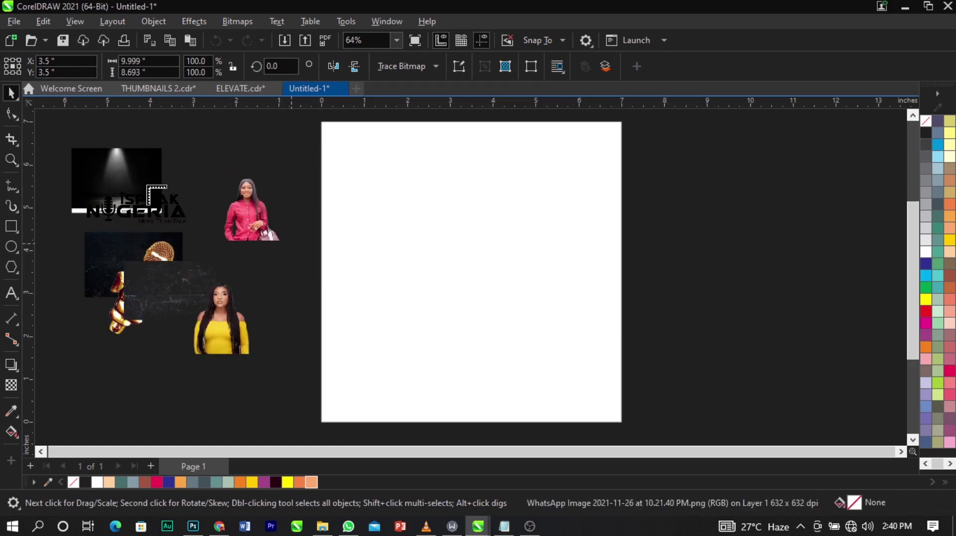
pyautogui.moveTo(148, 187); pyautogui.dragTo(265, 320)
pyautogui.moveTo(262, 267); pyautogui.dragTo(352, 357)
pyautogui.moveTo(224, 269); pyautogui.dragTo(298, 356)
pyautogui.moveTo(210, 243); pyautogui.dragTo(280, 319)
# Gather the speaker photos right of the page and put the Zoom logo at the lower left.
pyautogui.moveTo(210, 263); pyautogui.dragTo(846, 298)
pyautogui.moveTo(323, 345); pyautogui.dragTo(884, 331)
pyautogui.moveTo(244, 329); pyautogui.dragTo(824, 347)
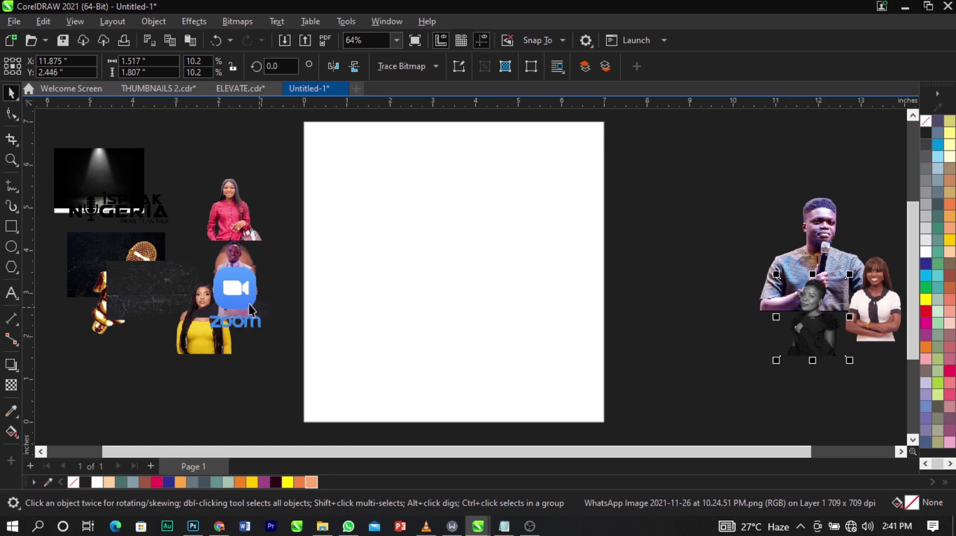
pyautogui.moveTo(248, 305); pyautogui.dragTo(80, 361)
pyautogui.moveTo(199, 343); pyautogui.dragTo(819, 298)
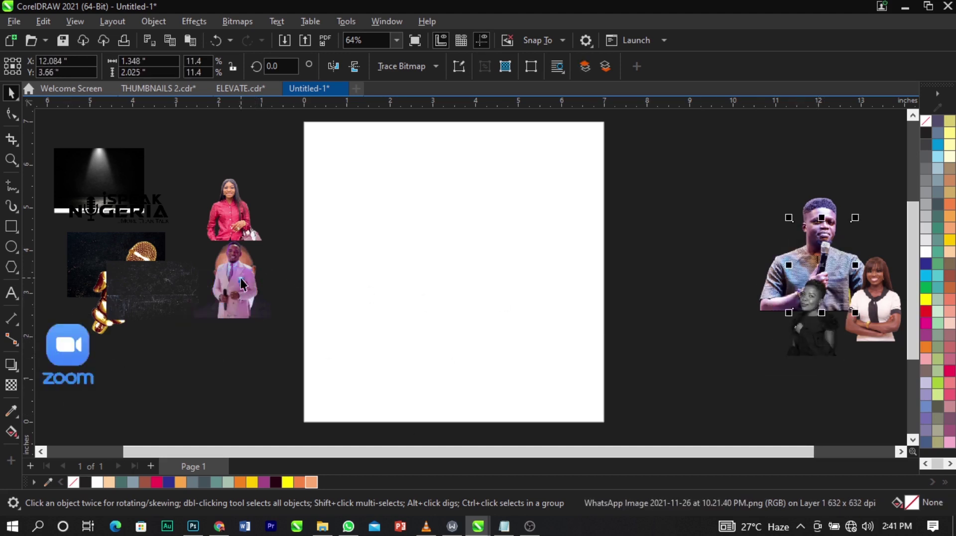
pyautogui.moveTo(241, 284); pyautogui.dragTo(807, 262)
pyautogui.moveTo(228, 220); pyautogui.dragTo(761, 240)
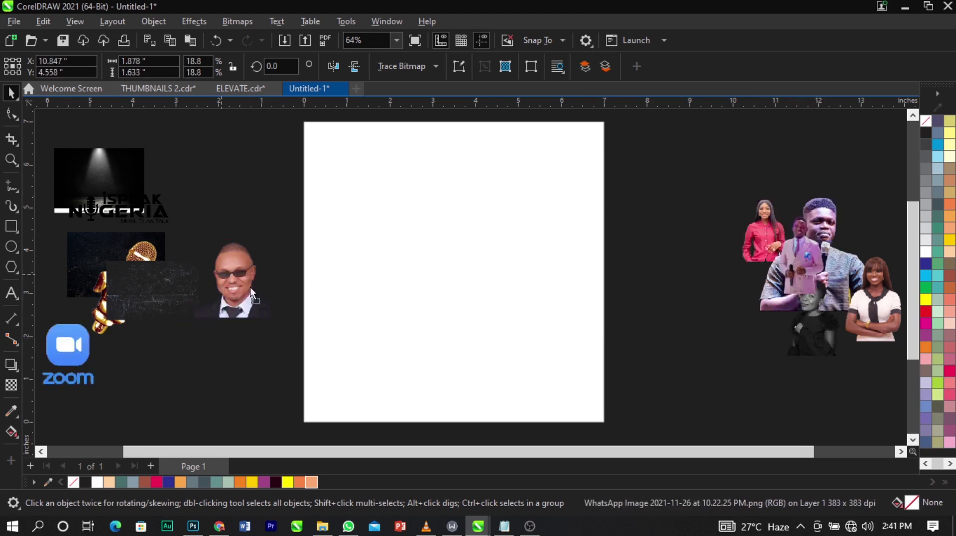
pyautogui.moveTo(251, 293); pyautogui.dragTo(812, 324)
# Enlarge the dark scratched texture and move it down and left.
pyautogui.click(488, 345)
pyautogui.click(614, 361)
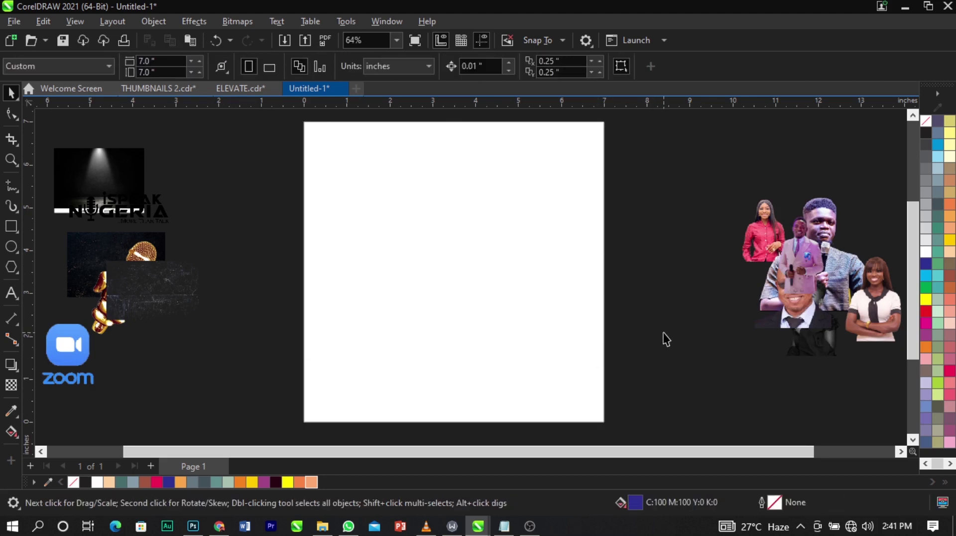
pyautogui.click(190, 307)
pyautogui.moveTo(202, 323); pyautogui.dragTo(138, 247)
pyautogui.moveTo(244, 284); pyautogui.dragTo(225, 338)
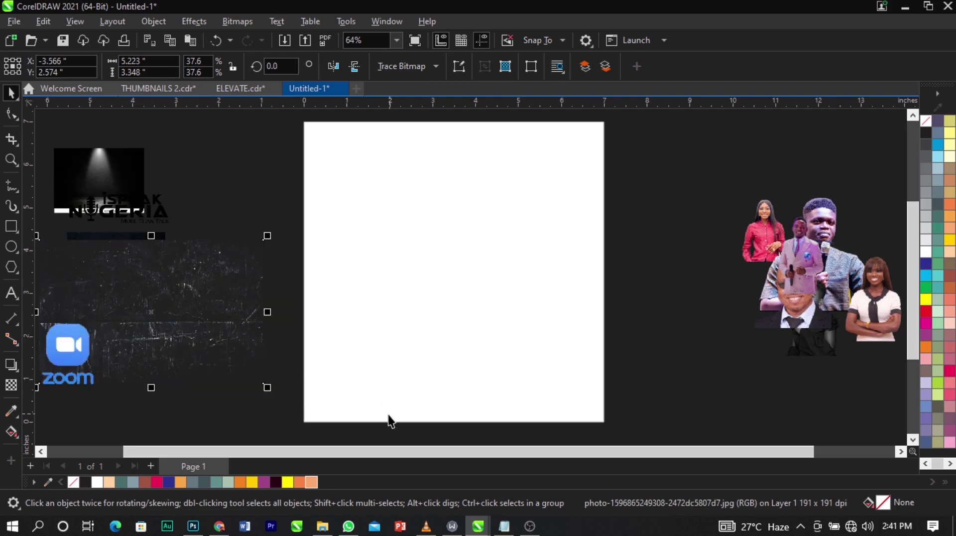
pyautogui.click(627, 370)
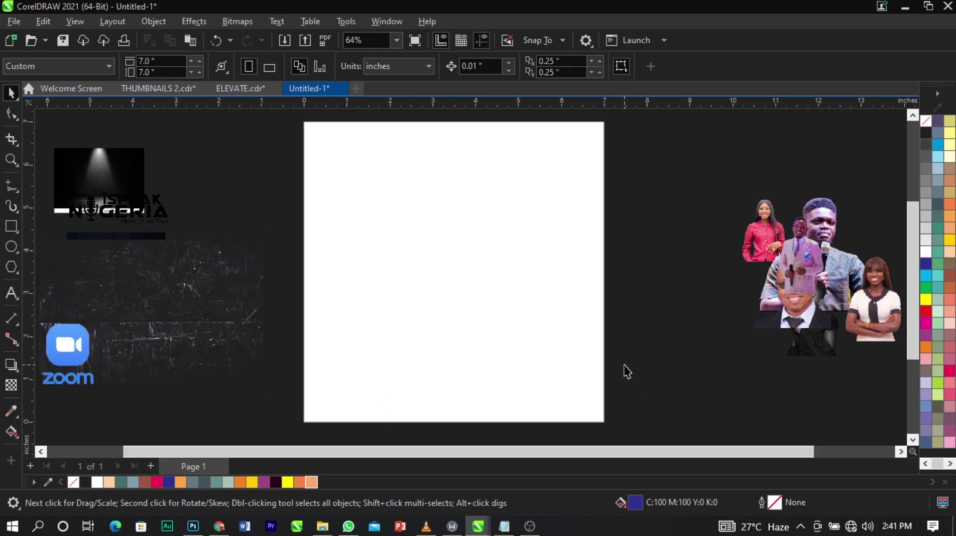
# Select all the speaker list text in Notepad and return to the flyer.
pyautogui.click(503, 526)
pyautogui.click(613, 391)
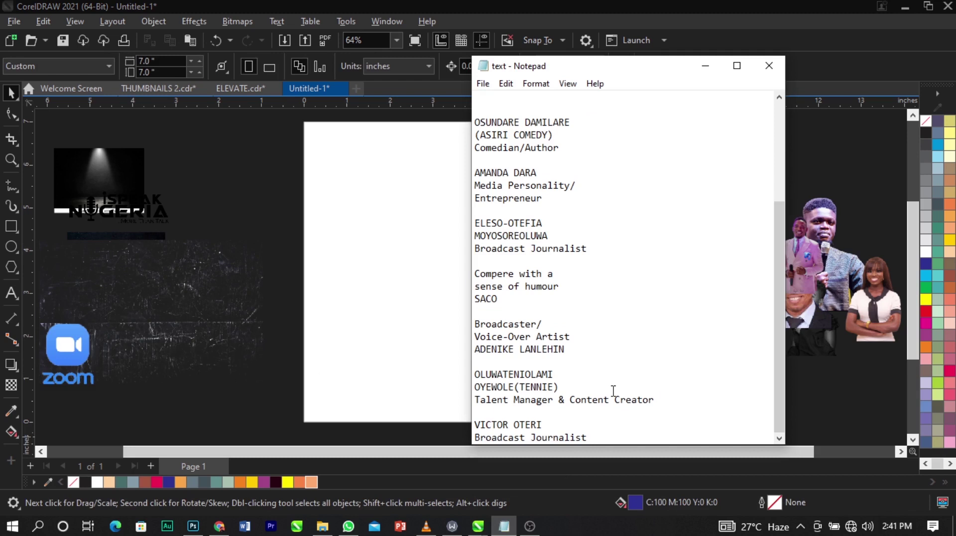
pyautogui.hotkey('ctrl', 'a')
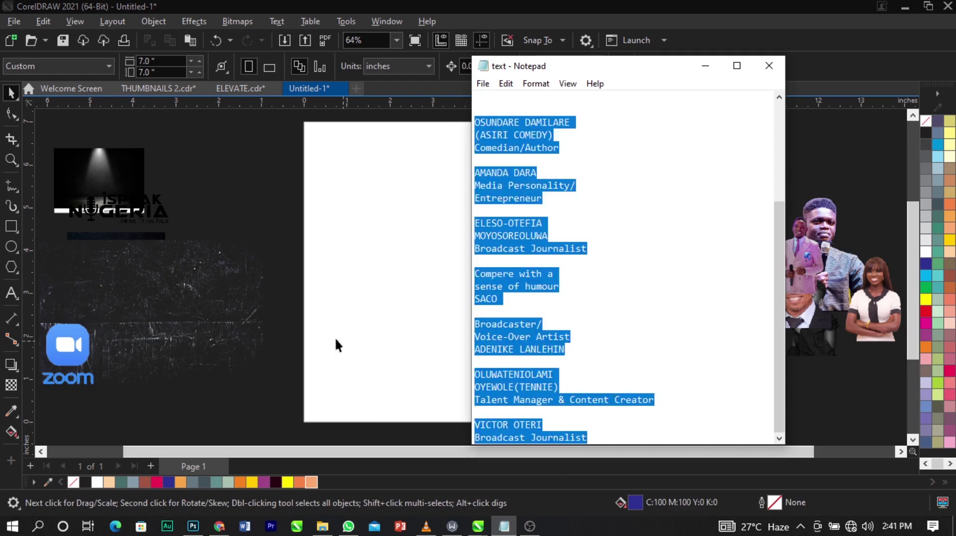
pyautogui.click(335, 336)
pyautogui.click(8, 301)
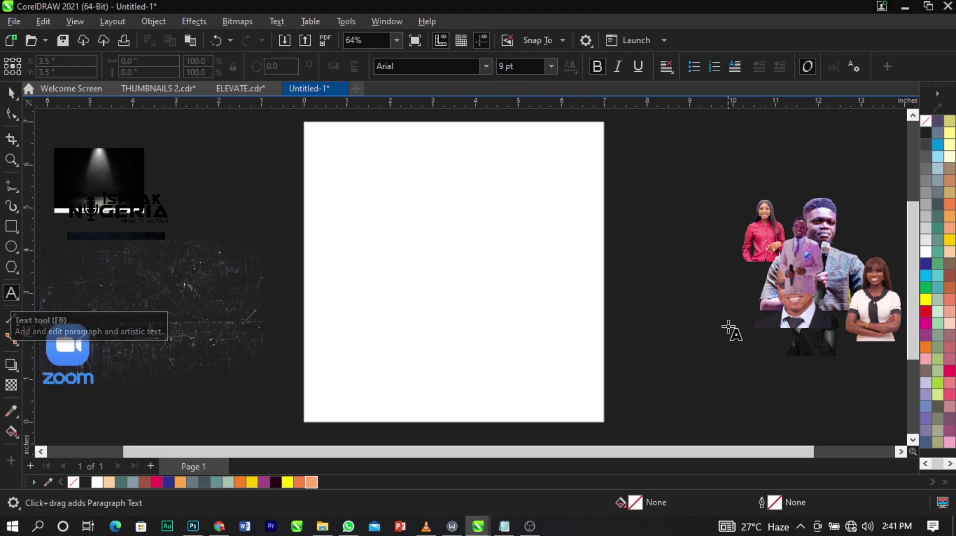
# Paste the conference and speaker text into a paragraph frame right of the page.
pyautogui.moveTo(659, 253); pyautogui.dragTo(745, 409)
pyautogui.hotkey('ctrl', 'v')
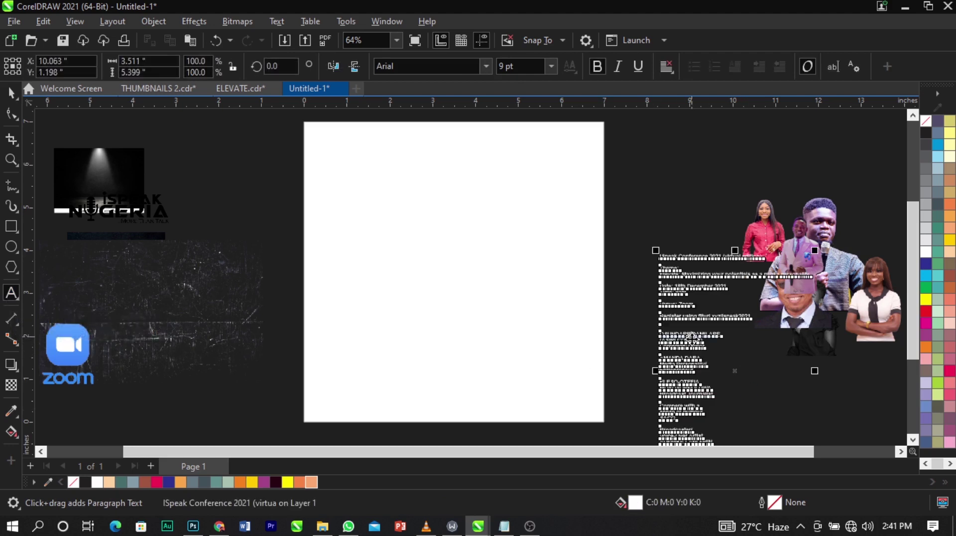
pyautogui.hotkey('ctrl', 'space')
pyautogui.moveTo(694, 340); pyautogui.dragTo(670, 238)
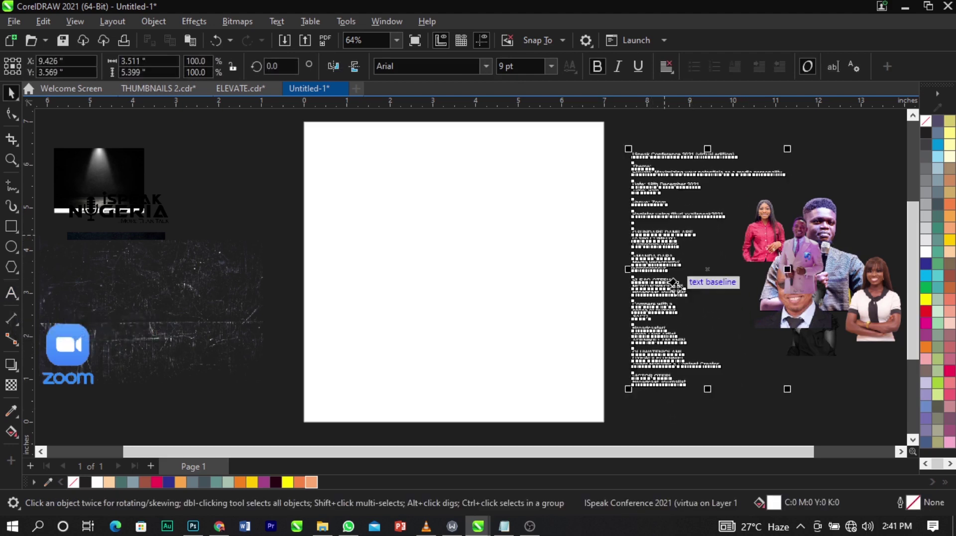
pyautogui.click(712, 309)
# Rearrange the off-page images, moving the scratched texture and gold microphone aside.
pyautogui.scroll(-1, 478, 277)
pyautogui.press('z')
pyautogui.moveTo(156, 160); pyautogui.dragTo(637, 407)
pyautogui.press('space')
pyautogui.moveTo(273, 277); pyautogui.dragTo(261, 344)
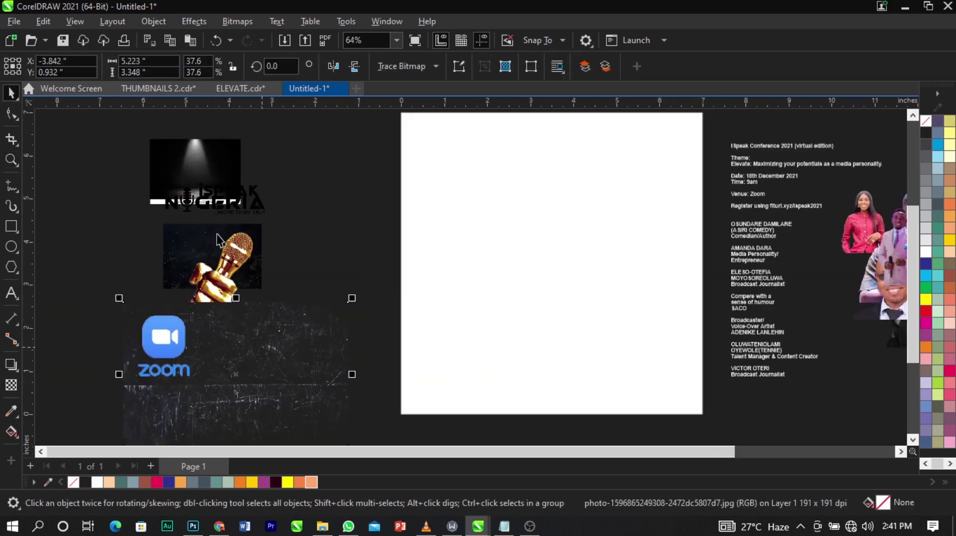
pyautogui.click(191, 238)
pyautogui.moveTo(191, 238); pyautogui.dragTo(112, 226)
# Drag the dark starry photo onto the page and nudge it right to cover it.
pyautogui.moveTo(256, 279); pyautogui.dragTo(677, 359)
pyautogui.scroll(-1, 504, 217)
pyautogui.scroll(1, 504, 216)
pyautogui.moveTo(451, 207); pyautogui.dragTo(471, 222)
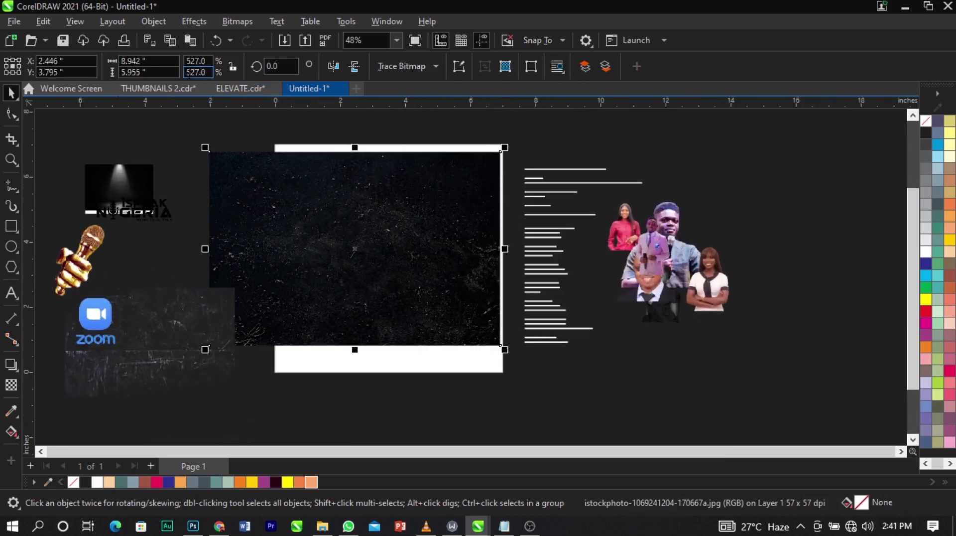
pyautogui.moveTo(313, 207); pyautogui.dragTo(330, 214)
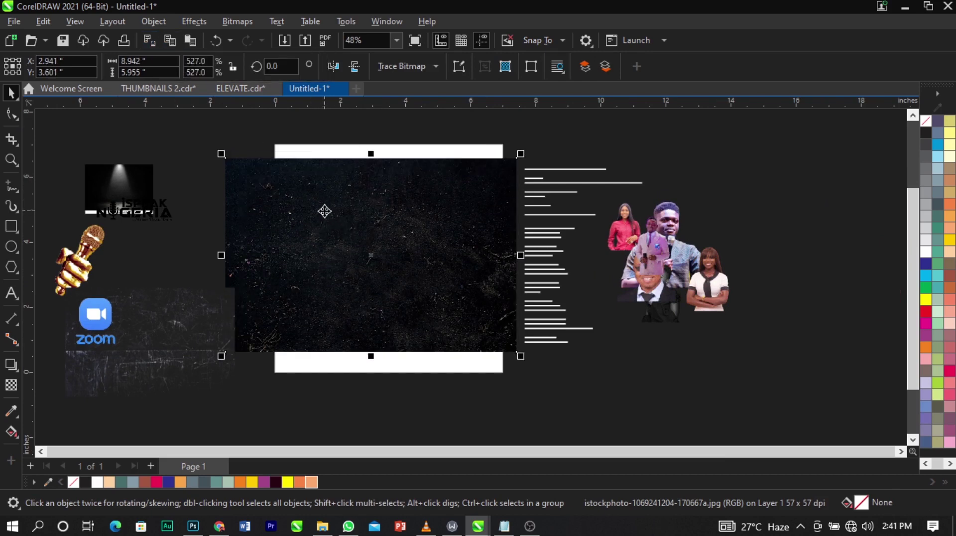
pyautogui.scroll(2, 324, 211)
pyautogui.scroll(-2, 428, 289)
pyautogui.scroll(2, 597, 336)
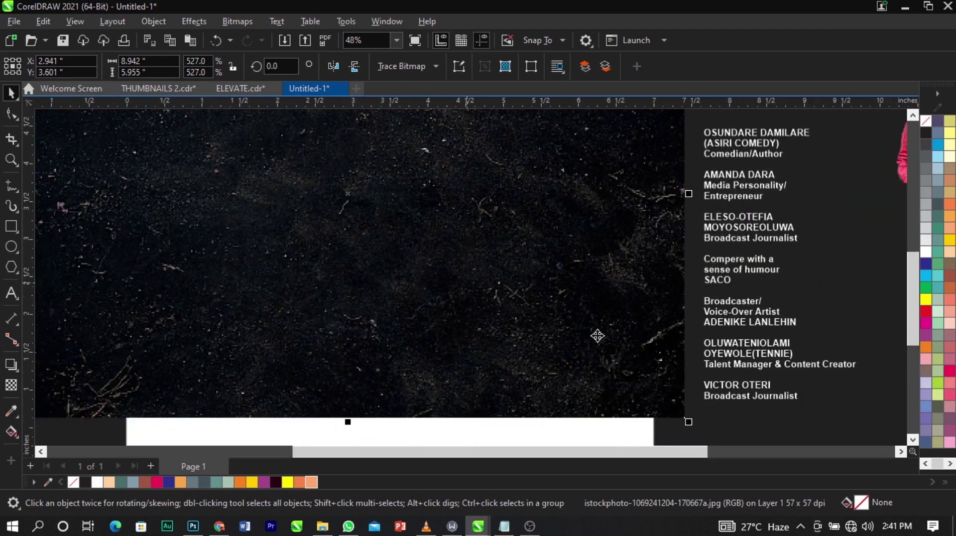
pyautogui.scroll(-3, 535, 316)
pyautogui.scroll(3, 506, 228)
pyautogui.scroll(-4, 506, 229)
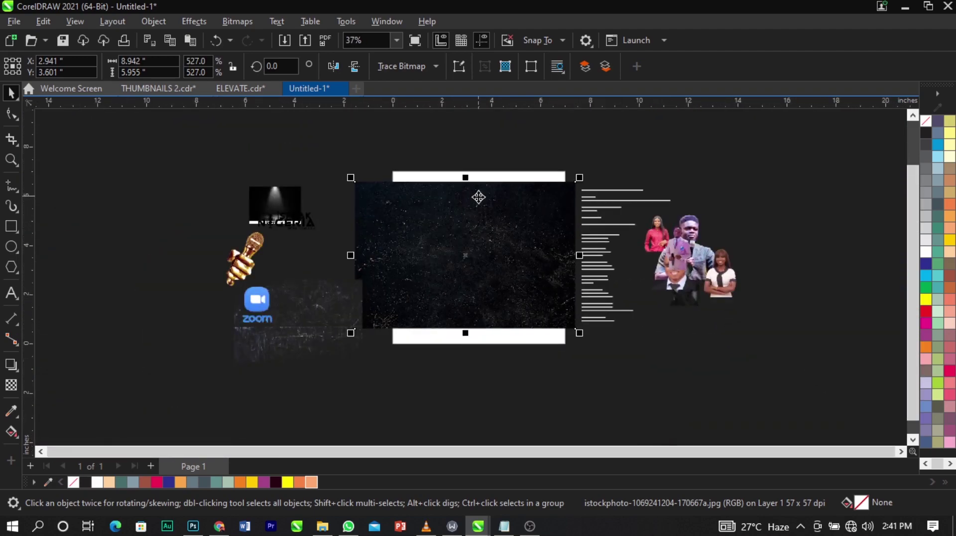
pyautogui.scroll(2, 574, 249)
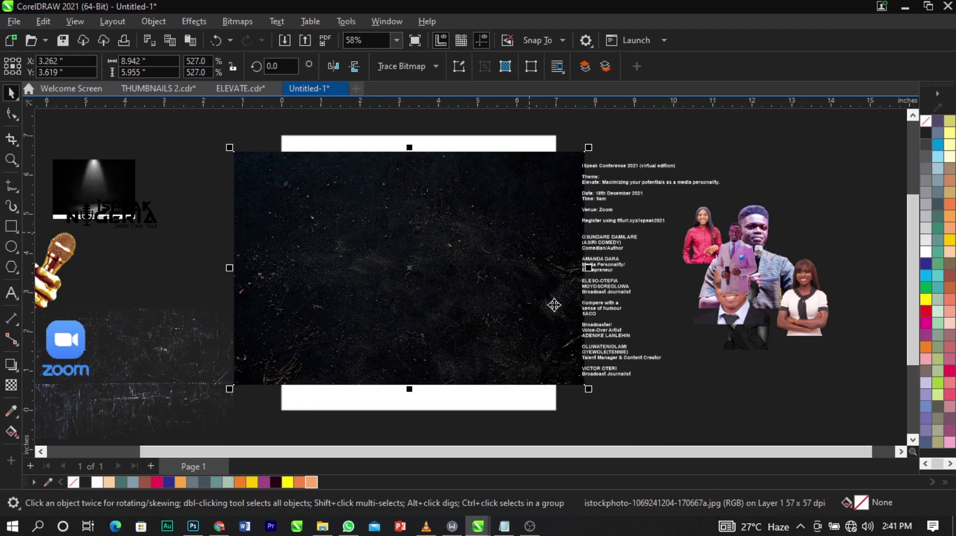
pyautogui.scroll(2, 411, 270)
pyautogui.scroll(-2, 409, 268)
pyautogui.scroll(2, 457, 205)
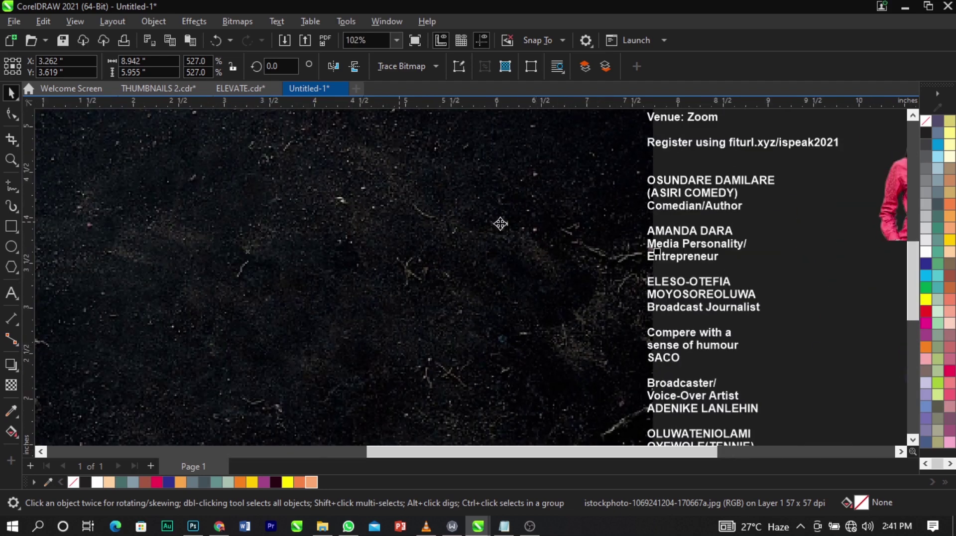
pyautogui.scroll(-3, 393, 222)
pyautogui.press('z')
pyautogui.moveTo(217, 126); pyautogui.dragTo(640, 345)
pyautogui.press('space')
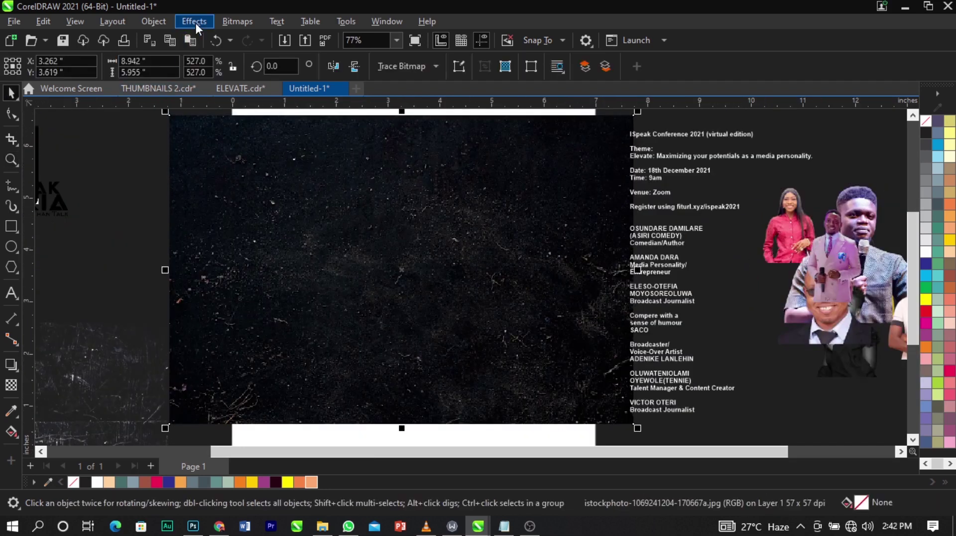
# Apply Effects > Blur > Gaussian Blur with a 9.1-pixel radius to the dark photo.
pyautogui.click(194, 22)
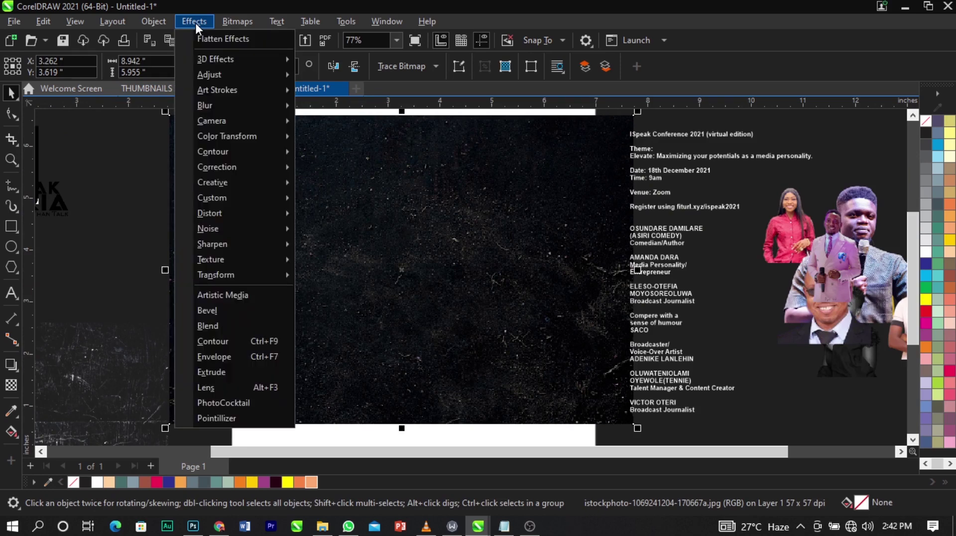
pyautogui.moveTo(215, 104)
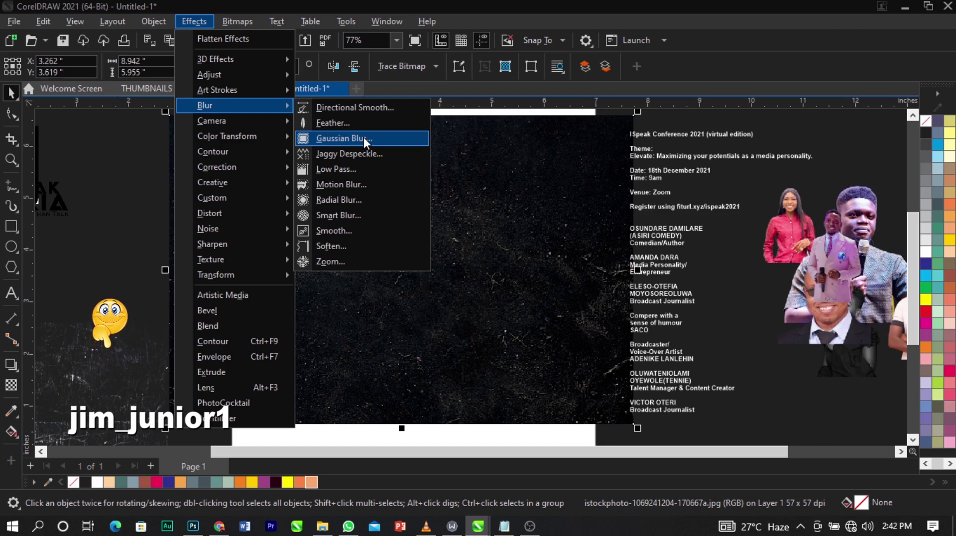
pyautogui.click(364, 137)
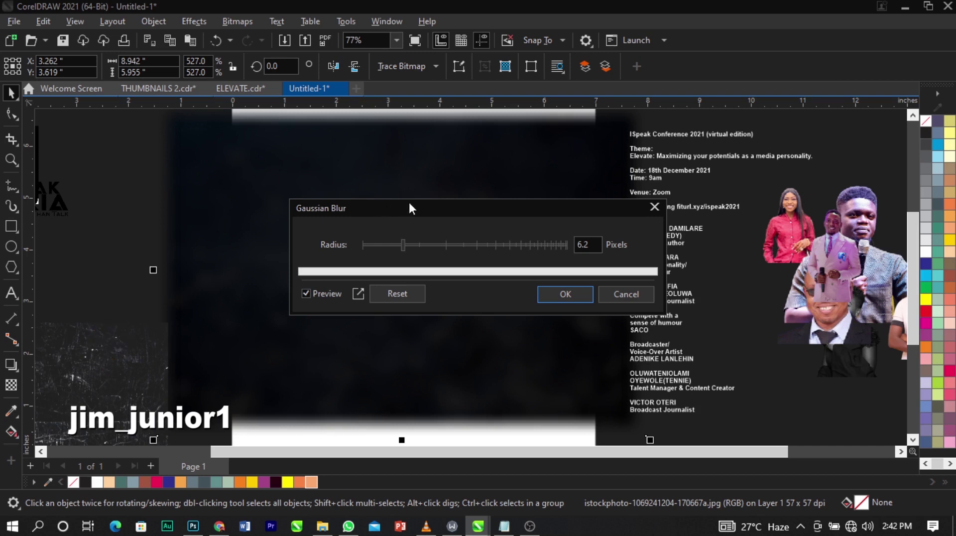
pyautogui.moveTo(409, 207); pyautogui.dragTo(292, 98)
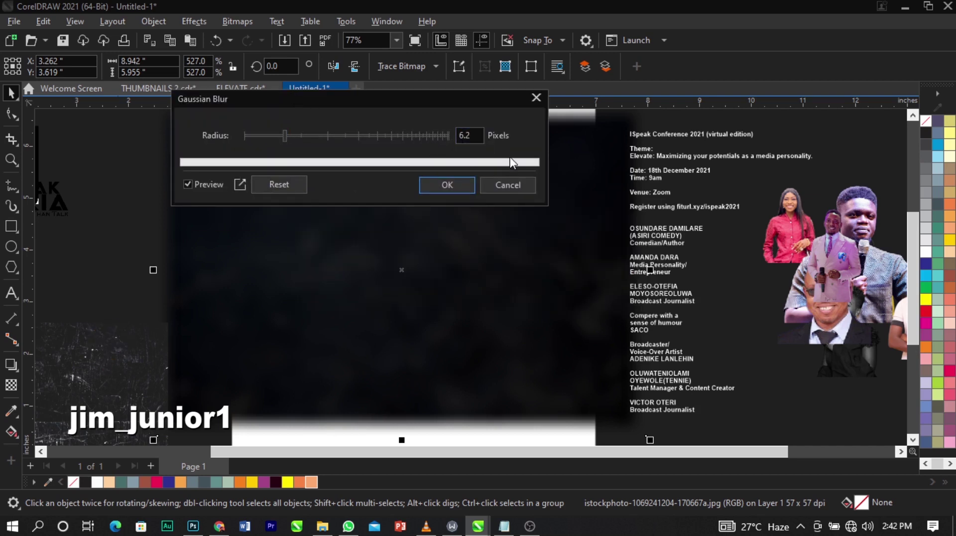
pyautogui.click(302, 135)
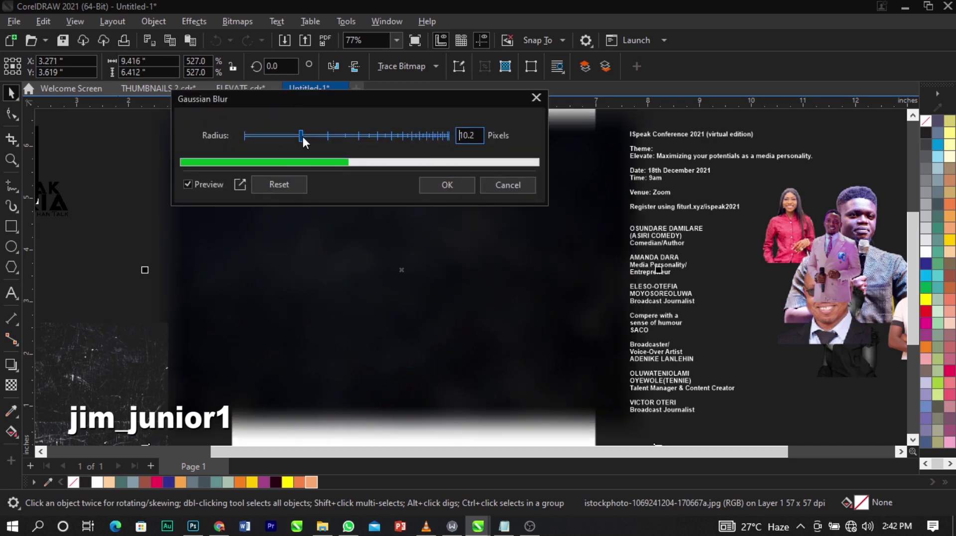
pyautogui.moveTo(297, 131)
pyautogui.mouseDown()
pyautogui.moveTo(288, 136)
pyautogui.moveTo(297, 134)
pyautogui.mouseUp()
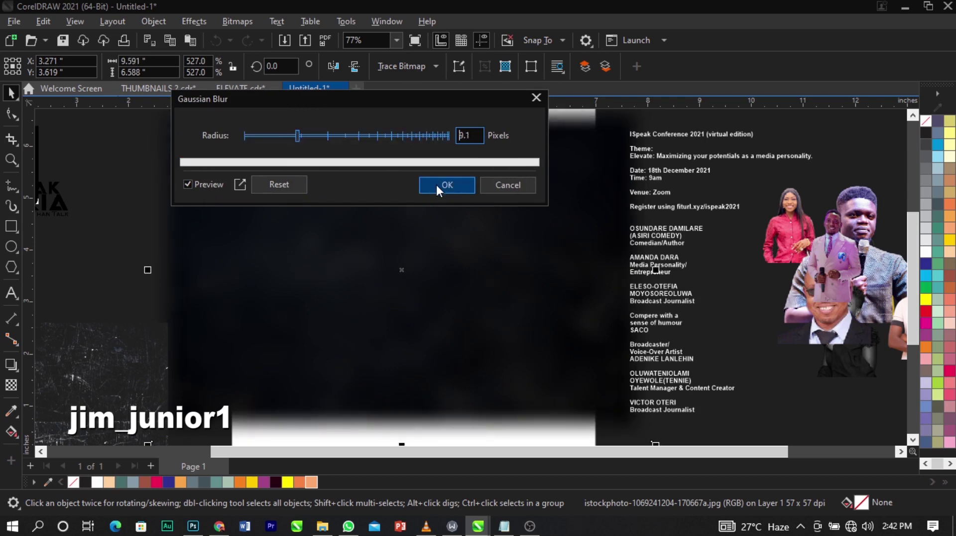
pyautogui.click(437, 185)
pyautogui.scroll(-2, 358, 227)
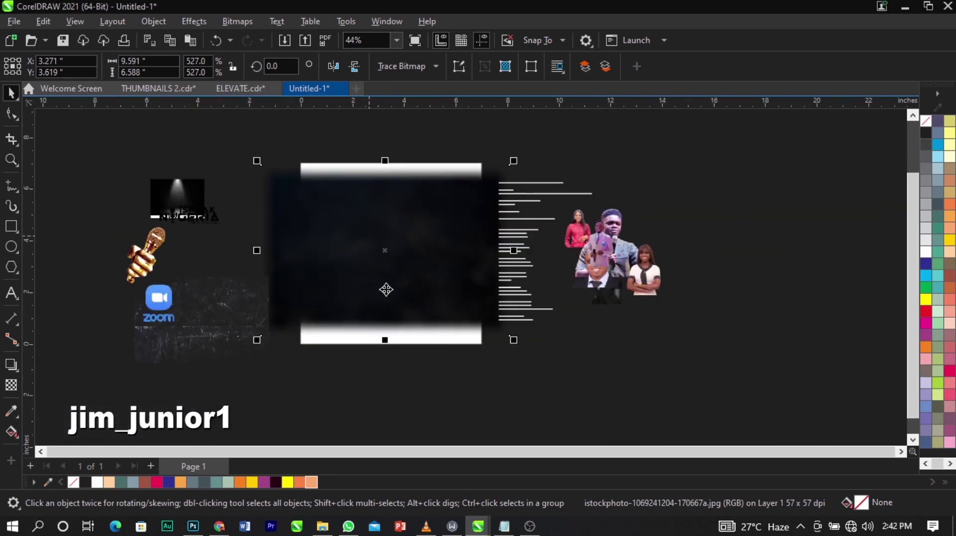
# PowerClip the blurred dark photo inside the white 7-inch square.
pyautogui.moveTo(386, 289); pyautogui.dragTo(387, 229)
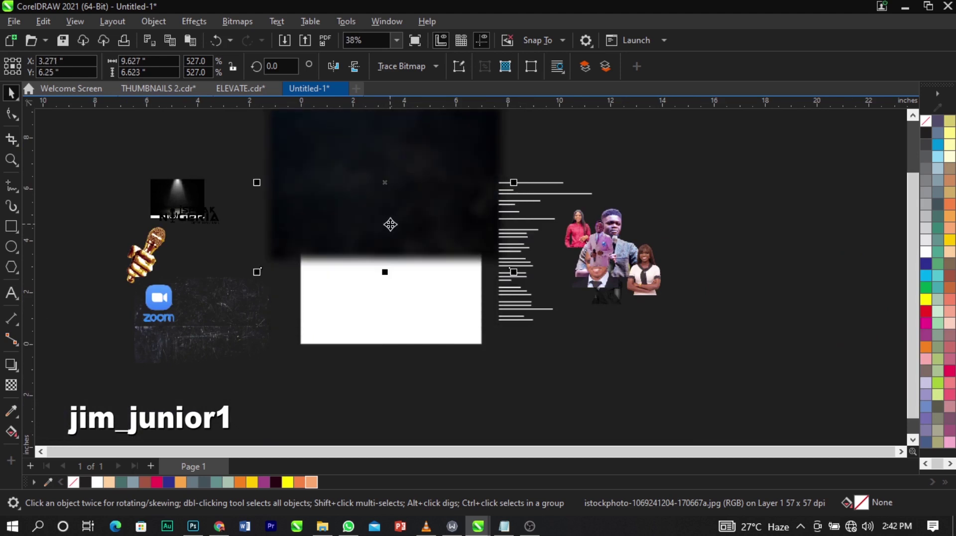
pyautogui.rightClick(390, 225)
pyautogui.click(428, 301)
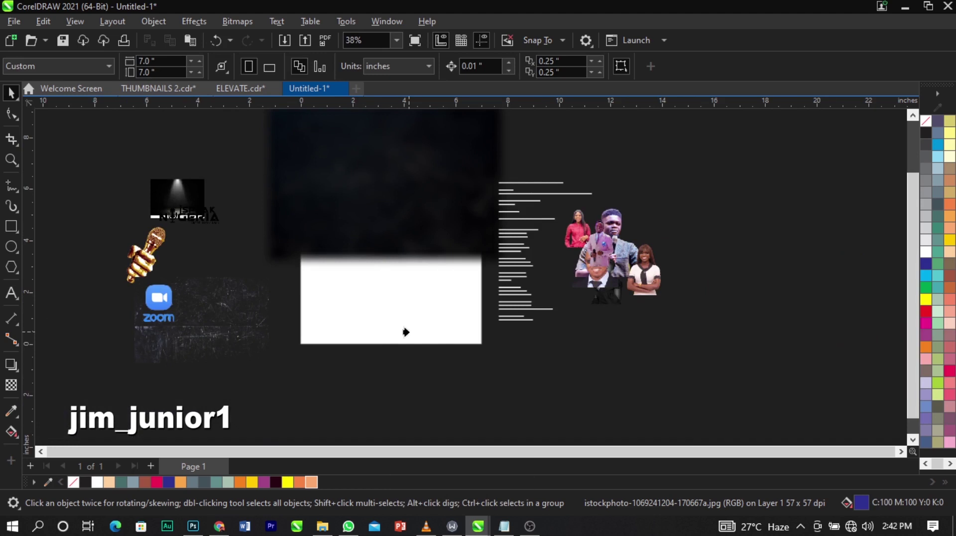
pyautogui.click(406, 332)
# Edit the PowerClip contents so the blurred photo is enlarged to fill the whole square.
pyautogui.press('z')
pyautogui.moveTo(258, 156); pyautogui.dragTo(519, 368)
pyautogui.rightClick(510, 247)
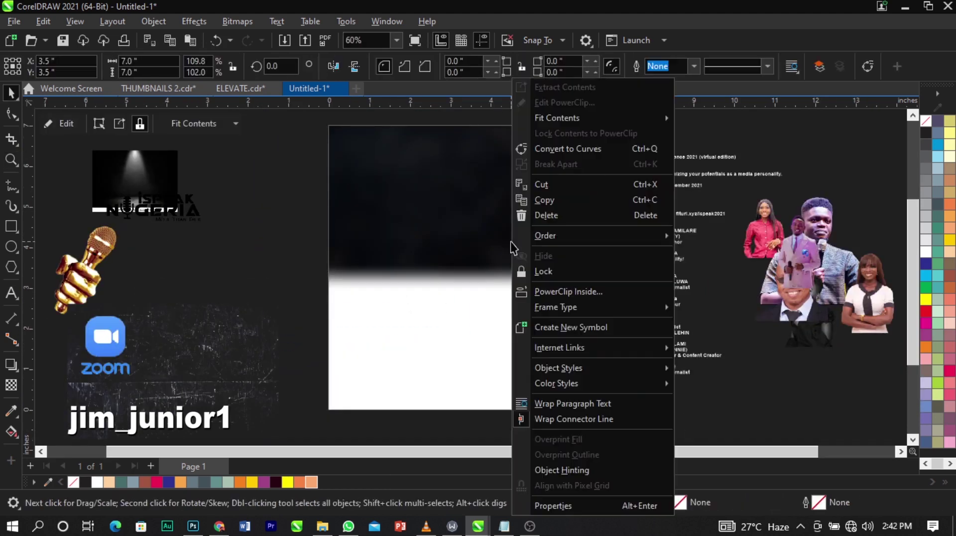
pyautogui.click(599, 103)
pyautogui.moveTo(538, 188); pyautogui.dragTo(539, 327)
pyautogui.scroll(-1, 518, 259)
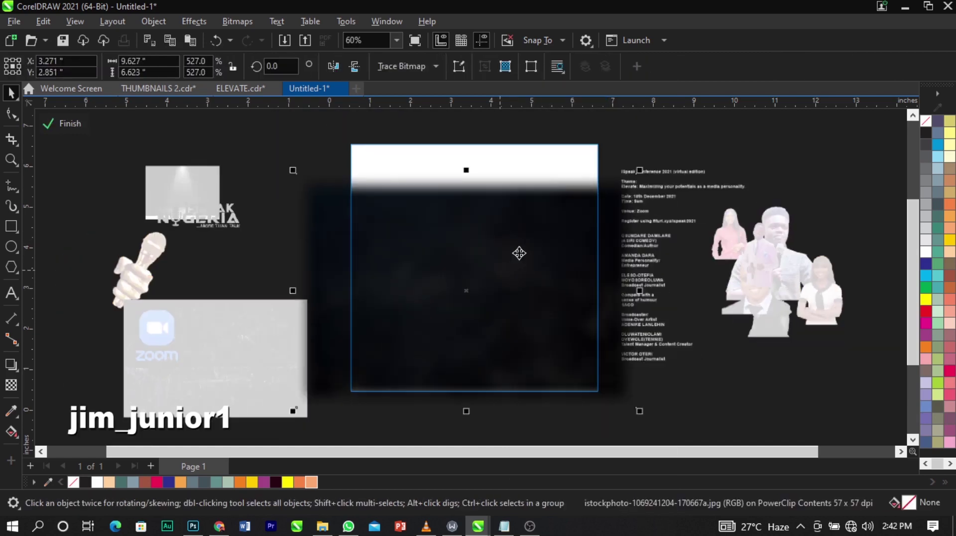
pyautogui.moveTo(641, 173); pyautogui.dragTo(755, 112)
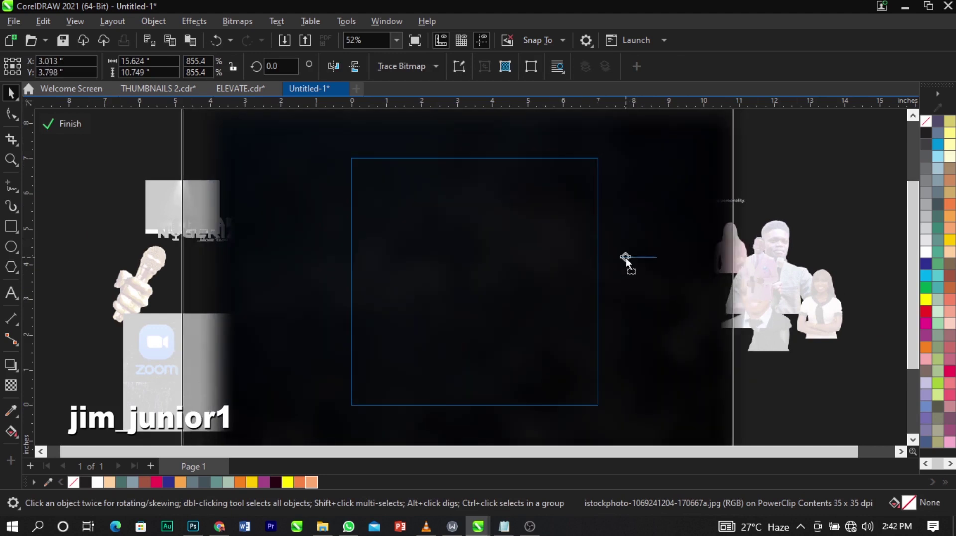
pyautogui.moveTo(625, 259); pyautogui.dragTo(627, 277)
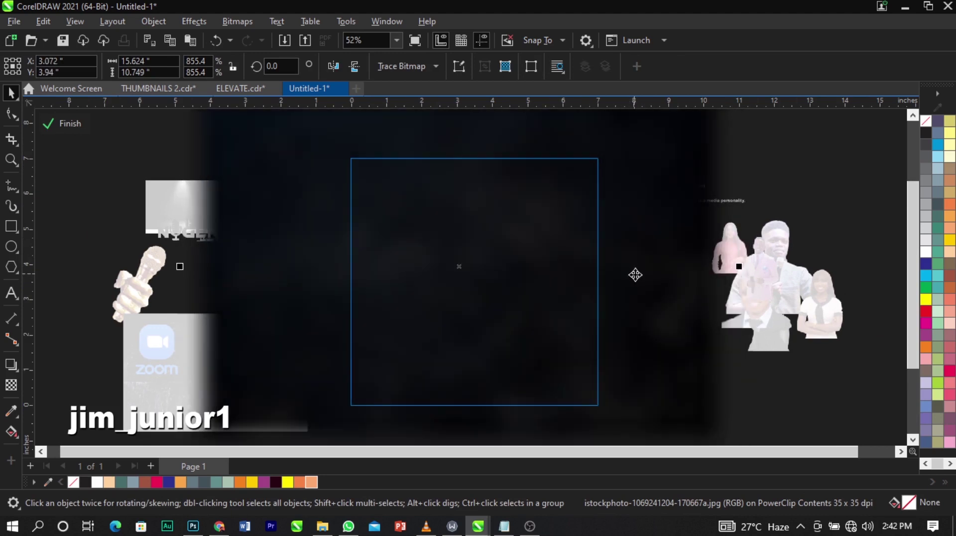
pyautogui.keyDown('ctrl'); pyautogui.click(878, 244); pyautogui.keyUp('ctrl')
# Move the grunge texture photo onto the dark square and PowerClip it inside as well.
pyautogui.click(797, 230)
pyautogui.scroll(-3, 384, 191)
pyautogui.press('z')
pyautogui.moveTo(208, 153); pyautogui.dragTo(715, 398)
pyautogui.press('space')
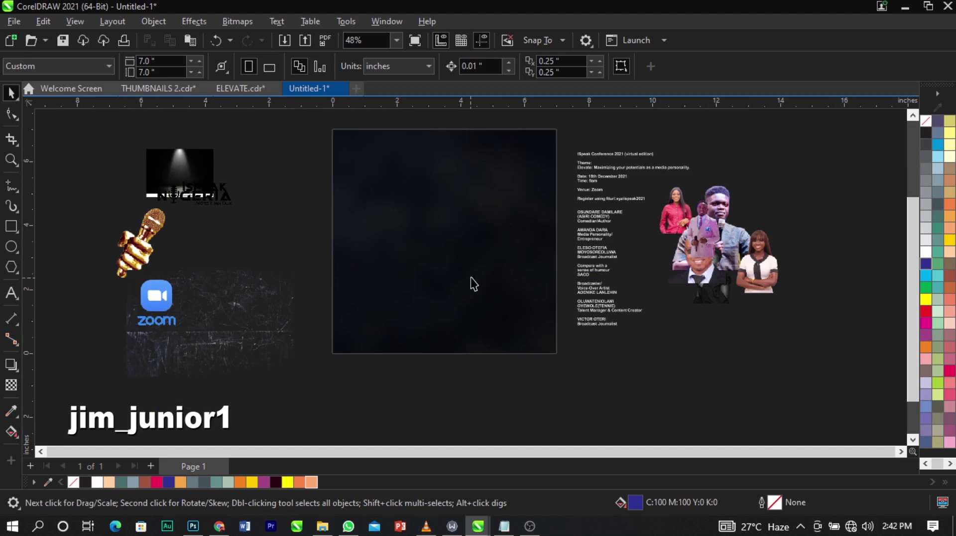
pyautogui.scroll(-1, 438, 184)
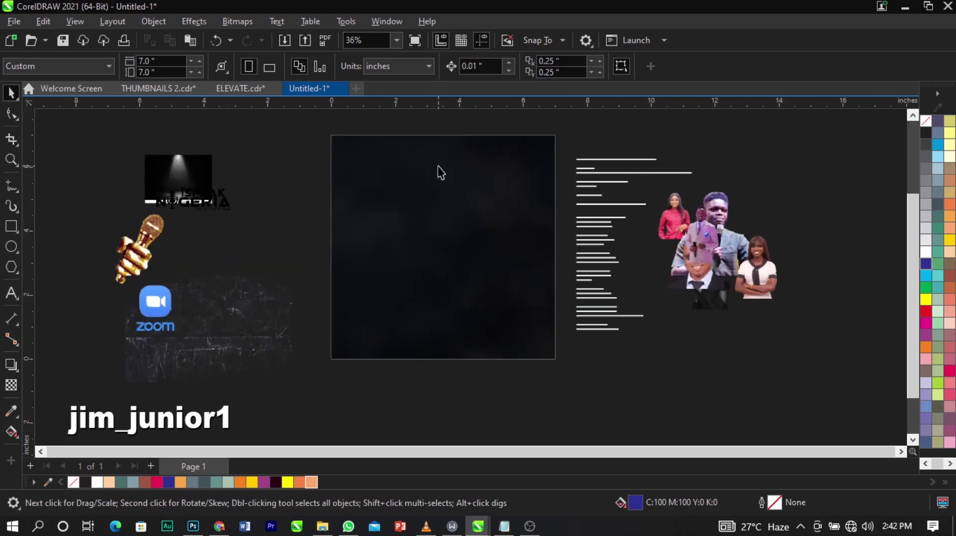
pyautogui.click(262, 319)
pyautogui.moveTo(260, 320); pyautogui.dragTo(611, 375)
pyautogui.rightClick(610, 375)
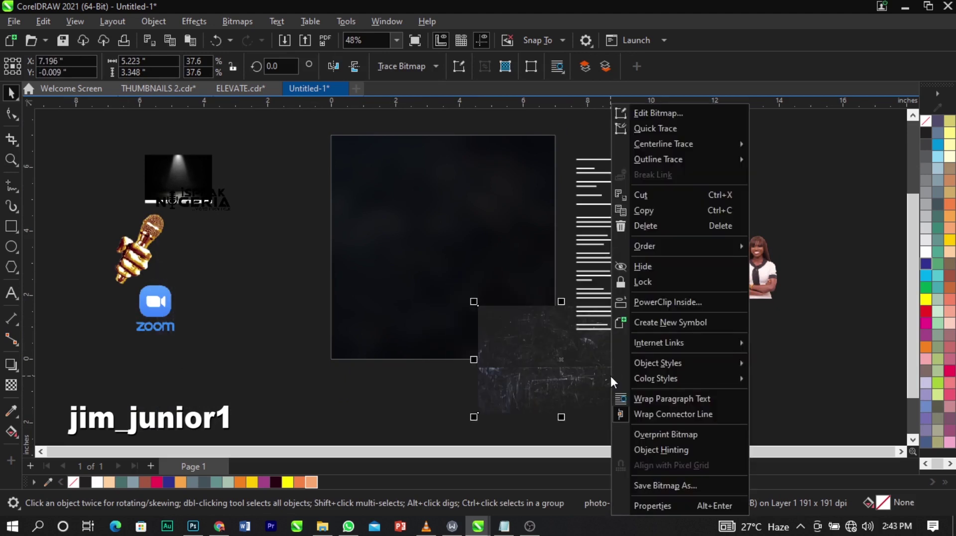
pyautogui.click(684, 309)
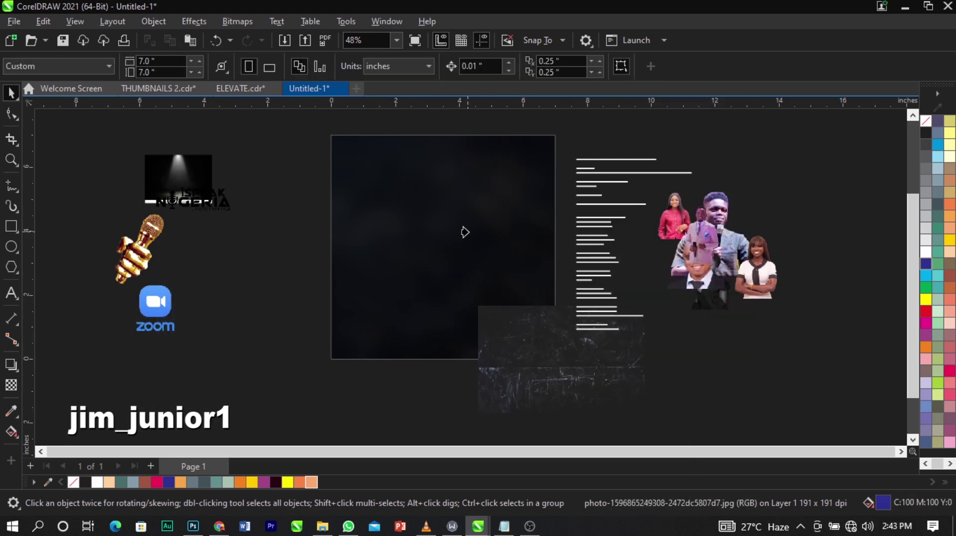
pyautogui.click(465, 232)
# Inside the PowerClip, move the grunge texture aside and draw a 7.344-inch square covering the page.
pyautogui.press('Escape')
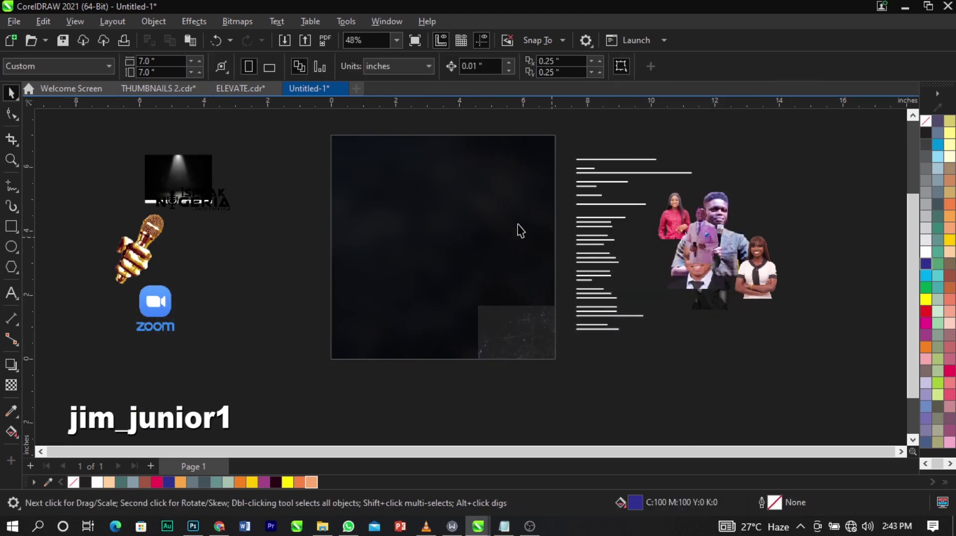
pyautogui.press('z')
pyautogui.moveTo(316, 126); pyautogui.dragTo(599, 389)
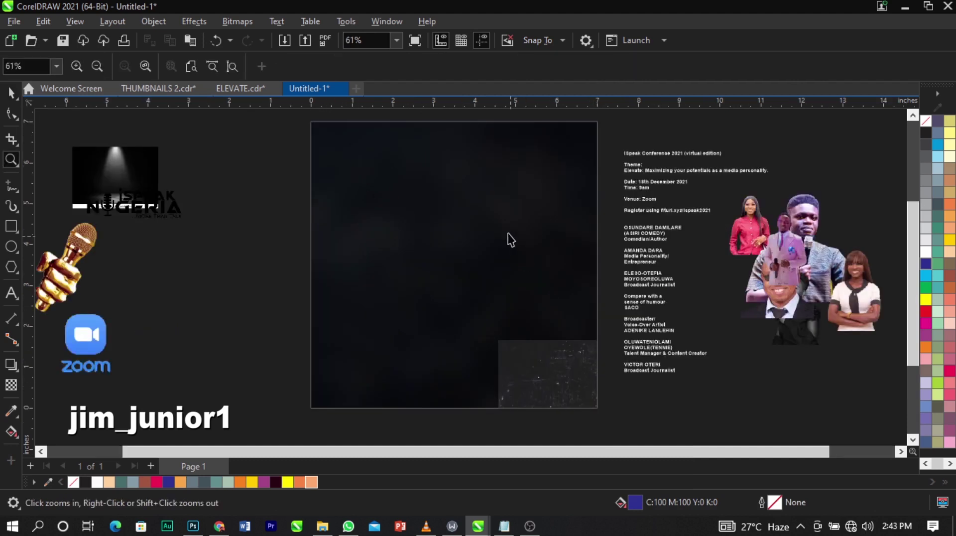
pyautogui.press('space')
pyautogui.rightClick(508, 232)
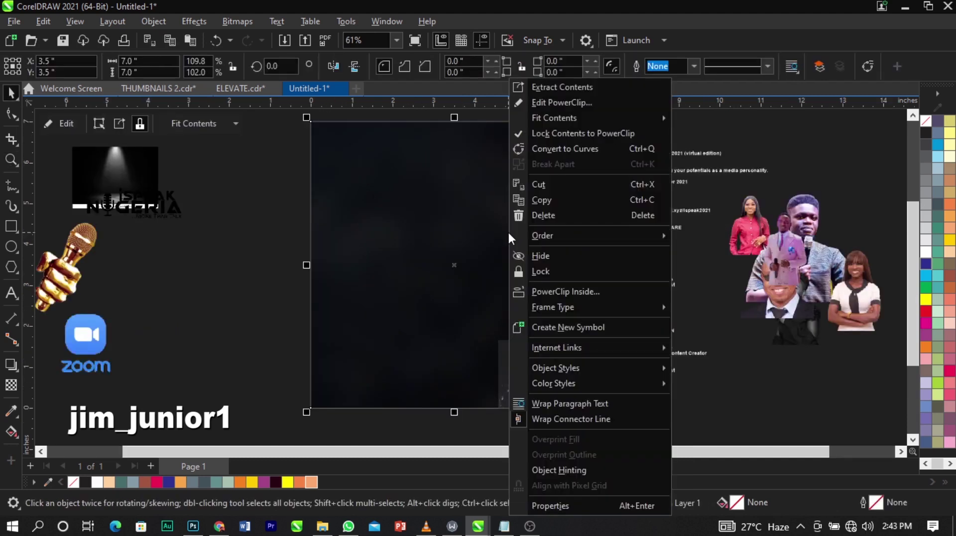
pyautogui.click(557, 103)
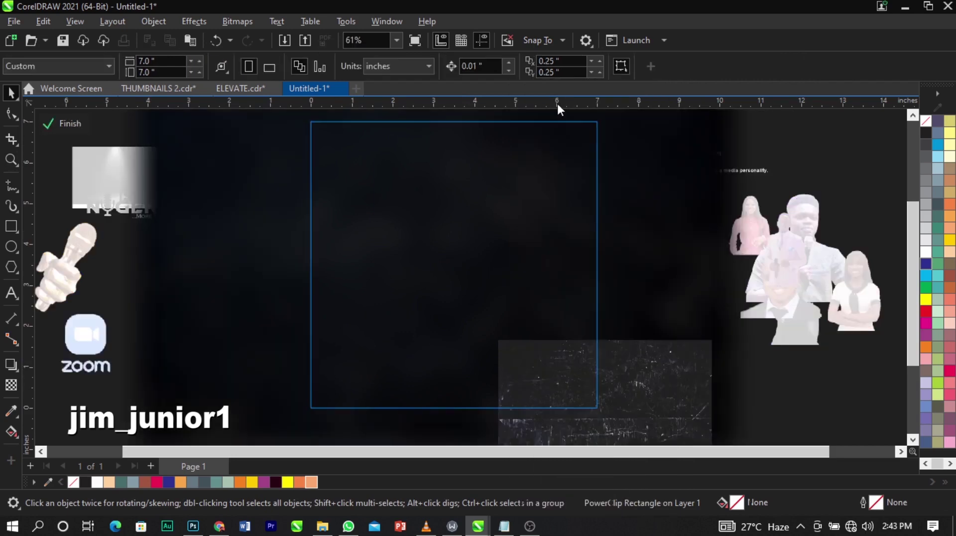
pyautogui.click(652, 420)
pyautogui.moveTo(191, 286); pyautogui.dragTo(193, 287)
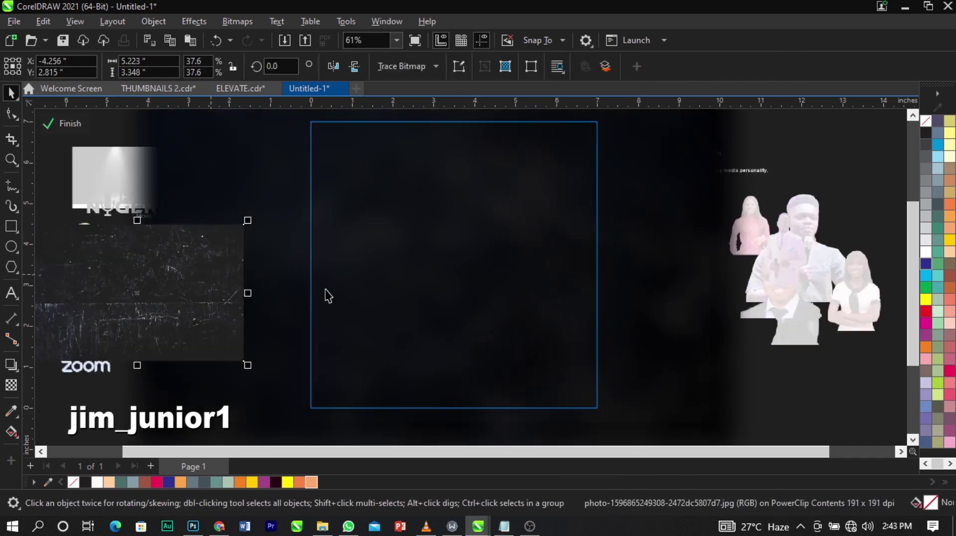
pyautogui.scroll(-1, 395, 216)
pyautogui.scroll(1, 391, 200)
pyautogui.press('F6')
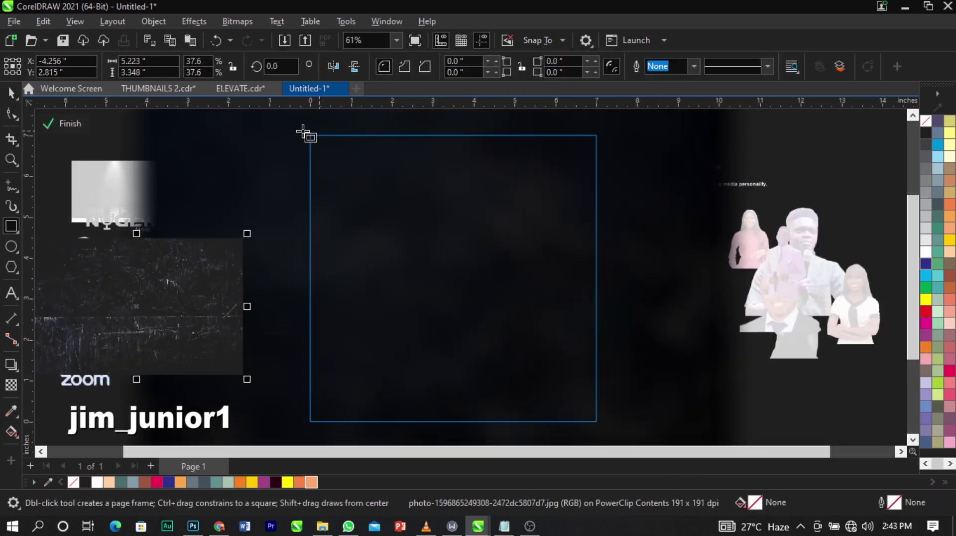
pyautogui.moveTo(303, 129); pyautogui.dragTo(604, 429)
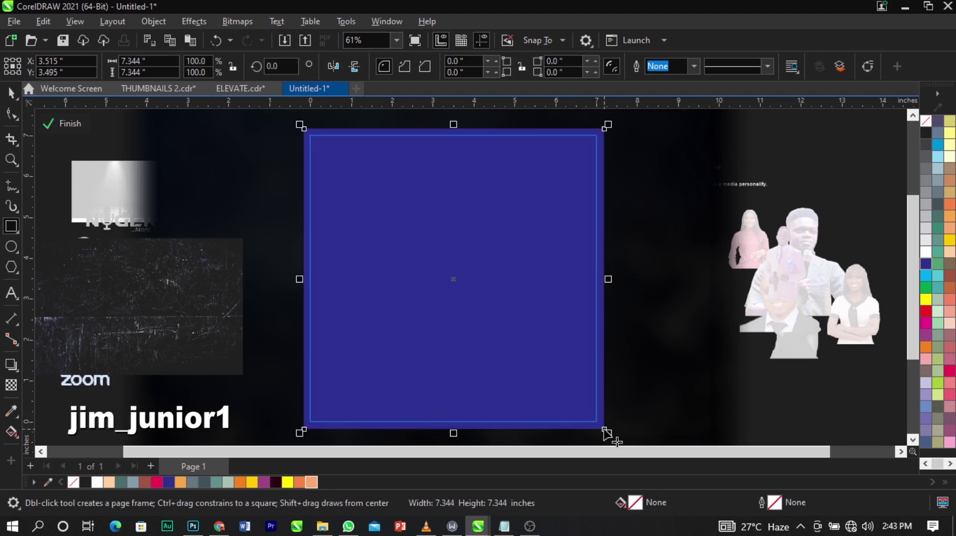
# Remove the square's solid blue fill and lay a diagonal fountain fill across it.
pyautogui.press('space')
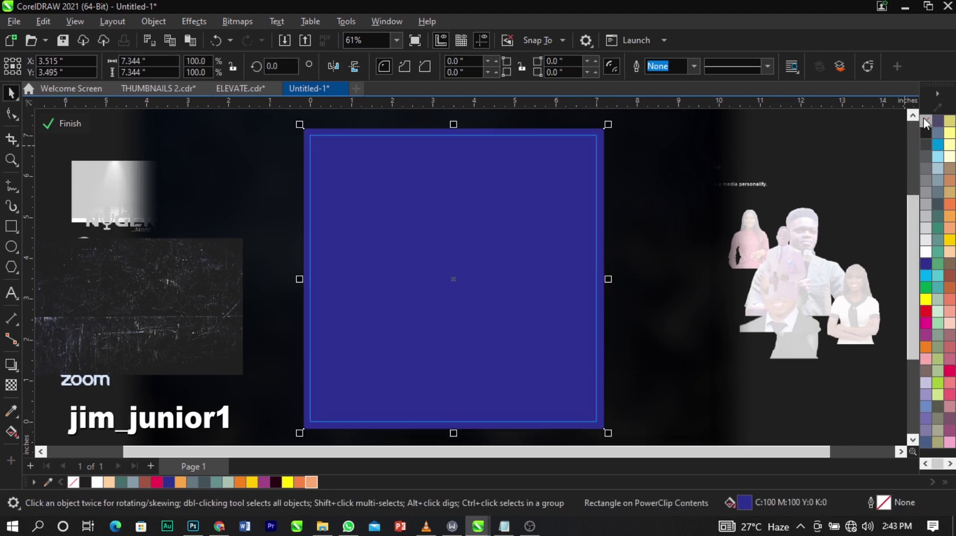
pyautogui.click(924, 120)
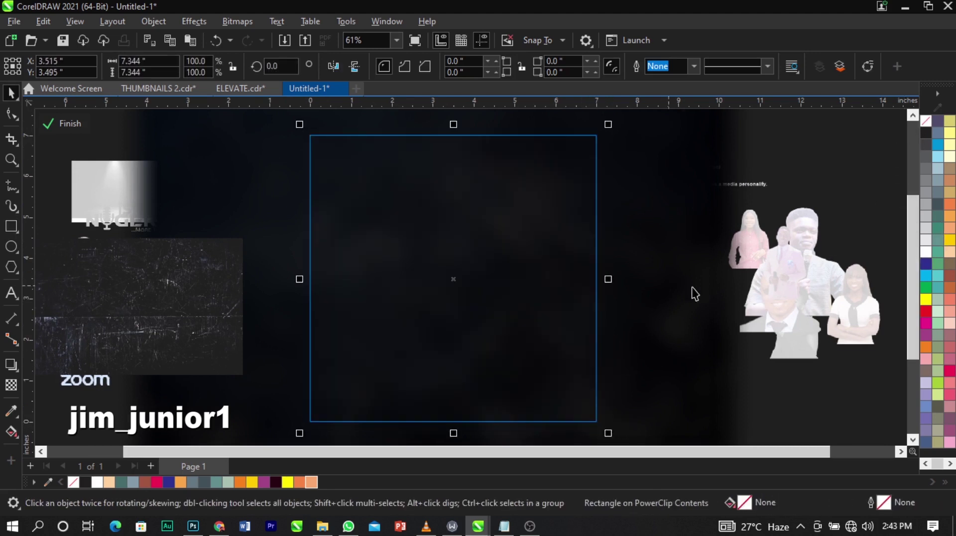
pyautogui.click(10, 432)
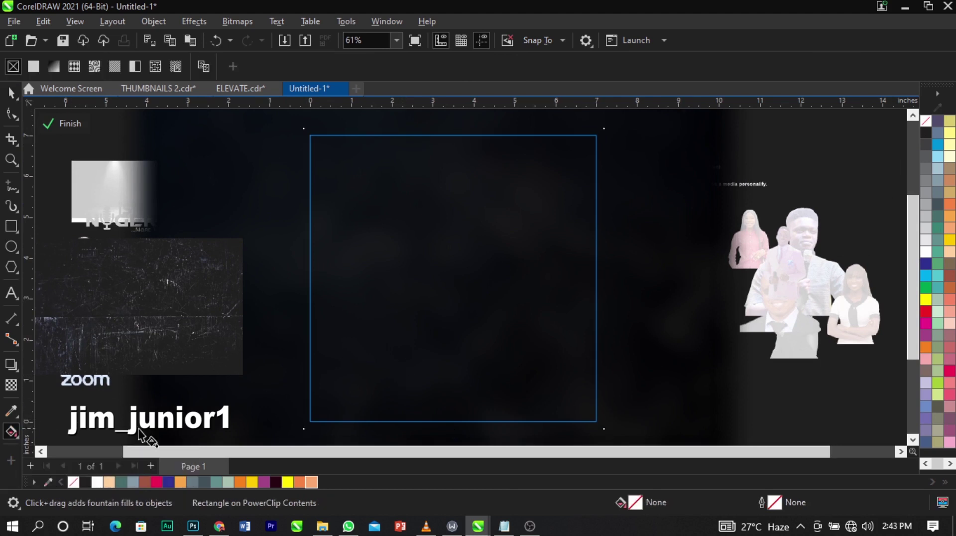
pyautogui.moveTo(310, 418); pyautogui.dragTo(542, 195)
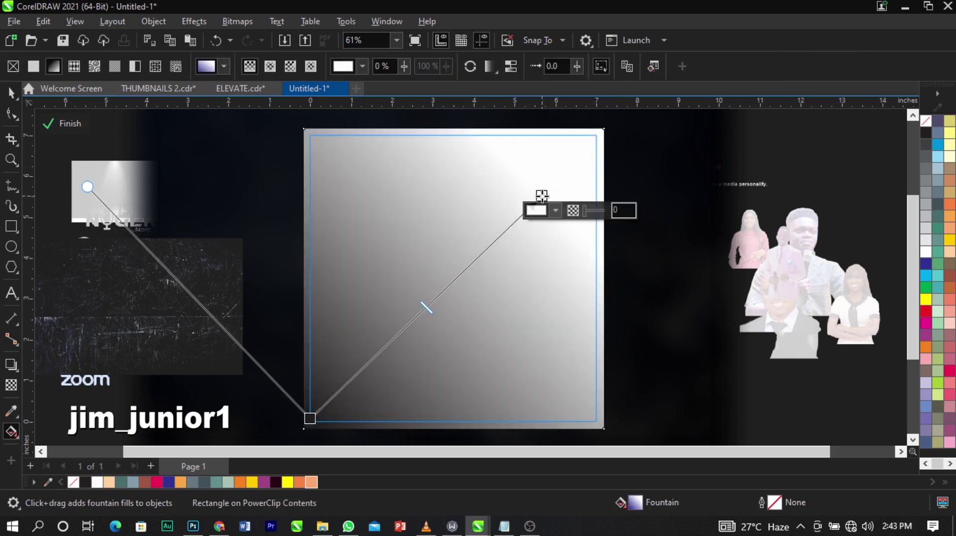
# Darken the gradient's end node from crimson to deep maroon #330315 using RGB.
pyautogui.click(556, 211)
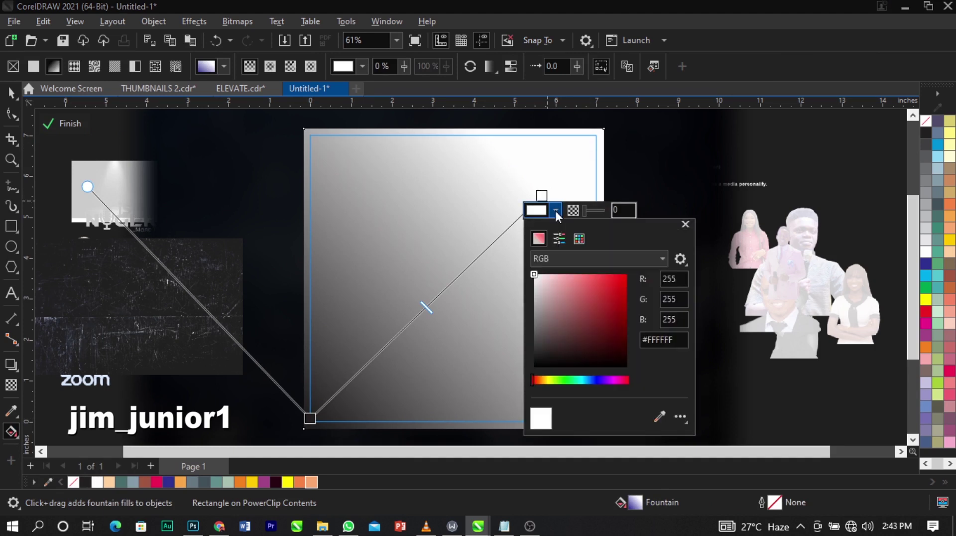
pyautogui.moveTo(586, 217); pyautogui.dragTo(728, 157)
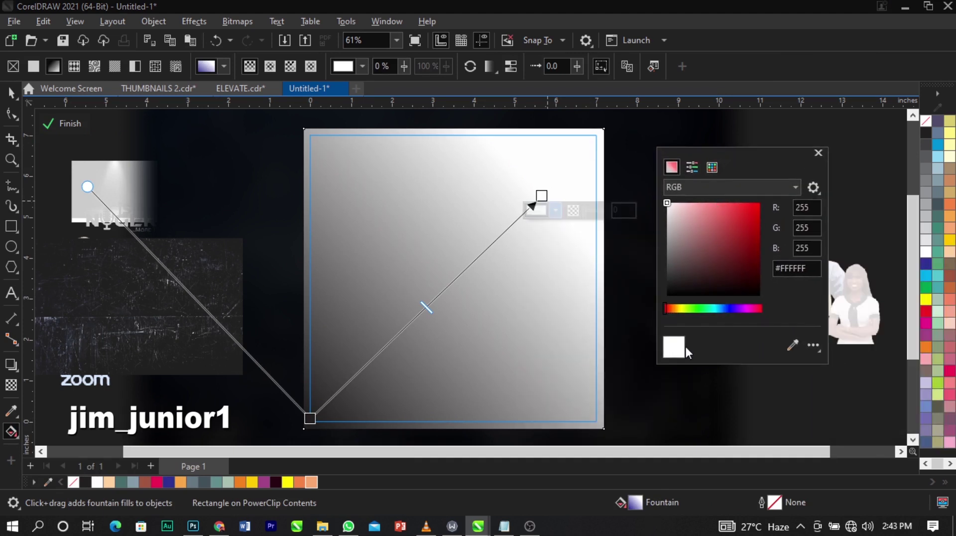
pyautogui.click(686, 185)
pyautogui.click(695, 187)
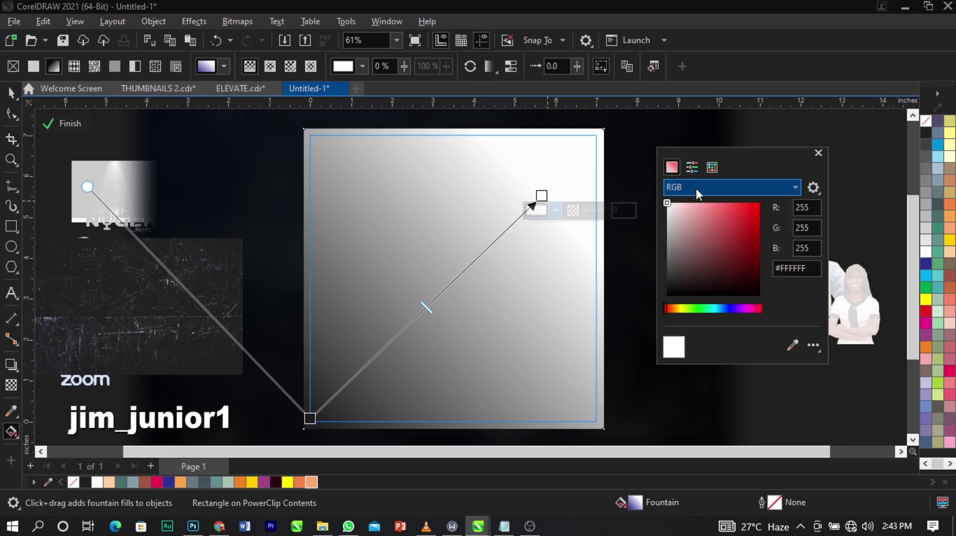
pyautogui.moveTo(678, 311); pyautogui.dragTo(744, 307)
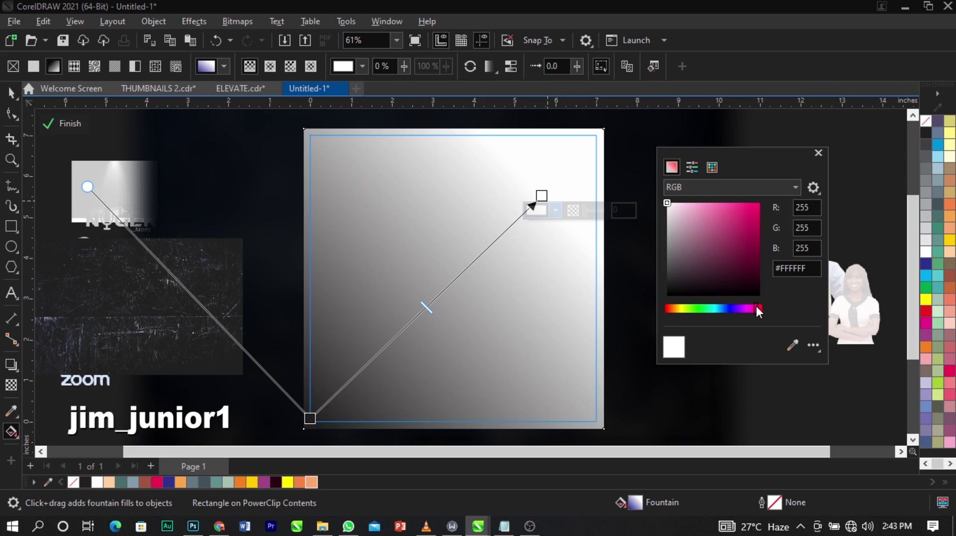
pyautogui.click(754, 265)
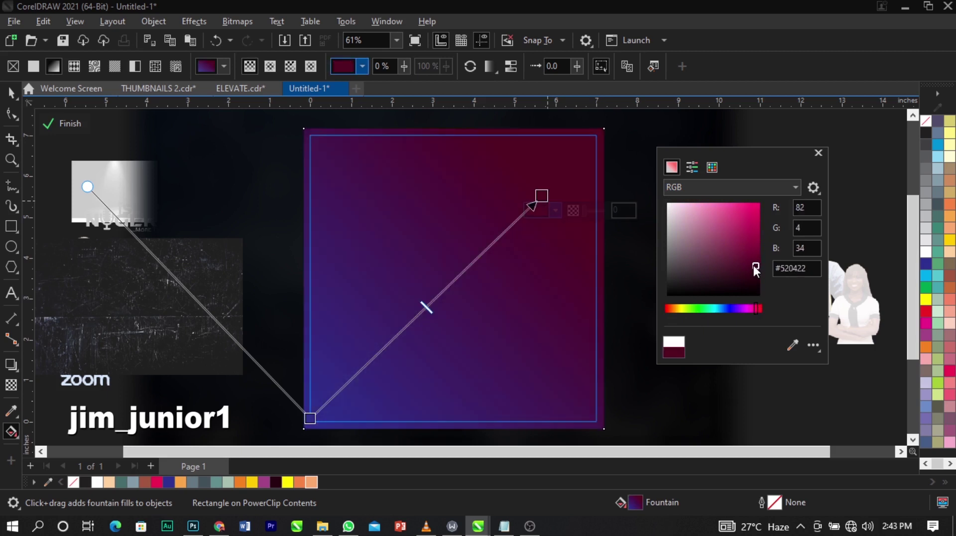
pyautogui.moveTo(754, 265); pyautogui.dragTo(751, 274)
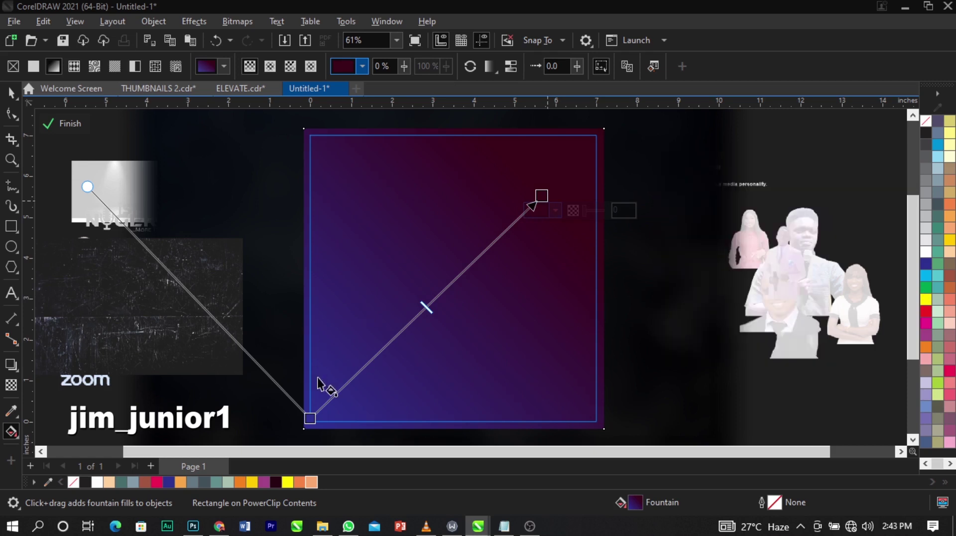
pyautogui.click(311, 417)
# Make the gradient's start node a bright lime green, RGB 159,181,78.
pyautogui.click(324, 433)
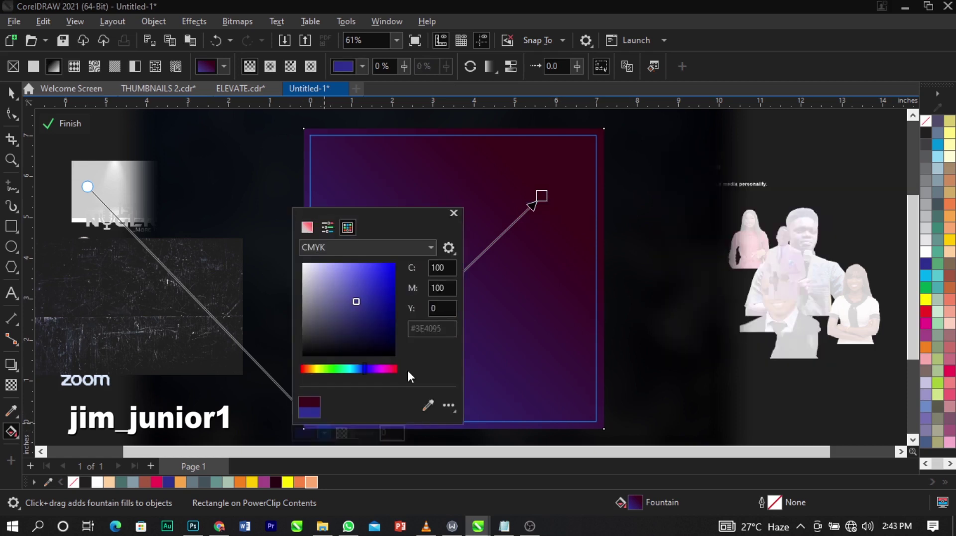
pyautogui.moveTo(435, 218); pyautogui.dragTo(755, 175)
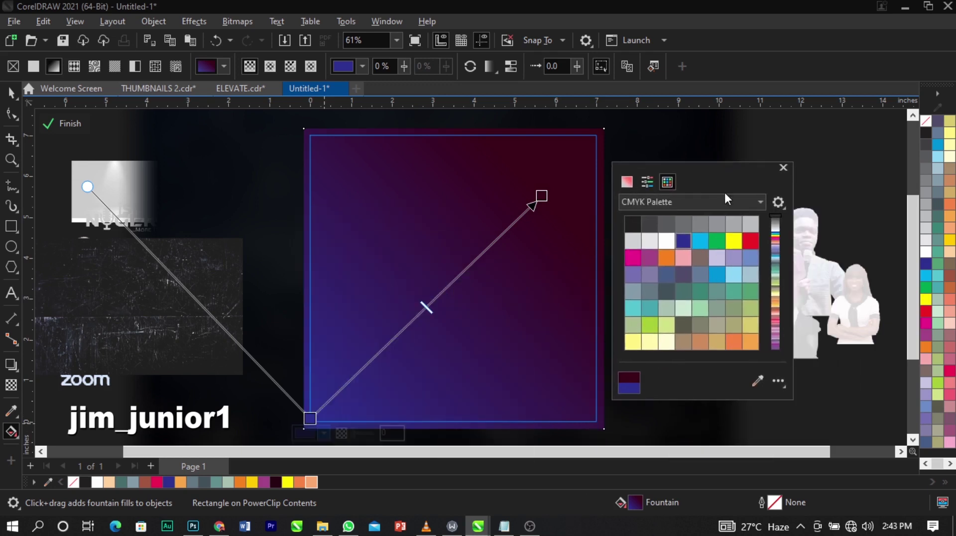
pyautogui.click(629, 182)
pyautogui.click(648, 201)
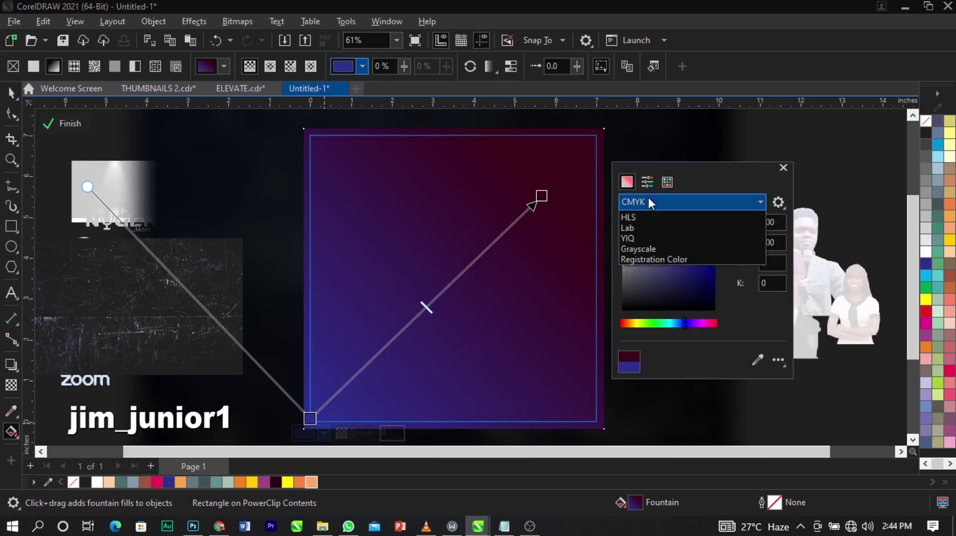
pyautogui.click(668, 237)
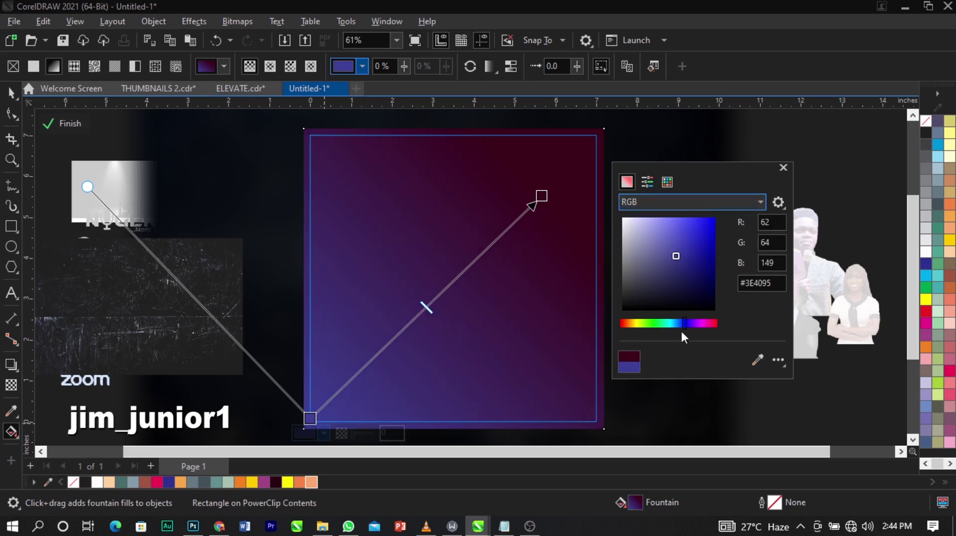
pyautogui.moveTo(681, 325); pyautogui.dragTo(640, 324)
pyautogui.moveTo(678, 256)
pyautogui.mouseDown()
pyautogui.moveTo(689, 238)
pyautogui.moveTo(710, 241)
pyautogui.moveTo(704, 248)
pyautogui.mouseUp()
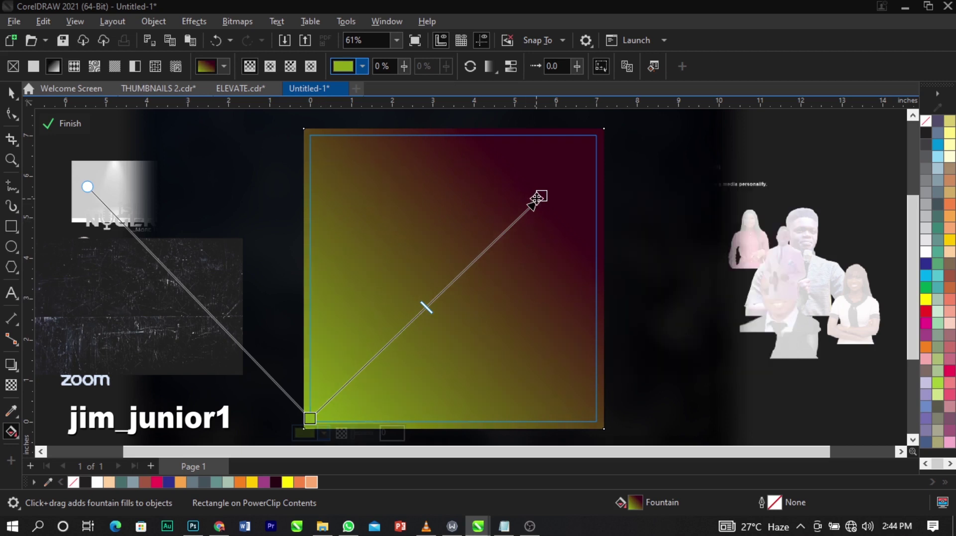
# Anchor the gradient at the bottom-left corner, shorten its vector, and add a mid node at 45%.
pyautogui.moveTo(540, 196); pyautogui.dragTo(393, 345)
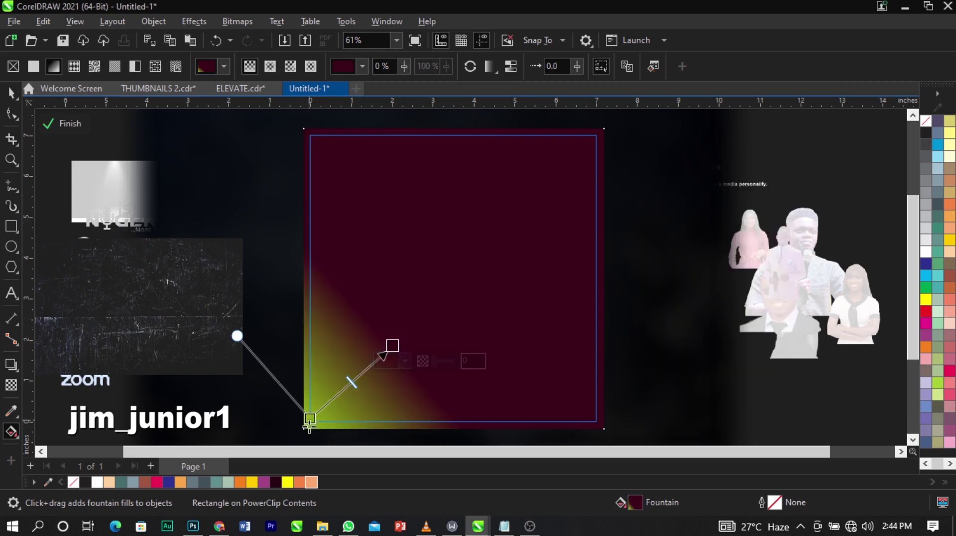
pyautogui.moveTo(310, 418); pyautogui.dragTo(309, 441)
pyautogui.moveTo(392, 346); pyautogui.dragTo(470, 271)
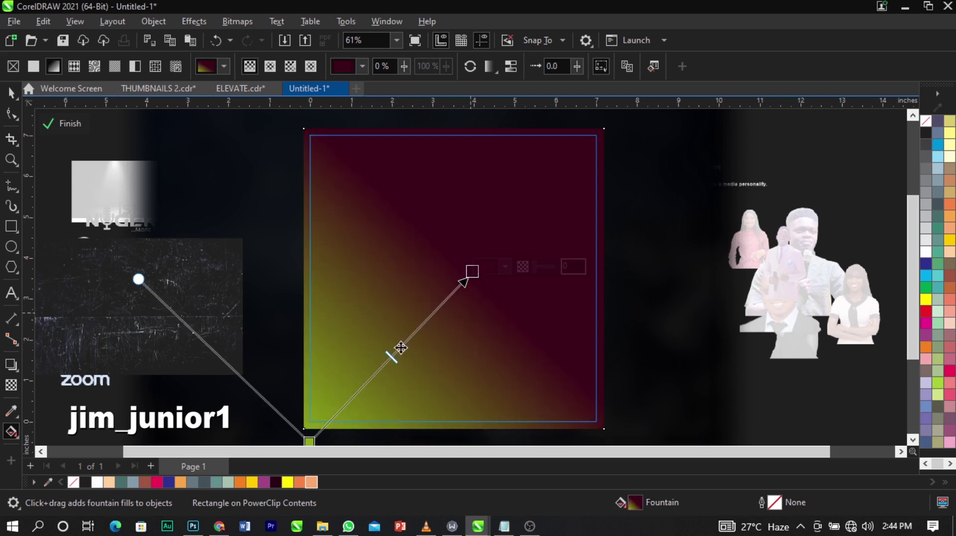
pyautogui.moveTo(390, 358); pyautogui.dragTo(396, 356)
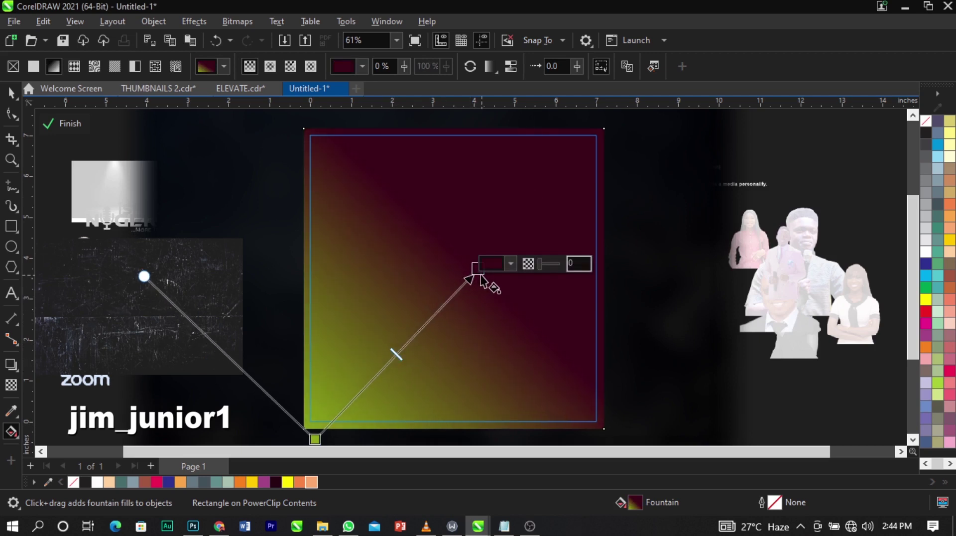
pyautogui.moveTo(478, 269); pyautogui.dragTo(468, 280)
pyautogui.doubleClick(418, 329)
pyautogui.moveTo(419, 329); pyautogui.dragTo(384, 367)
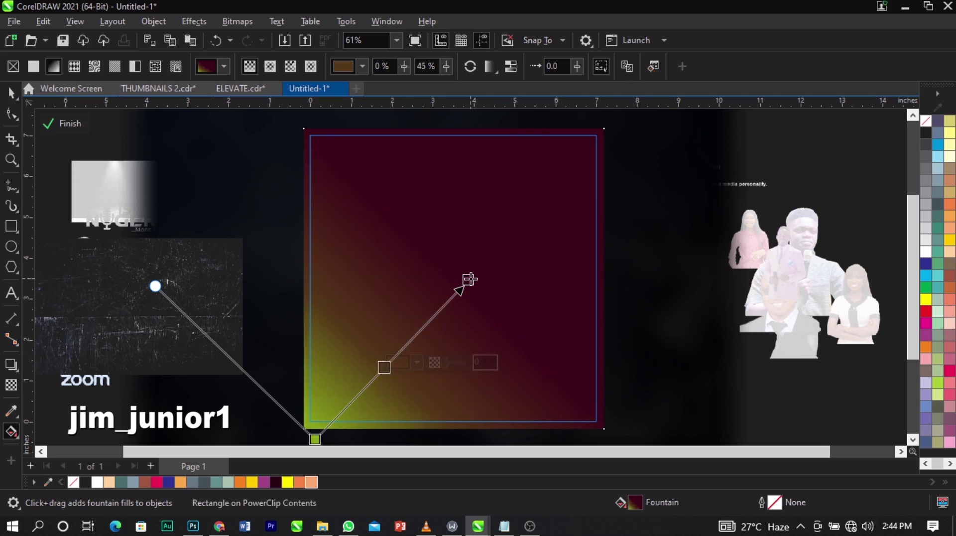
pyautogui.moveTo(468, 280); pyautogui.dragTo(461, 284)
pyautogui.scroll(-2, 349, 279)
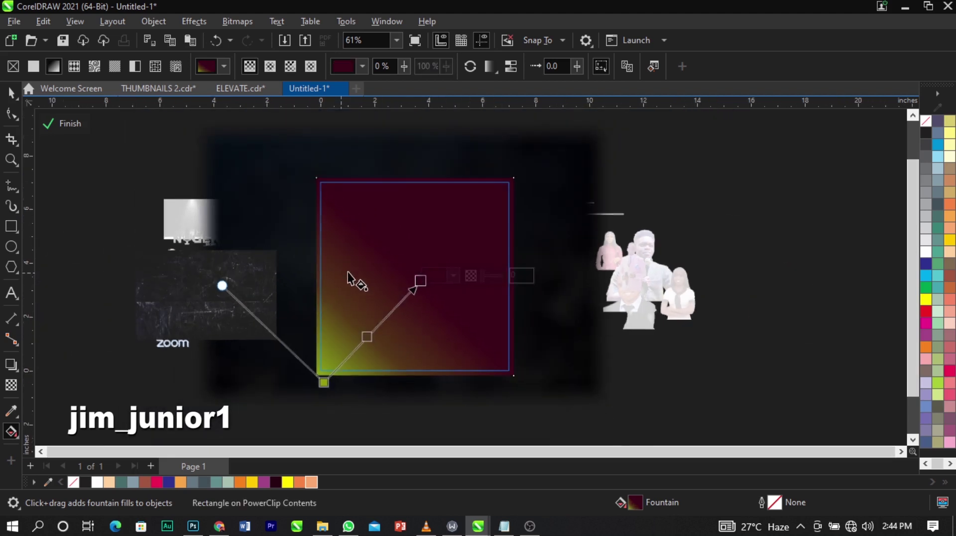
# Enlarge the scratched grunge photo to 89.7% so it covers the gradient square.
pyautogui.press('space')
pyautogui.press('z')
pyautogui.moveTo(148, 143); pyautogui.dragTo(653, 399)
pyautogui.press('space')
pyautogui.scroll(-2, 357, 259)
pyautogui.click(482, 256)
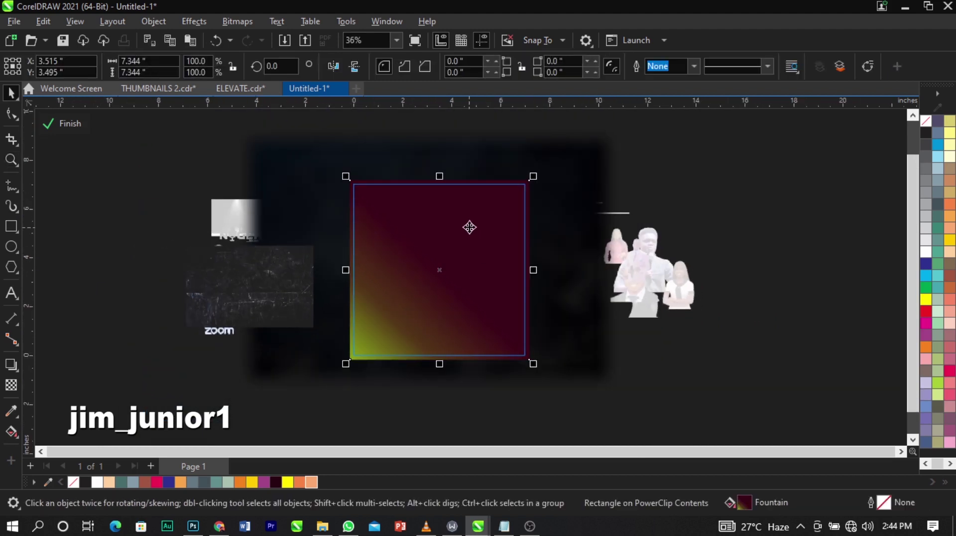
pyautogui.scroll(1, 470, 226)
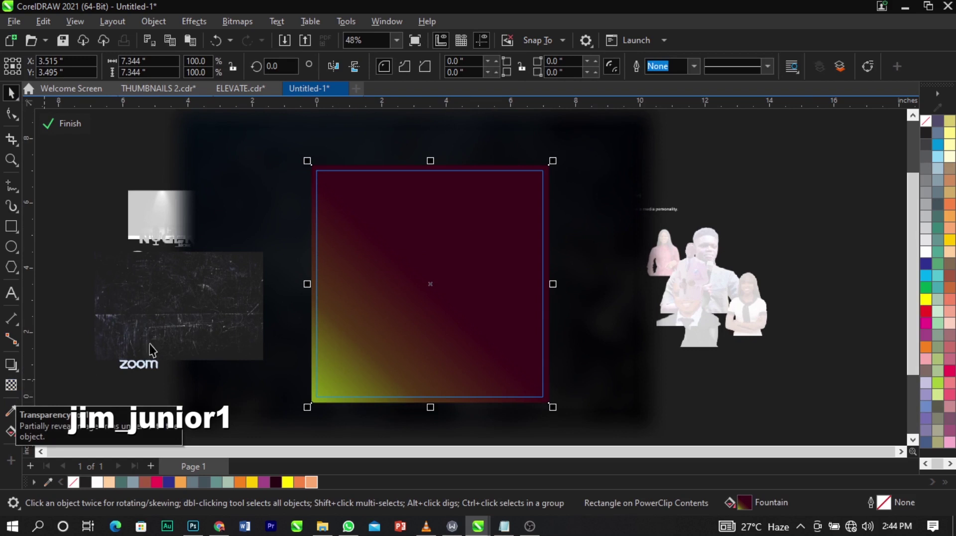
pyautogui.moveTo(220, 310)
pyautogui.mouseDown()
pyautogui.moveTo(246, 335)
pyautogui.moveTo(555, 444)
pyautogui.moveTo(368, 228)
pyautogui.moveTo(395, 244)
pyautogui.mouseUp()
pyautogui.moveTo(461, 269); pyautogui.dragTo(590, 345)
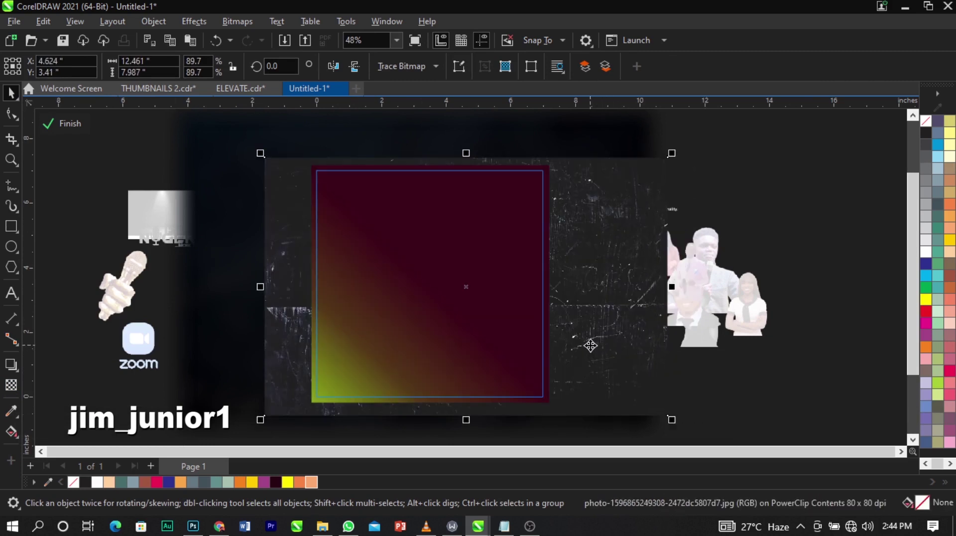
# Bring the grunge photo to the front with Shift+PgUp and nudge it left over the square.
pyautogui.press('Escape')
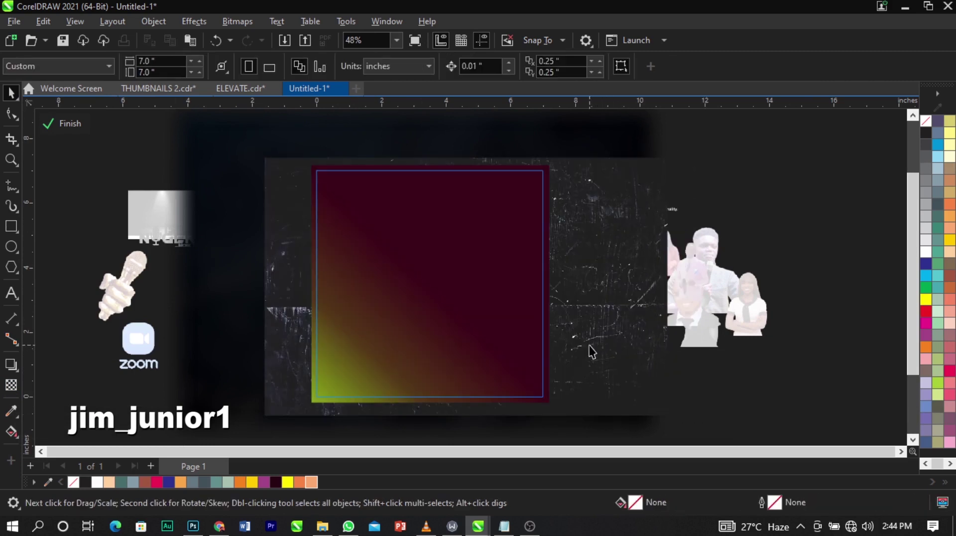
pyautogui.click(590, 346)
pyautogui.hotkey('shift', 'pageup')
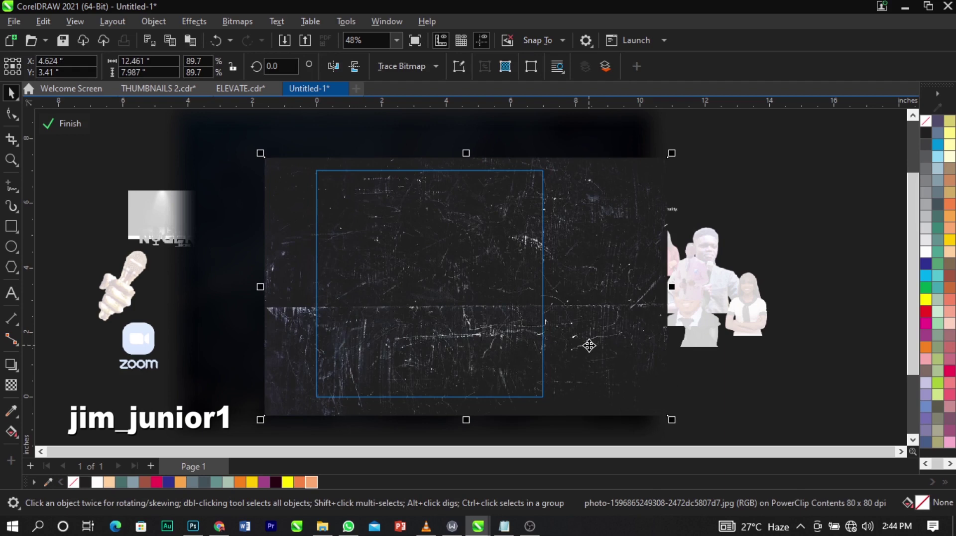
pyautogui.moveTo(589, 345); pyautogui.dragTo(555, 345)
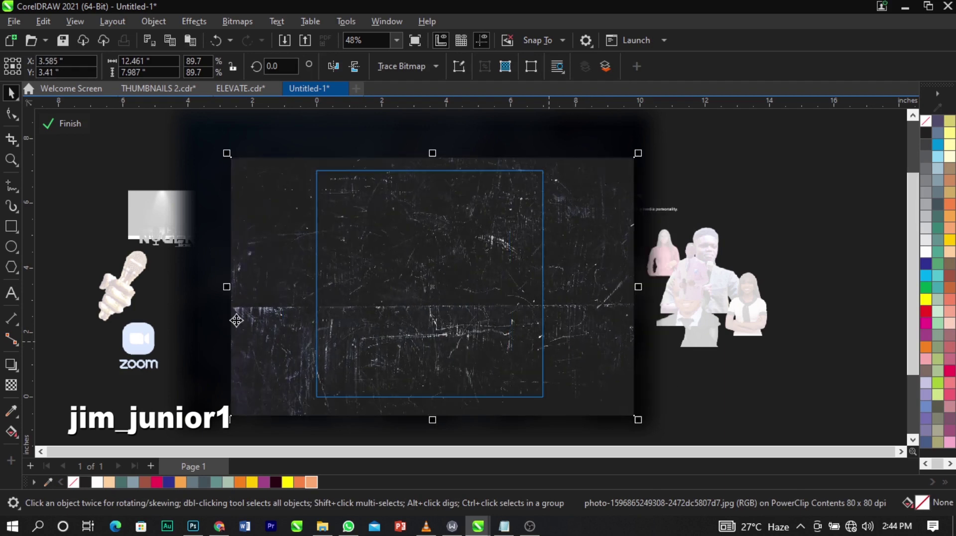
# Give the grunge photo a Screen-mode transparency of 79, then finish the PowerClip edit.
pyautogui.click(10, 385)
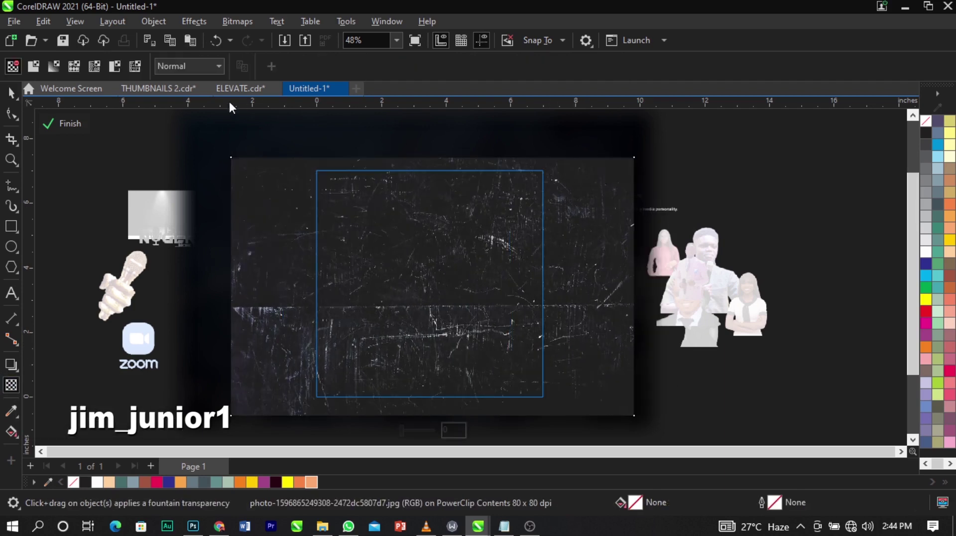
pyautogui.click(202, 64)
pyautogui.click(175, 334)
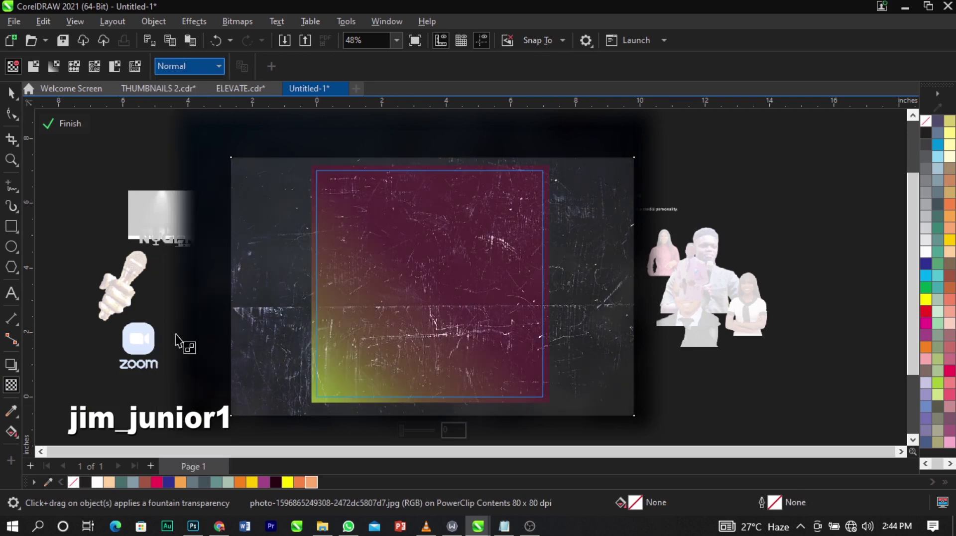
pyautogui.scroll(1, 442, 293)
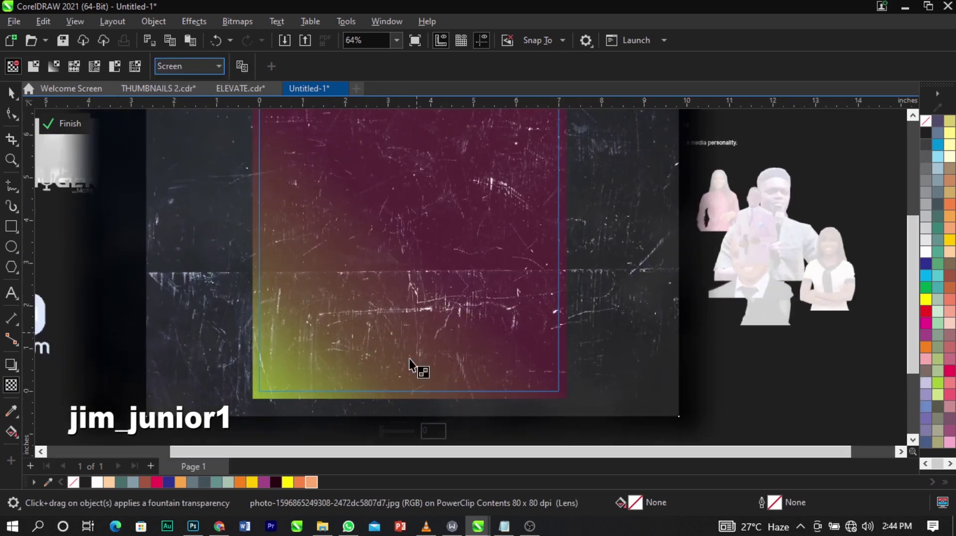
pyautogui.moveTo(398, 431); pyautogui.dragTo(399, 433)
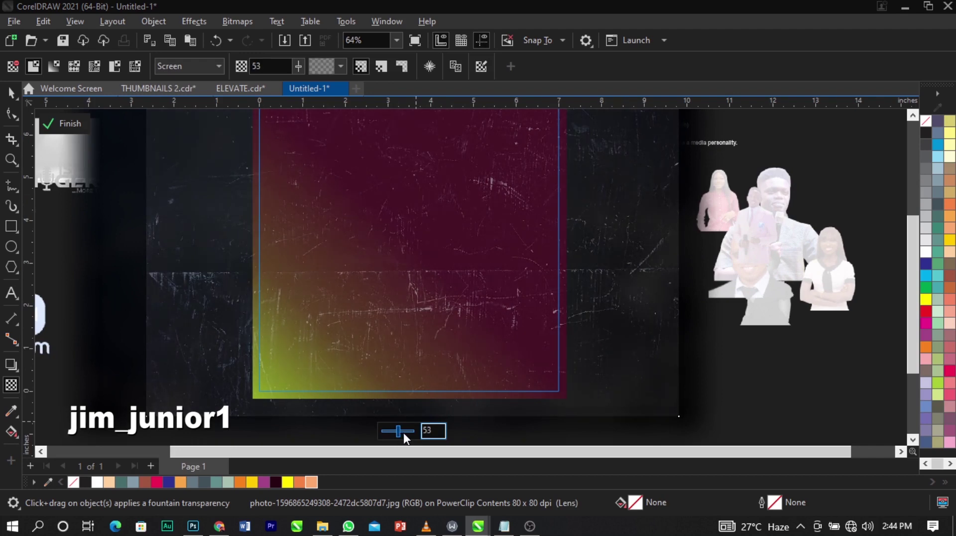
pyautogui.click(403, 432)
pyautogui.click(407, 432)
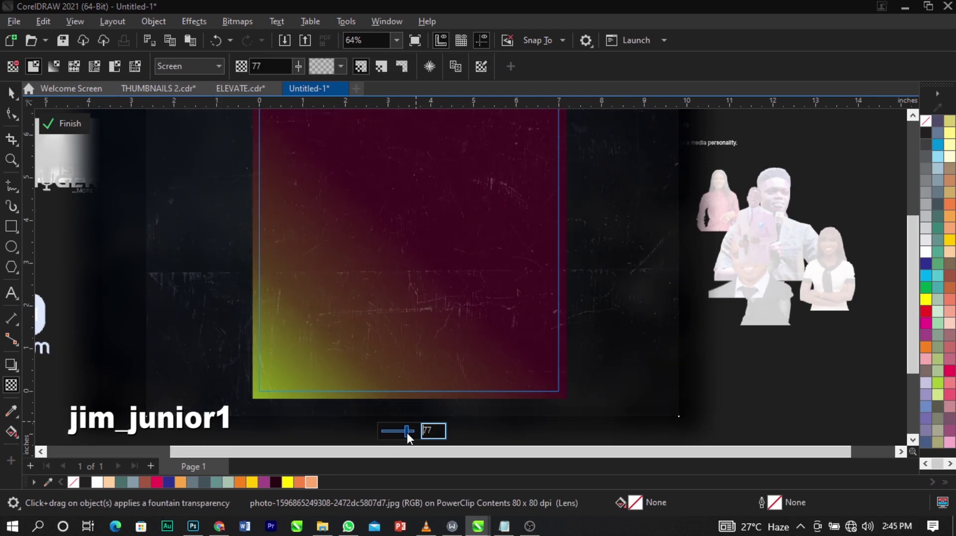
pyautogui.click(403, 429)
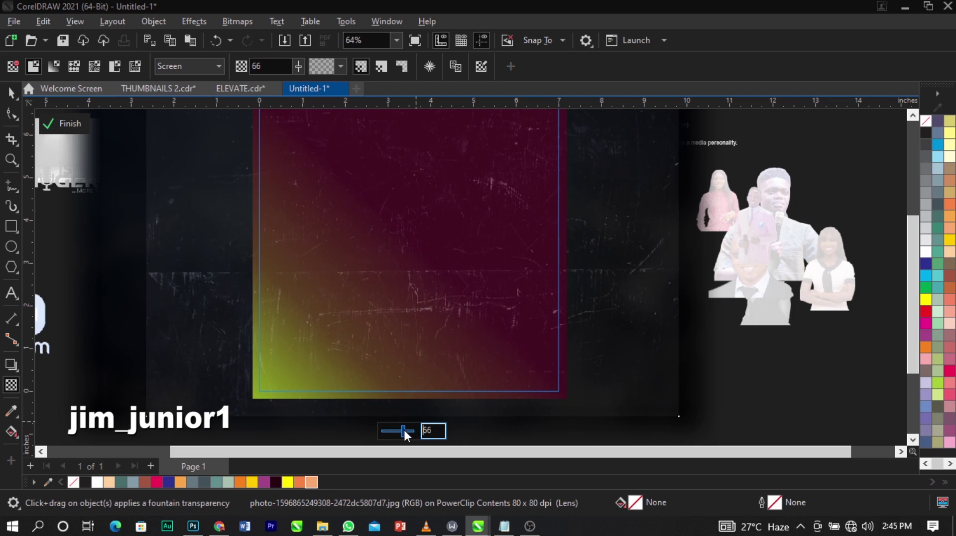
pyautogui.click(406, 430)
pyautogui.click(407, 431)
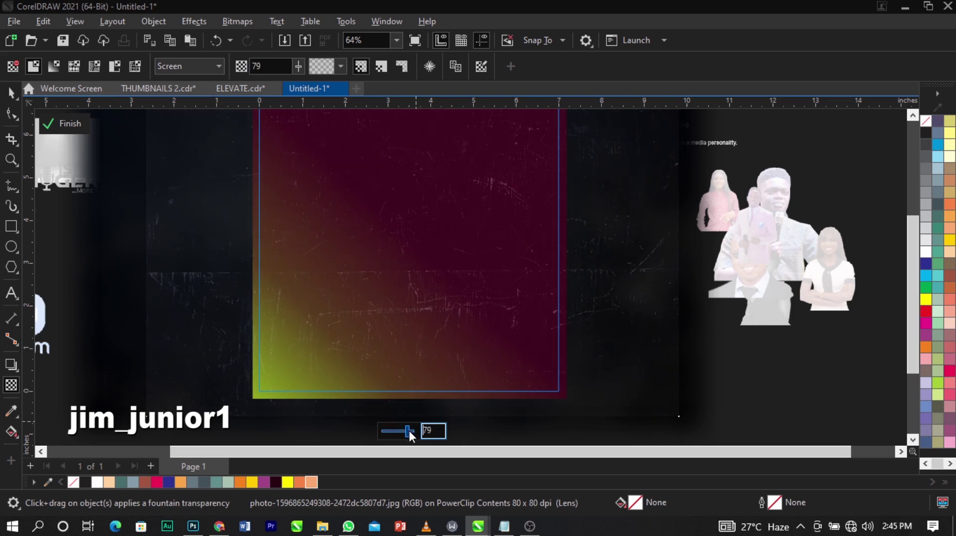
pyautogui.click(65, 123)
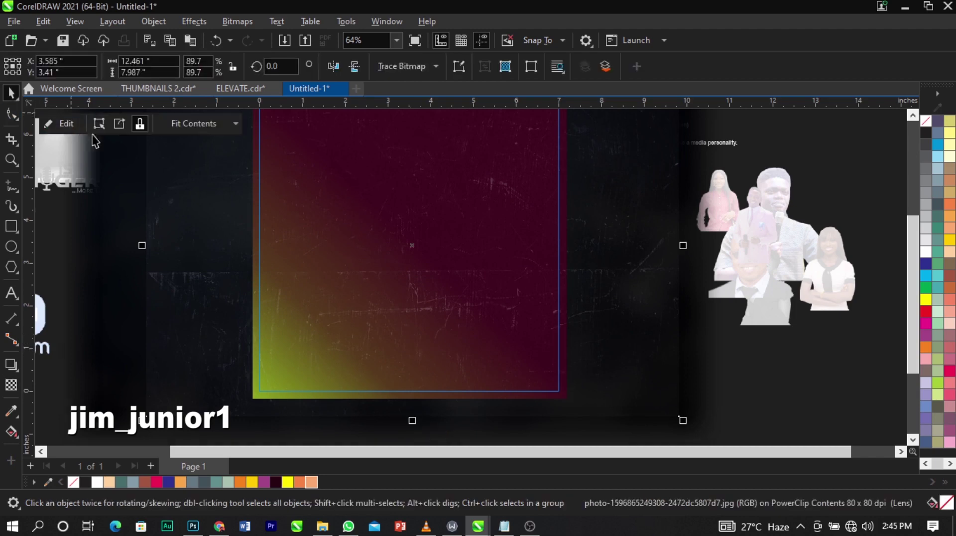
# Reopen the clipped square's PowerClip contents and select the texture photo inside.
pyautogui.press('Escape')
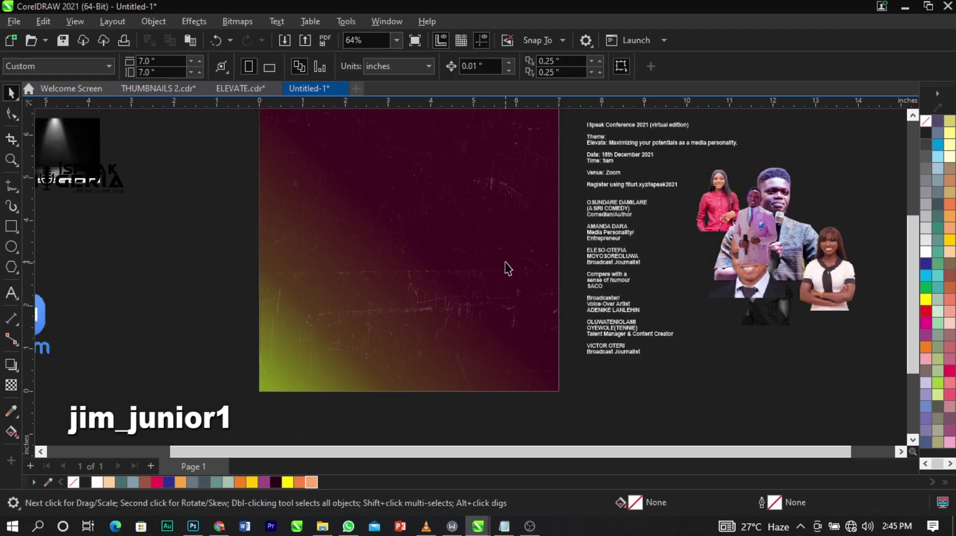
pyautogui.scroll(-3, 506, 267)
pyautogui.press('z')
pyautogui.moveTo(245, 139); pyautogui.dragTo(553, 335)
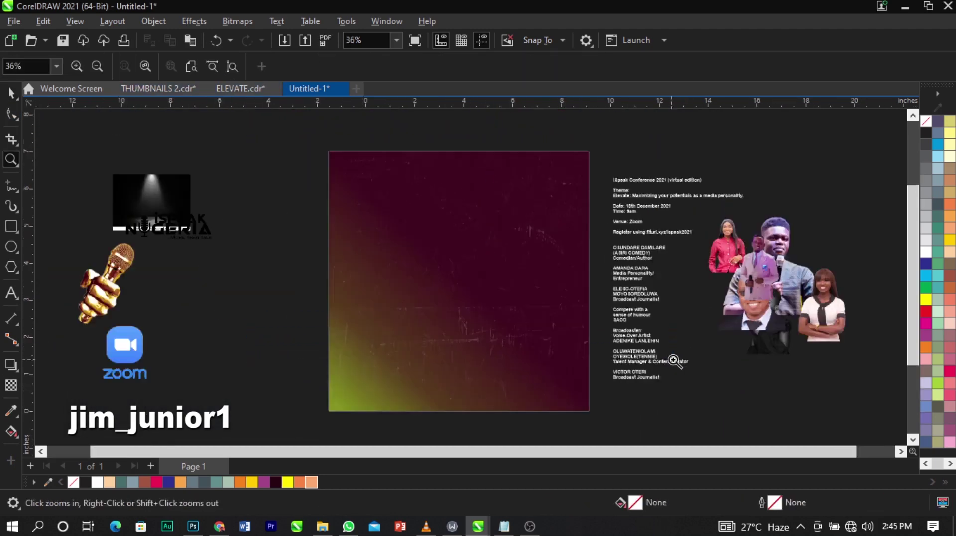
pyautogui.press('space')
pyautogui.click(515, 241)
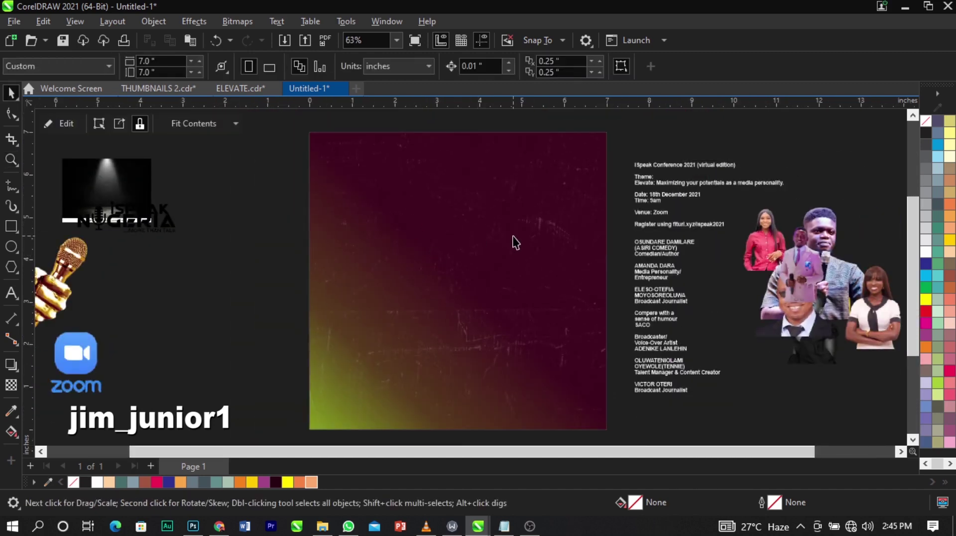
pyautogui.rightClick(514, 234)
pyautogui.click(476, 243)
pyautogui.click(476, 243)
pyautogui.scroll(-1, 430, 254)
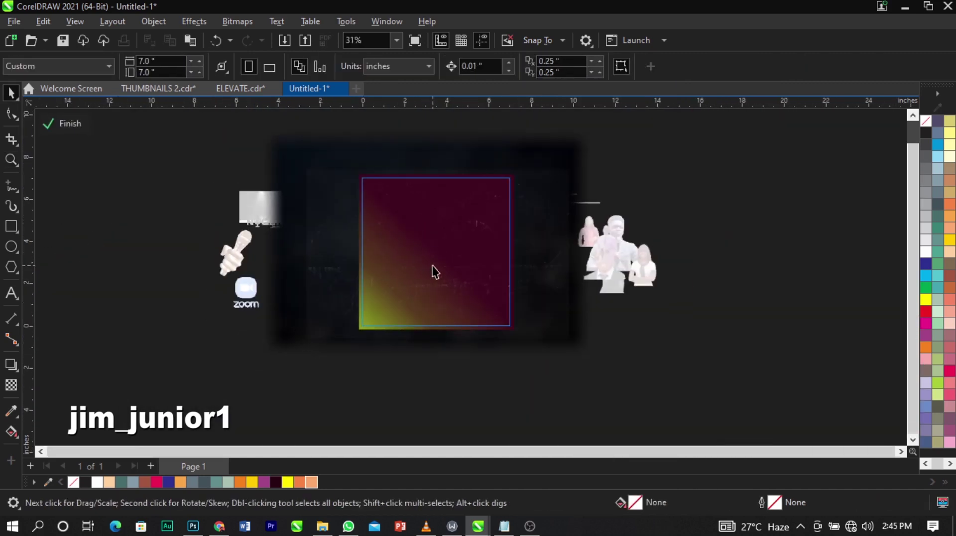
pyautogui.click(434, 271)
# Select the gradient rectangle inside the frame, undoing an accidental move.
pyautogui.click(11, 385)
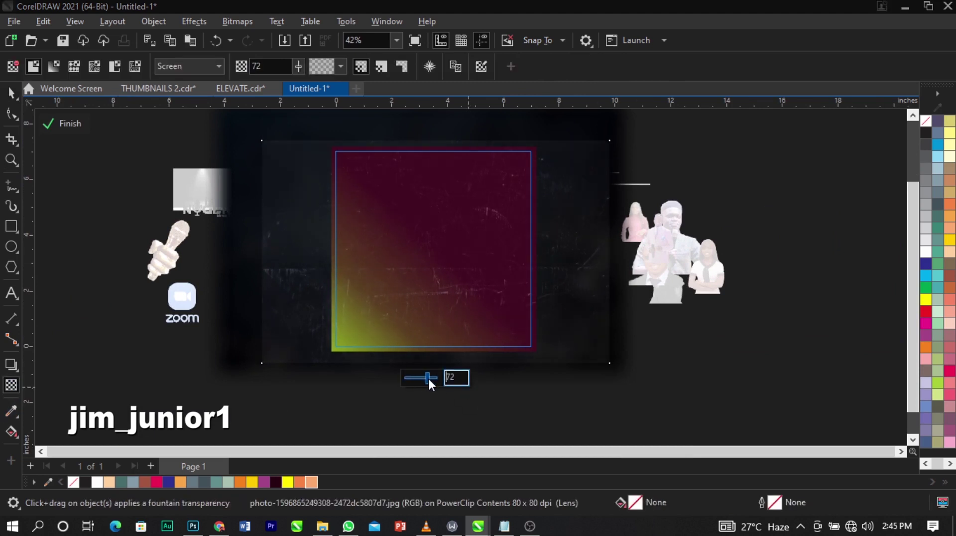
pyautogui.press('space')
pyautogui.moveTo(323, 398); pyautogui.dragTo(563, 139)
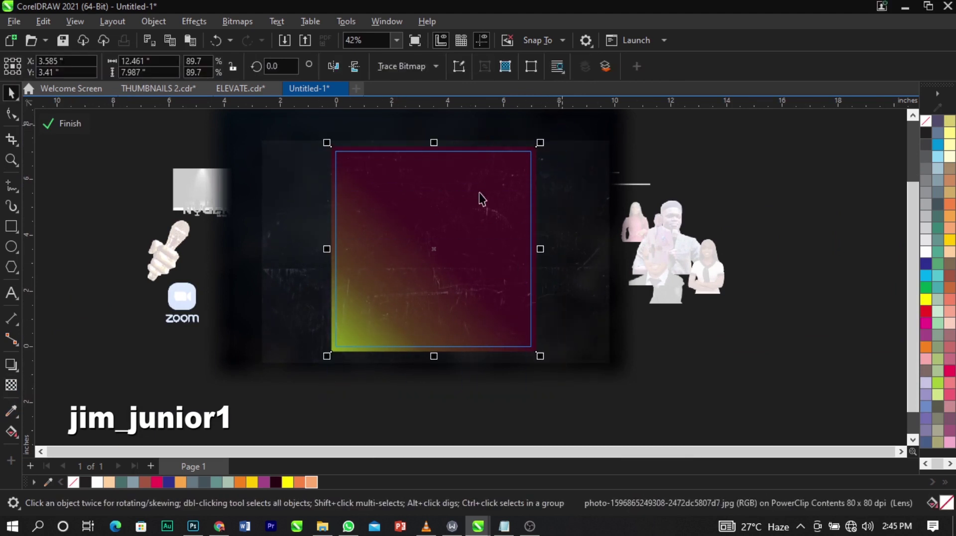
pyautogui.click(433, 248)
pyautogui.moveTo(434, 247); pyautogui.dragTo(593, 256)
pyautogui.click(591, 256)
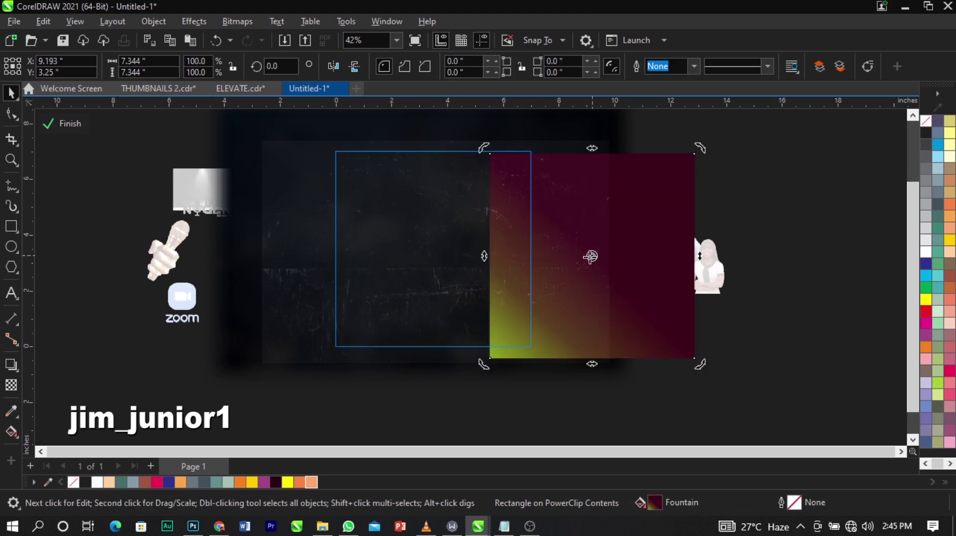
pyautogui.hotkey('ctrl', 'z')
# Blend the gradient rectangle in Screen mode, adjust its transparency amount, and finish the PowerClip edit.
pyautogui.click(11, 385)
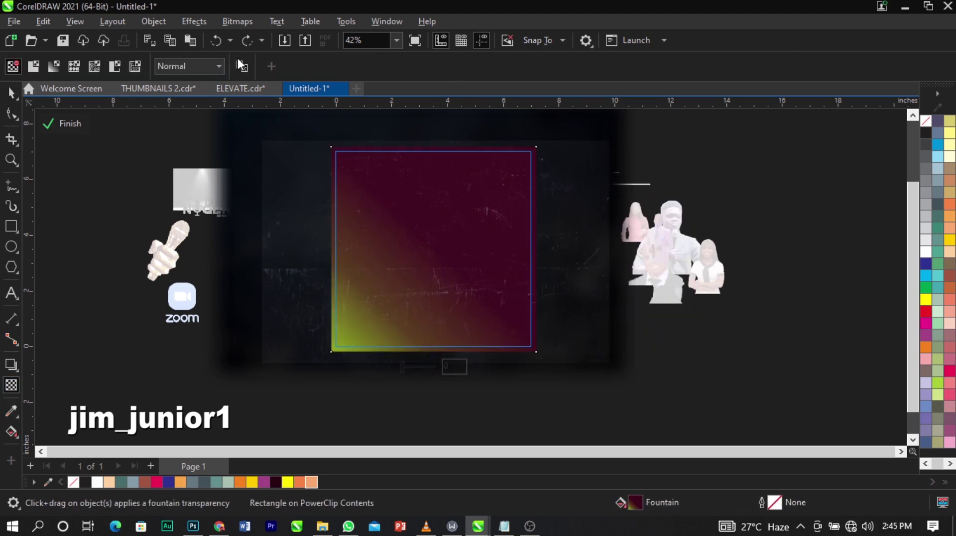
pyautogui.click(189, 66)
pyautogui.click(204, 335)
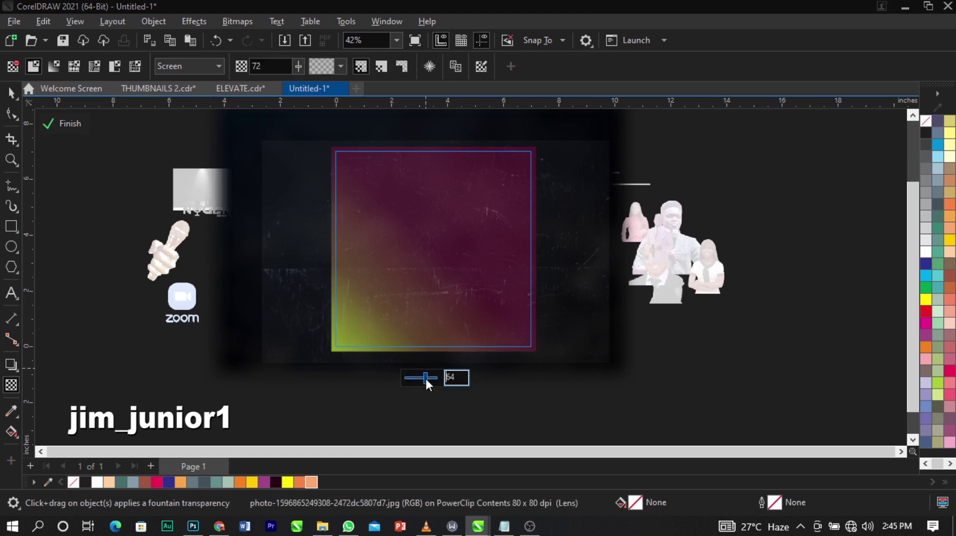
pyautogui.moveTo(426, 378); pyautogui.dragTo(431, 378)
pyautogui.click(531, 408)
pyautogui.press('space')
pyautogui.keyDown('ctrl'); pyautogui.click(665, 399); pyautogui.keyUp('ctrl')
pyautogui.scroll(1, 682, 376)
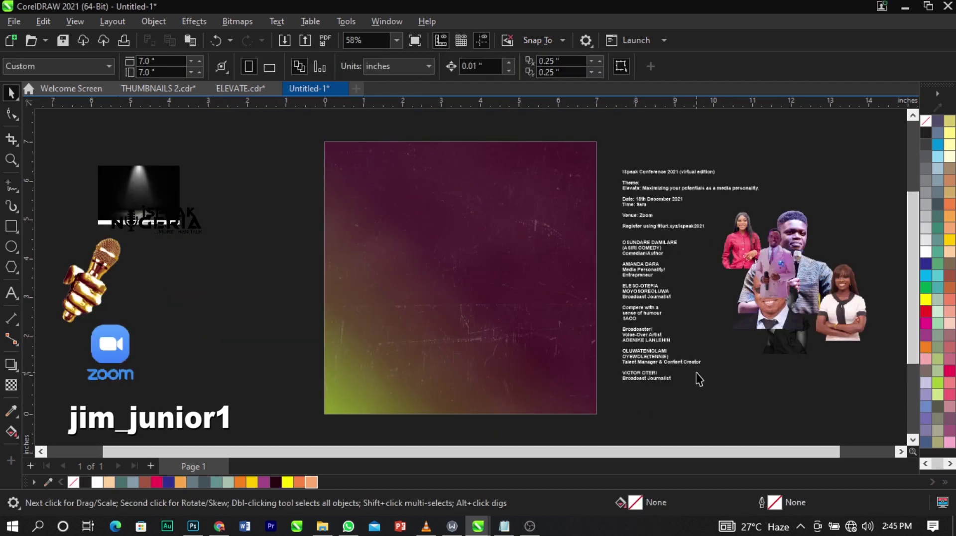
pyautogui.scroll(-1, 286, 171)
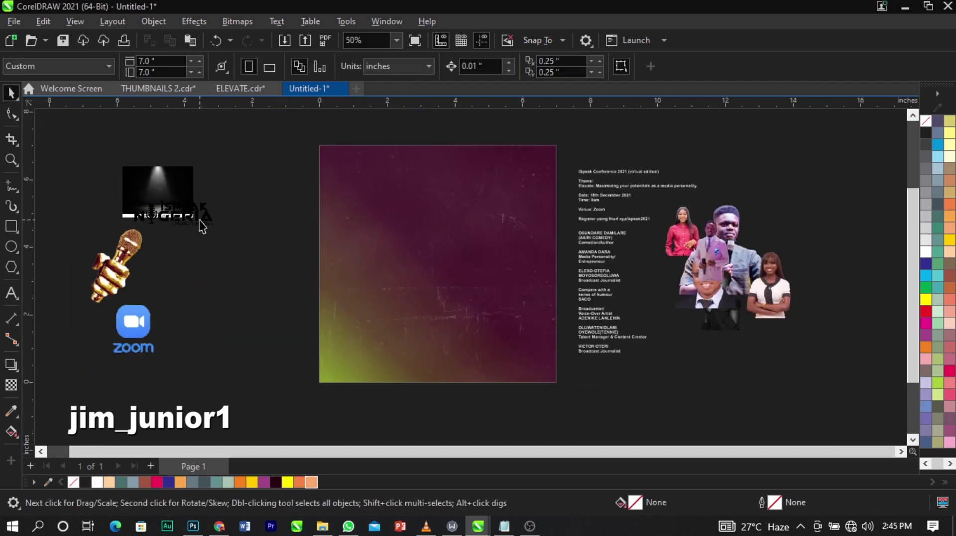
# Move the iSpeak Nigeria logo off the spotlight and open Bitmaps > Convert To Bitmap for it.
pyautogui.moveTo(201, 227); pyautogui.dragTo(293, 182)
pyautogui.press('z')
pyautogui.moveTo(201, 145); pyautogui.dragTo(423, 261)
pyautogui.press('space')
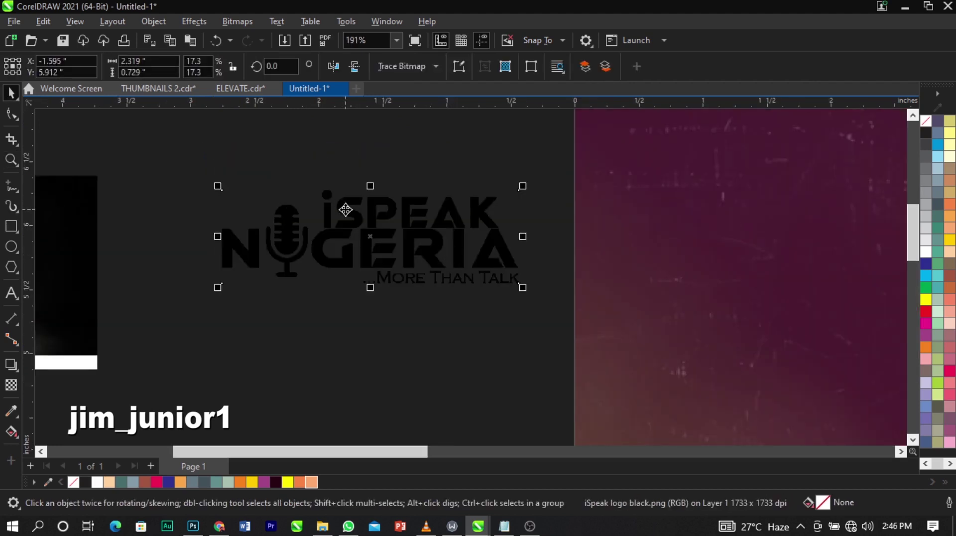
pyautogui.click(356, 220)
pyautogui.click(416, 223)
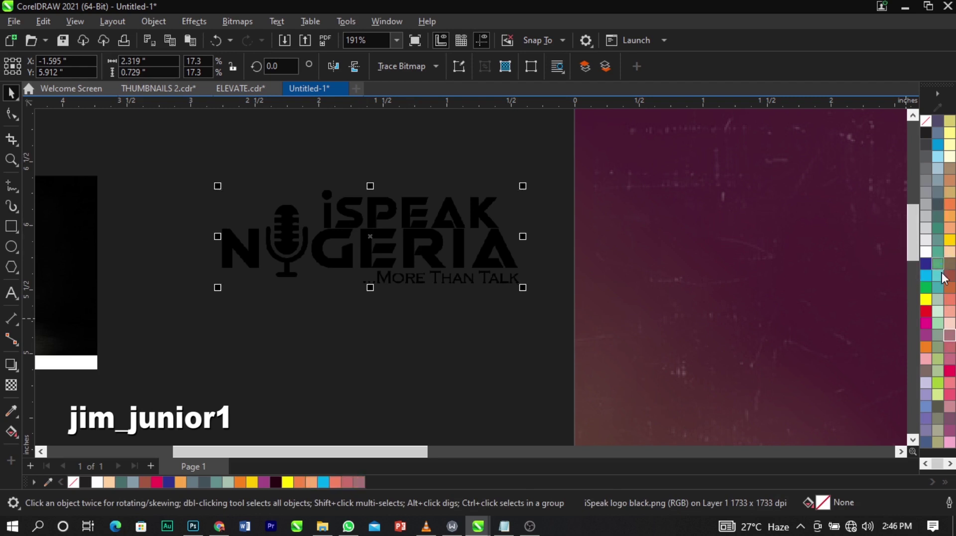
pyautogui.click(427, 237)
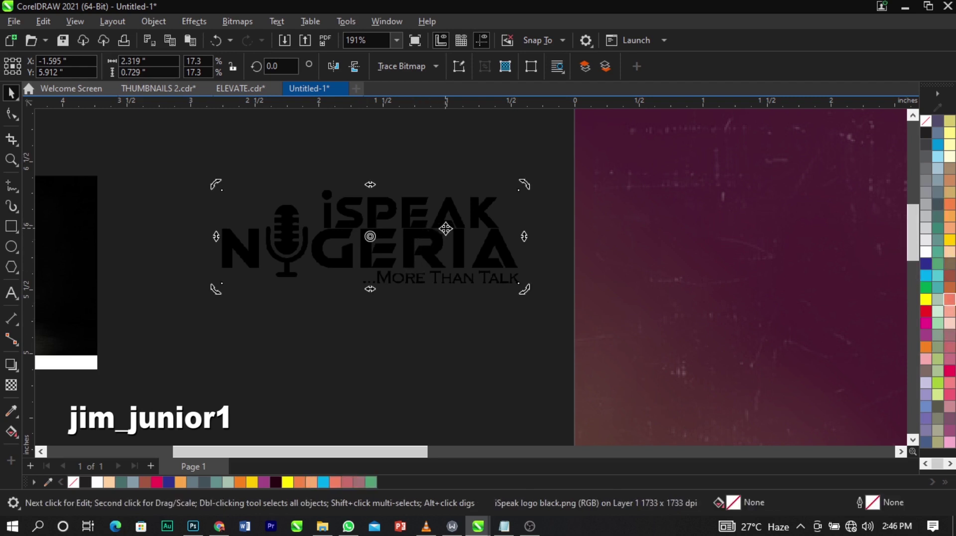
pyautogui.click(428, 217)
pyautogui.moveTo(378, 232); pyautogui.dragTo(337, 225)
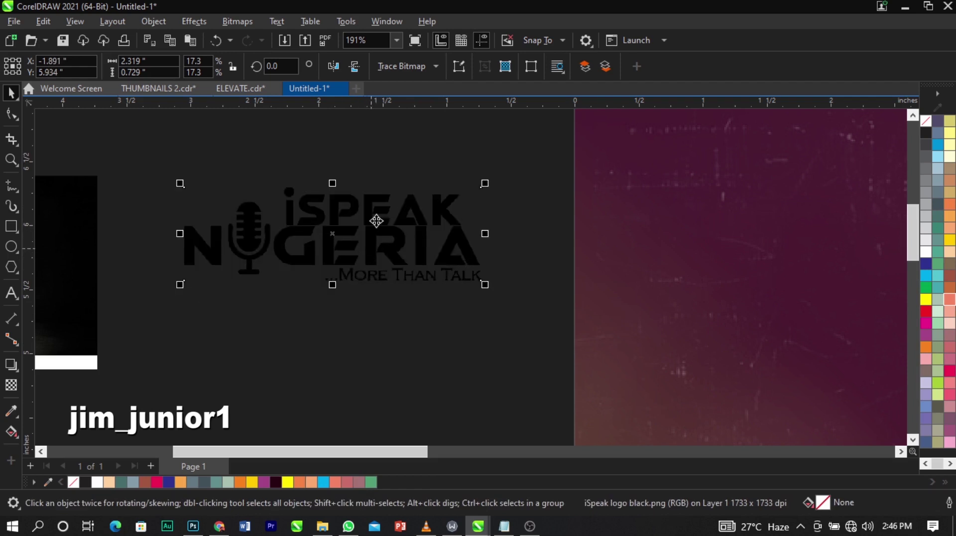
pyautogui.click(229, 21)
pyautogui.click(270, 38)
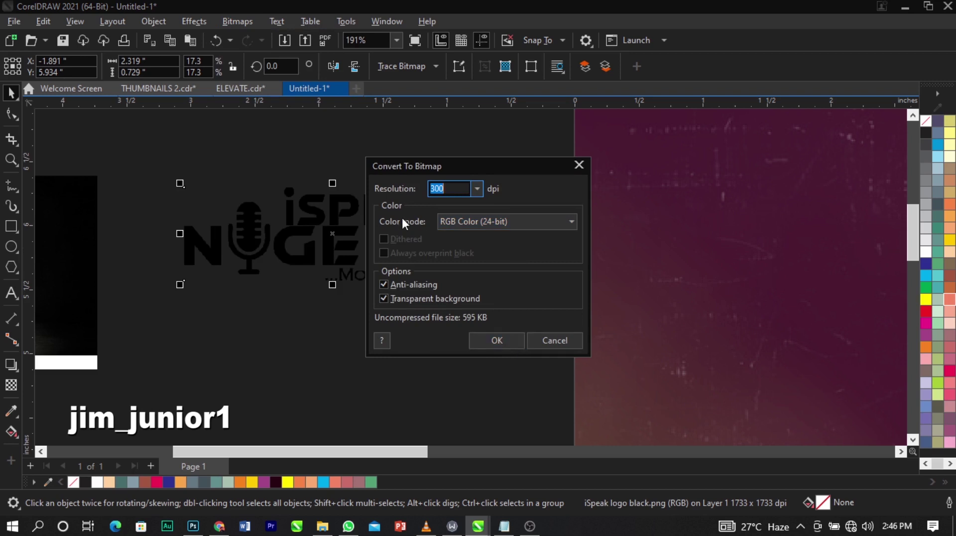
# Convert the logo to a 300 dpi bitmap and change it to Black and White (1-bit).
pyautogui.click(498, 343)
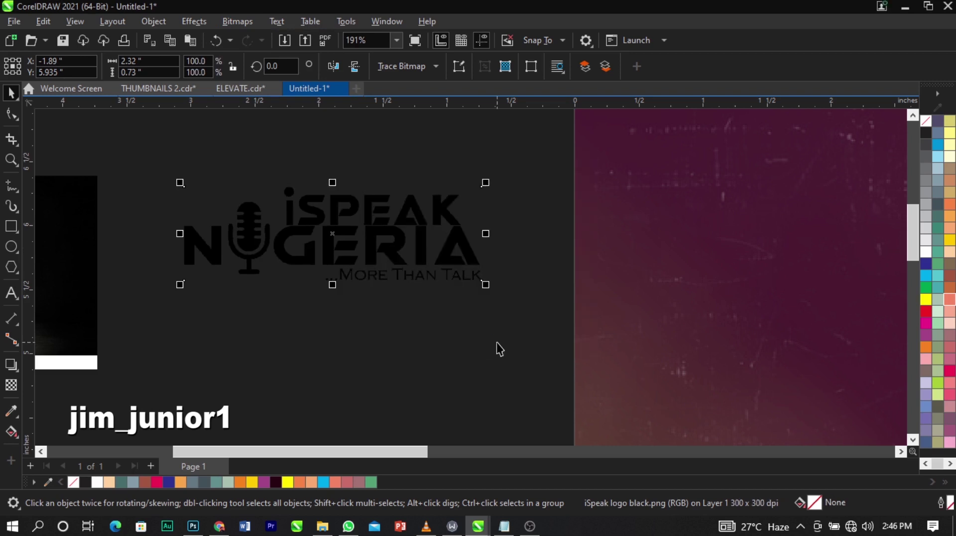
pyautogui.click(239, 20)
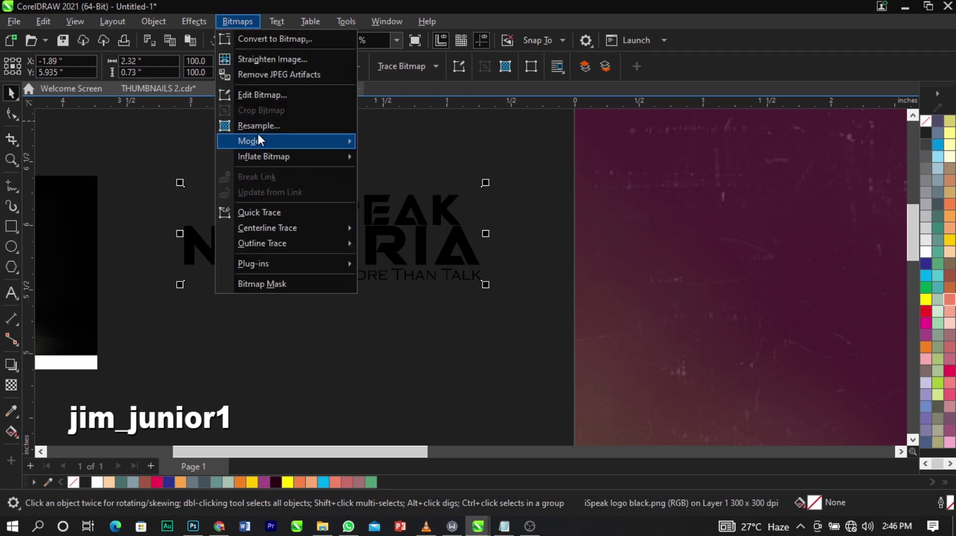
pyautogui.moveTo(258, 136)
pyautogui.click(385, 142)
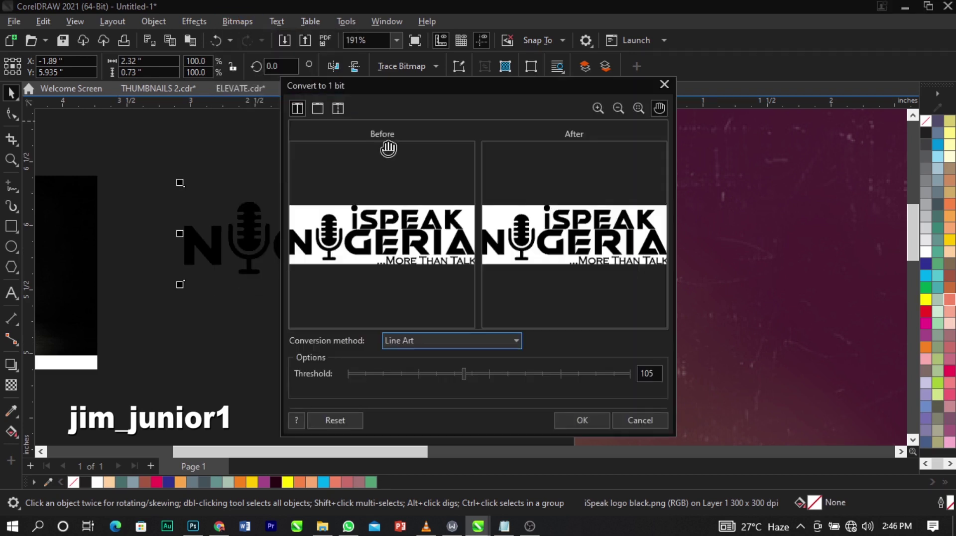
pyautogui.click(588, 422)
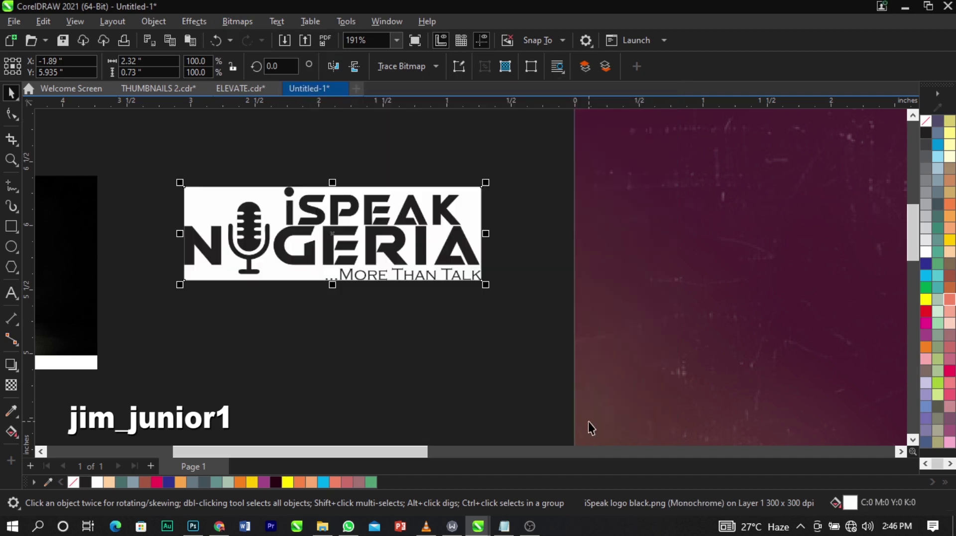
# Outline-trace the logo as Line Art into a 34-object vector group and nudge it down.
pyautogui.click(435, 70)
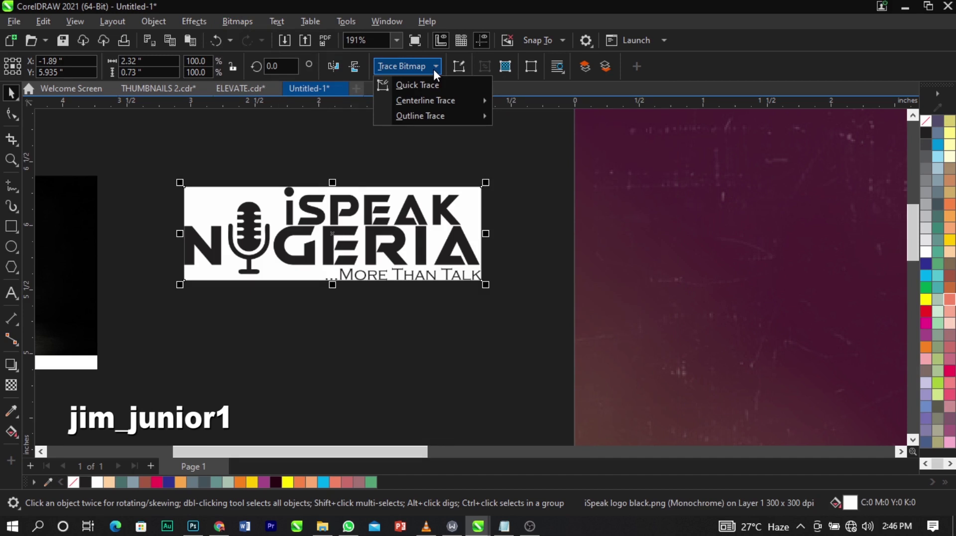
pyautogui.click(518, 124)
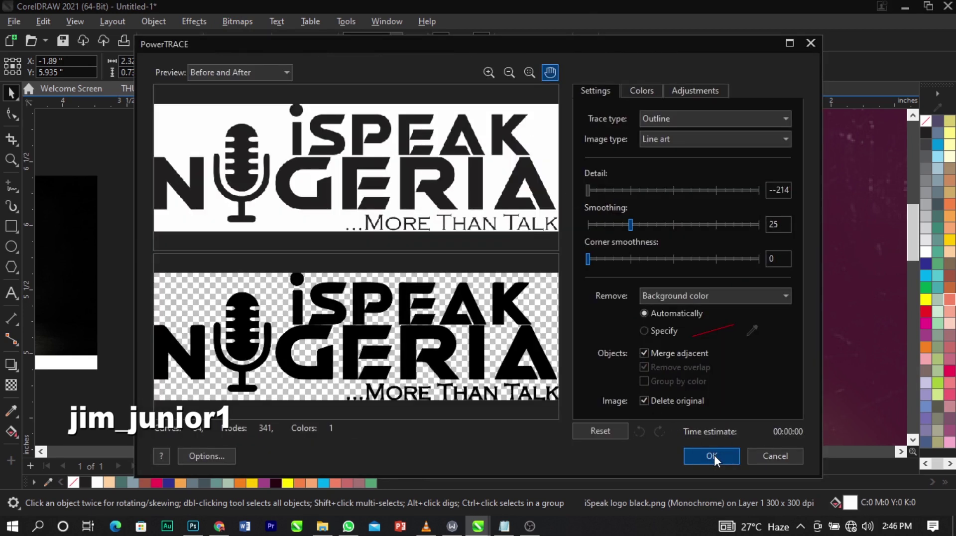
pyautogui.click(712, 455)
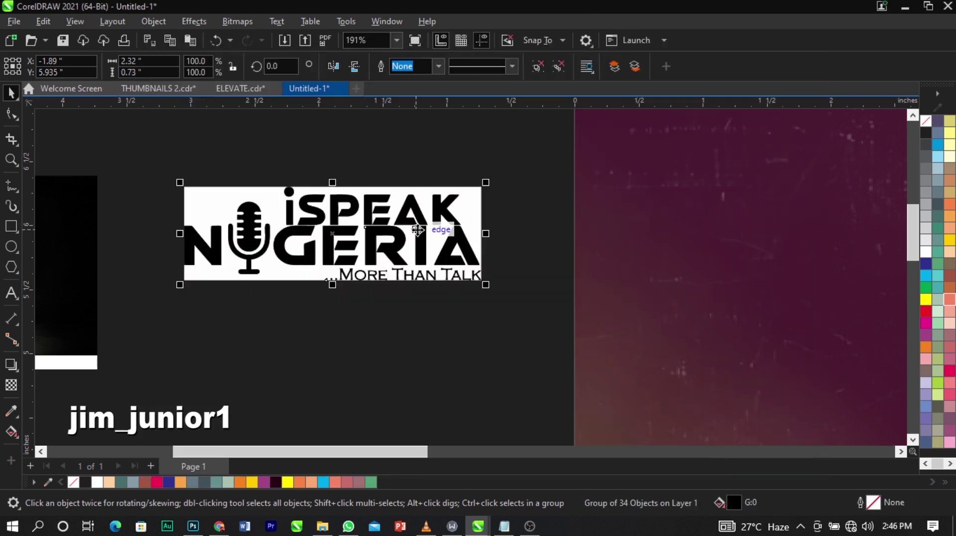
pyautogui.press('Down')
pyautogui.press('Down')
pyautogui.press('Down')
pyautogui.press('Down')
pyautogui.press('Down')
pyautogui.press('Down')
# Delete the original white-background logo bitmap.
pyautogui.click(416, 199)
pyautogui.press('Delete')
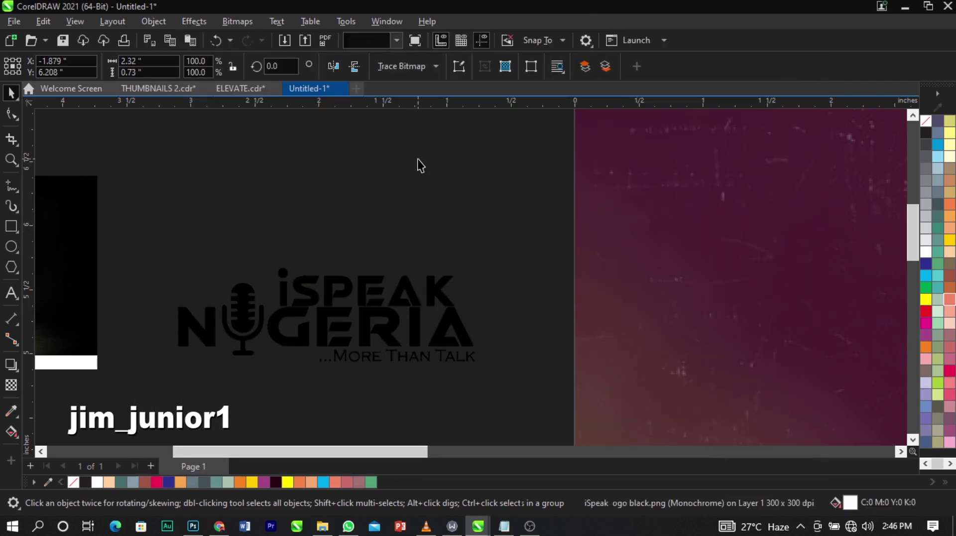
pyautogui.scroll(-3, 417, 159)
# Shrink the traced logo to about half size and place it inside the maroon background's top-left.
pyautogui.click(435, 300)
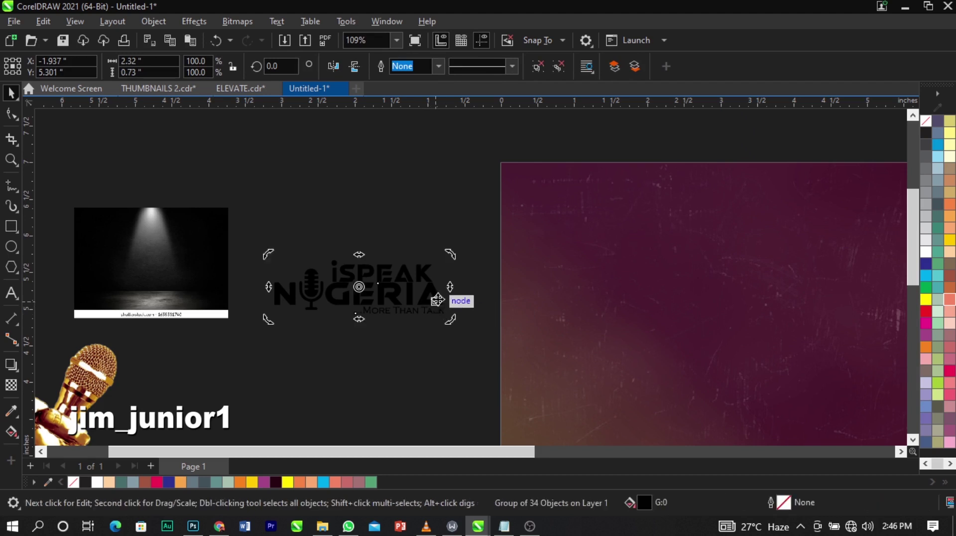
pyautogui.moveTo(451, 324); pyautogui.dragTo(373, 333)
pyautogui.moveTo(346, 287); pyautogui.dragTo(634, 229)
pyautogui.click(290, 183)
pyautogui.scroll(-3, 291, 183)
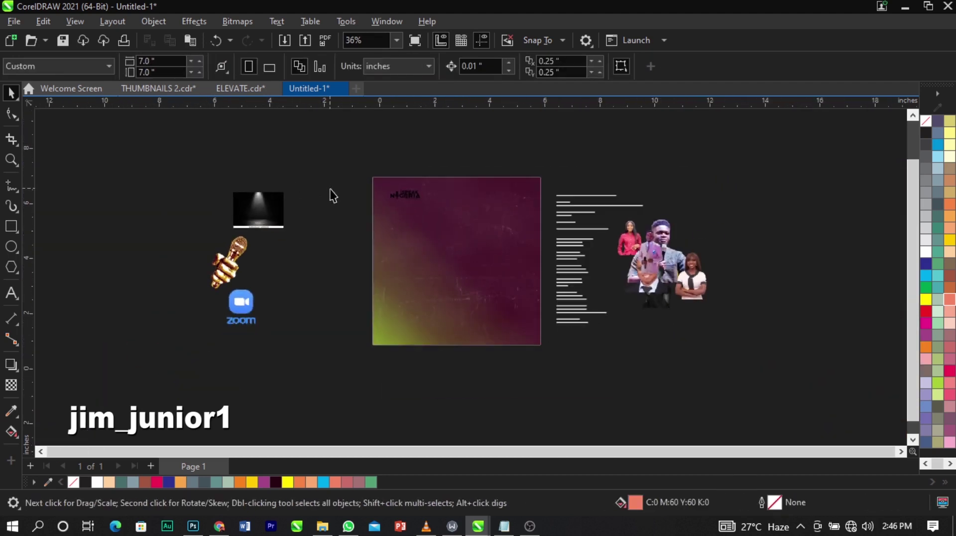
pyautogui.press('z')
pyautogui.moveTo(331, 170); pyautogui.dragTo(560, 272)
pyautogui.click(280, 215)
pyautogui.press('space')
# Colour the iSpeak Nigeria logo white and enlarge it slightly to 1.366 × 0.43 inches.
pyautogui.click(354, 196)
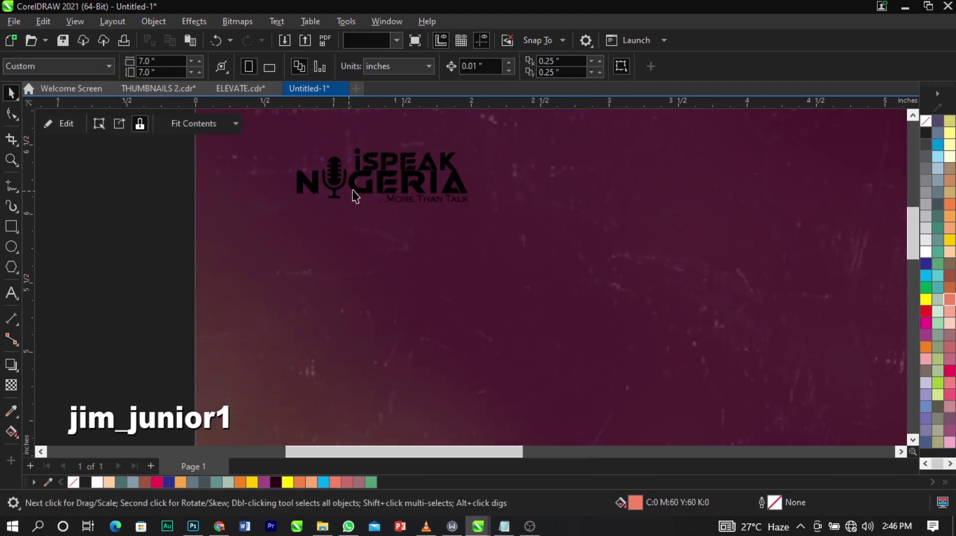
pyautogui.click(926, 250)
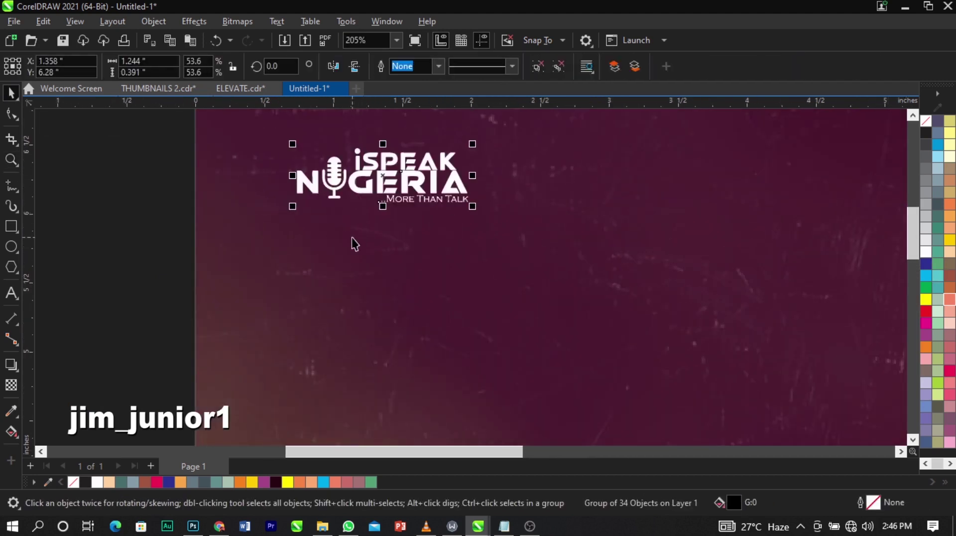
pyautogui.scroll(-2, 351, 237)
pyautogui.press('z')
pyautogui.moveTo(255, 154); pyautogui.dragTo(559, 312)
pyautogui.press('space')
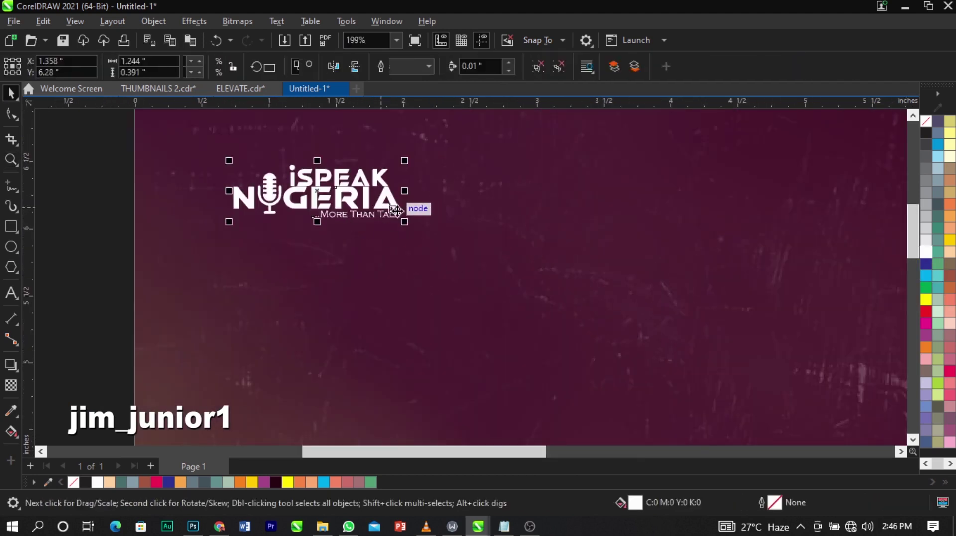
pyautogui.moveTo(405, 221); pyautogui.dragTo(508, 139)
pyautogui.press('Escape')
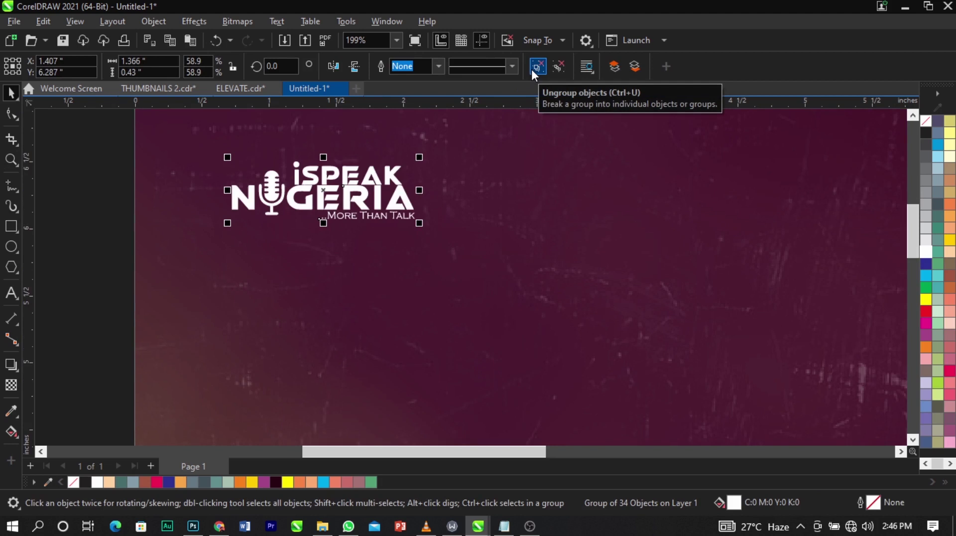
# Fully ungroup the logo into its separate pieces.
pyautogui.click(539, 67)
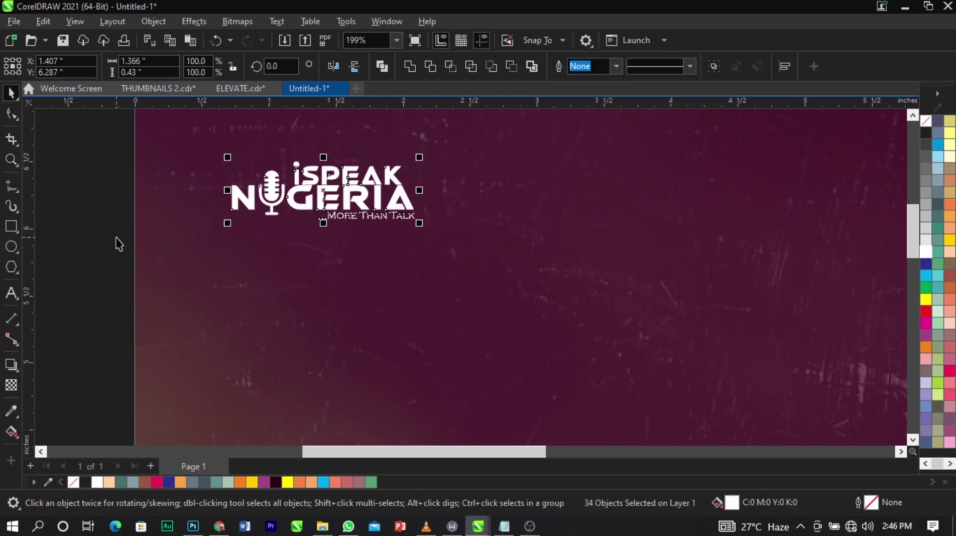
pyautogui.hotkey('ctrl', 'z')
pyautogui.click(410, 214)
pyautogui.rightClick(406, 214)
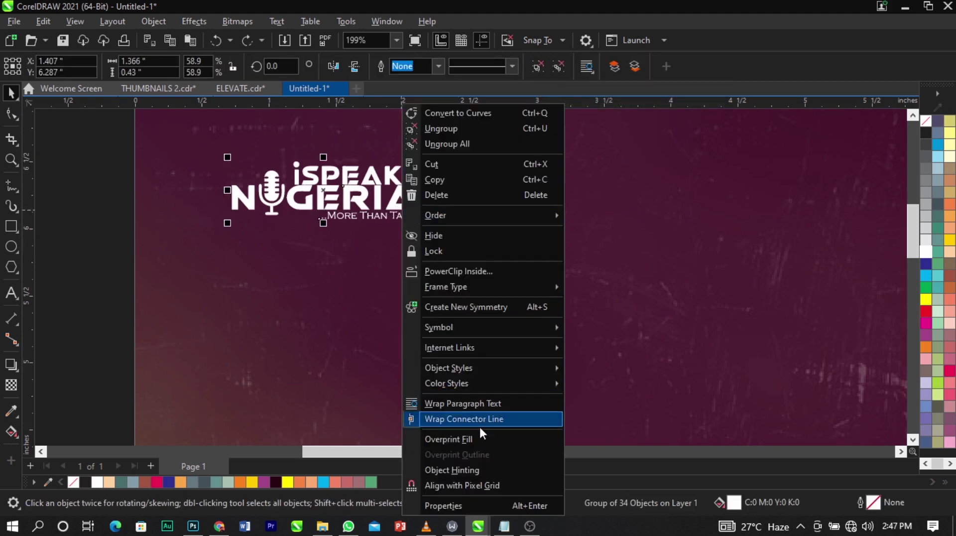
pyautogui.click(470, 143)
# Group the dot and stem of the i together.
pyautogui.click(199, 218)
pyautogui.click(271, 192)
pyautogui.scroll(3, 271, 192)
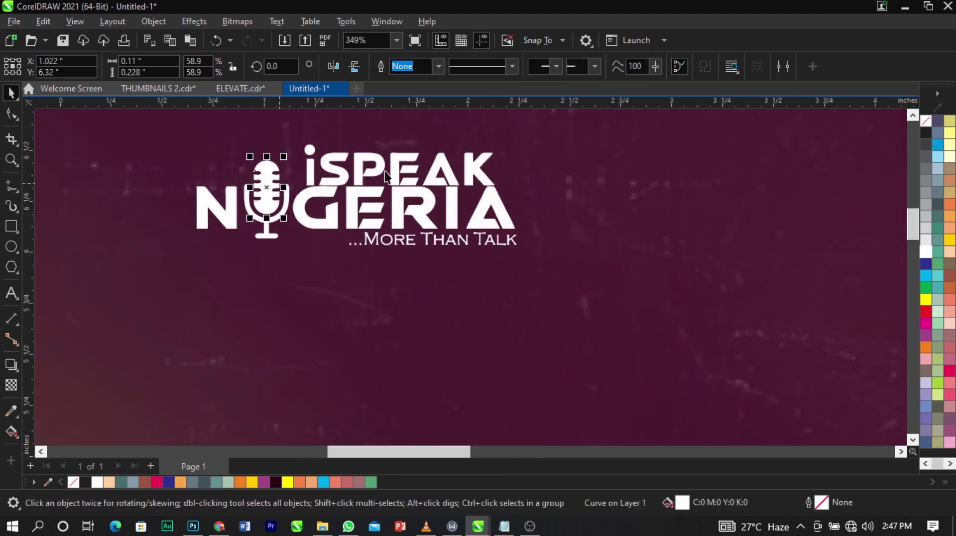
pyautogui.click(325, 159)
pyautogui.click(310, 151)
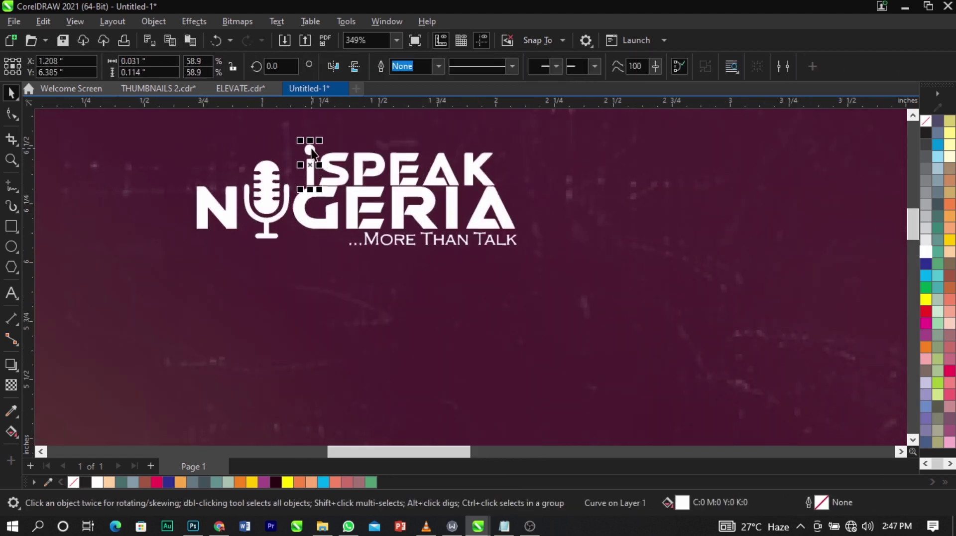
pyautogui.keyDown('shift'); pyautogui.click(310, 149); pyautogui.keyUp('shift')
pyautogui.hotkey('ctrl', 'g')
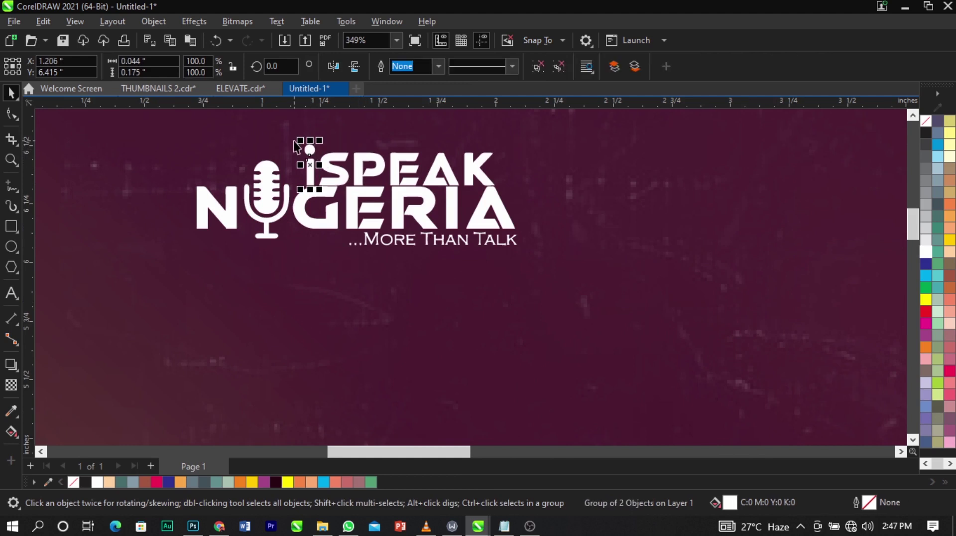
# Group the iSPEAK letters and fill them light orange.
pyautogui.moveTo(293, 129); pyautogui.dragTo(566, 212)
pyautogui.hotkey('ctrl', 'g')
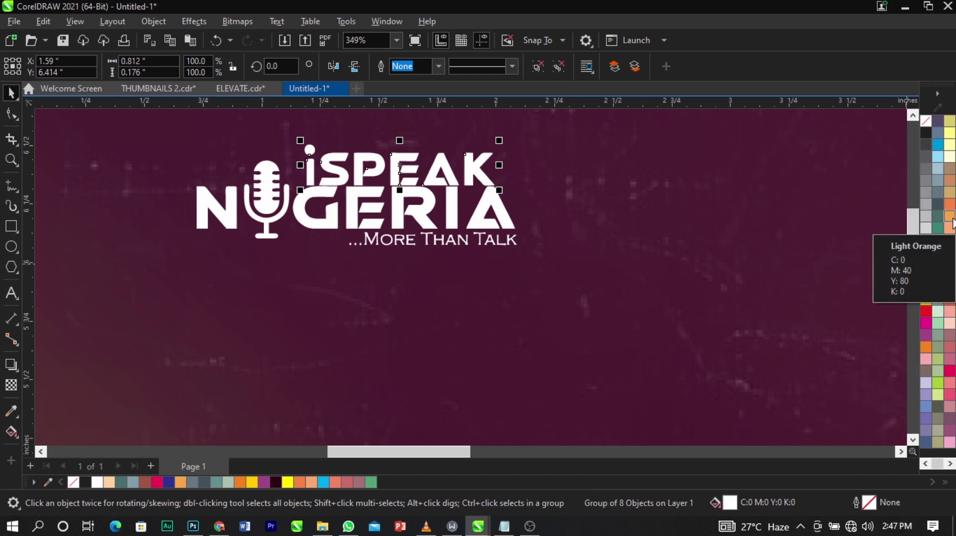
pyautogui.click(951, 219)
# Group every piece of the logo back into one object.
pyautogui.scroll(-1, 509, 191)
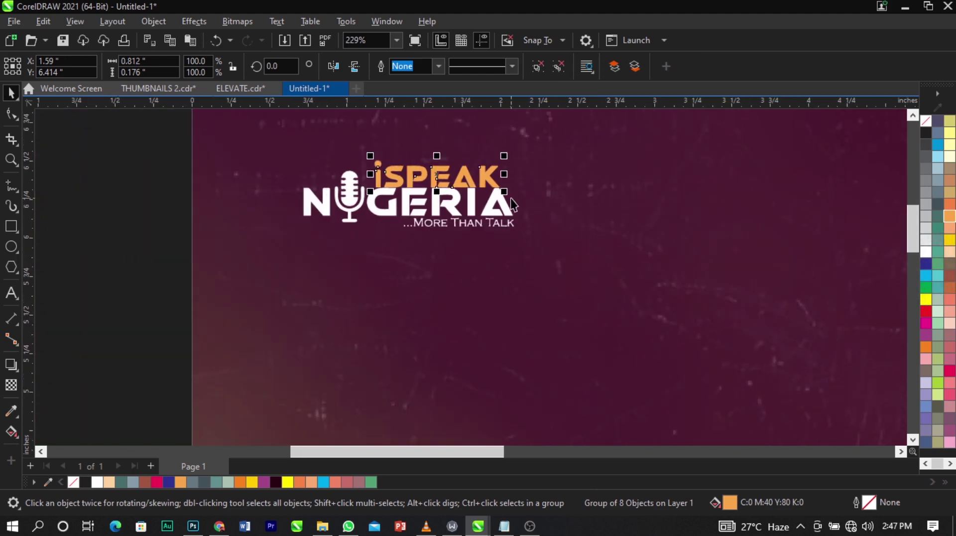
pyautogui.moveTo(123, 137); pyautogui.dragTo(665, 274)
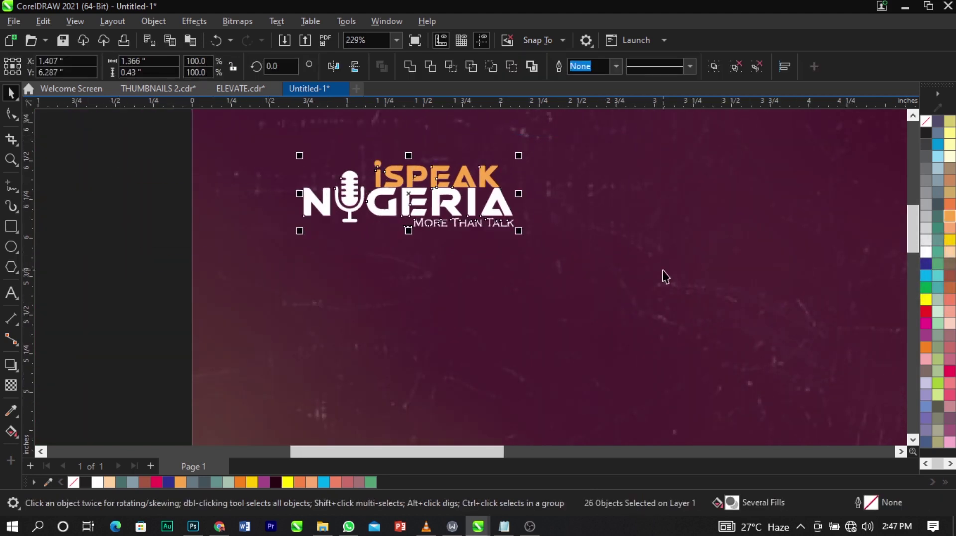
pyautogui.hotkey('ctrl', 'g')
pyautogui.scroll(-2, 384, 227)
pyautogui.click(273, 197)
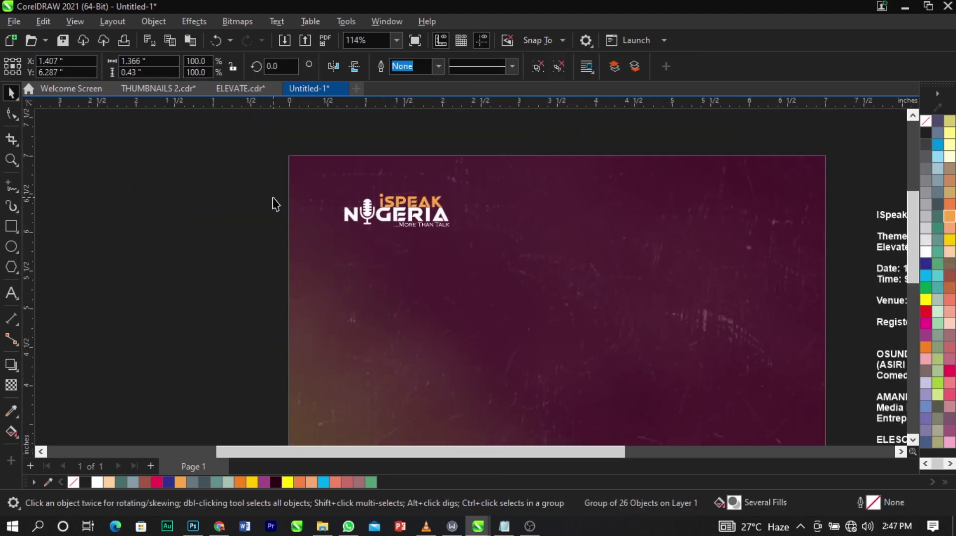
# Move the conference title and theme lines from the side text block onto the page.
pyautogui.scroll(-1, 273, 197)
pyautogui.scroll(1, 702, 214)
pyautogui.click(719, 204)
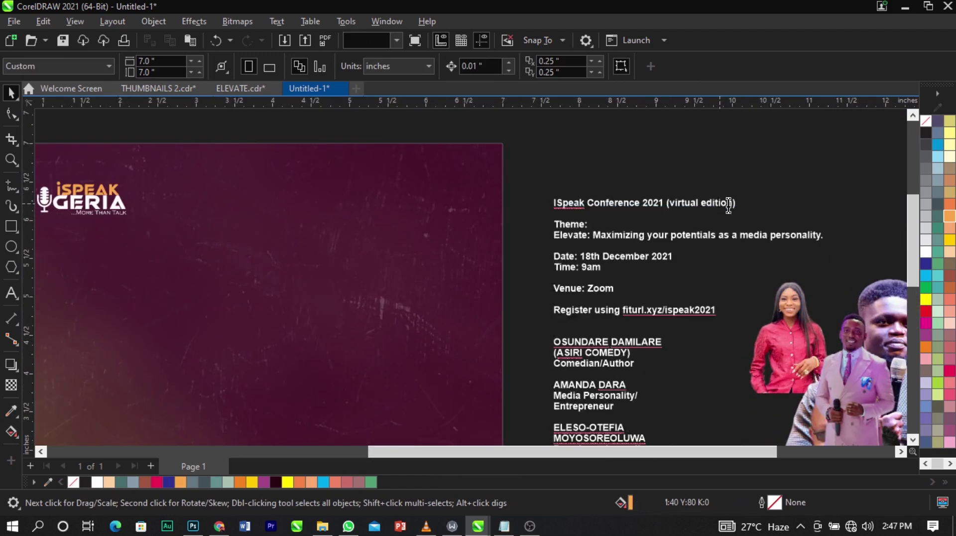
pyautogui.doubleClick(737, 204)
pyautogui.moveTo(737, 203); pyautogui.dragTo(515, 192)
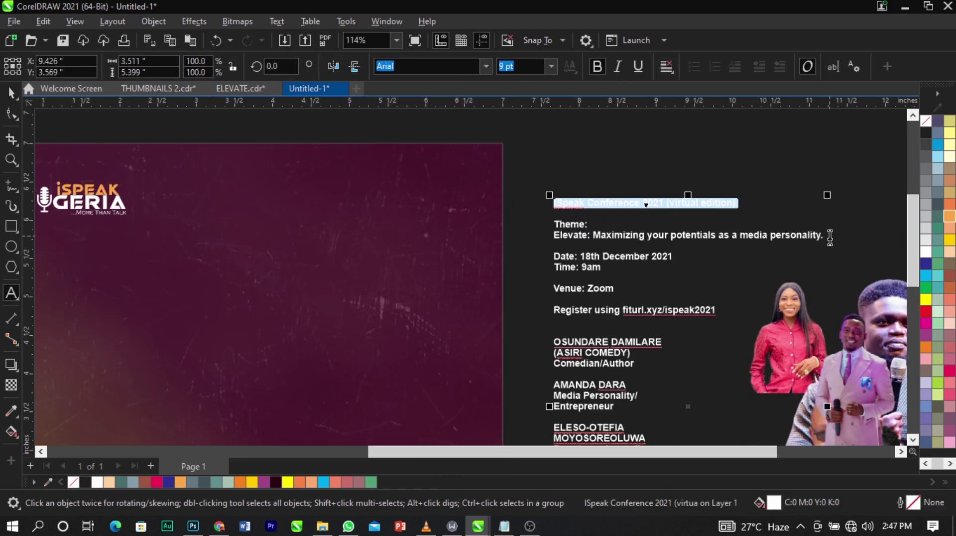
pyautogui.moveTo(828, 236); pyautogui.dragTo(491, 202)
pyautogui.hotkey('ctrl', 'c')
pyautogui.press('Delete')
pyautogui.scroll(-1, 512, 224)
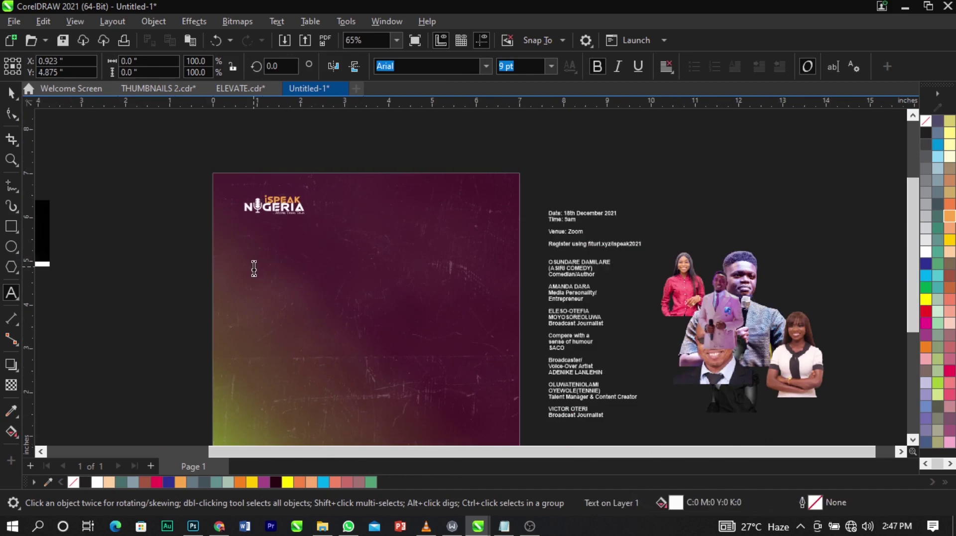
pyautogui.hotkey('ctrl', 'v')
# Separate the conference title line from the theme as its own text object.
pyautogui.press('Escape')
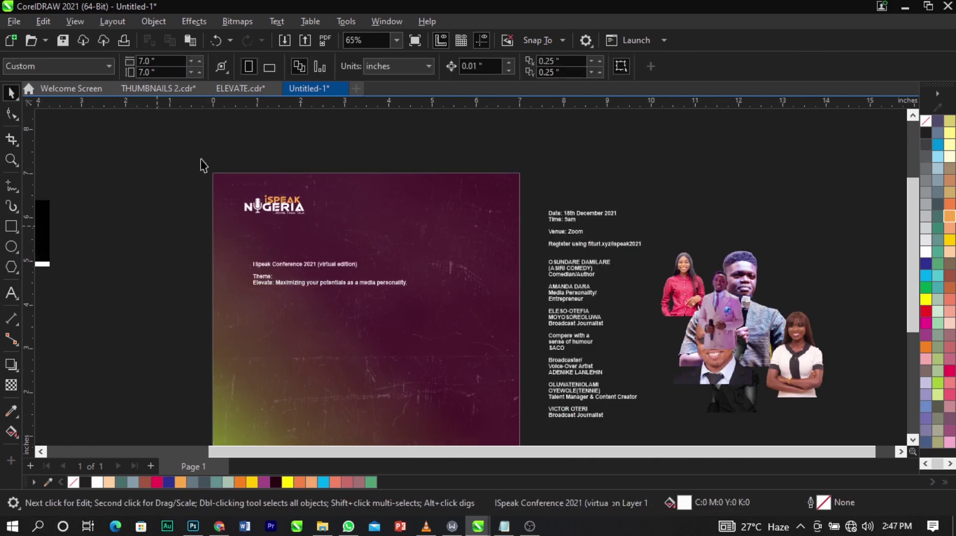
pyautogui.press('z')
pyautogui.moveTo(192, 156); pyautogui.dragTo(520, 368)
pyautogui.press('space')
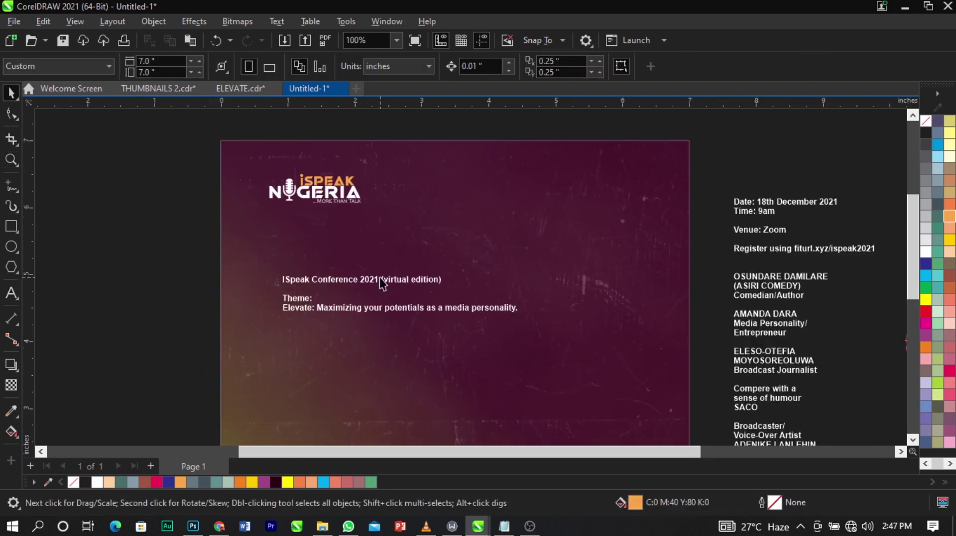
pyautogui.click(382, 282)
pyautogui.doubleClick(382, 281)
pyautogui.moveTo(445, 280); pyautogui.dragTo(289, 273)
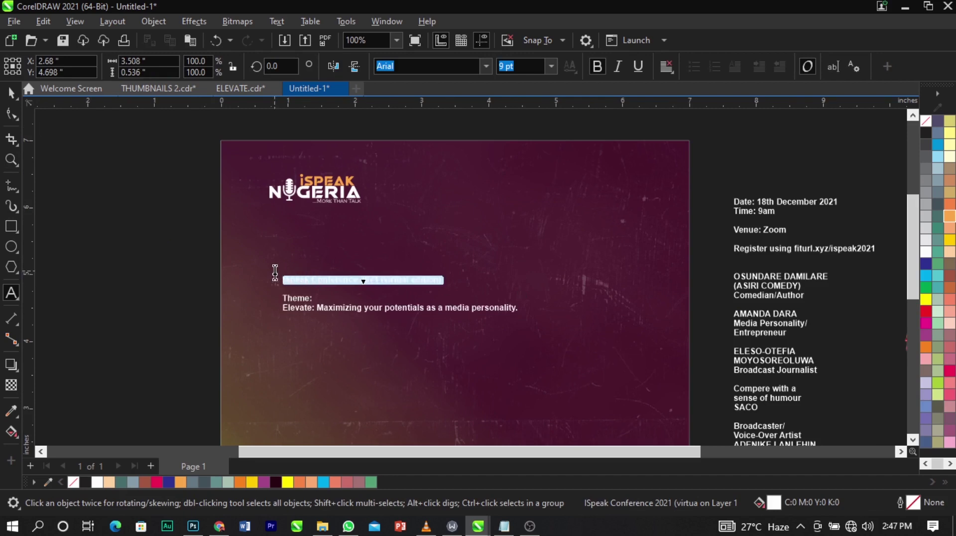
pyautogui.hotkey('ctrl', 'x')
pyautogui.click(429, 213)
pyautogui.hotkey('ctrl', 'v')
pyautogui.hotkey('ctrl', 'space')
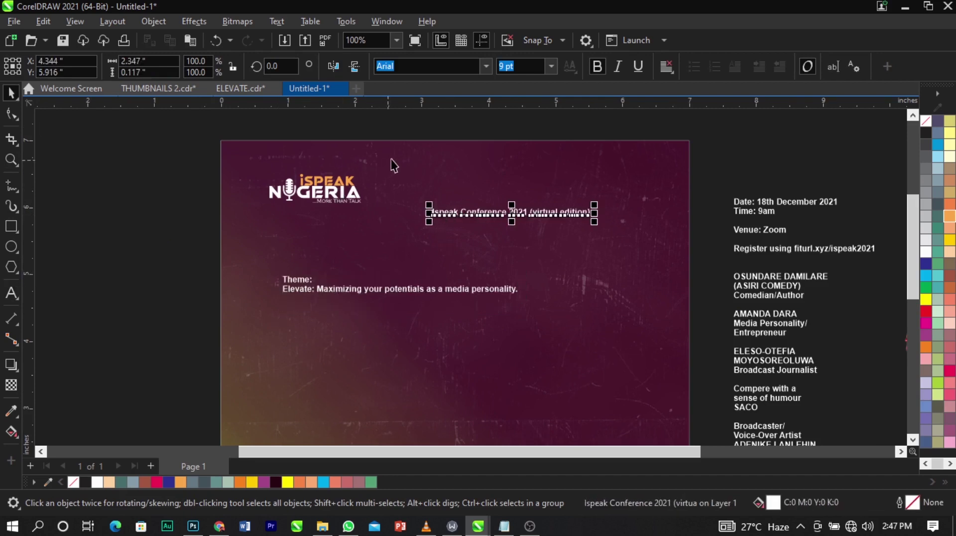
pyautogui.scroll(2, 476, 250)
# Break the title into three lines: Ispeak 2021, Conference, (virtual edition).
pyautogui.doubleClick(473, 251)
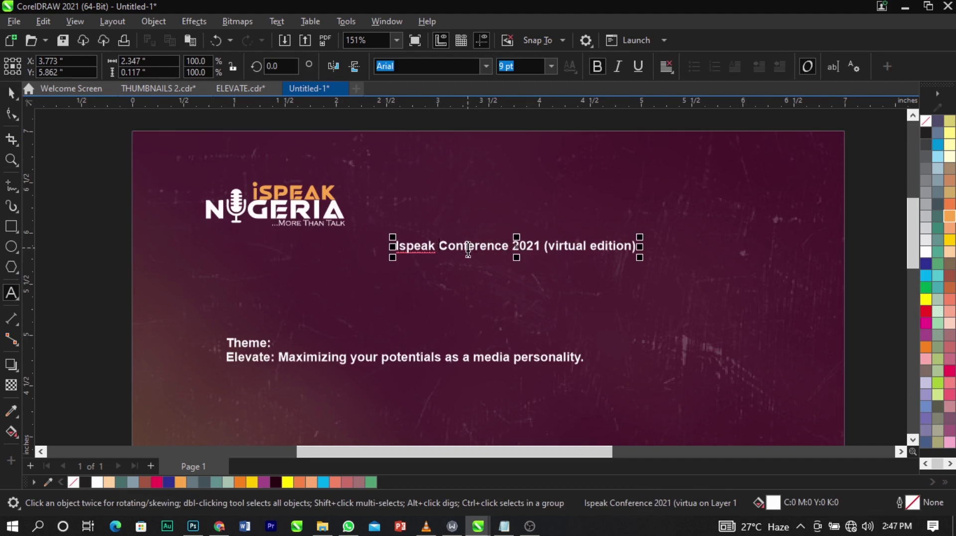
pyautogui.press('Return')
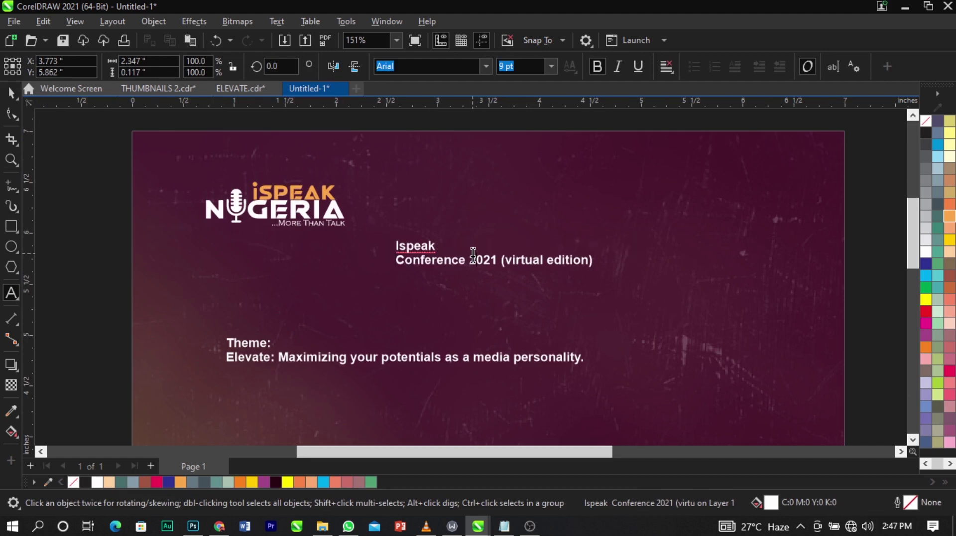
pyautogui.click(470, 259)
pyautogui.press('Return')
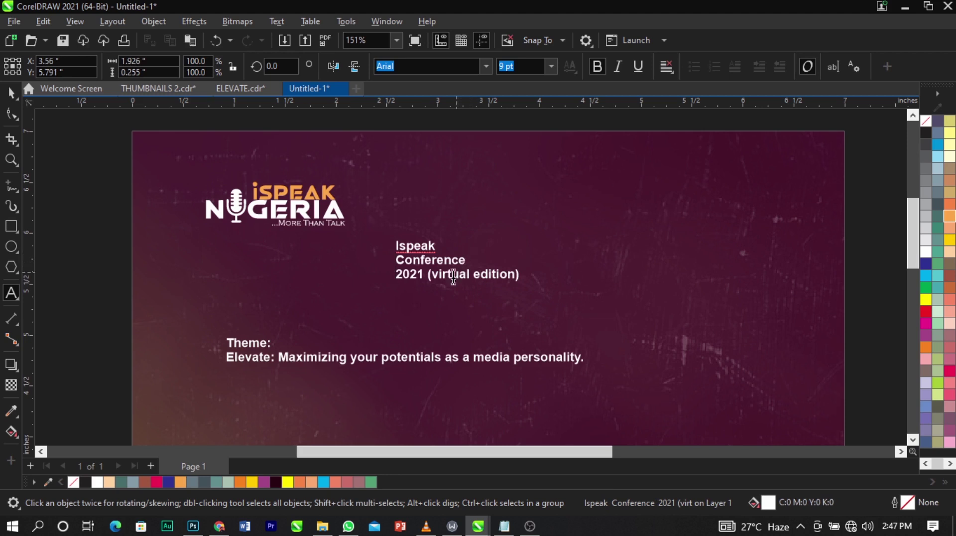
pyautogui.moveTo(427, 274); pyautogui.dragTo(376, 279)
pyautogui.press('Delete')
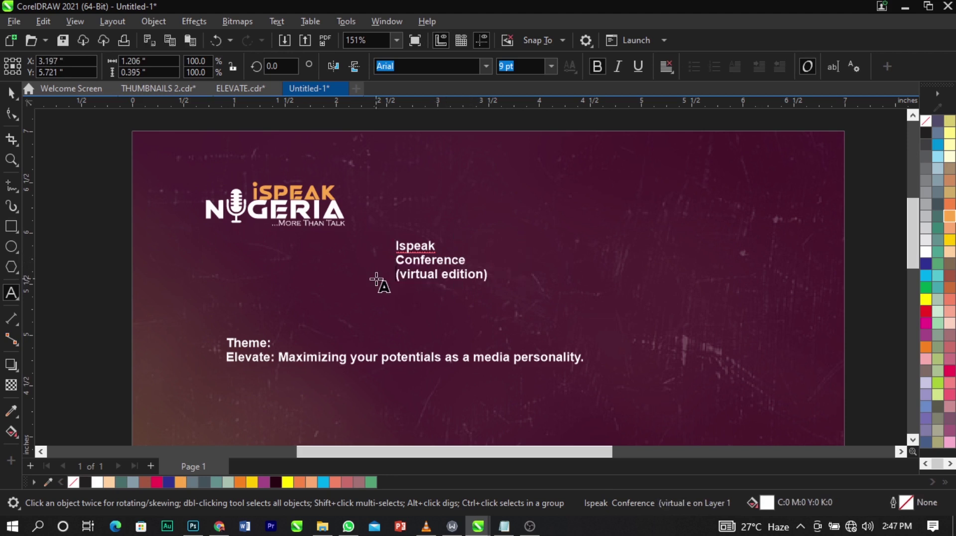
pyautogui.click(435, 260)
pyautogui.click(438, 248)
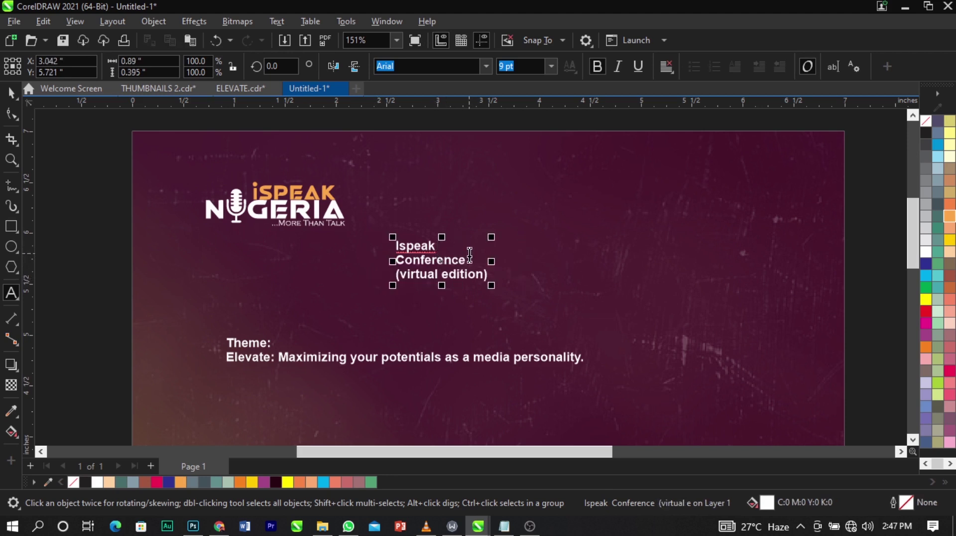
pyautogui.write('2021')
# Set the title in Sequel Sans Black Body at about 14.6 pt, reposition it, and split its lines.
pyautogui.scroll(2, 469, 256)
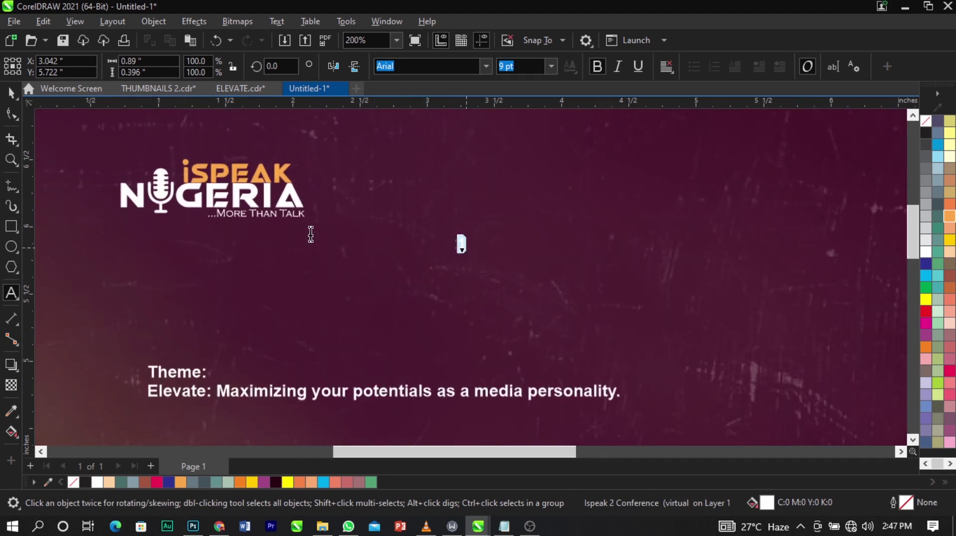
pyautogui.moveTo(460, 243); pyautogui.dragTo(310, 234)
pyautogui.hotkey('ctrl', 'space')
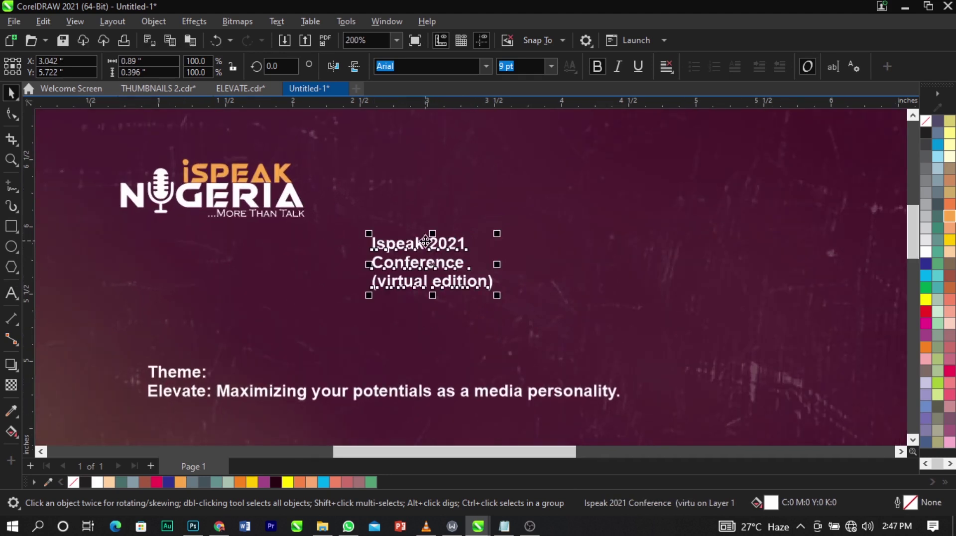
pyautogui.click(482, 67)
pyautogui.click(464, 232)
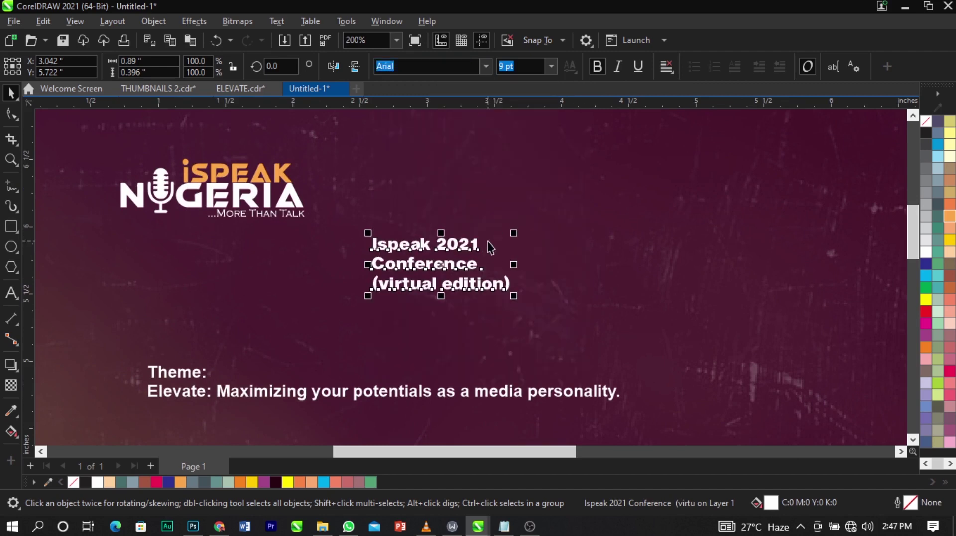
pyautogui.moveTo(512, 234); pyautogui.dragTo(599, 198)
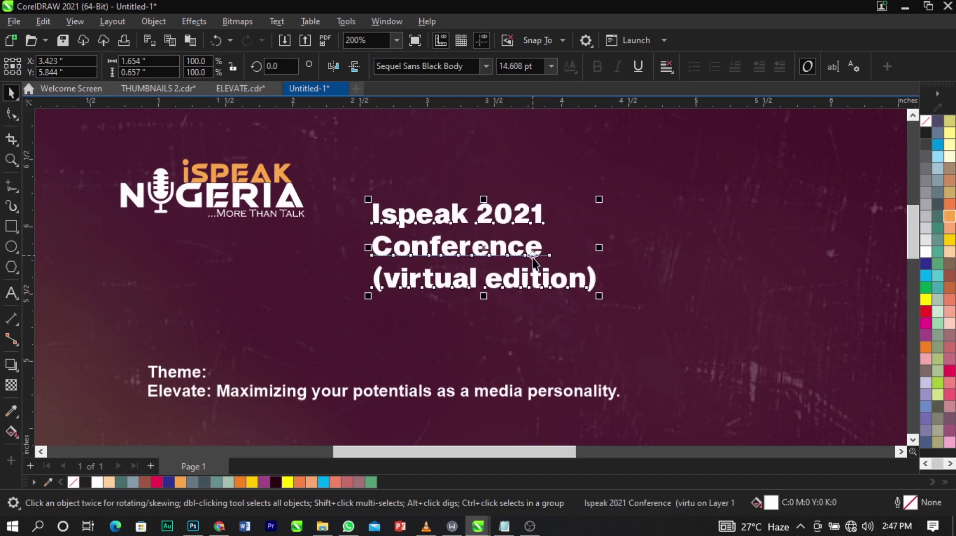
pyautogui.moveTo(532, 265); pyautogui.dragTo(494, 250)
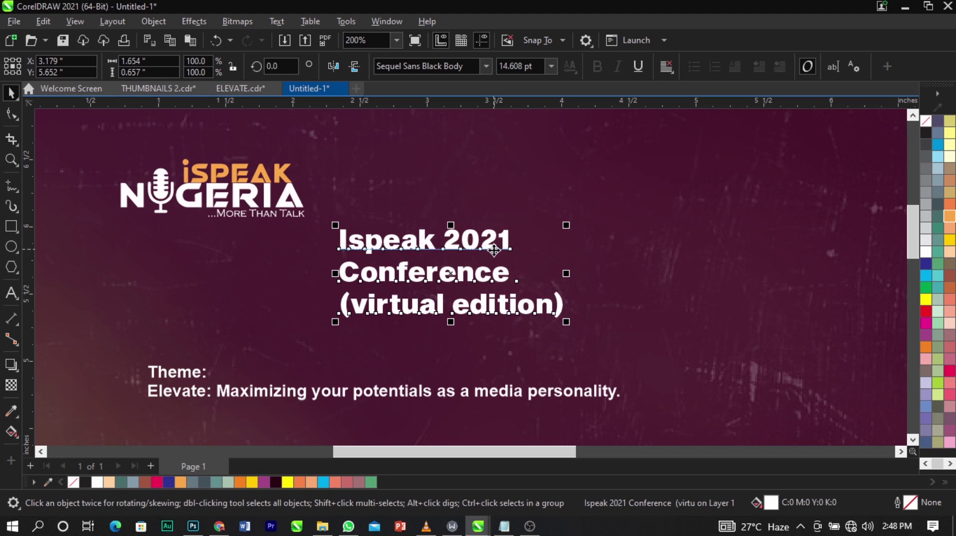
pyautogui.hotkey('ctrl', 'k')
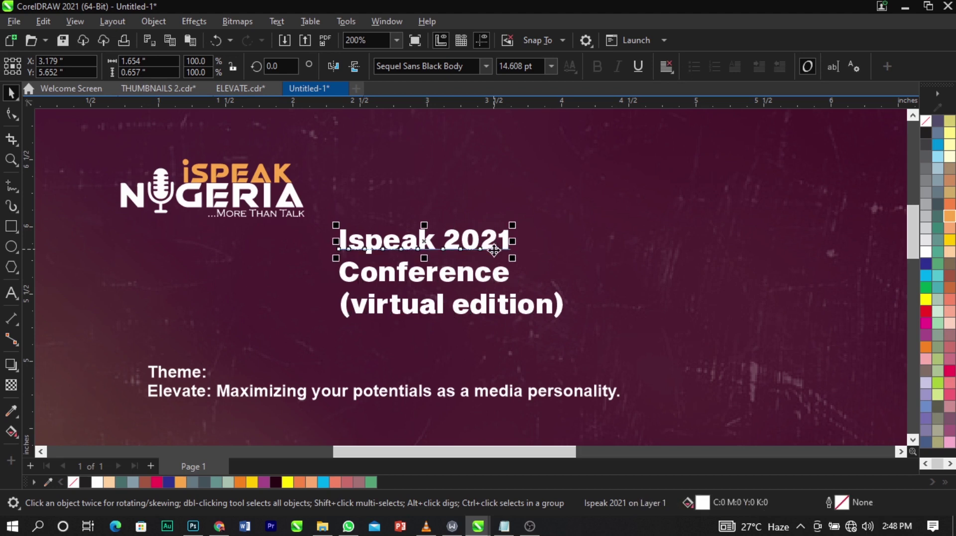
pyautogui.doubleClick(494, 250)
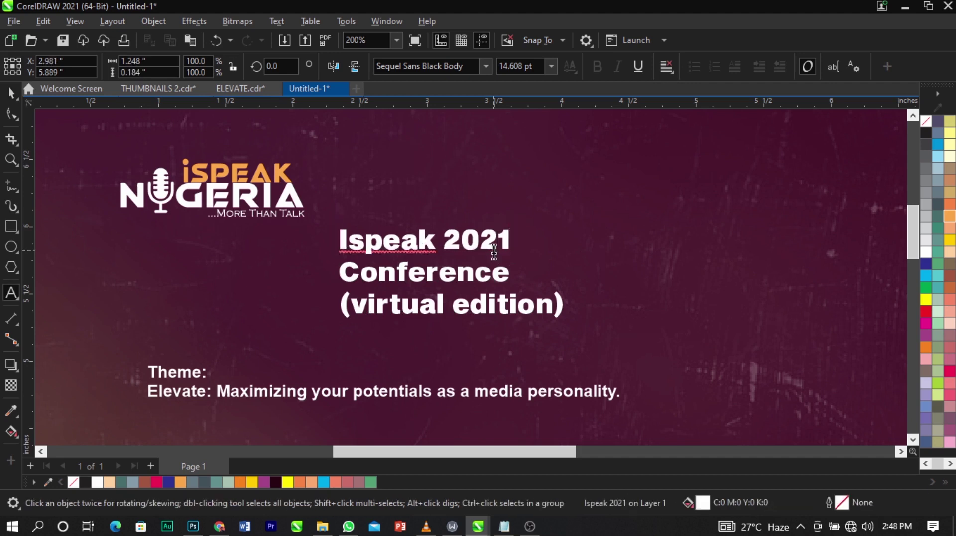
# Change Ispeak 2021 to uppercase and move it up level with the logo.
pyautogui.hotkey('ctrl', 'a')
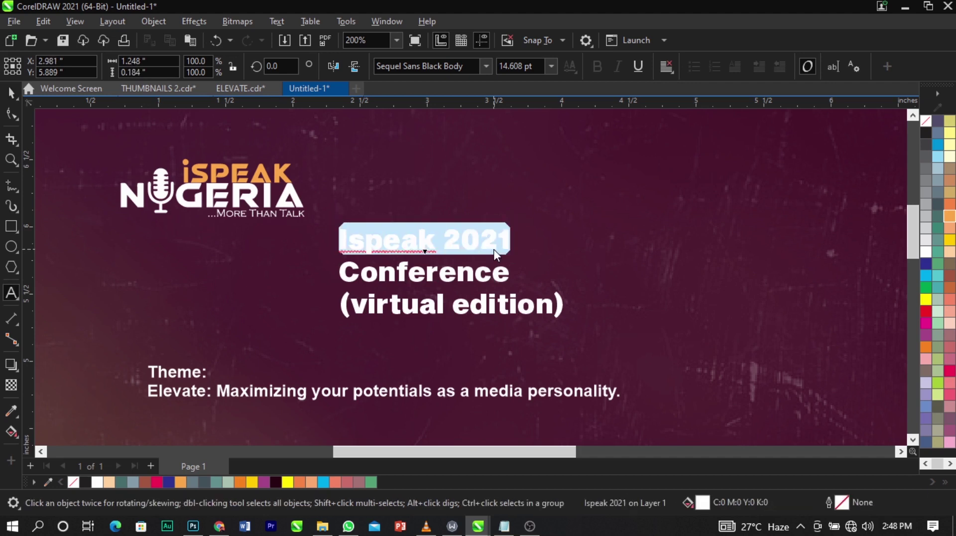
pyautogui.hotkey('shift', 'F3')
pyautogui.click(456, 251)
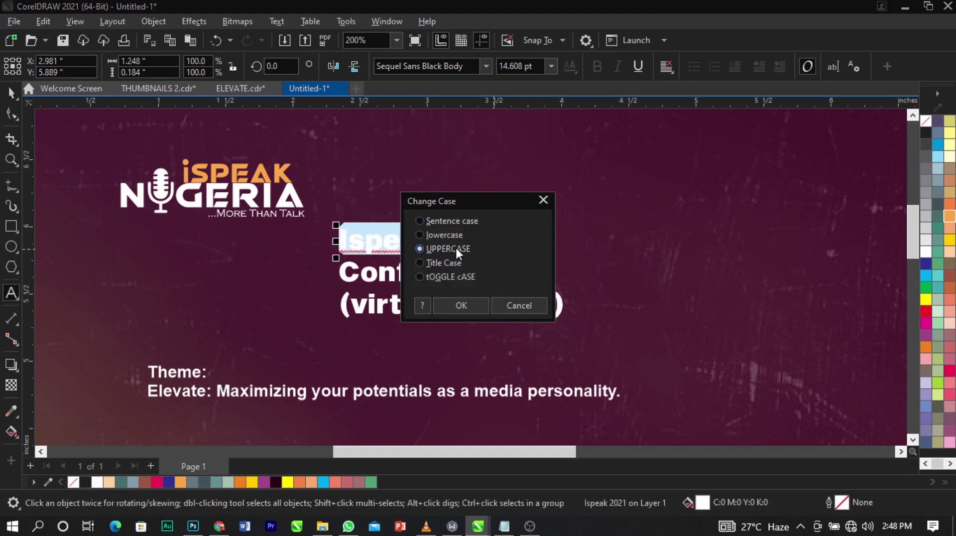
pyautogui.click(461, 307)
pyautogui.hotkey('ctrl', 'space')
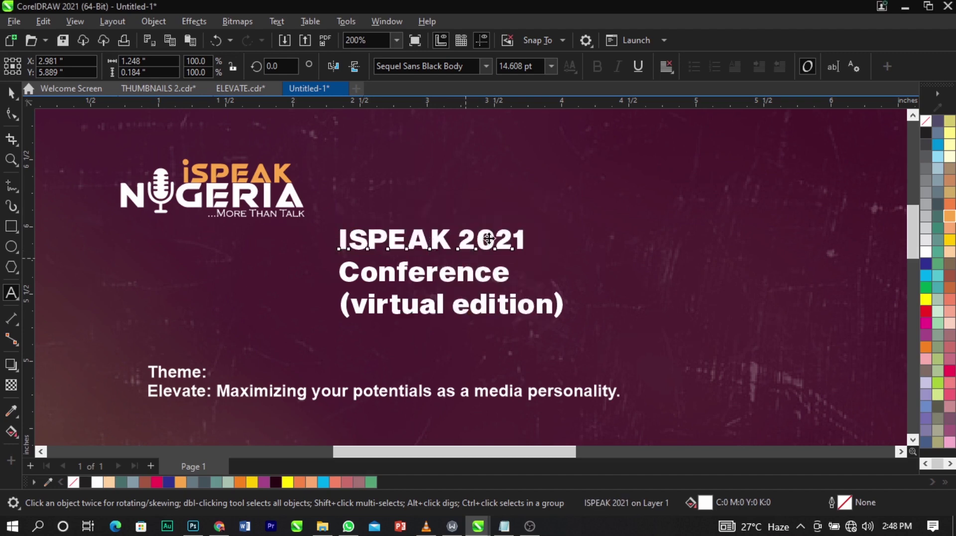
pyautogui.moveTo(465, 246); pyautogui.dragTo(539, 183)
# Remove the space to make ISPEAK2021 and colour 2021 light orange.
pyautogui.doubleClick(539, 183)
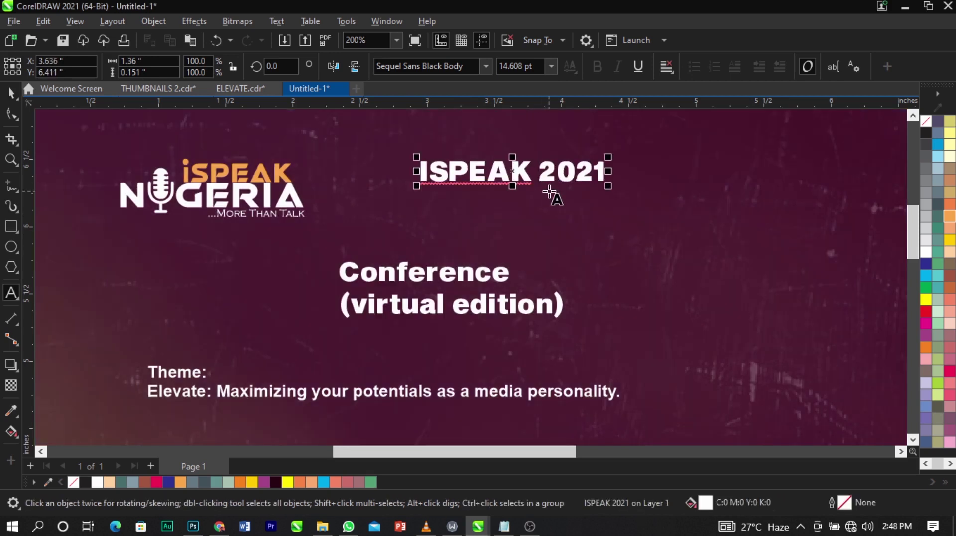
pyautogui.press('BackSpace')
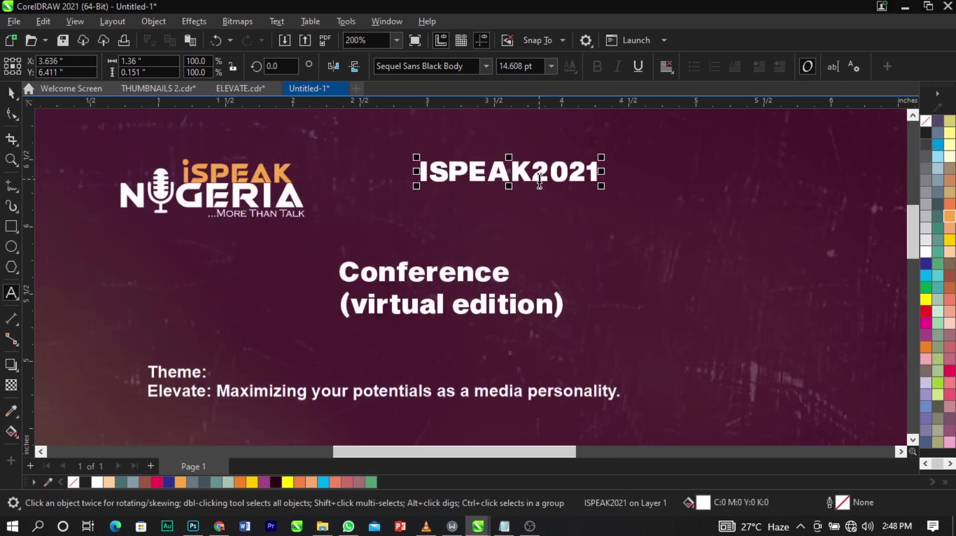
pyautogui.moveTo(538, 175); pyautogui.dragTo(670, 185)
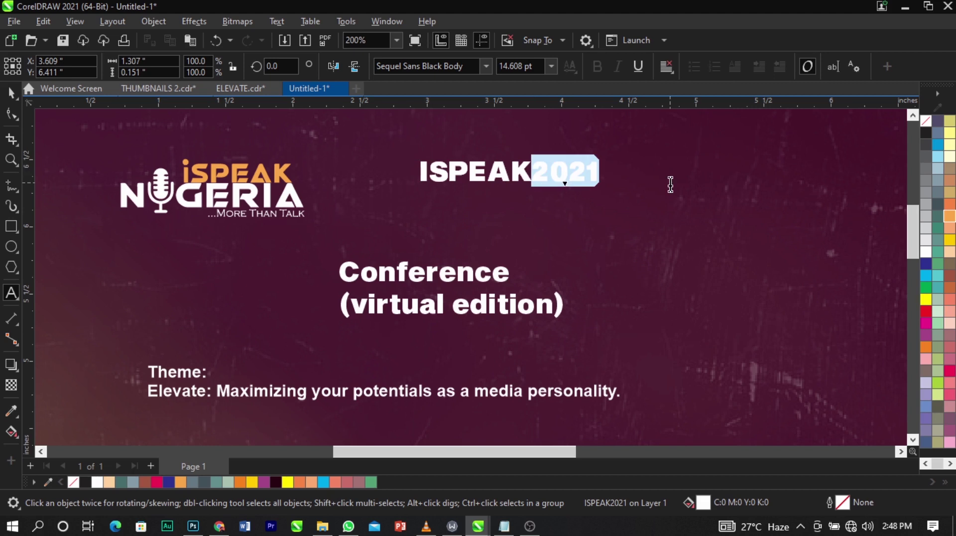
pyautogui.click(948, 217)
pyautogui.press('Escape')
pyautogui.press('space')
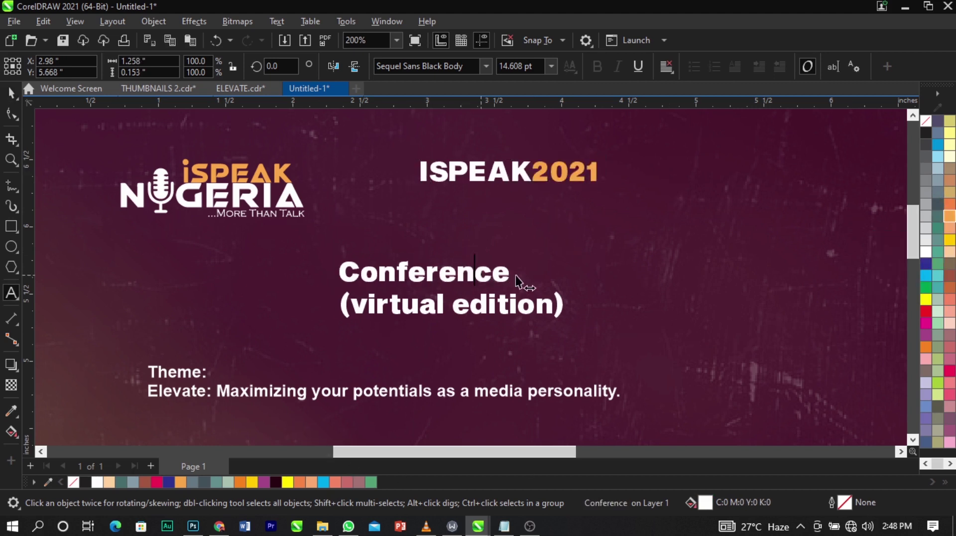
# Change Conference to uppercase CONFERENCE.
pyautogui.click(514, 275)
pyautogui.doubleClick(508, 275)
pyautogui.hotkey('ctrl', 'a')
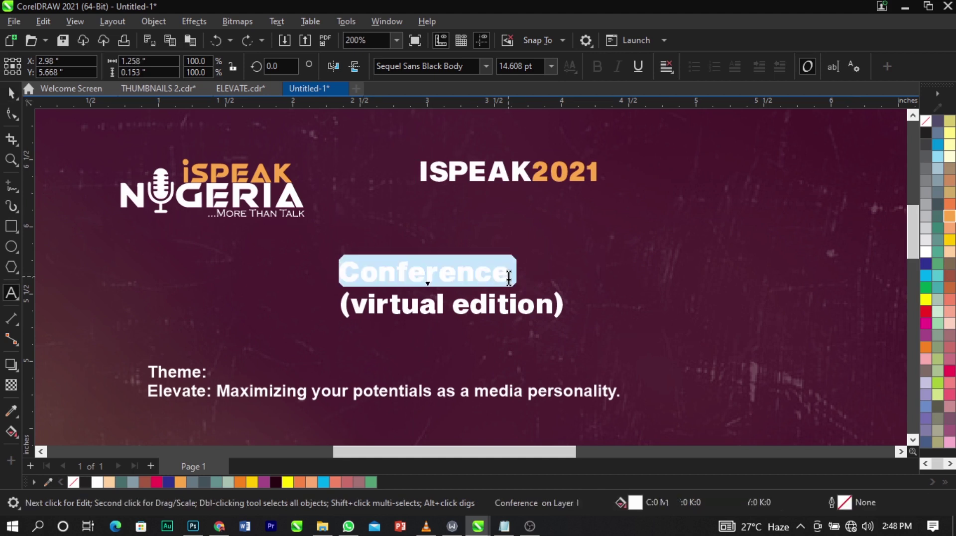
pyautogui.hotkey('shift', 'F3')
pyautogui.click(448, 249)
pyautogui.click(461, 305)
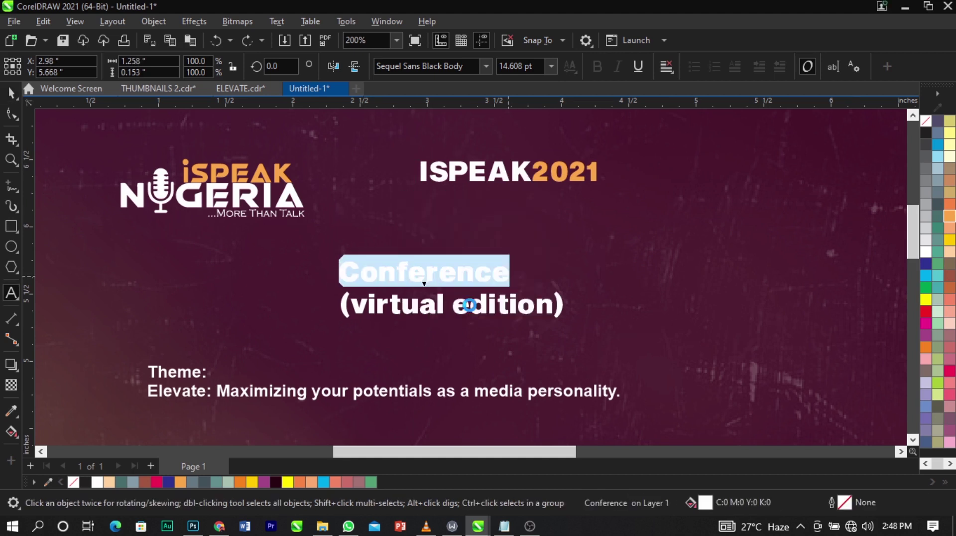
pyautogui.click(475, 287)
# Move CONFERENCE just below ISPEAK2021 and shrink it to about 8.5 pt.
pyautogui.moveTo(471, 272); pyautogui.dragTo(555, 202)
pyautogui.moveTo(632, 219); pyautogui.dragTo(545, 205)
pyautogui.keyDown('shift'); pyautogui.click(536, 172); pyautogui.keyUp('shift')
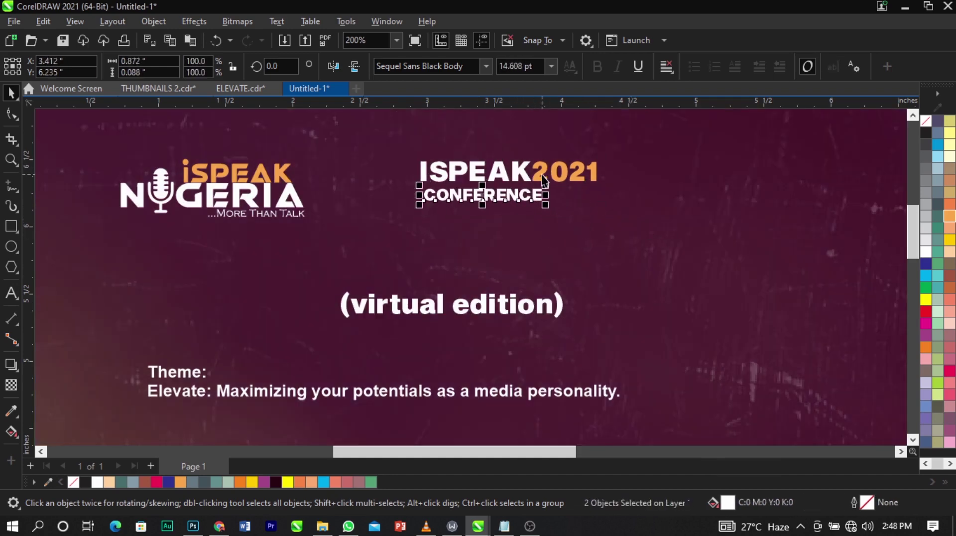
pyautogui.keyDown('shift'); pyautogui.click(537, 173); pyautogui.keyUp('shift')
pyautogui.click(573, 268)
pyautogui.click(533, 197)
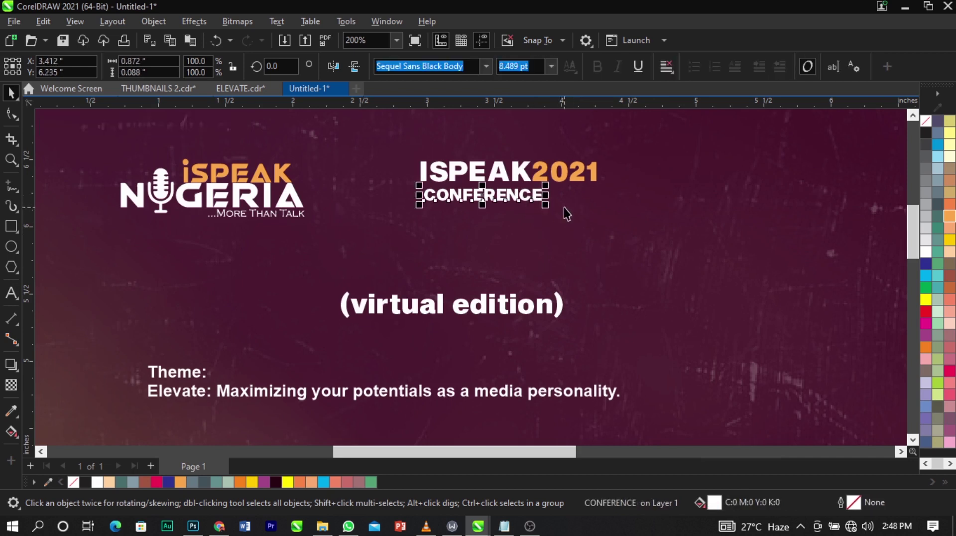
# Widen CONFERENCE's letter spacing to span the heading's width.
pyautogui.click(7, 118)
pyautogui.moveTo(546, 207); pyautogui.dragTo(598, 212)
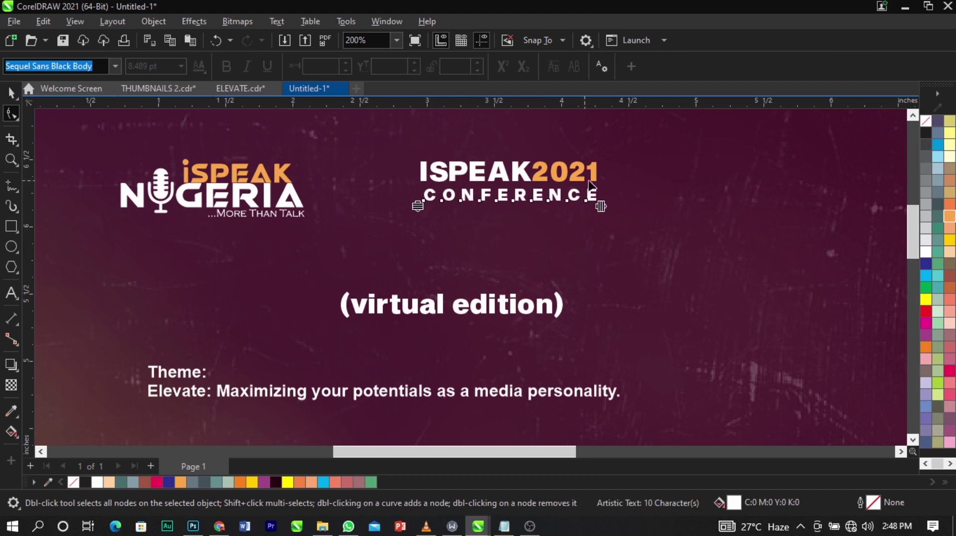
pyautogui.press('space')
pyautogui.click(599, 238)
pyautogui.click(595, 196)
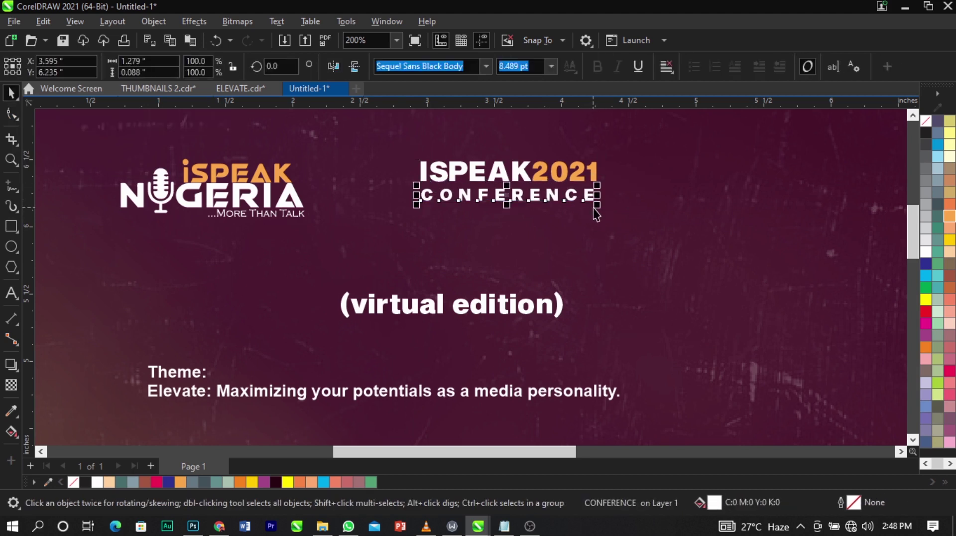
pyautogui.press('F10')
pyautogui.press('space')
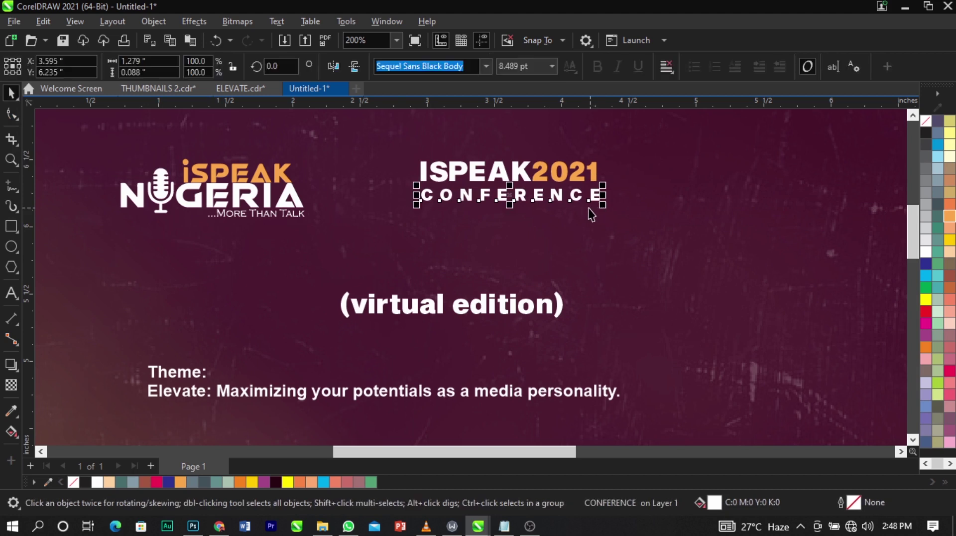
# Change (virtual edition) to uppercase (VIRTUAL EDITION).
pyautogui.doubleClick(530, 304)
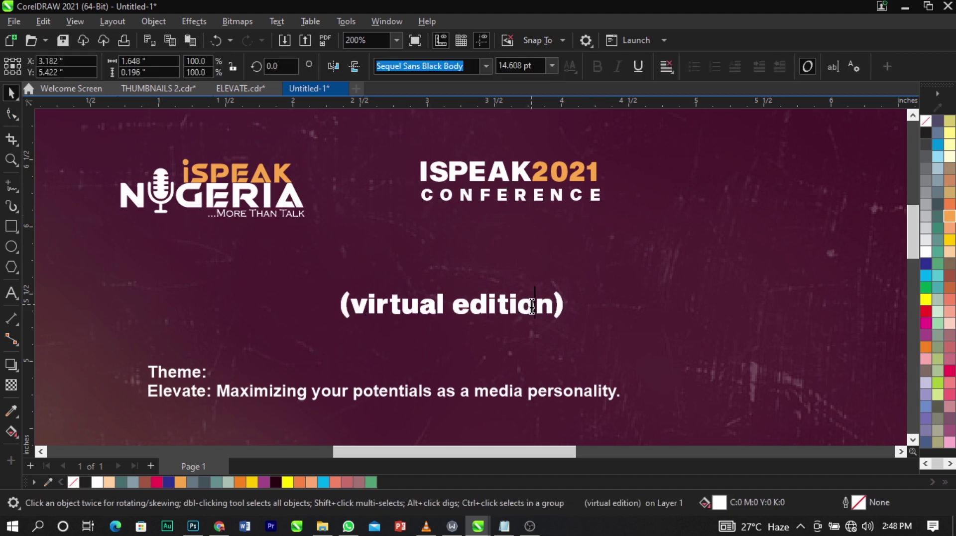
pyautogui.hotkey('ctrl', 'a')
pyautogui.hotkey('shift', 'F3')
pyautogui.click(427, 247)
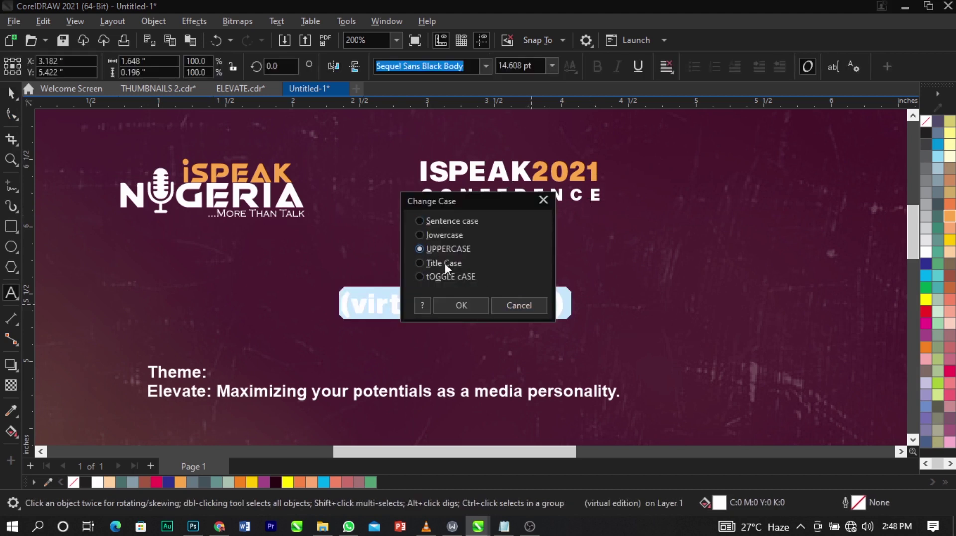
pyautogui.click(460, 305)
# Size (VIRTUAL EDITION) beneath CONFERENCE and group the three heading lines.
pyautogui.moveTo(628, 329); pyautogui.dragTo(510, 229)
pyautogui.moveTo(504, 215); pyautogui.dragTo(536, 229)
pyautogui.moveTo(398, 142); pyautogui.dragTo(645, 269)
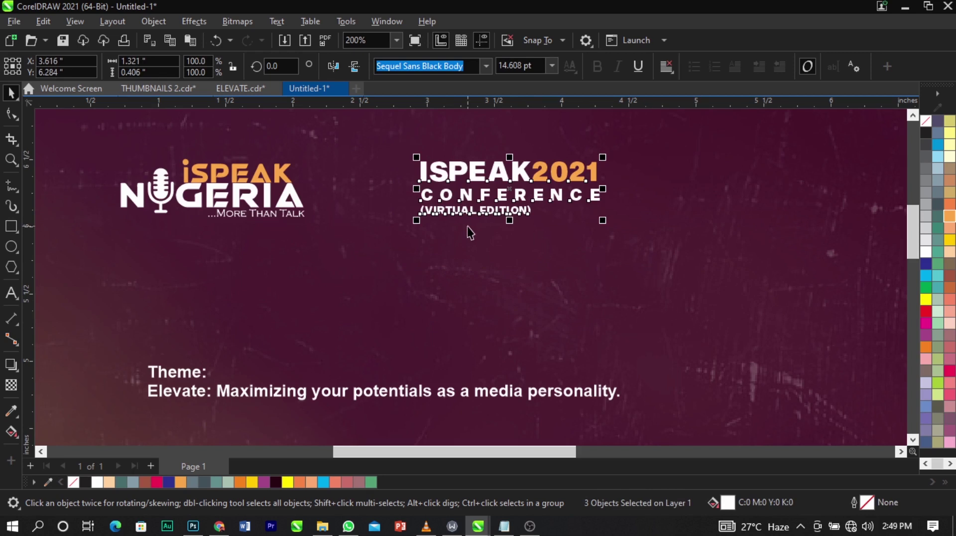
pyautogui.hotkey('ctrl', 'g')
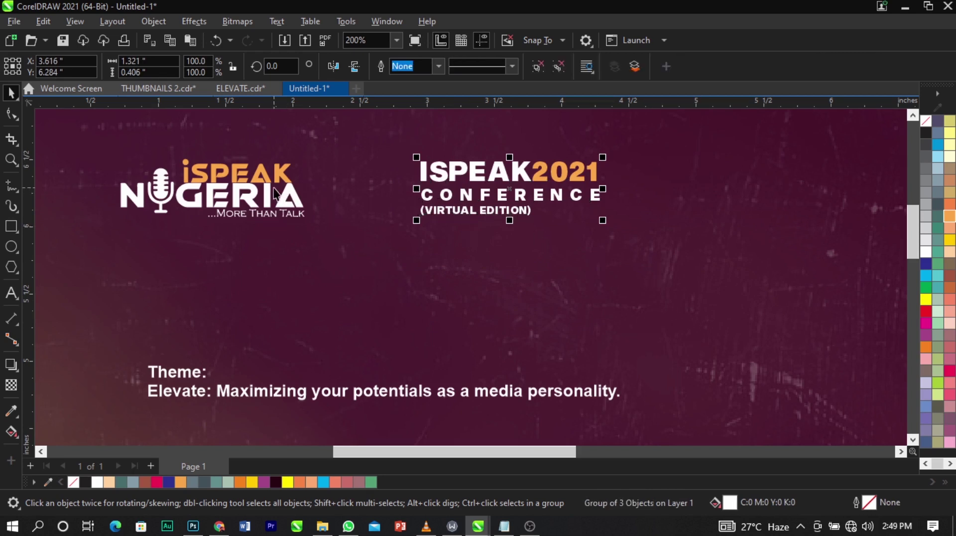
# Draw a vertical line between the logo and heading with a light-orange outline.
pyautogui.click(11, 187)
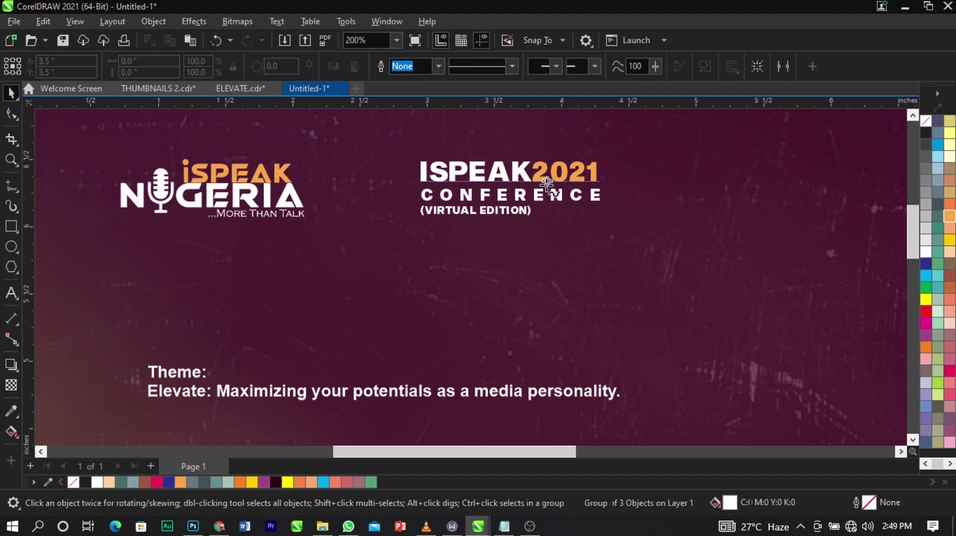
pyautogui.click(359, 160)
pyautogui.click(358, 224)
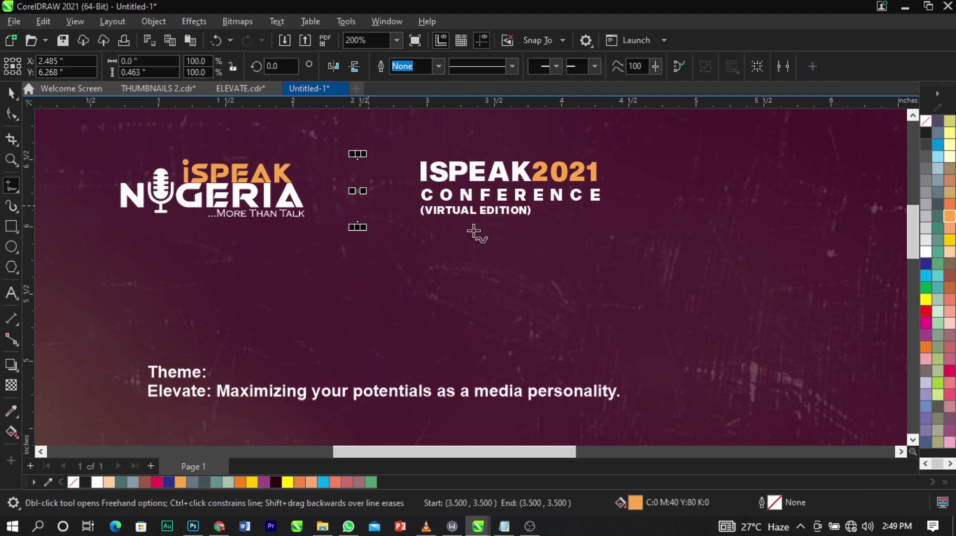
pyautogui.press('space')
pyautogui.rightClick(949, 216)
pyautogui.click(919, 223)
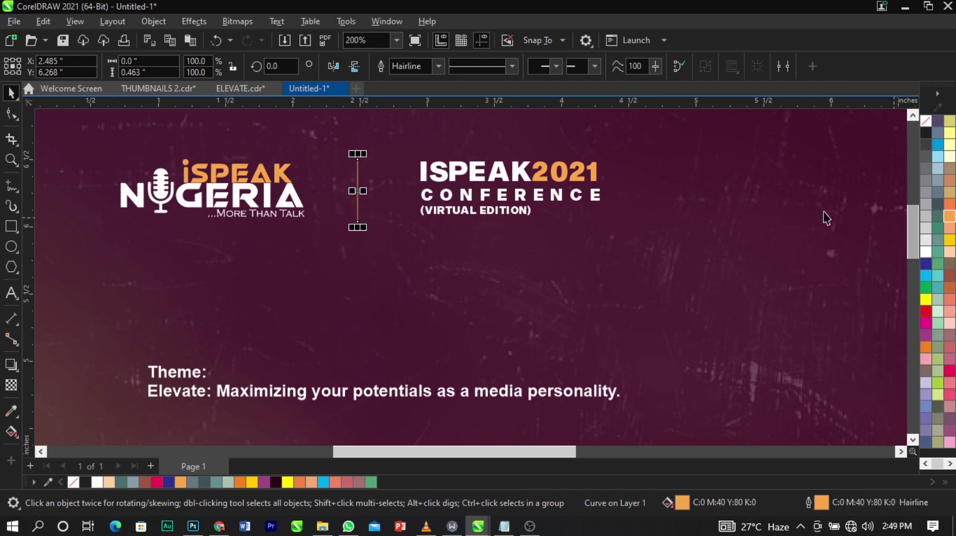
pyautogui.scroll(-4, 371, 207)
pyautogui.click(179, 189)
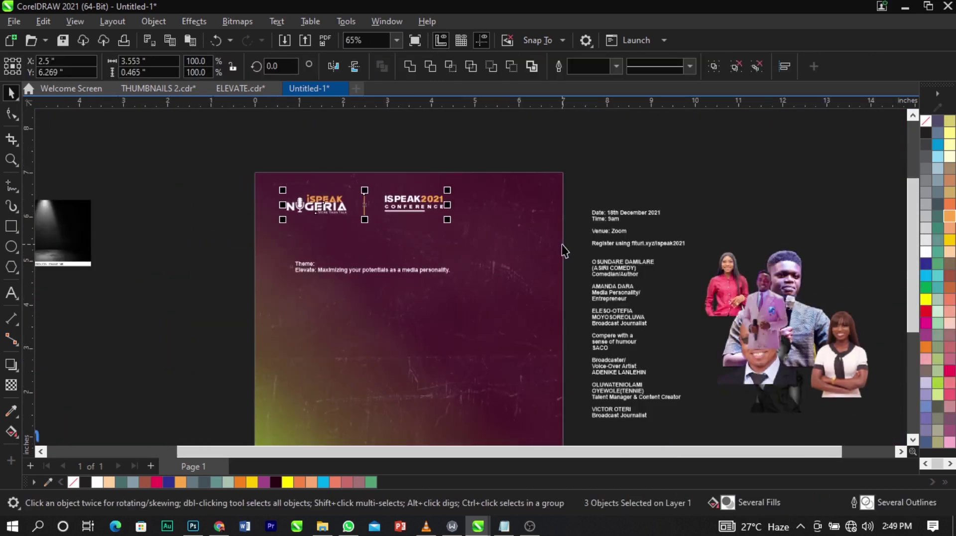
# Nudge the ISPEAK2021 heading group slightly left.
pyautogui.scroll(-1, 357, 175)
pyautogui.press('z')
pyautogui.moveTo(249, 164); pyautogui.dragTo(559, 384)
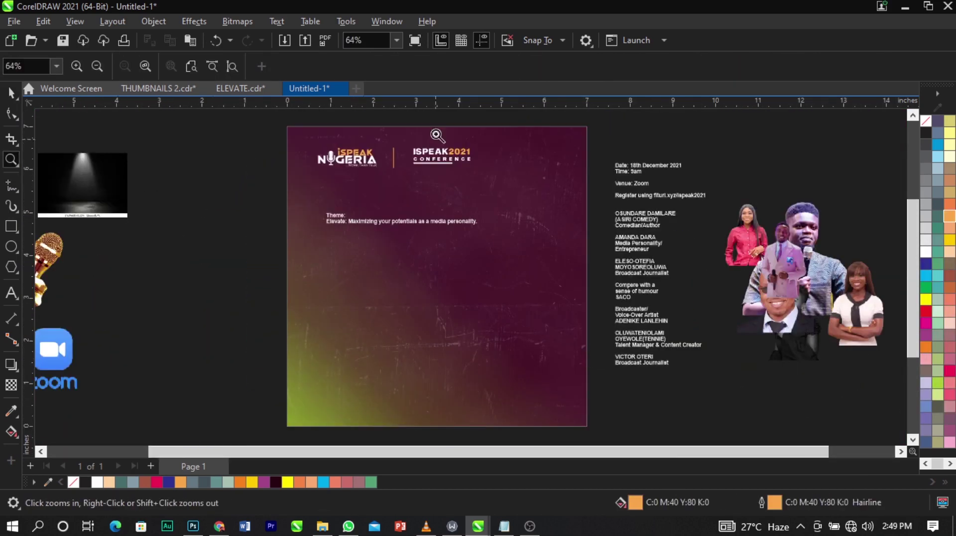
pyautogui.press('space')
pyautogui.moveTo(491, 133); pyautogui.dragTo(406, 187)
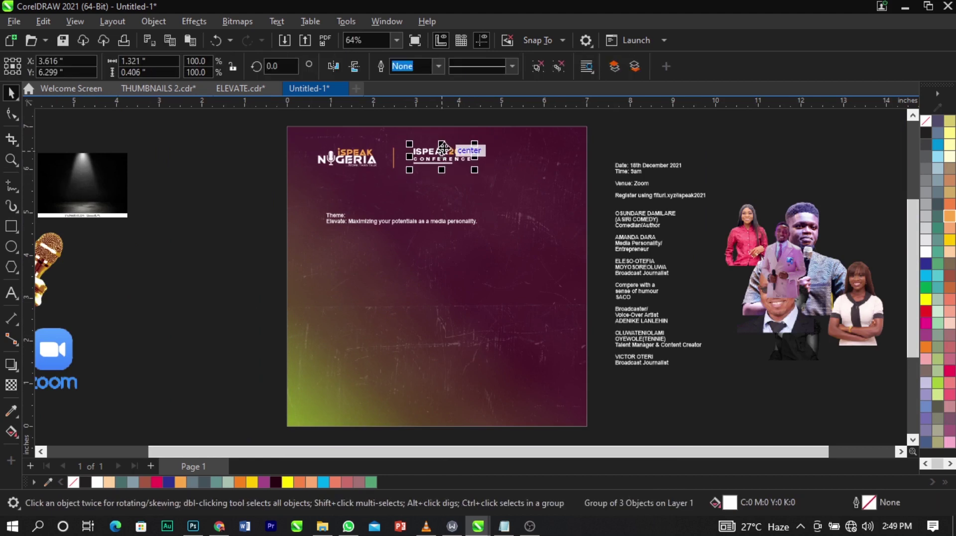
pyautogui.moveTo(443, 149); pyautogui.dragTo(440, 148)
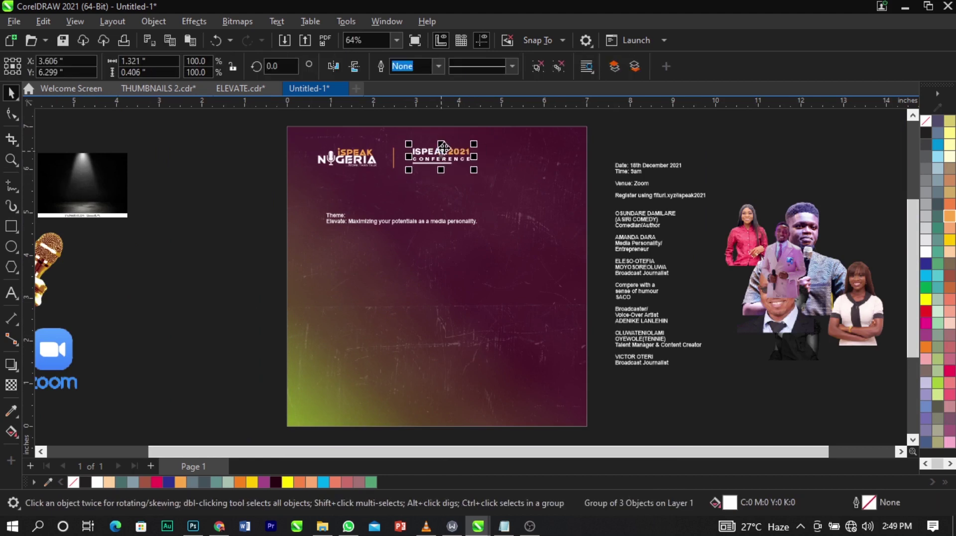
pyautogui.keyDown('shift'); pyautogui.click(366, 222); pyautogui.keyUp('shift')
pyautogui.click(619, 152)
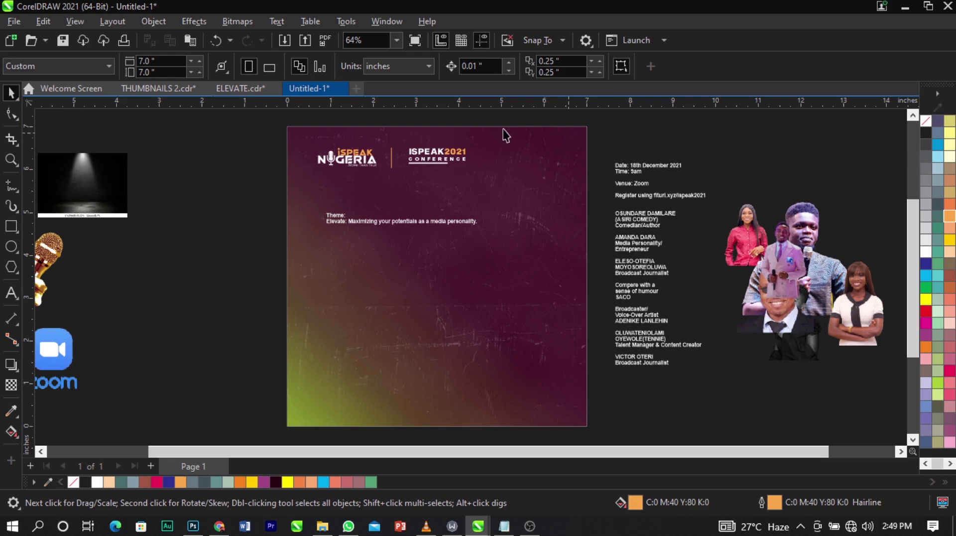
pyautogui.scroll(2, 325, 175)
# Delete the 'Theme:' label, capitalize Elevate, and move Maximizing onto its own line.
pyautogui.doubleClick(356, 243)
pyautogui.moveTo(376, 243); pyautogui.dragTo(329, 244)
pyautogui.hotkey('ctrl', 'x')
pyautogui.press('Delete')
pyautogui.press('Delete')
pyautogui.click(304, 243)
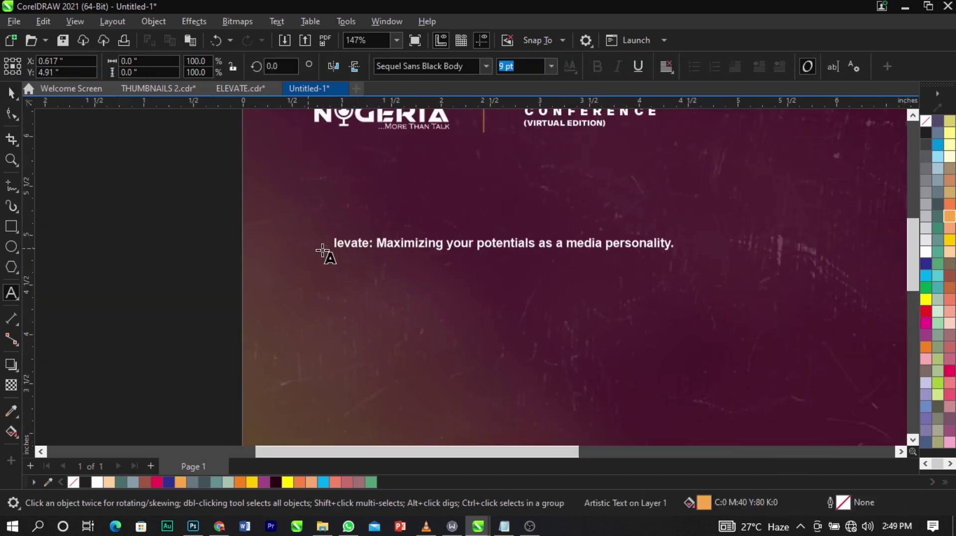
pyautogui.click(336, 244)
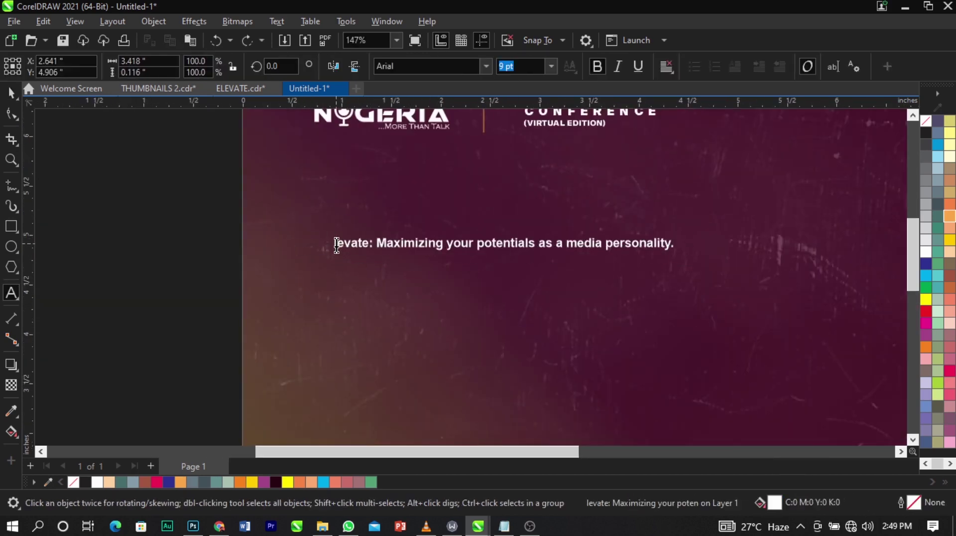
pyautogui.write('E')
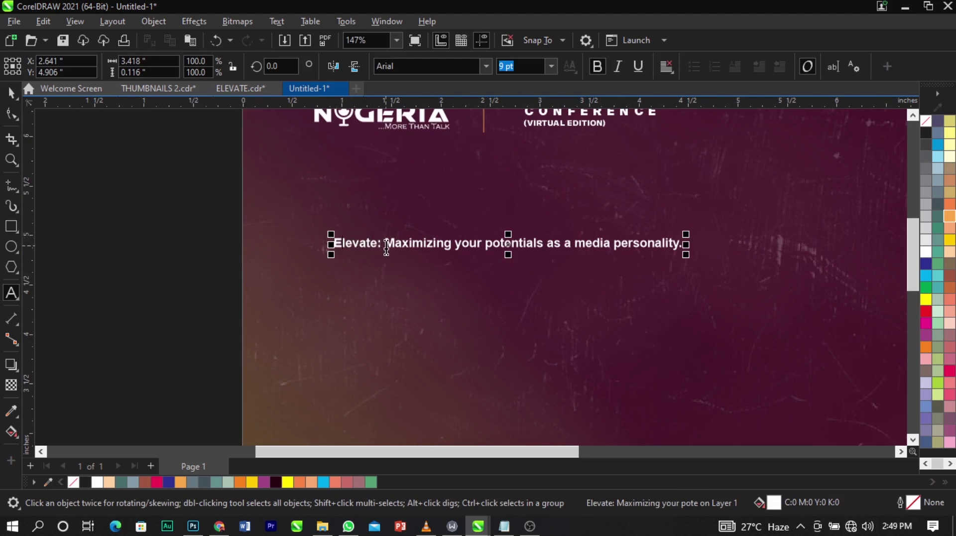
pyautogui.click(387, 248)
pyautogui.press('BackSpace')
pyautogui.press('BackSpace')
pyautogui.press('Return')
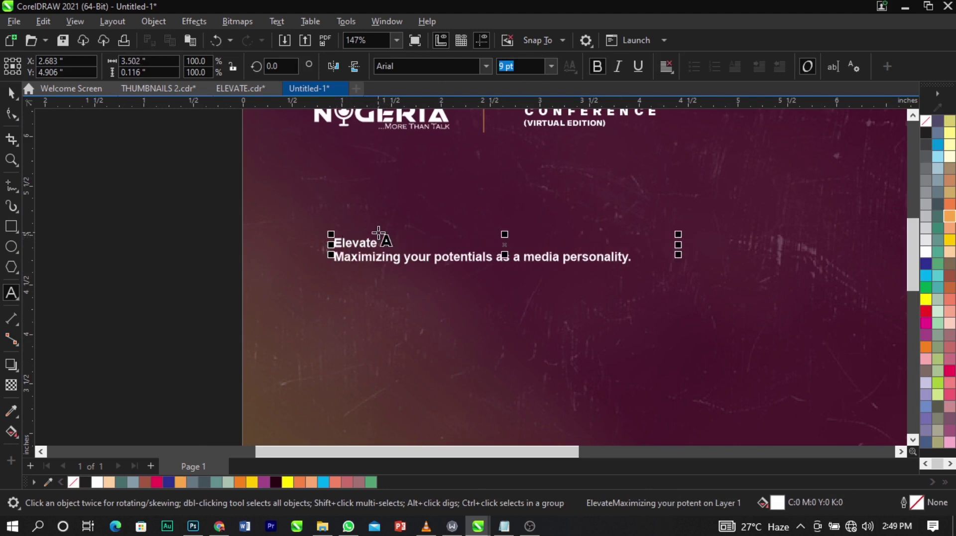
pyautogui.hotkey('ctrl', 'space')
# Move the Maximizing line lower and enlarge Elevate into a large headline.
pyautogui.doubleClick(379, 232)
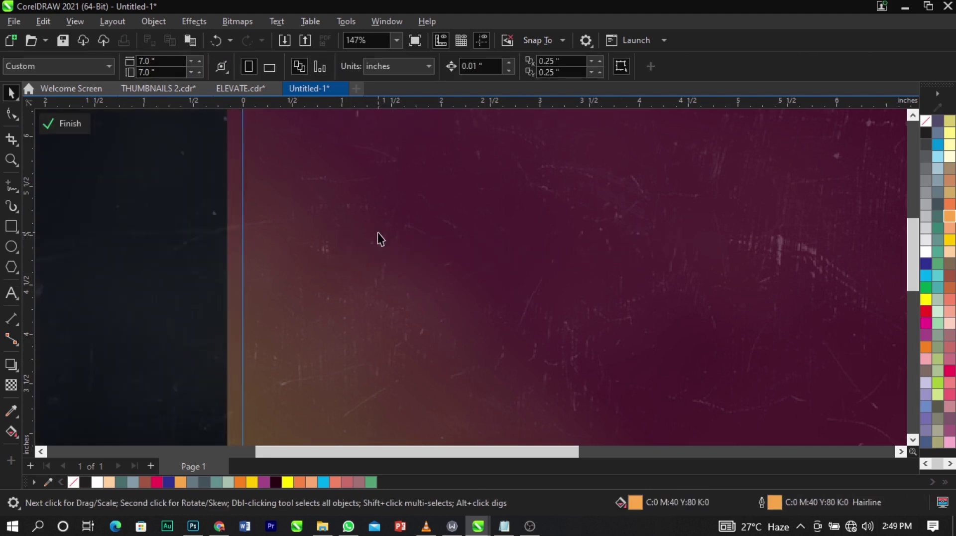
pyautogui.hotkey('ctrl', 'z')
pyautogui.doubleClick(374, 238)
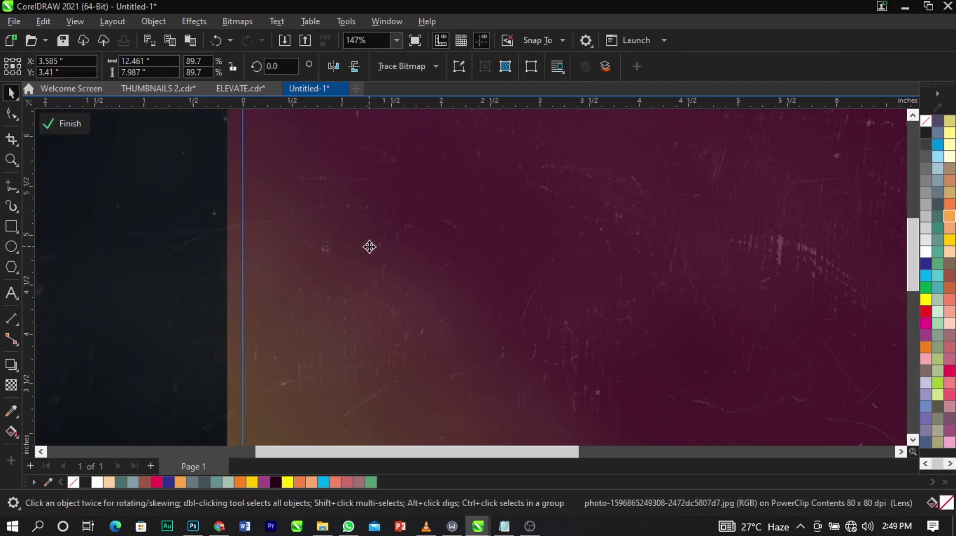
pyautogui.click(72, 125)
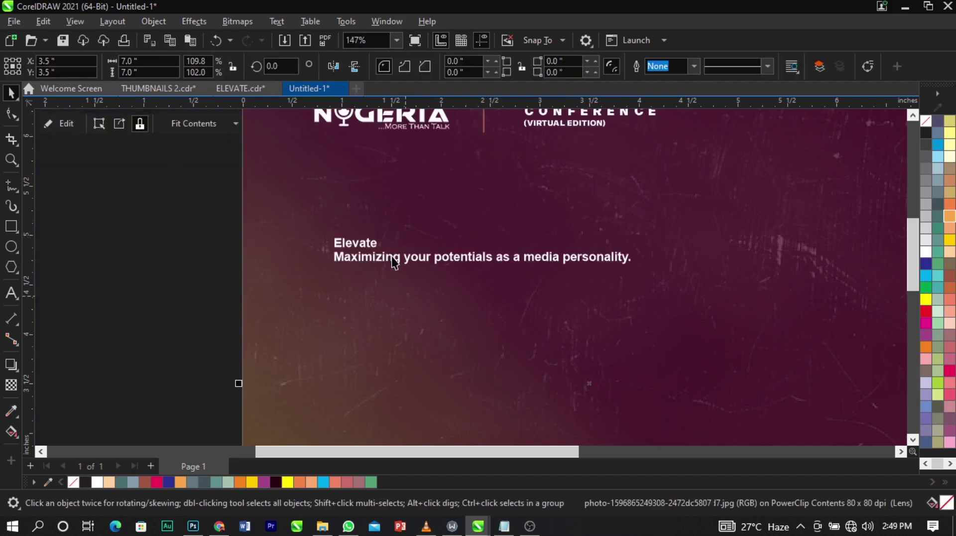
pyautogui.click(395, 256)
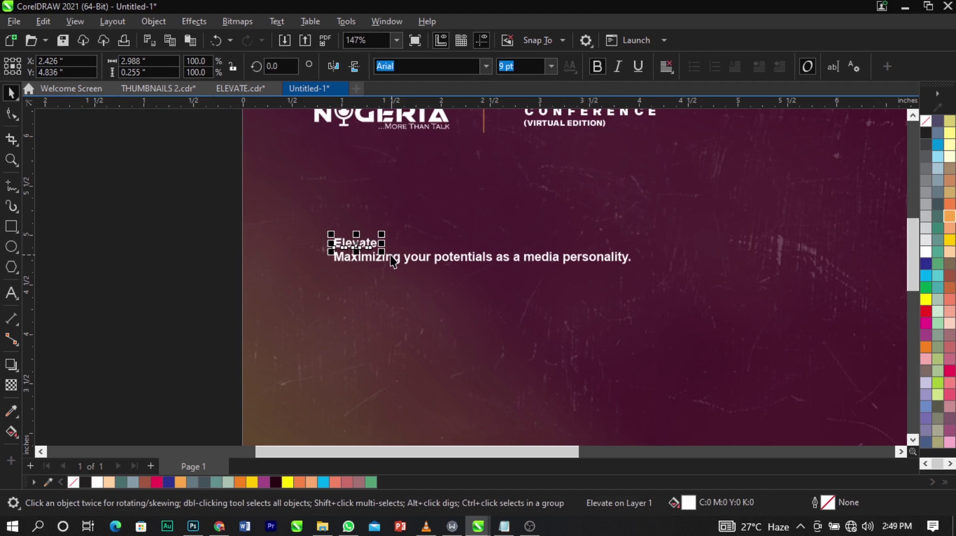
pyautogui.moveTo(384, 260); pyautogui.dragTo(378, 304)
pyautogui.click(359, 238)
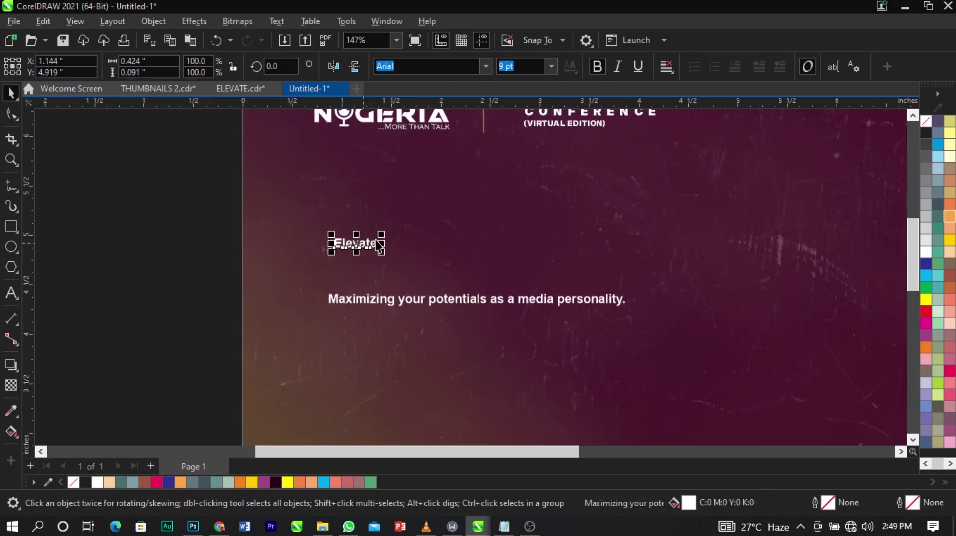
pyautogui.moveTo(382, 234); pyautogui.dragTo(574, 190)
pyautogui.moveTo(577, 247)
pyautogui.mouseDown()
pyautogui.moveTo(560, 229)
pyautogui.moveTo(572, 251)
pyautogui.mouseUp()
# Set the Elevate heading in the Sui Generis Rg font.
pyautogui.click(491, 64)
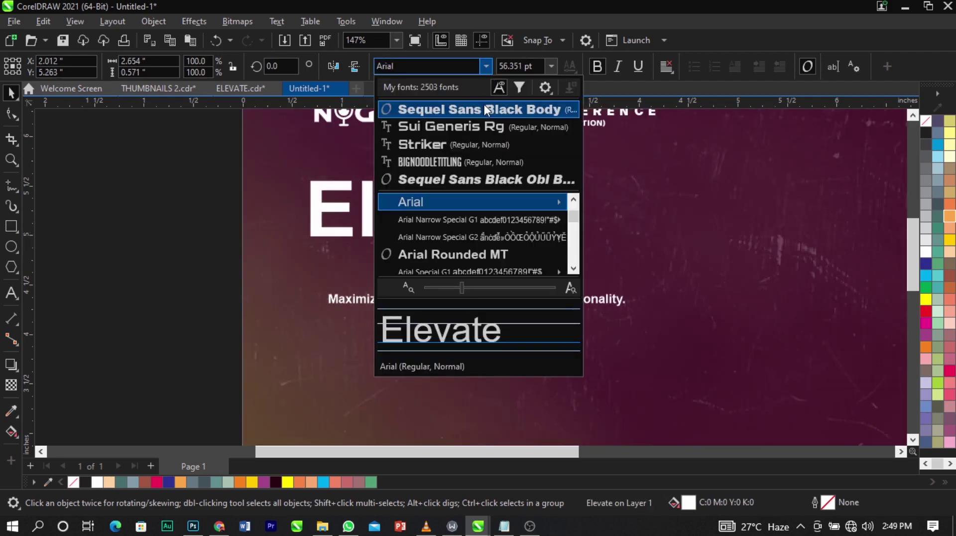
pyautogui.click(485, 125)
pyautogui.scroll(-1, 398, 220)
pyautogui.scroll(-1, 264, 214)
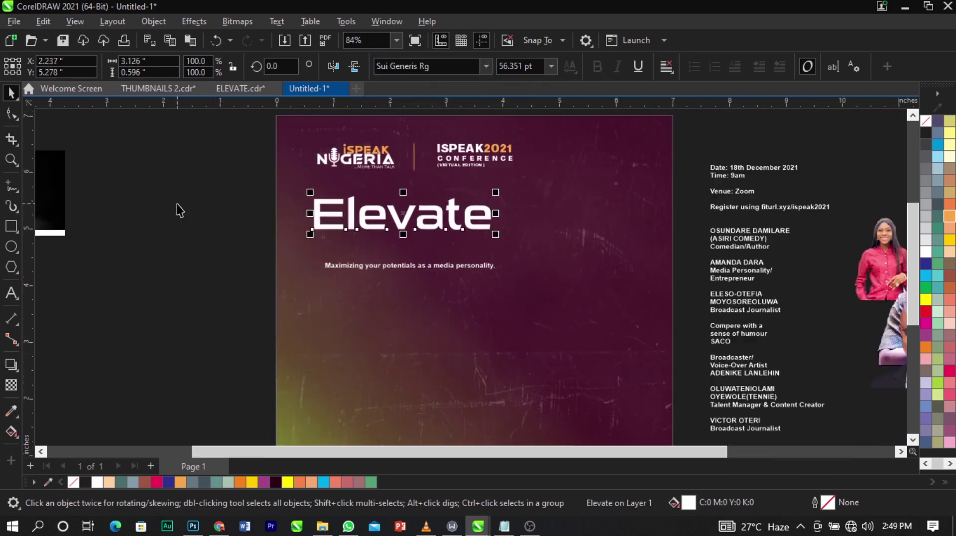
pyautogui.click(177, 209)
pyautogui.press('F2')
# Nudge Elevate slightly lower and scale it up a little beneath the iSPEAK logo.
pyautogui.moveTo(267, 133); pyautogui.dragTo(774, 294)
pyautogui.moveTo(519, 142); pyautogui.dragTo(312, 222)
pyautogui.scroll(-1, 523, 249)
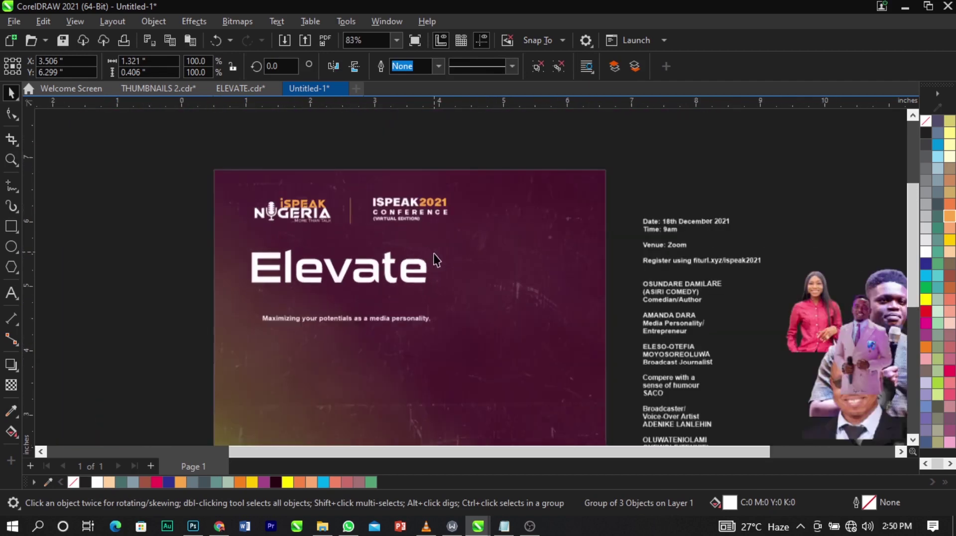
pyautogui.scroll(1, 335, 254)
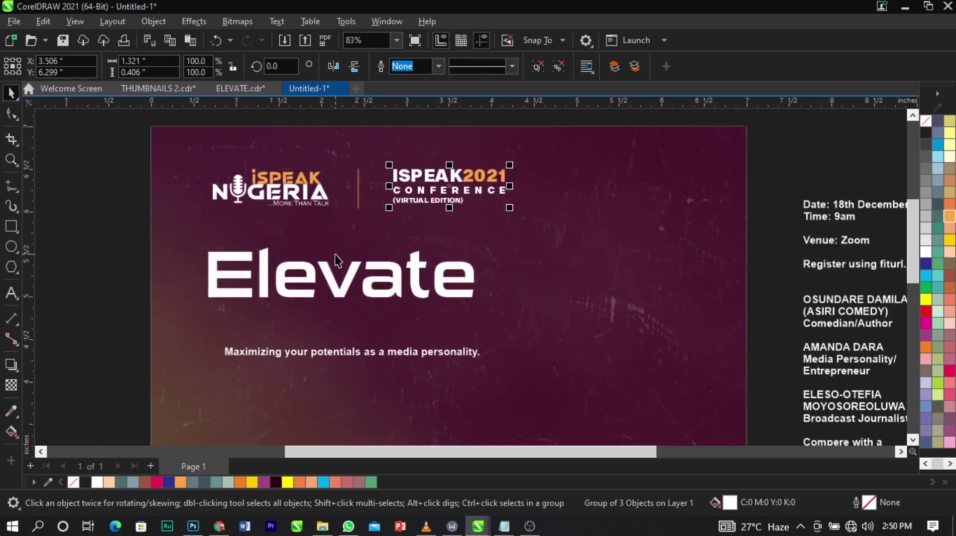
pyautogui.click(371, 282)
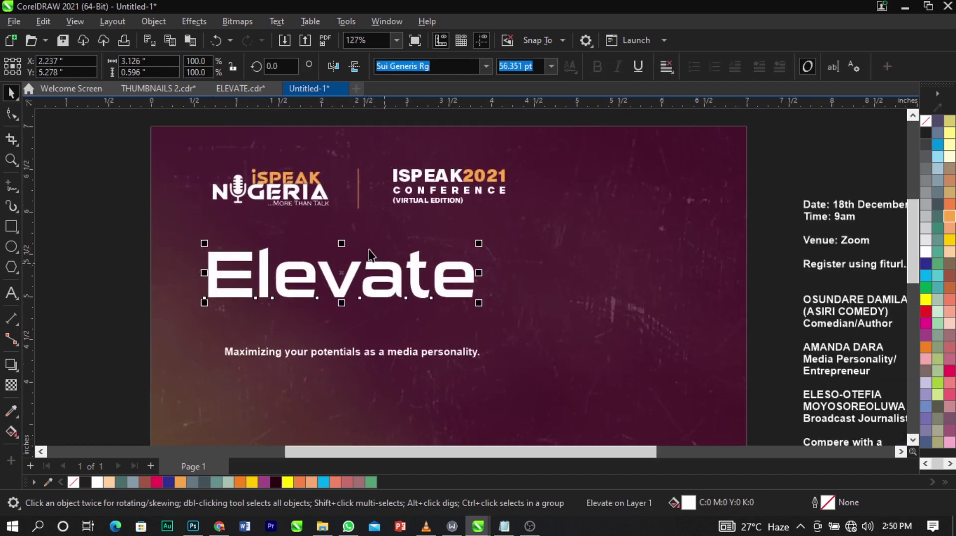
pyautogui.keyDown('shift'); pyautogui.click(285, 201); pyautogui.keyUp('shift')
pyautogui.click(346, 291)
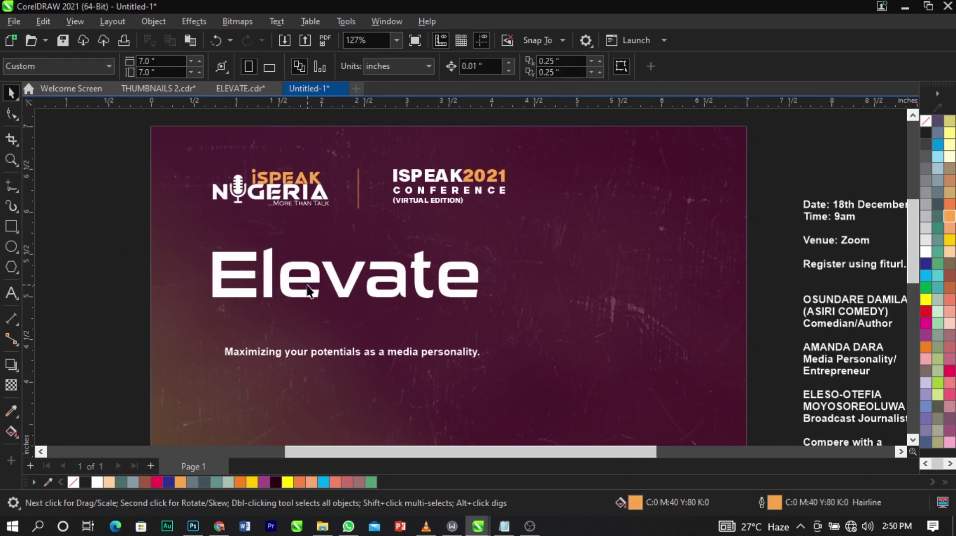
pyautogui.moveTo(346, 295); pyautogui.dragTo(329, 294)
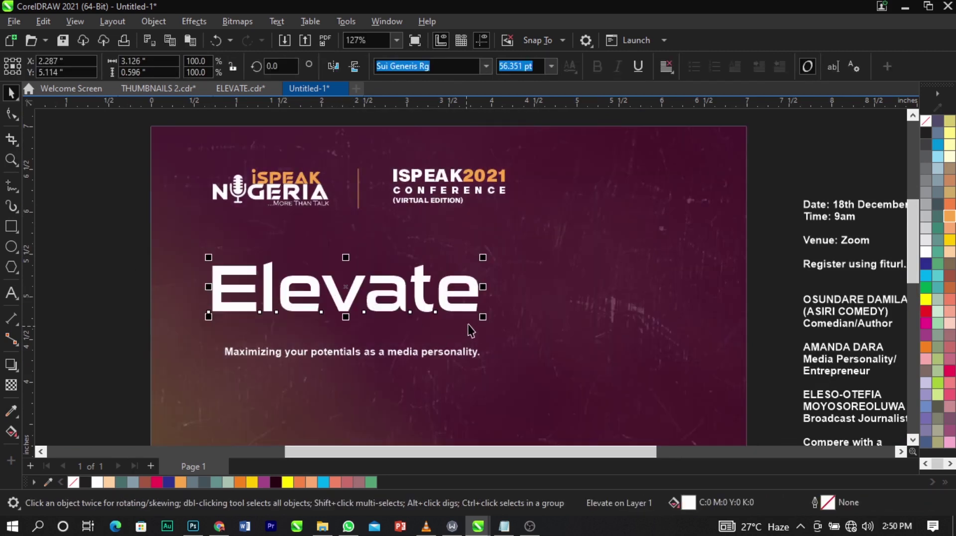
pyautogui.moveTo(482, 317); pyautogui.dragTo(491, 337)
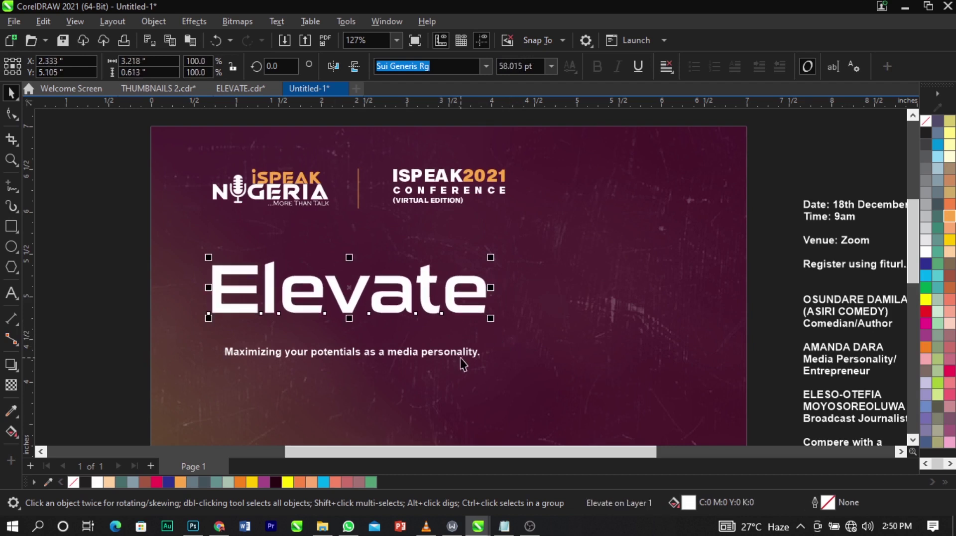
pyautogui.doubleClick(455, 357)
pyautogui.hotkey('ctrl', 'z')
# Break the tagline after 'as' into two lines and make it UPPERCASE.
pyautogui.doubleClick(398, 355)
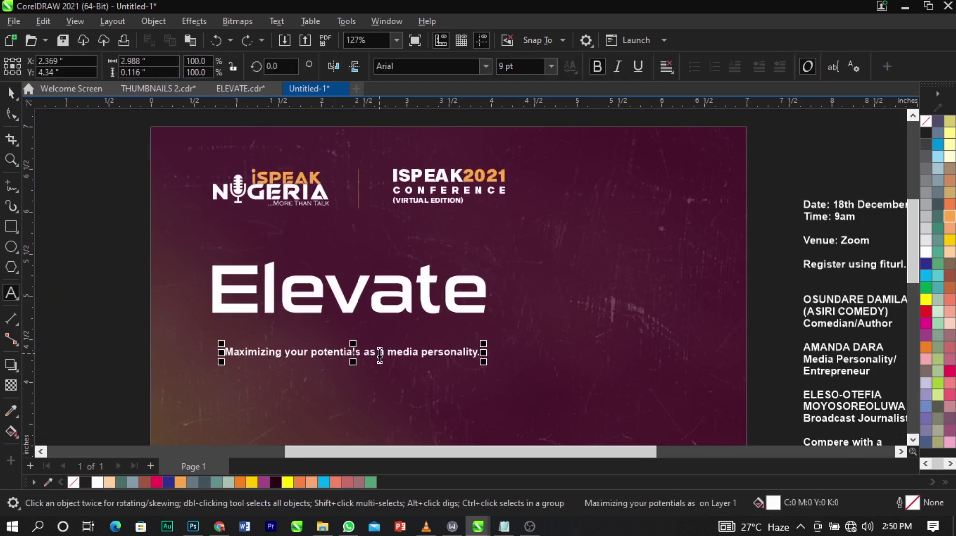
pyautogui.press('Return')
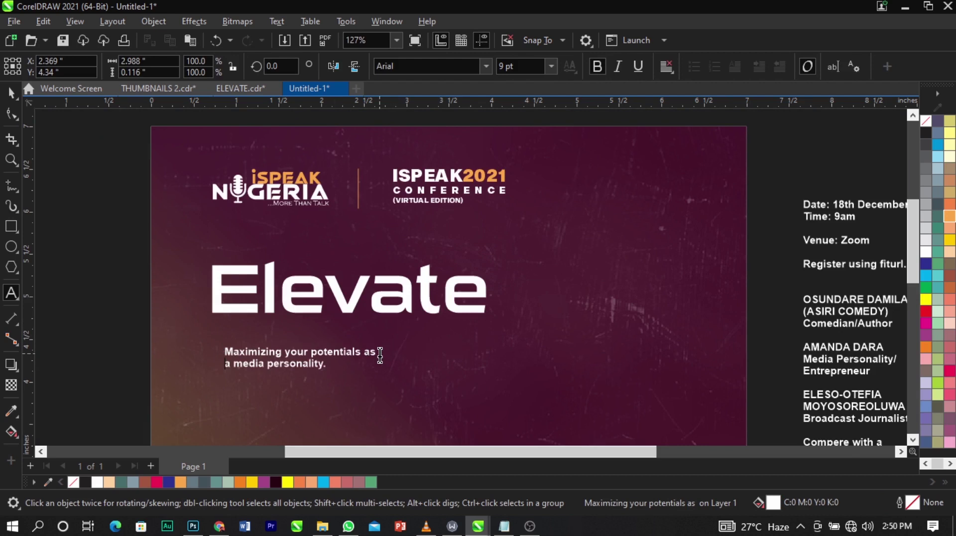
pyautogui.hotkey('ctrl', 'a')
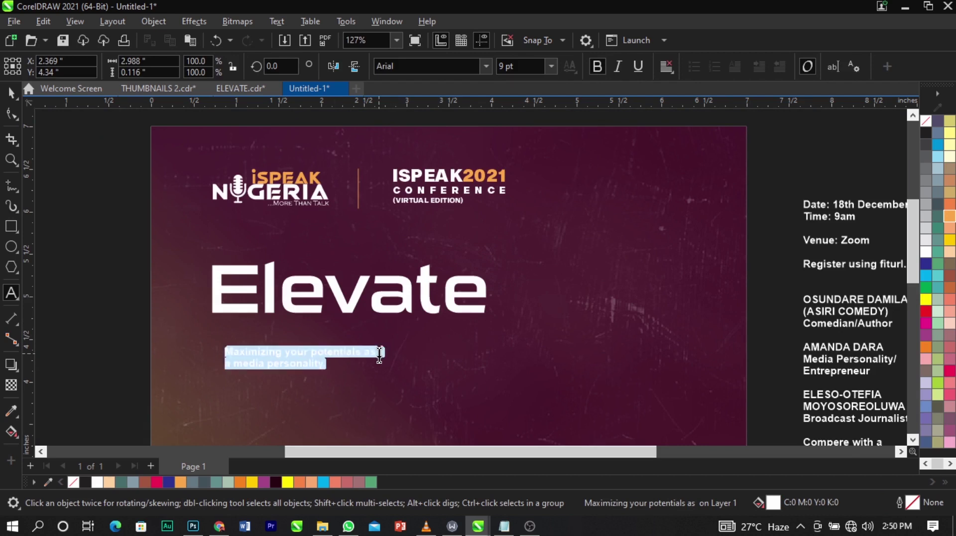
pyautogui.hotkey('shift', 'F3')
pyautogui.click(420, 250)
pyautogui.click(457, 305)
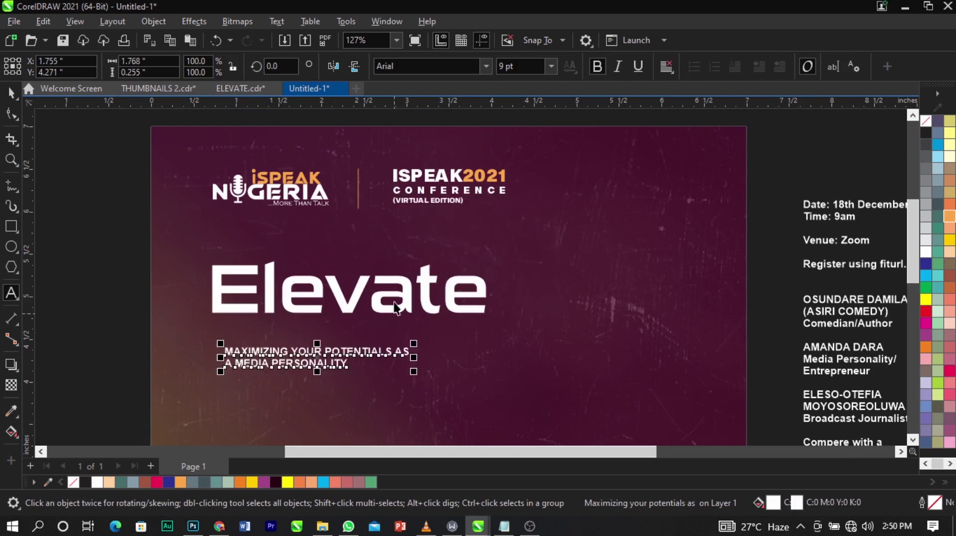
pyautogui.click(394, 299)
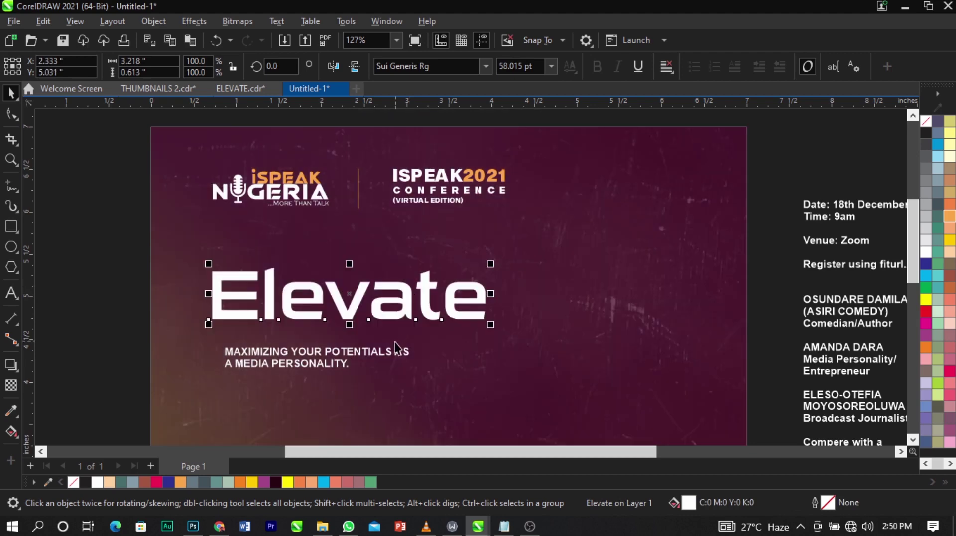
# Enlarge the tagline and position it just under Elevate.
pyautogui.click(397, 347)
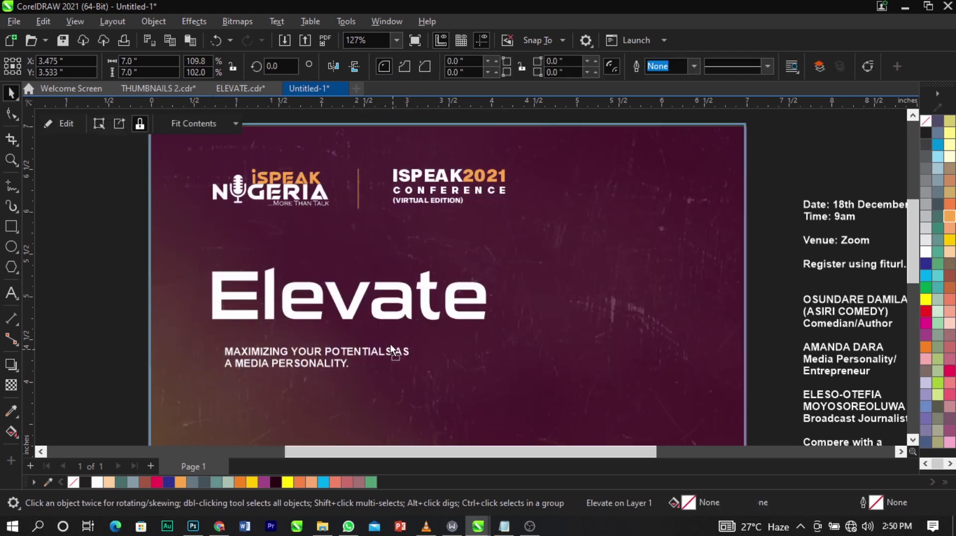
pyautogui.moveTo(381, 357); pyautogui.dragTo(495, 406)
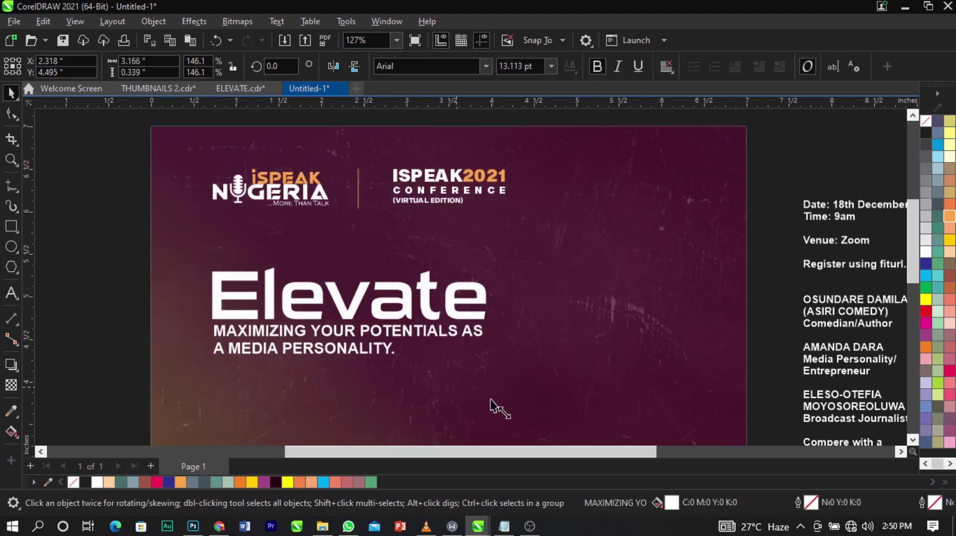
pyautogui.scroll(4, 356, 325)
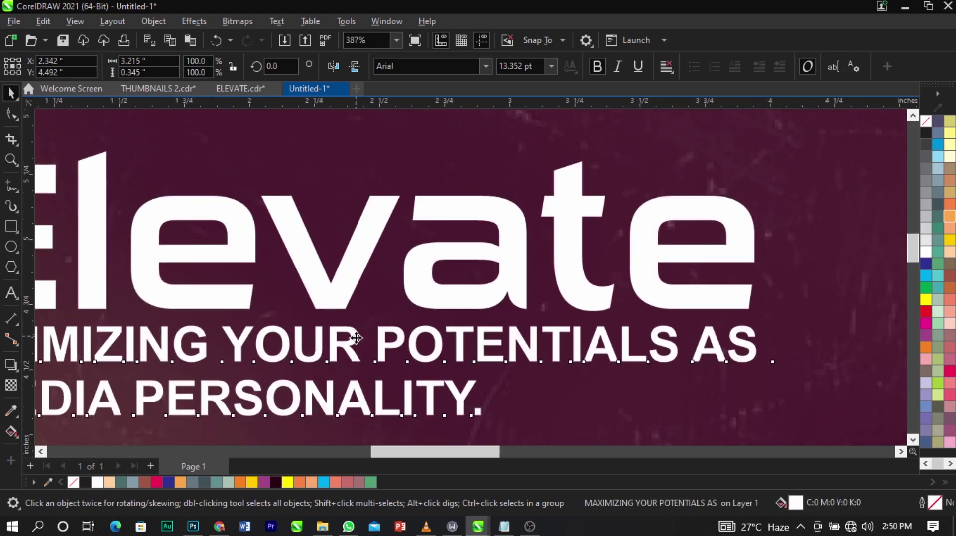
pyautogui.moveTo(356, 337); pyautogui.dragTo(356, 341)
# Set the tagline in Sequel Sans Black Body.
pyautogui.click(488, 71)
pyautogui.click(486, 67)
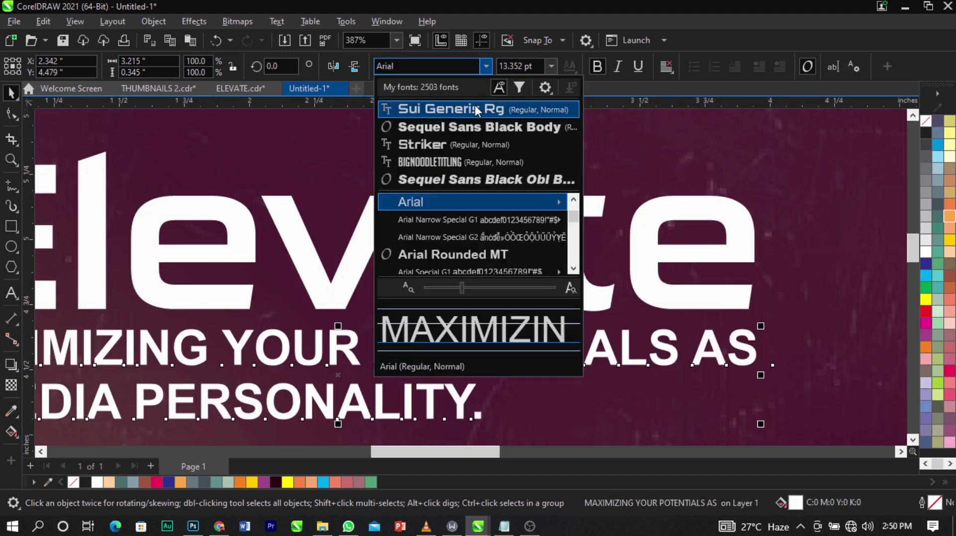
pyautogui.click(477, 124)
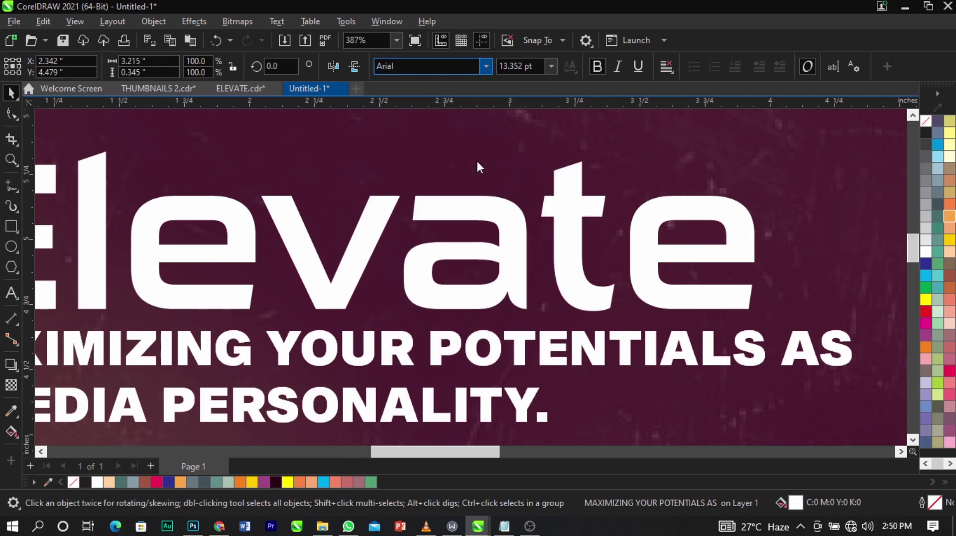
pyautogui.scroll(-4, 573, 297)
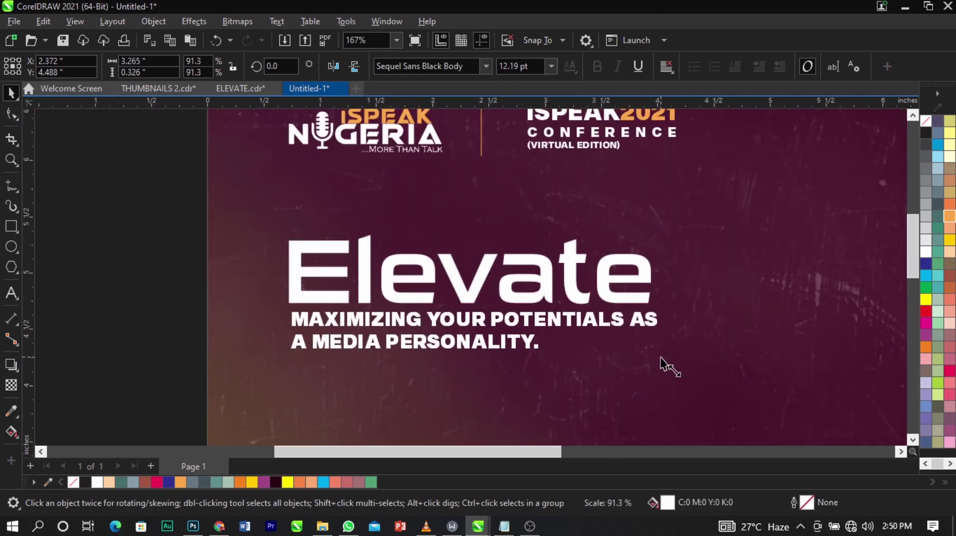
pyautogui.scroll(4, 568, 321)
pyautogui.click(519, 323)
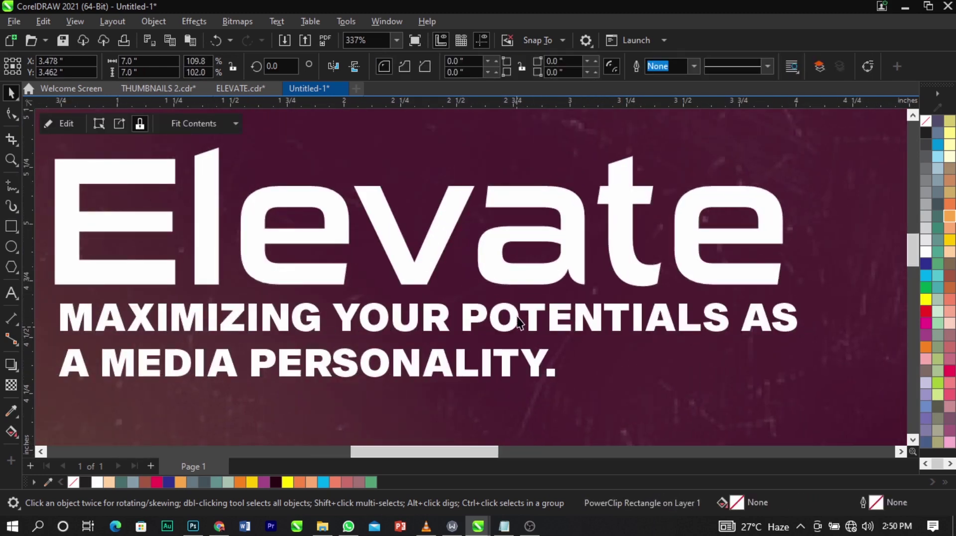
# Move the tagline slightly lower so it sits directly beneath Elevate.
pyautogui.click(517, 322)
pyautogui.moveTo(518, 321)
pyautogui.mouseDown()
pyautogui.moveTo(513, 313)
pyautogui.moveTo(520, 329)
pyautogui.mouseUp()
pyautogui.keyDown('shift'); pyautogui.click(547, 268); pyautogui.keyUp('shift')
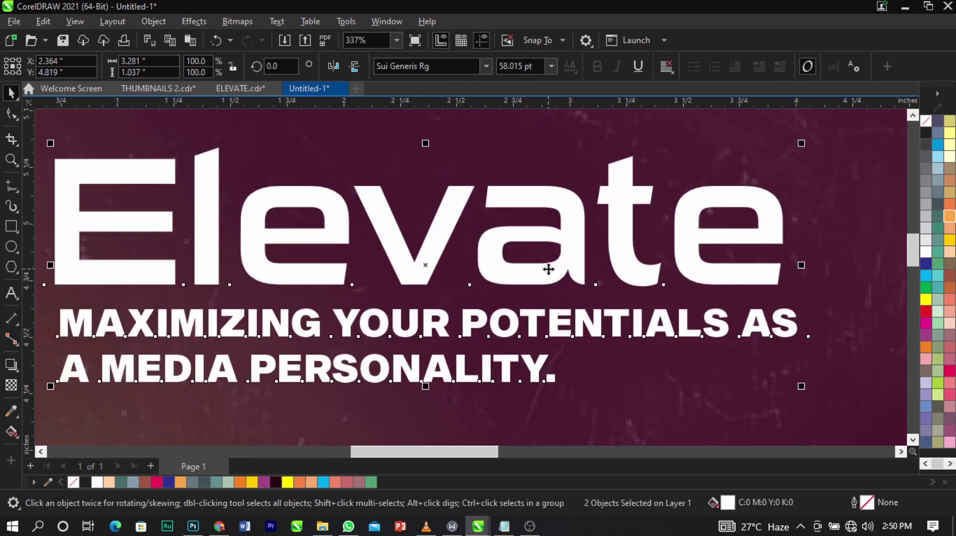
pyautogui.scroll(-5, 547, 267)
pyautogui.scroll(4, 455, 258)
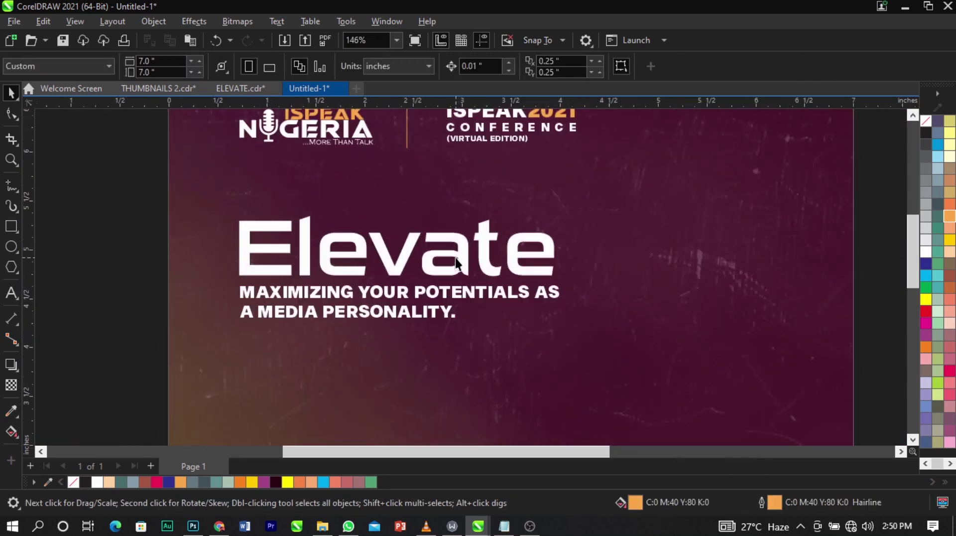
pyautogui.click(465, 255)
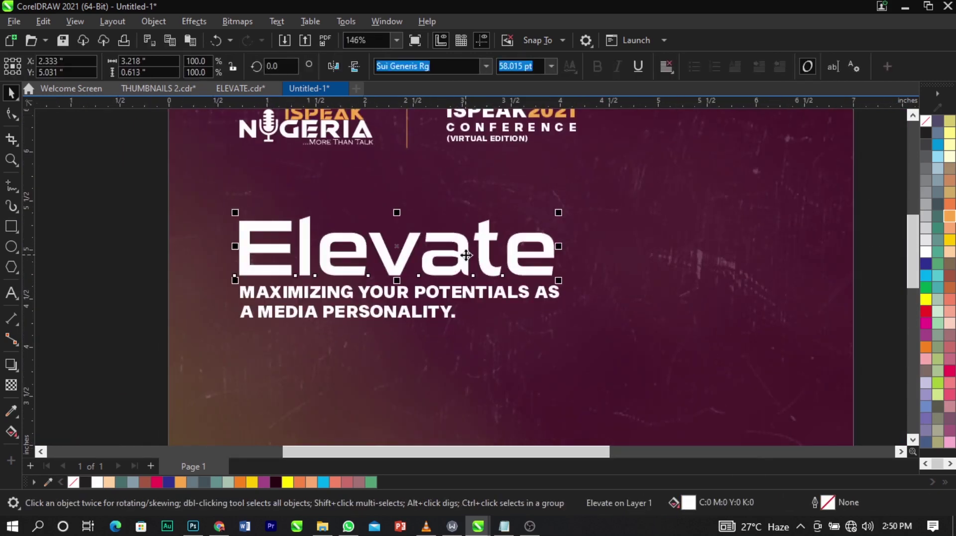
# Convert Elevate to curves and break it apart into separate letter pieces.
pyautogui.rightClick(465, 255)
pyautogui.click(500, 214)
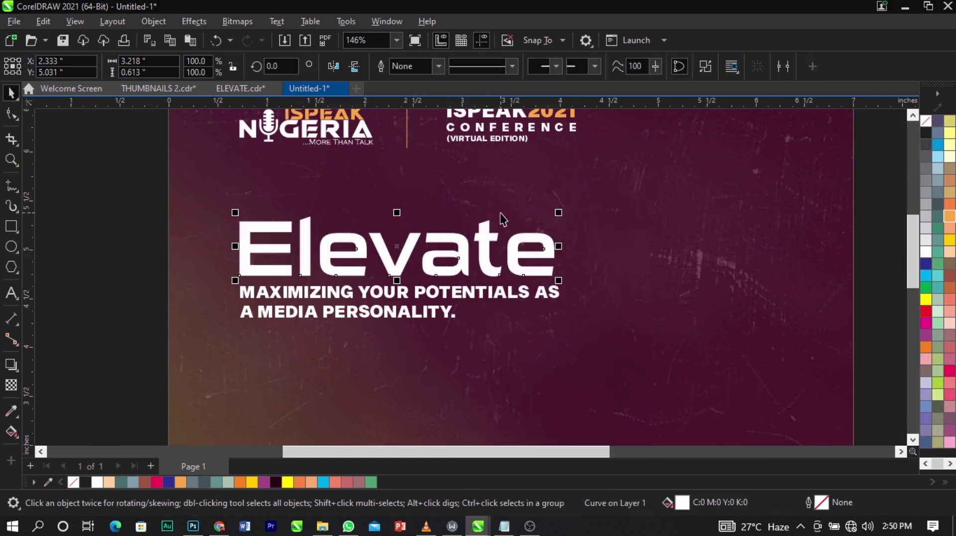
pyautogui.click(124, 210)
pyautogui.click(300, 252)
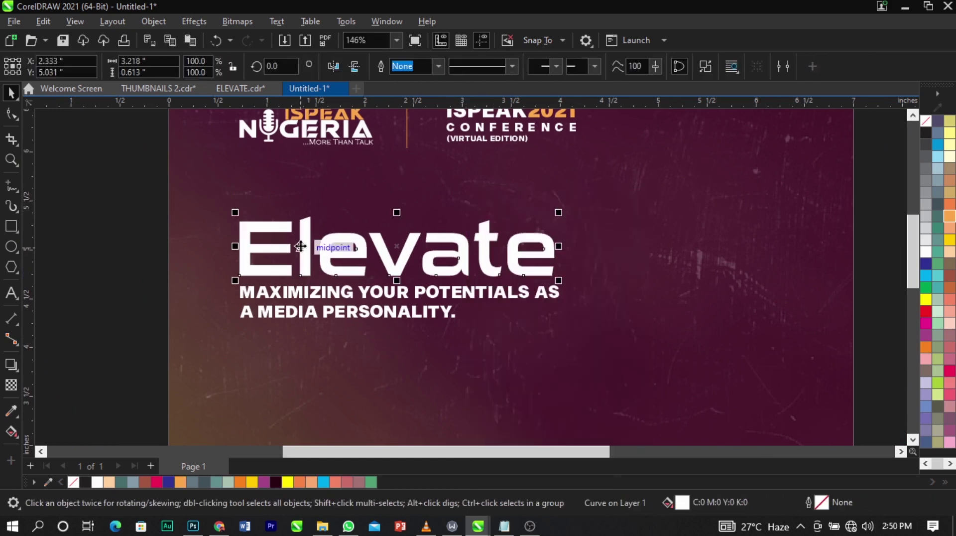
pyautogui.rightClick(300, 244)
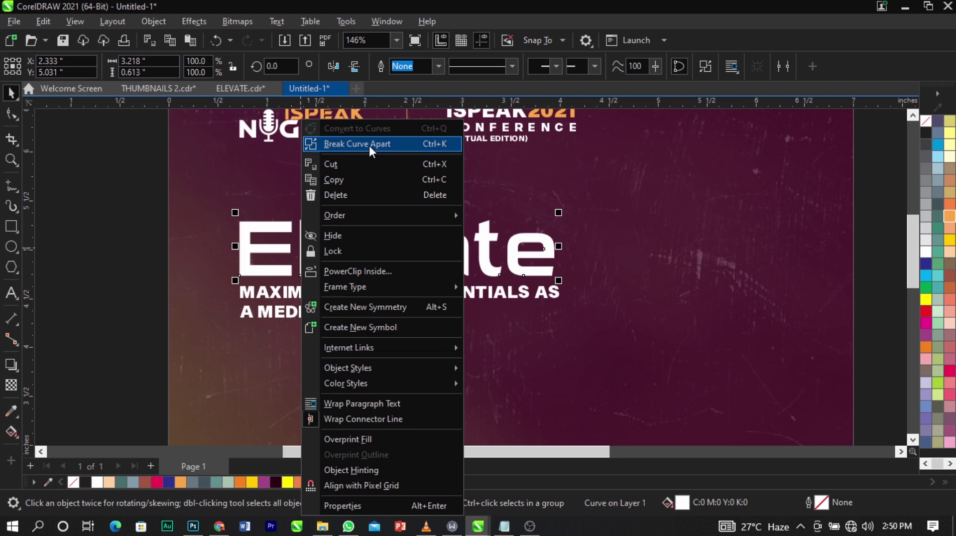
pyautogui.click(369, 145)
pyautogui.click(106, 228)
# Combine the 'ate' pieces into one shape and the 'Ele' pieces into another.
pyautogui.scroll(2, 503, 274)
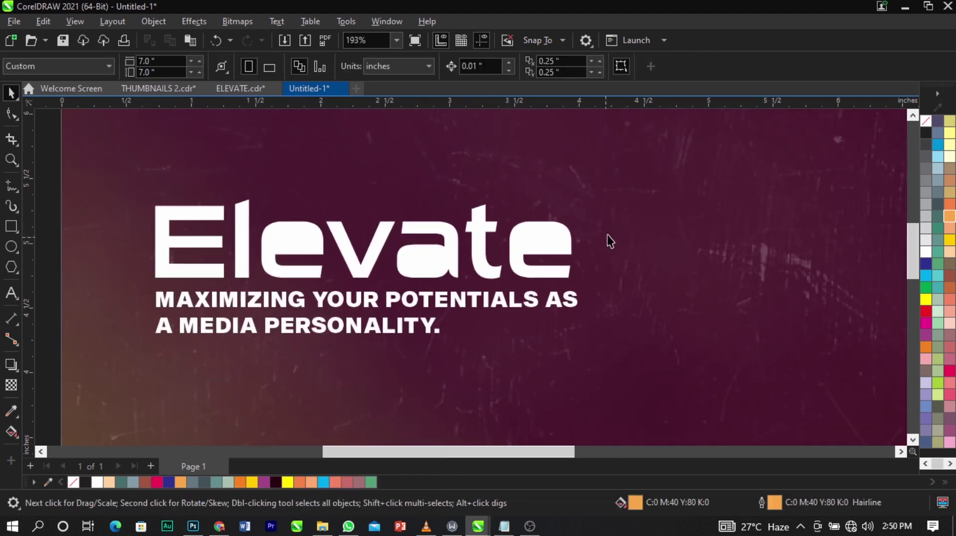
pyautogui.moveTo(644, 189); pyautogui.dragTo(389, 301)
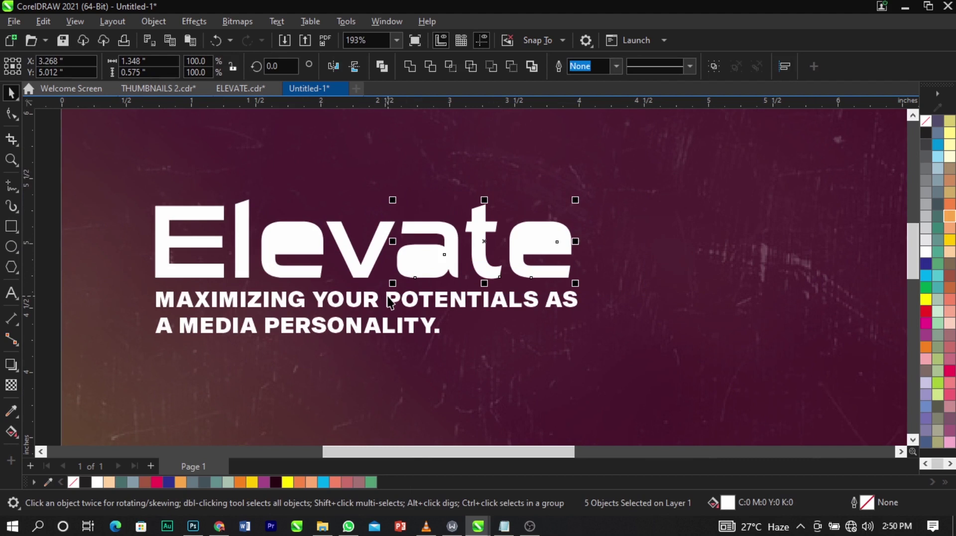
pyautogui.hotkey('ctrl', 'l')
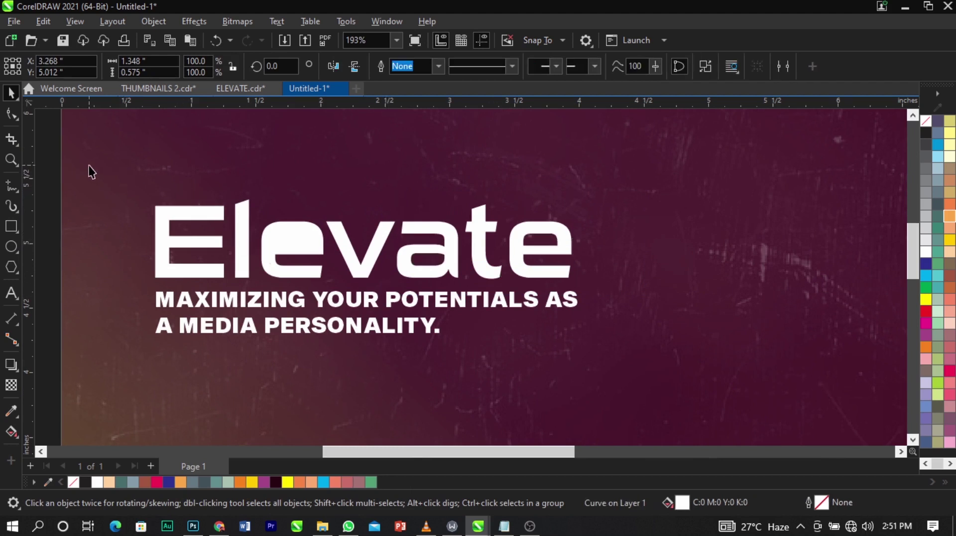
pyautogui.moveTo(91, 172); pyautogui.dragTo(339, 278)
pyautogui.hotkey('ctrl', 'l')
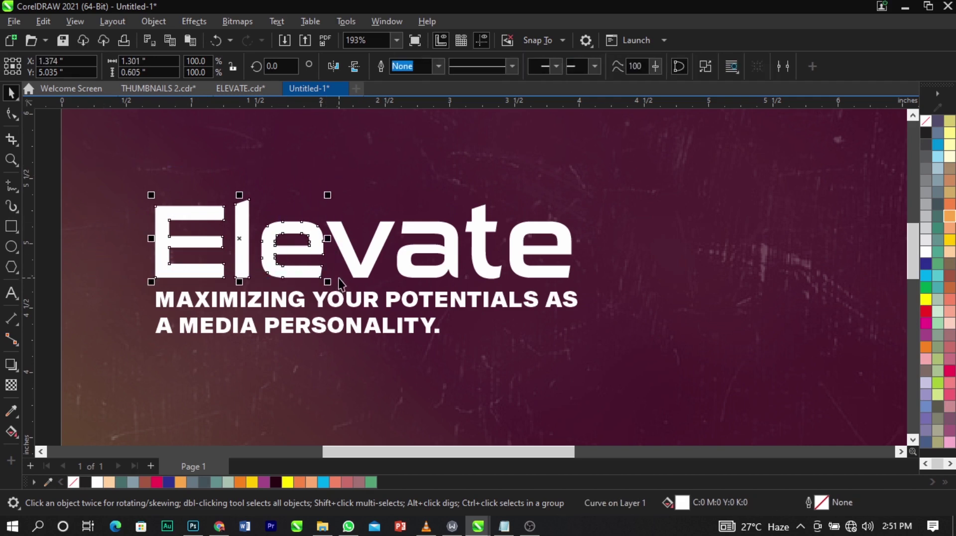
# Verify the v, 'ate' and 'Ele' shapes each move independently, undoing the test moves.
pyautogui.click(406, 223)
pyautogui.click(390, 225)
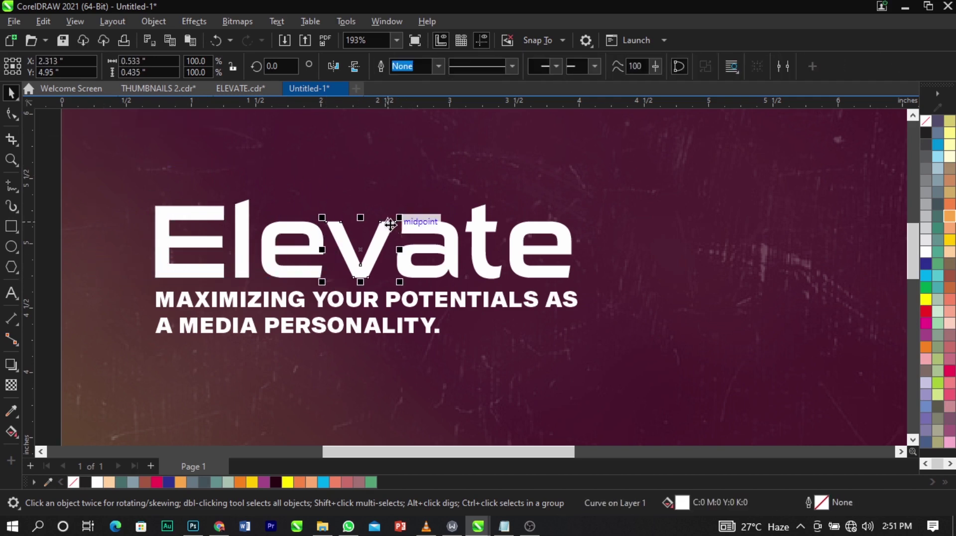
pyautogui.moveTo(390, 226)
pyautogui.mouseDown()
pyautogui.moveTo(392, 158)
pyautogui.moveTo(390, 225)
pyautogui.mouseUp()
pyautogui.click(468, 233)
pyautogui.moveTo(468, 233); pyautogui.dragTo(581, 229)
pyautogui.hotkey('ctrl', 'z')
pyautogui.moveTo(284, 229); pyautogui.dragTo(252, 225)
pyautogui.hotkey('ctrl', 'z')
pyautogui.click(418, 232)
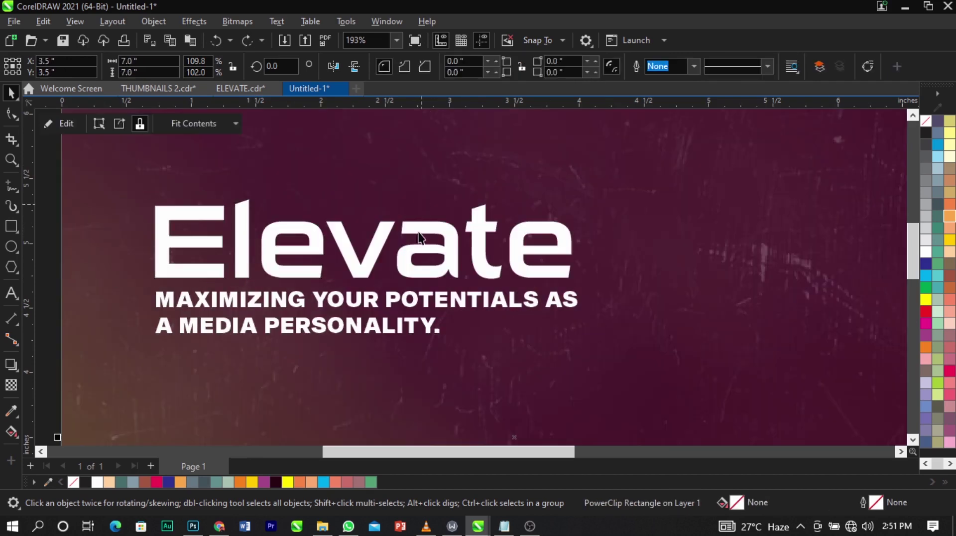
pyautogui.click(390, 228)
pyautogui.scroll(2, 387, 223)
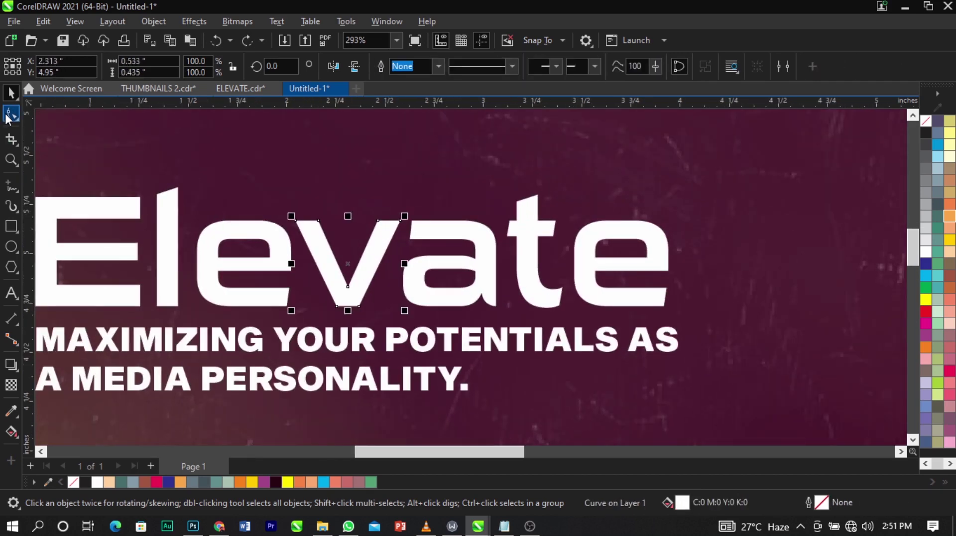
# Delete the right stroke of the v by removing its nodes with the Shape tool.
pyautogui.click(8, 116)
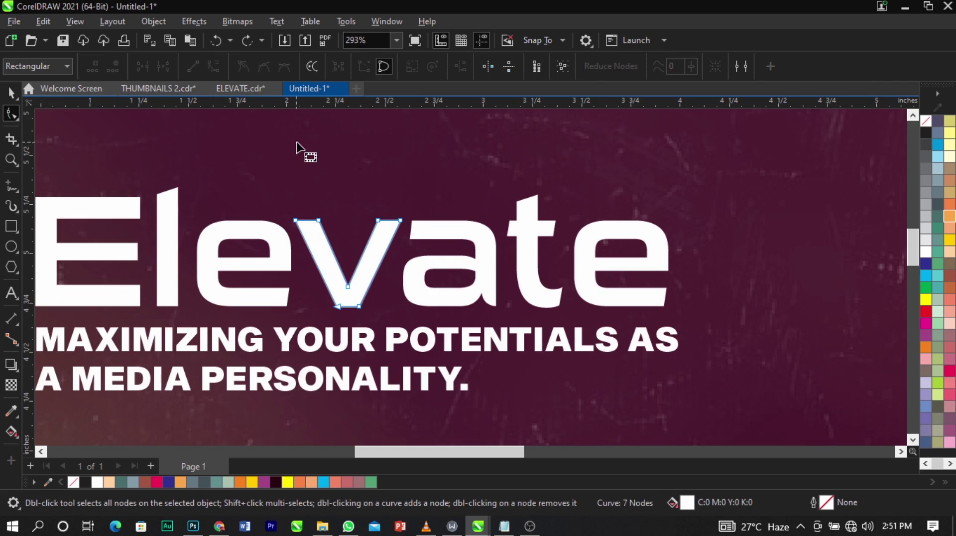
pyautogui.doubleClick(400, 222)
pyautogui.doubleClick(377, 225)
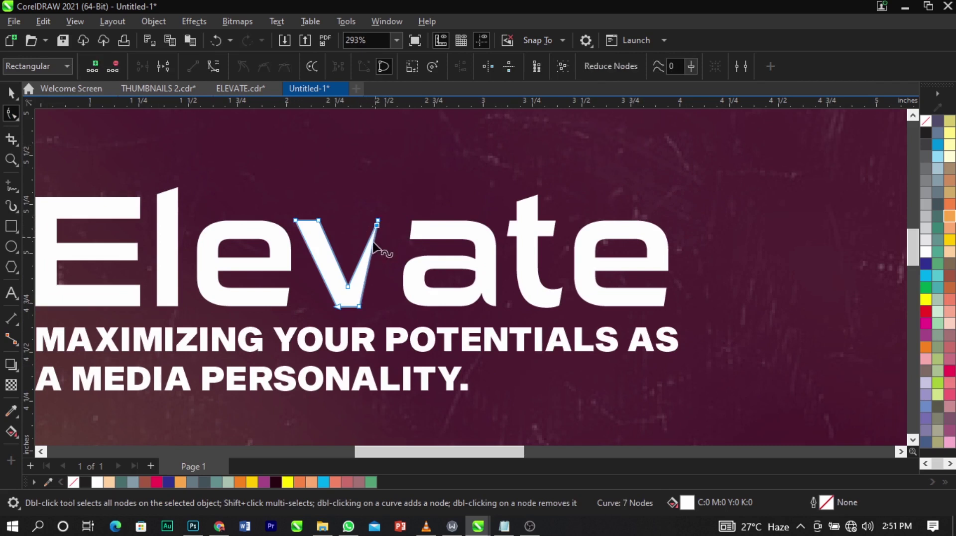
pyautogui.press('Delete')
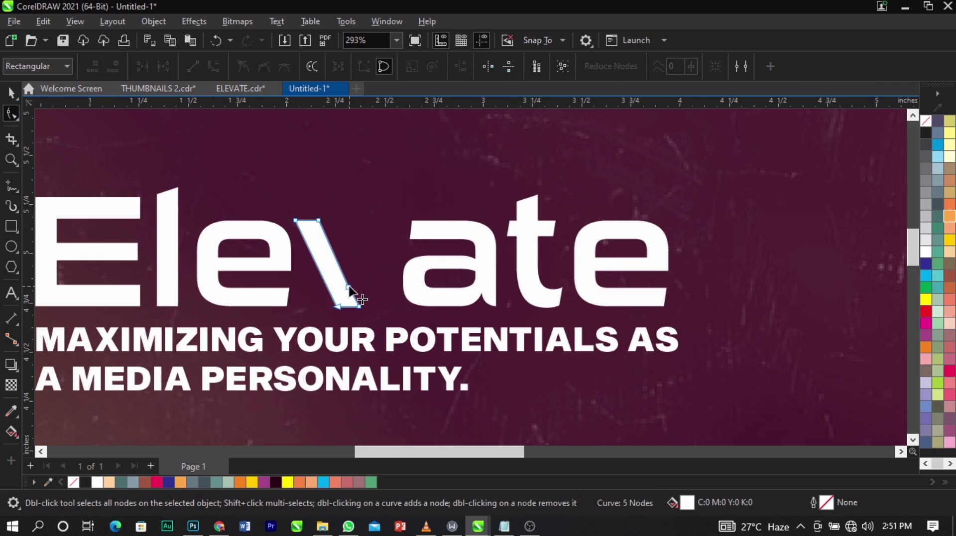
pyautogui.doubleClick(349, 288)
pyautogui.press('space')
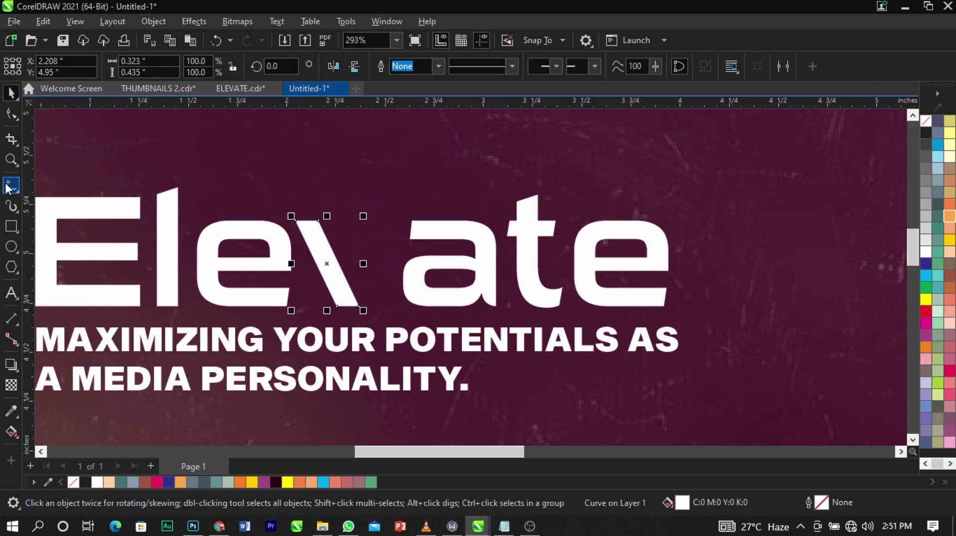
# Draw a closed orange slash rising from the v's base to high above the word.
pyautogui.click(8, 186)
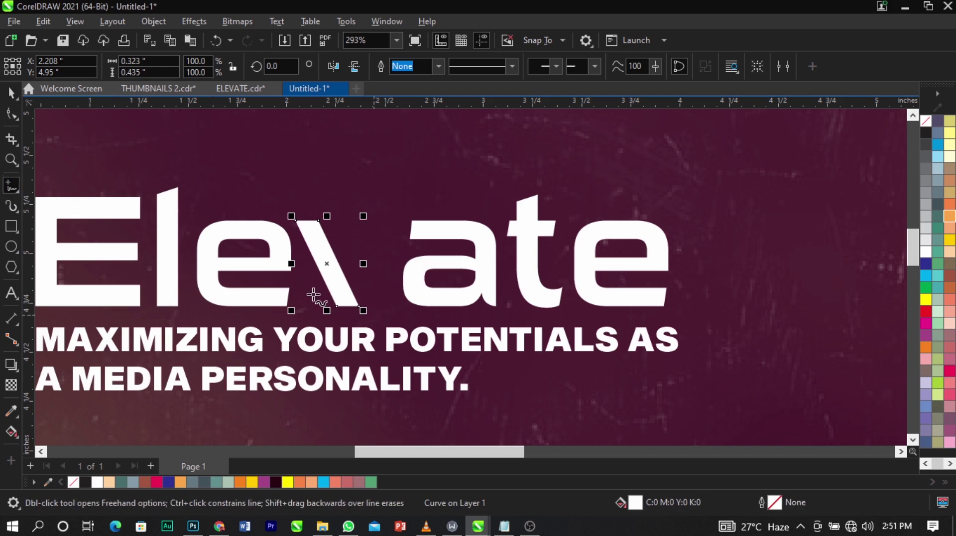
pyautogui.click(339, 301)
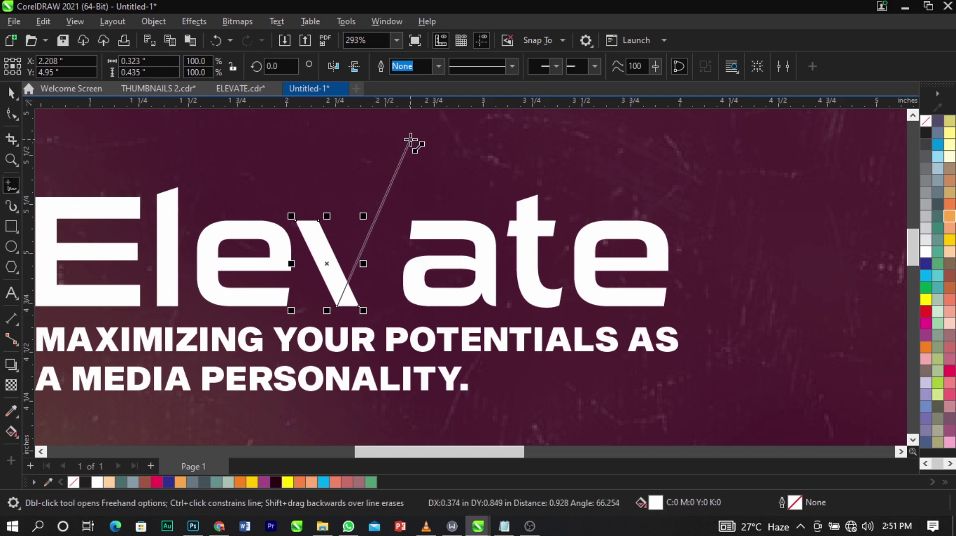
pyautogui.click(416, 123)
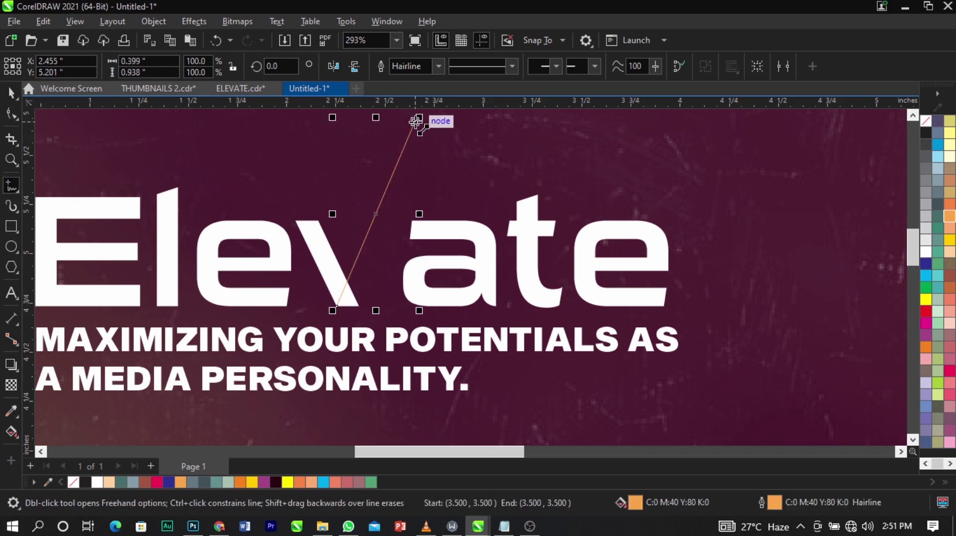
pyautogui.click(356, 309)
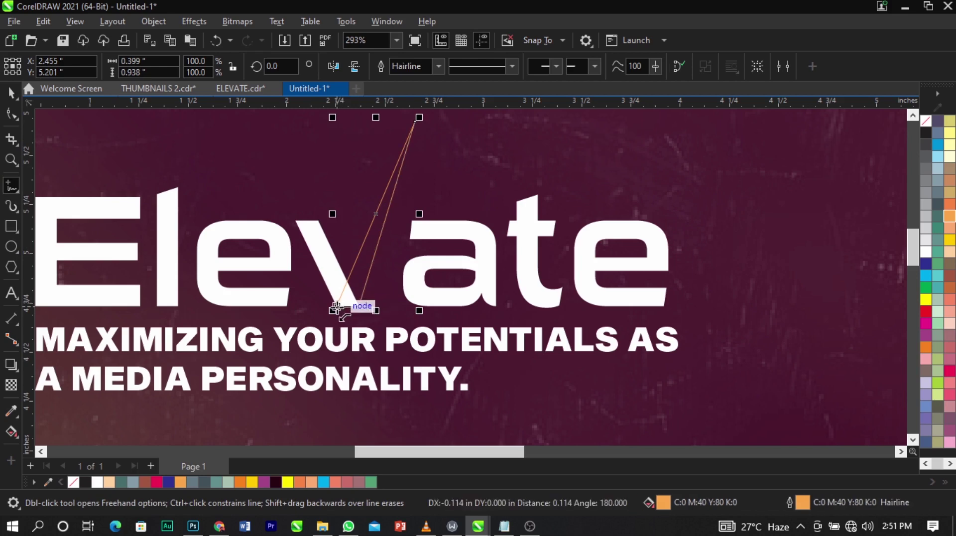
pyautogui.click(356, 308)
pyautogui.scroll(5, 348, 310)
pyautogui.press('space')
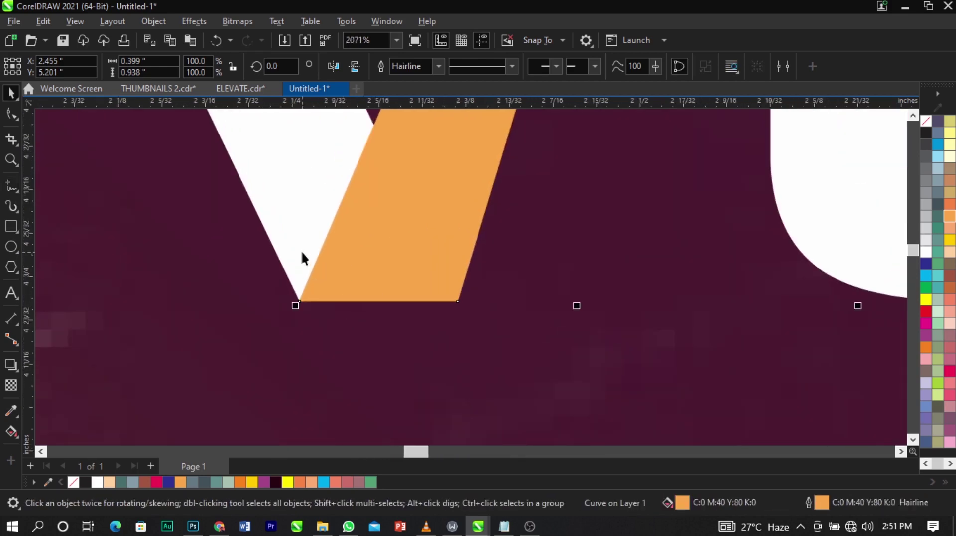
pyautogui.scroll(-8, 338, 303)
pyautogui.scroll(3, 358, 239)
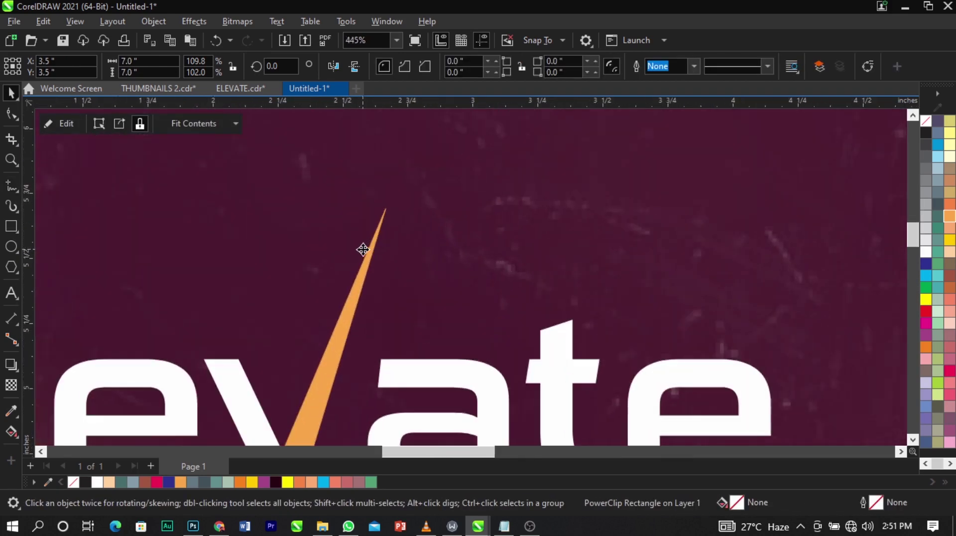
# Reshape the top tip of the orange slash.
pyautogui.click(369, 252)
pyautogui.click(12, 114)
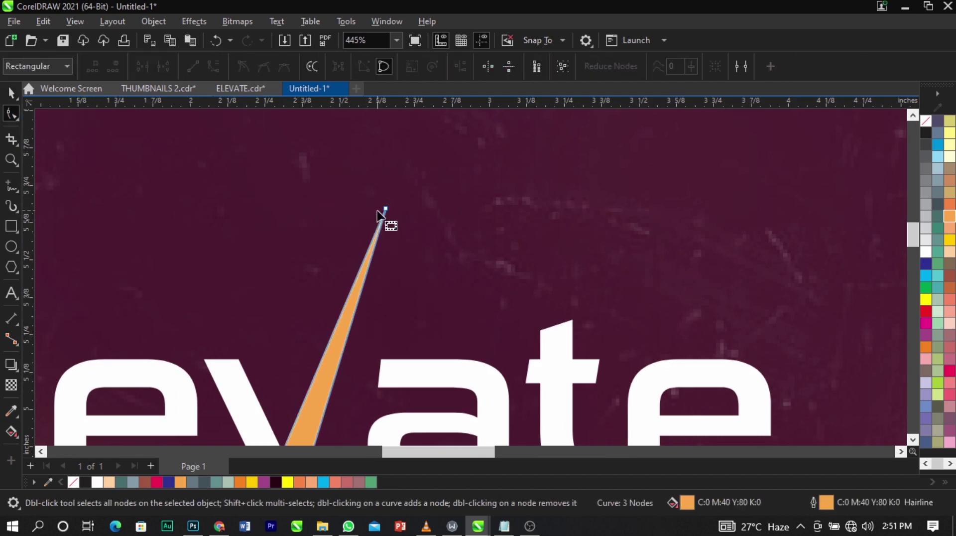
pyautogui.moveTo(386, 213); pyautogui.dragTo(386, 231)
pyautogui.scroll(-4, 399, 207)
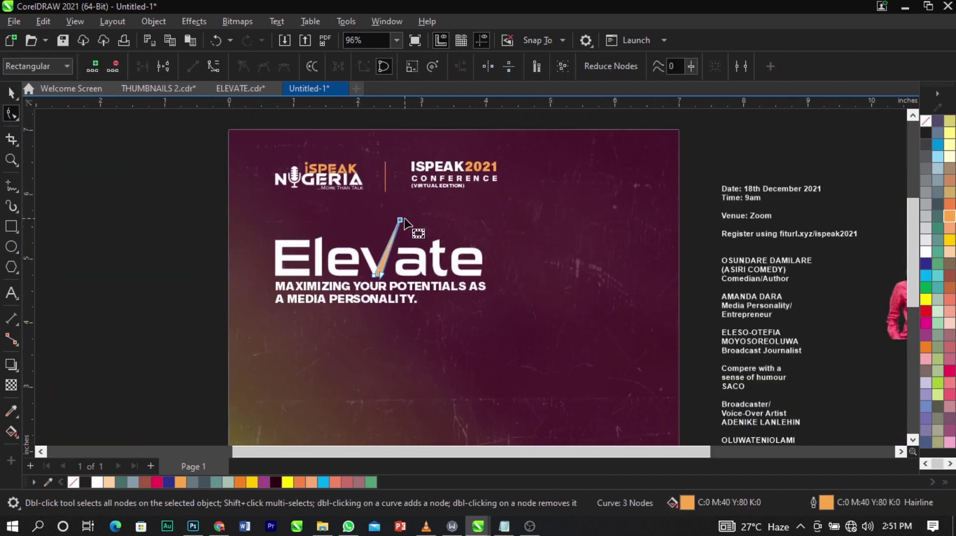
pyautogui.press('space')
# Move the Elevate lettering and slash together slightly lower on the flyer.
pyautogui.moveTo(163, 214); pyautogui.dragTo(677, 369)
pyautogui.scroll(2, 393, 265)
pyautogui.moveTo(438, 264); pyautogui.dragTo(438, 284)
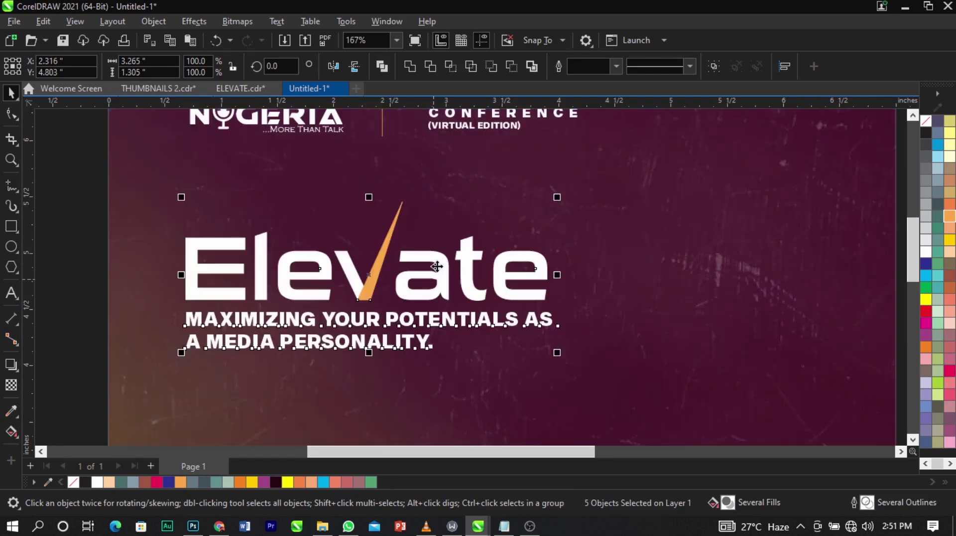
pyautogui.click(465, 184)
pyautogui.scroll(2, 517, 172)
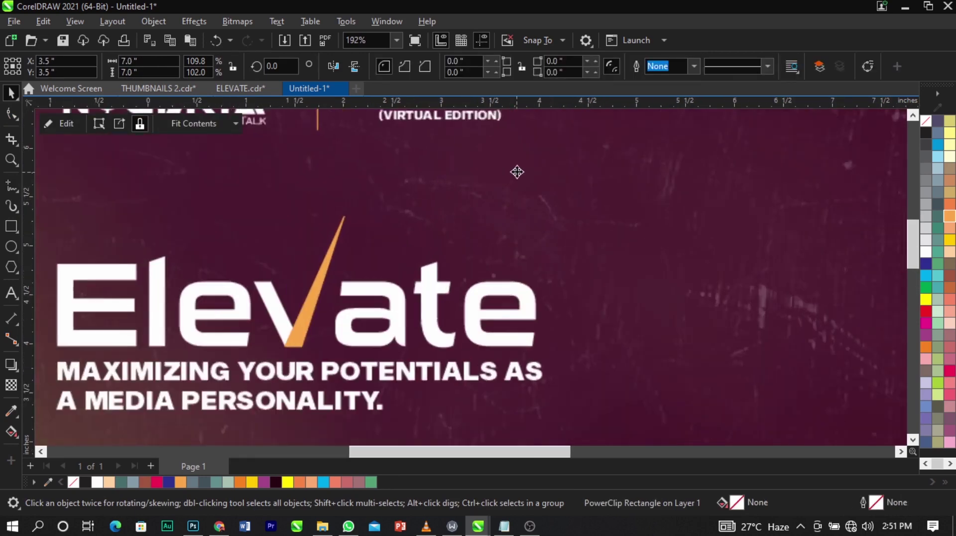
pyautogui.scroll(2, 517, 172)
# Draw a freehand triangle near the top of the orange stroke.
pyautogui.click(12, 189)
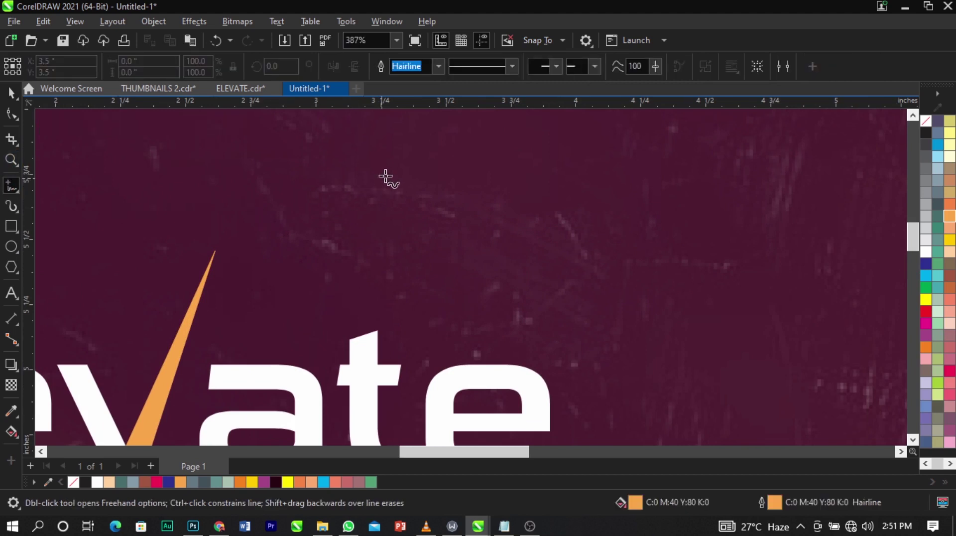
pyautogui.click(427, 144)
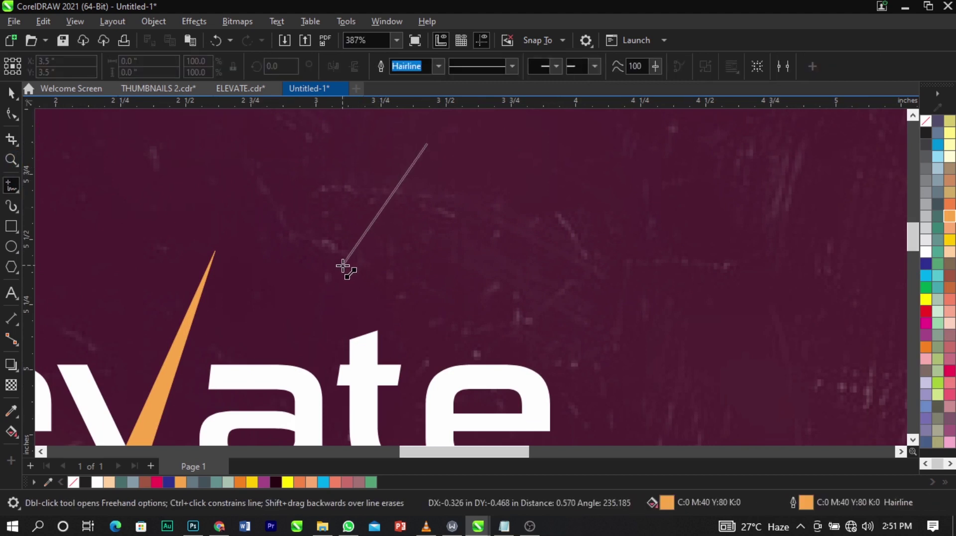
pyautogui.click(343, 264)
pyautogui.click(343, 265)
pyautogui.doubleClick(451, 285)
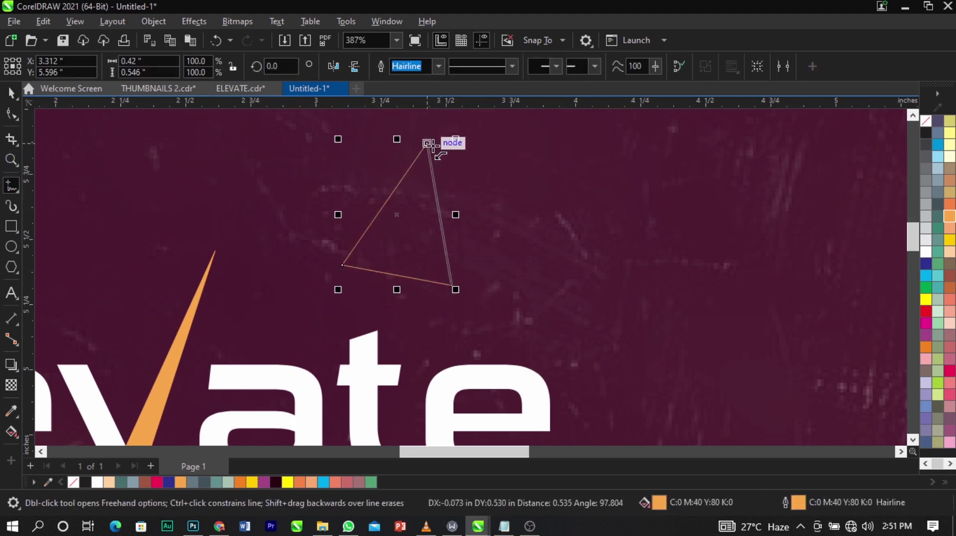
pyautogui.click(427, 144)
pyautogui.press('space')
# Nudge the triangle's top point down-right and remove its fill, leaving an orange outline.
pyautogui.click(8, 116)
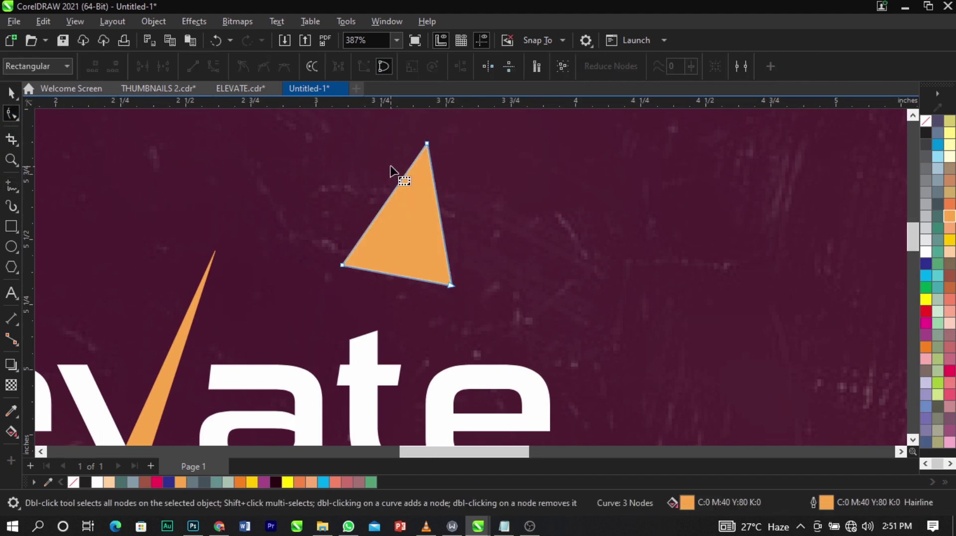
pyautogui.moveTo(428, 145); pyautogui.dragTo(433, 157)
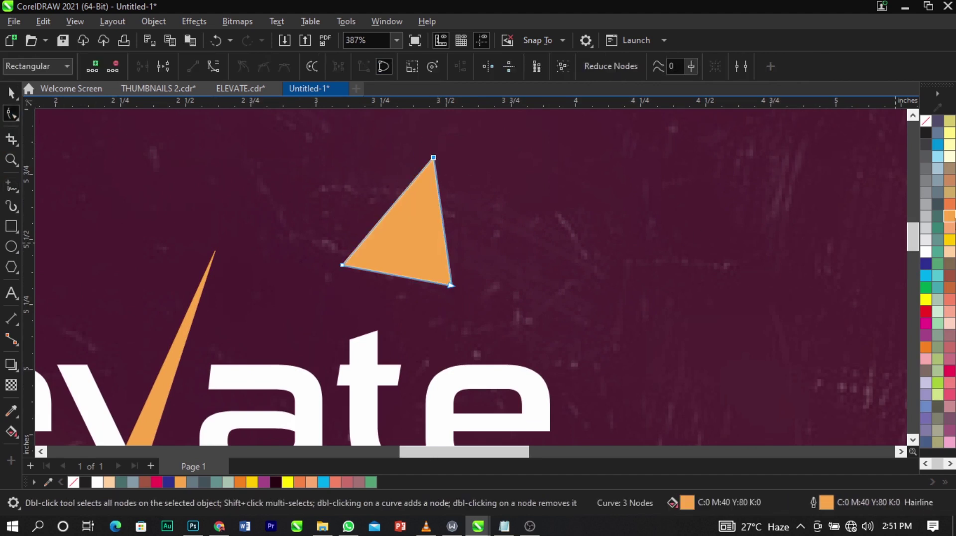
pyautogui.click(927, 120)
pyautogui.press('space')
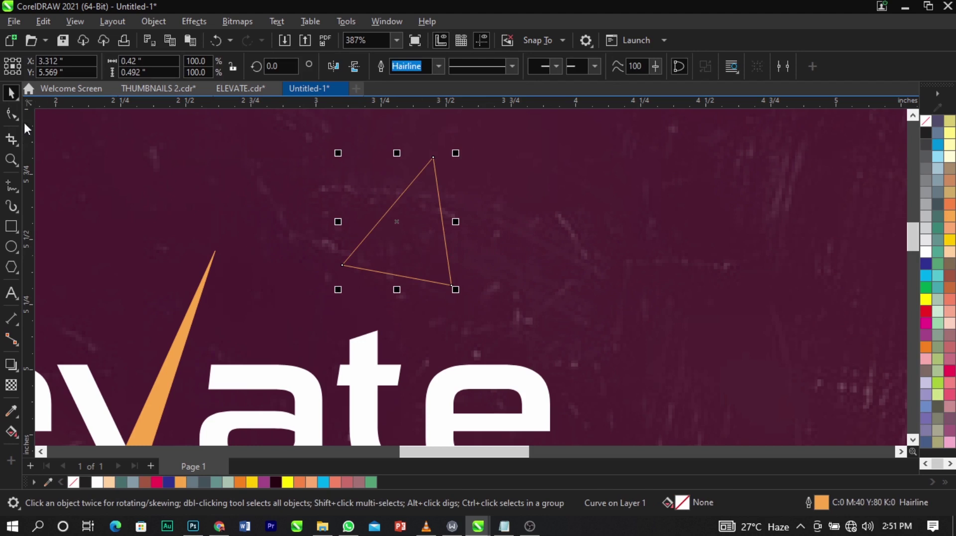
# Add two bottom-edge nodes and pull one down to notch the triangle's base.
pyautogui.click(12, 115)
pyautogui.moveTo(450, 285); pyautogui.dragTo(433, 287)
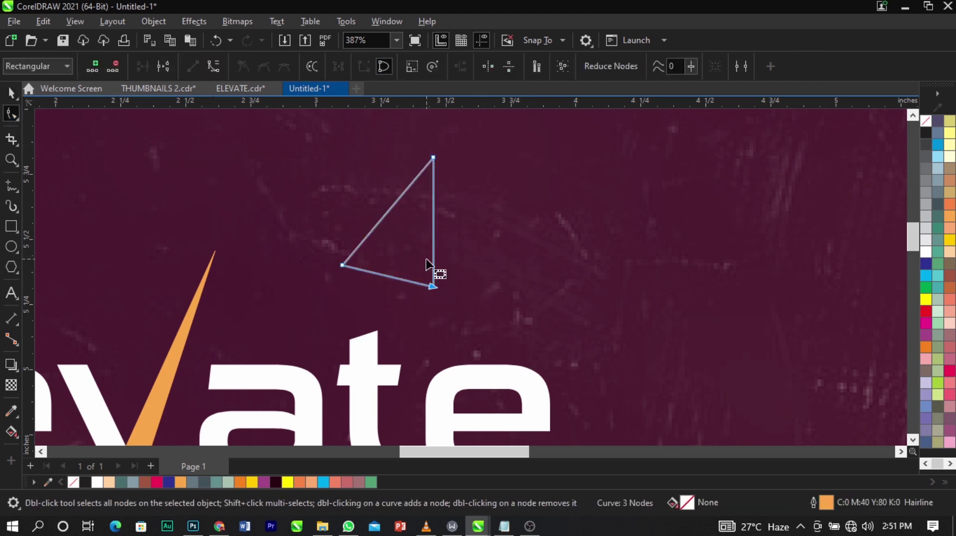
pyautogui.doubleClick(380, 274)
pyautogui.doubleClick(398, 278)
pyautogui.moveTo(389, 278); pyautogui.dragTo(387, 302)
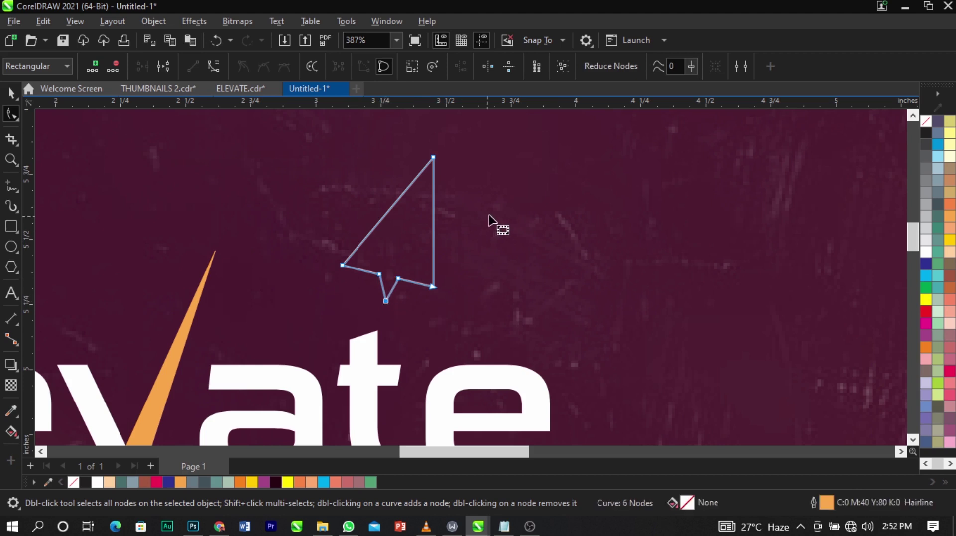
pyautogui.press('space')
pyautogui.click(490, 215)
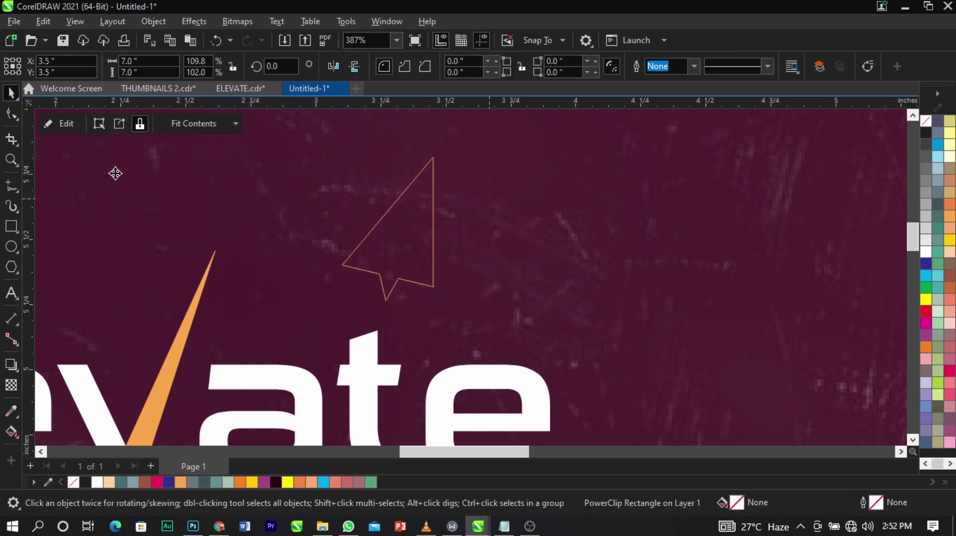
# Draw a second wing triangle from the plane's top tip down and out to the left.
pyautogui.click(15, 188)
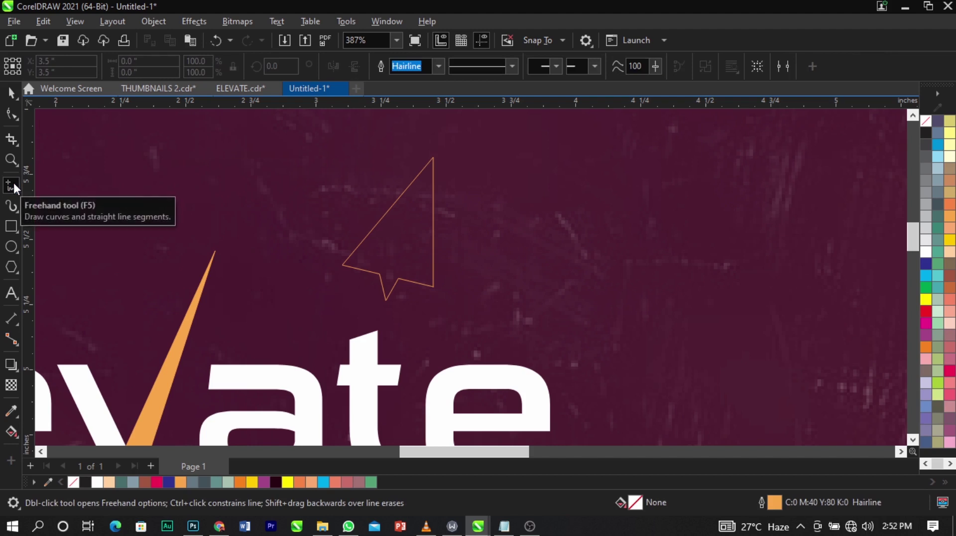
pyautogui.click(444, 135)
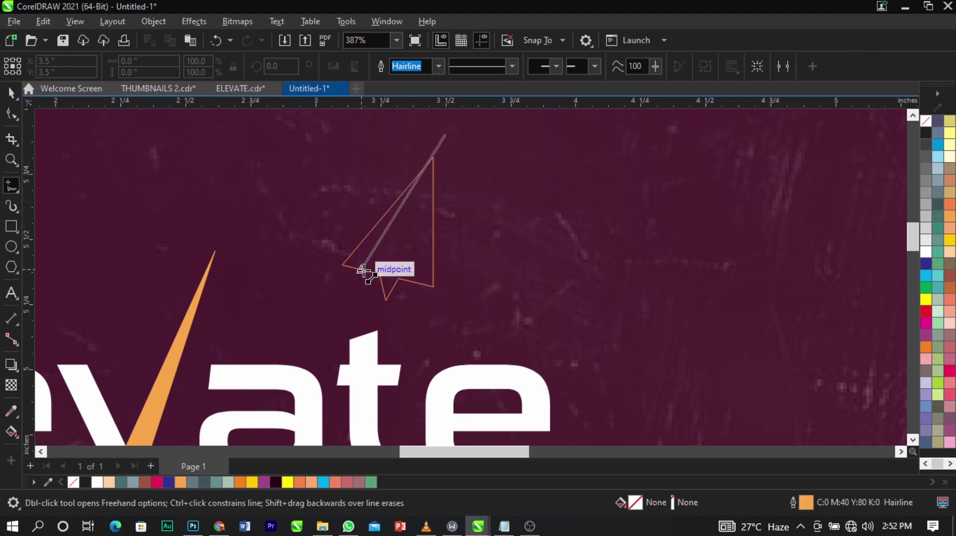
pyautogui.doubleClick(365, 301)
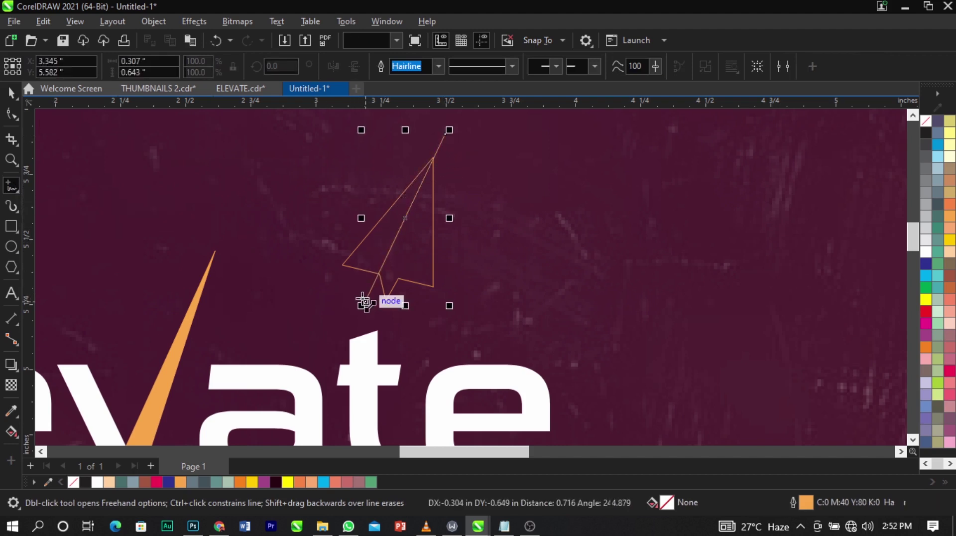
pyautogui.click(314, 264)
pyautogui.click(446, 134)
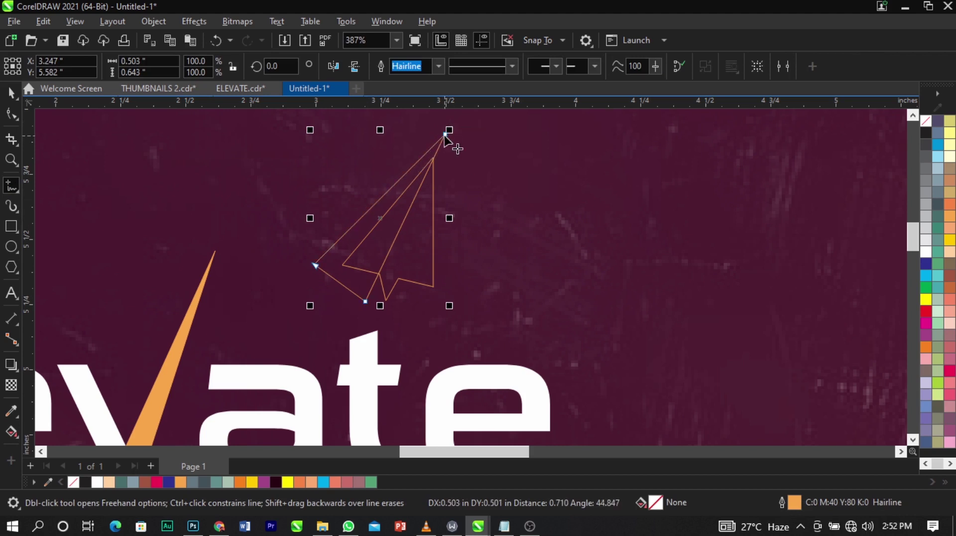
pyautogui.press('space')
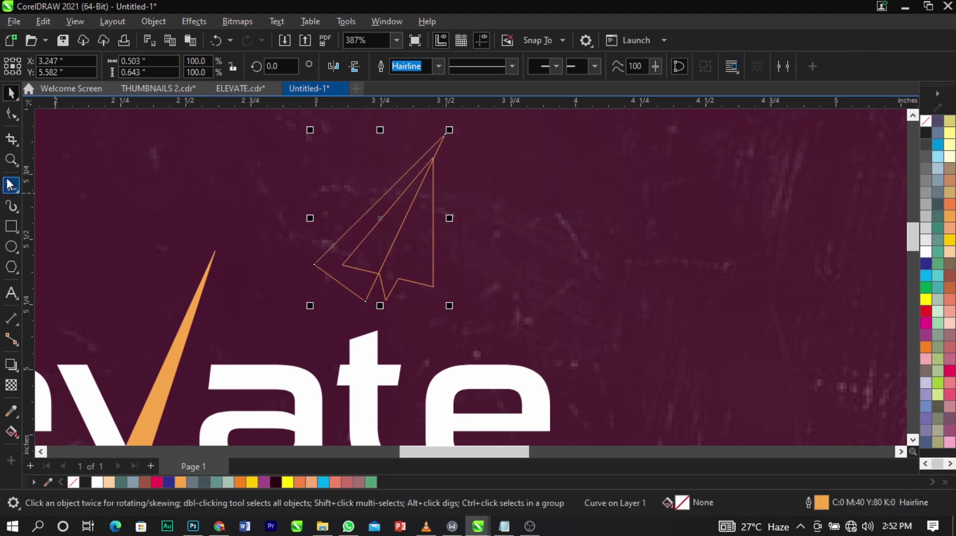
# Draw a third plane piece from the top tip down and out to the right.
pyautogui.click(10, 184)
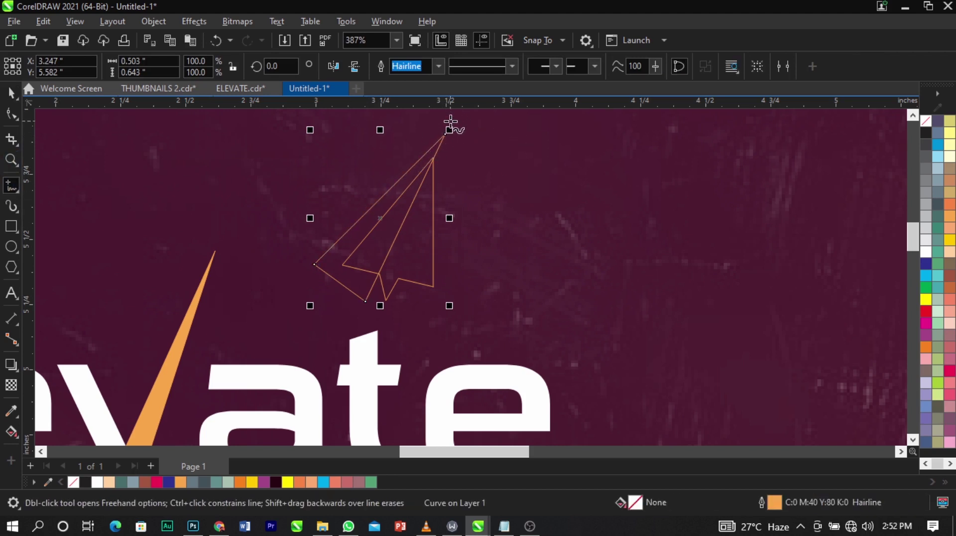
pyautogui.click(447, 132)
pyautogui.click(388, 319)
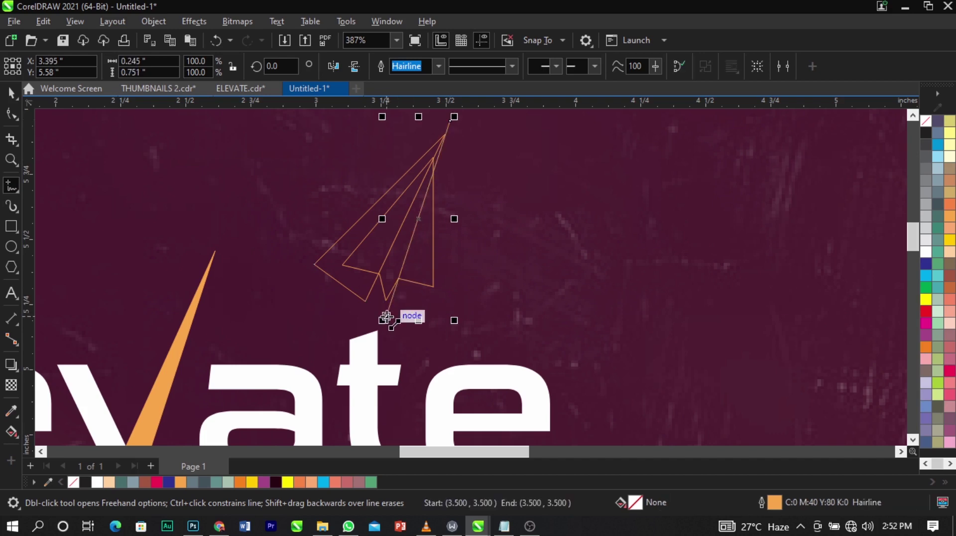
pyautogui.click(500, 320)
pyautogui.click(450, 121)
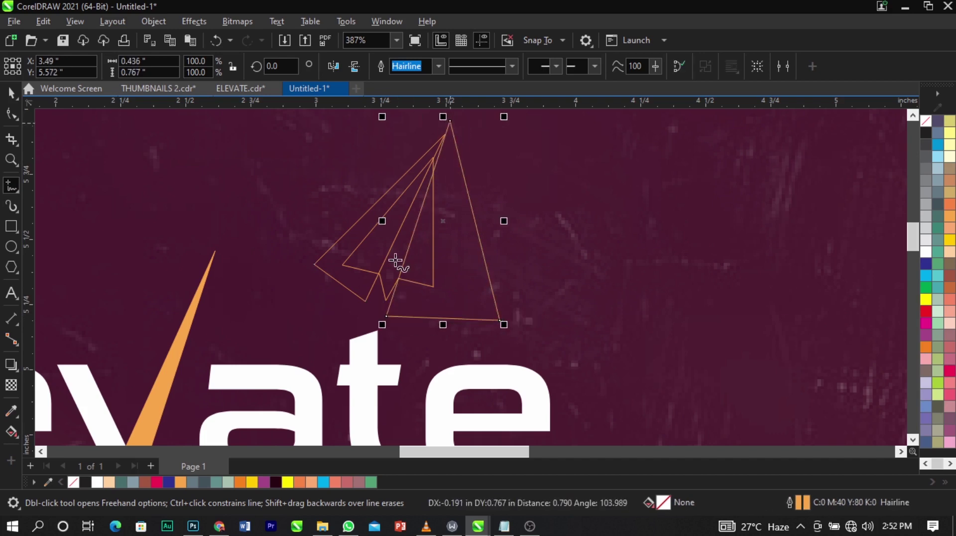
pyautogui.press('space')
# Snap the triangle's nodes onto the orange outline's corners, apex and line intersection.
pyautogui.scroll(6, 399, 271)
pyautogui.scroll(2, 372, 227)
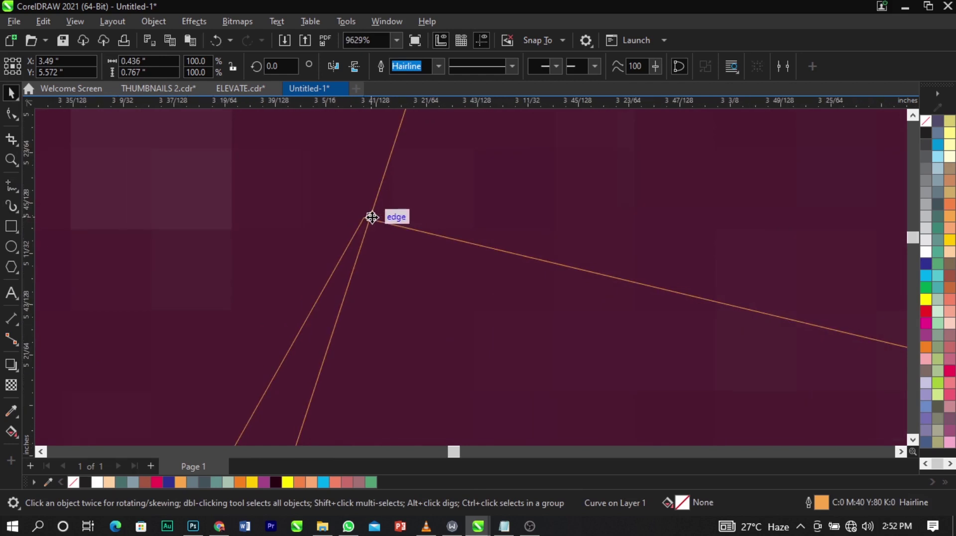
pyautogui.click(12, 115)
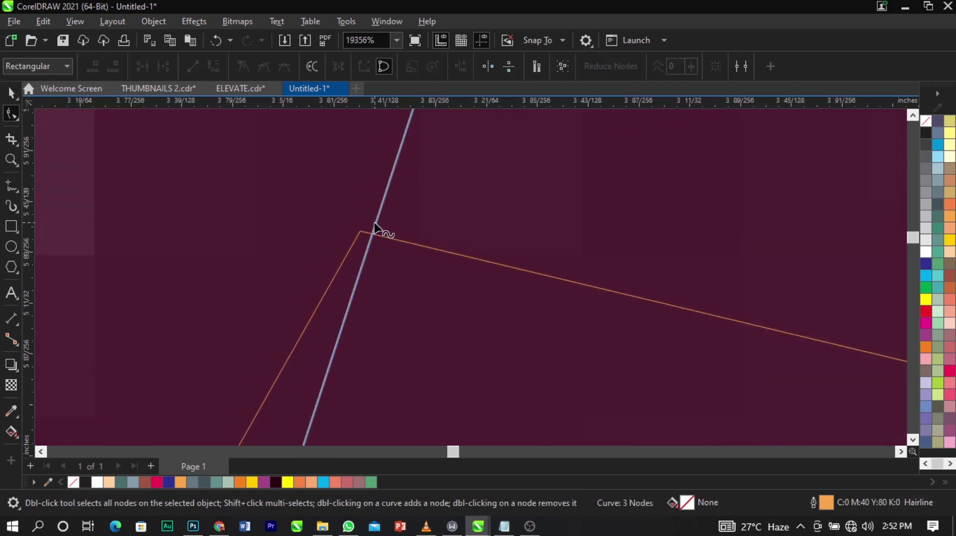
pyautogui.scroll(3, 374, 224)
pyautogui.moveTo(374, 226); pyautogui.dragTo(363, 232)
pyautogui.scroll(-15, 438, 252)
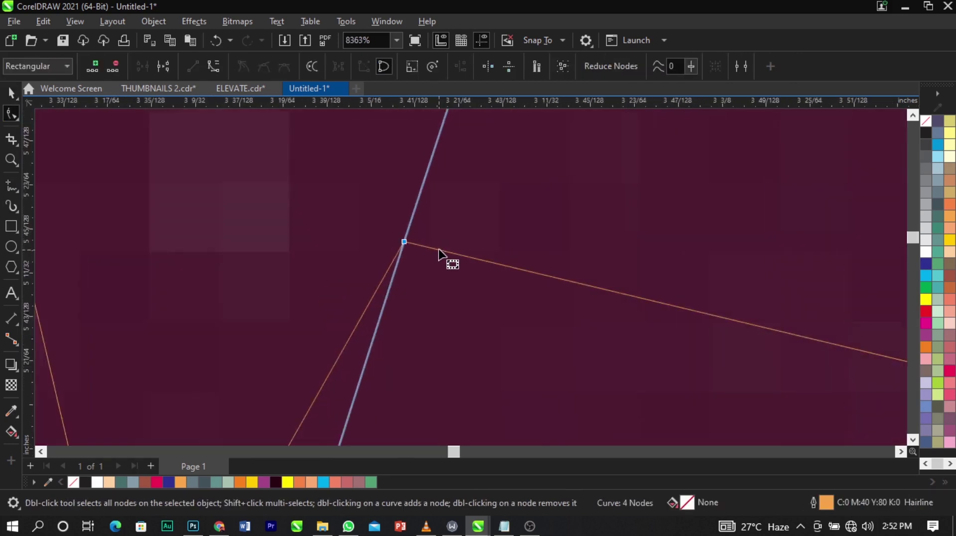
pyautogui.scroll(-2, 418, 244)
pyautogui.scroll(5, 443, 227)
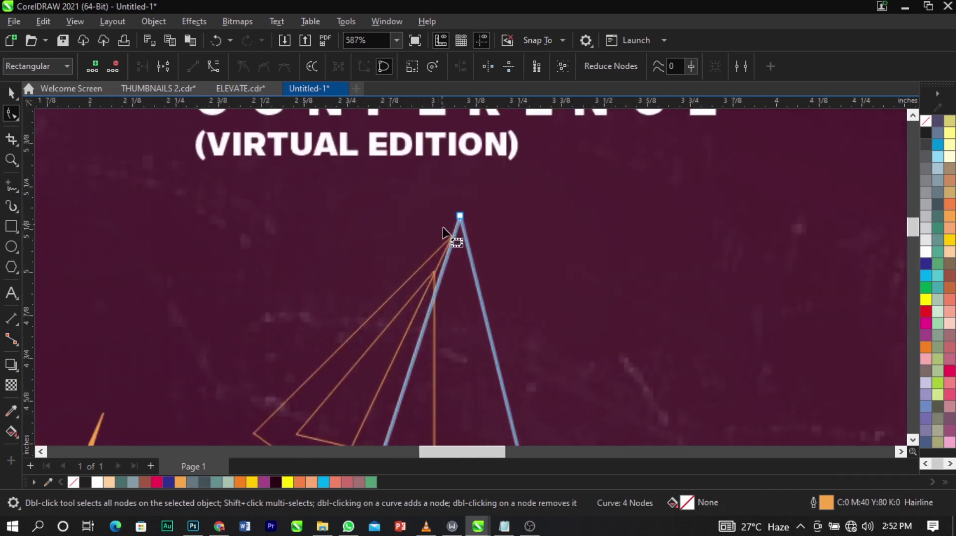
pyautogui.moveTo(483, 120); pyautogui.dragTo(458, 180)
pyautogui.scroll(3, 421, 295)
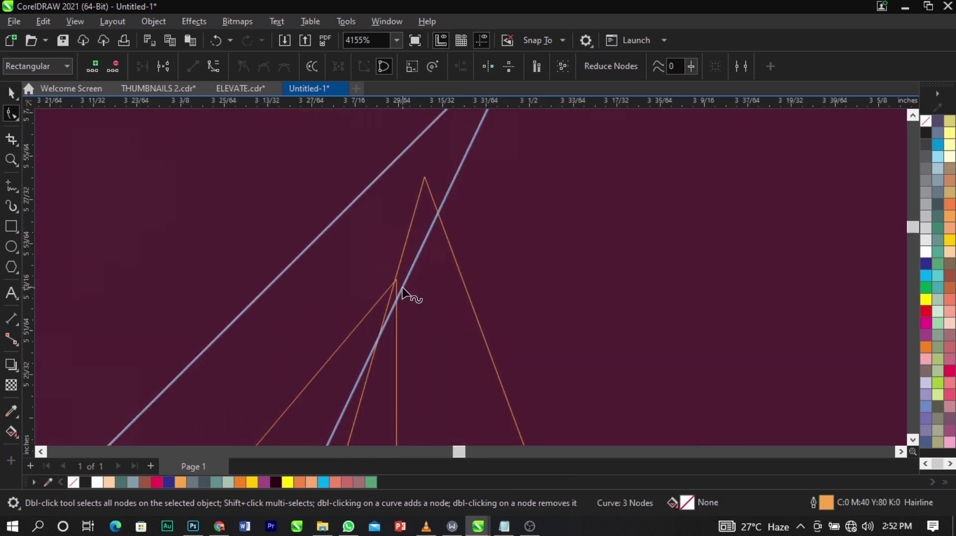
pyautogui.moveTo(401, 288); pyautogui.dragTo(368, 258)
pyautogui.scroll(3, 429, 295)
pyautogui.scroll(4, 373, 285)
pyautogui.scroll(-15, 418, 244)
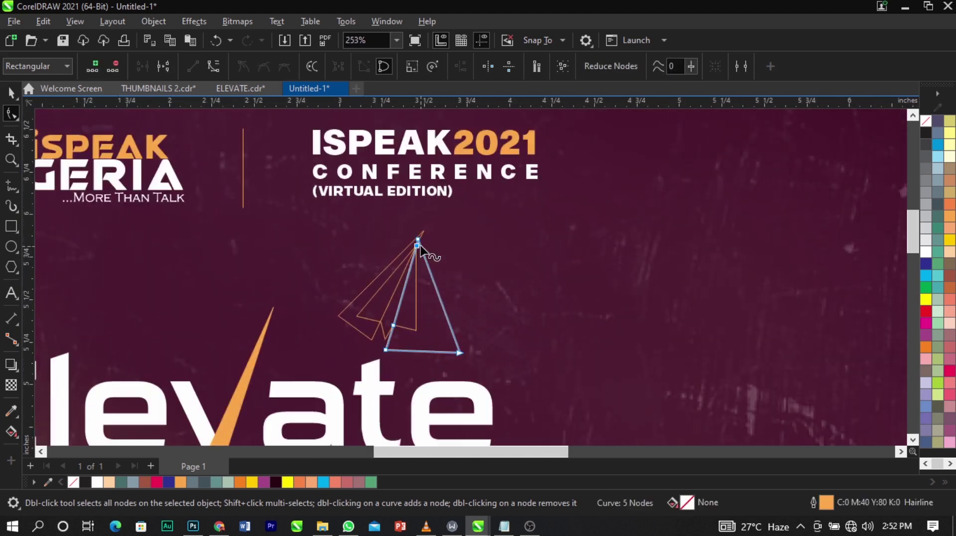
pyautogui.press('space')
pyautogui.scroll(2, 402, 294)
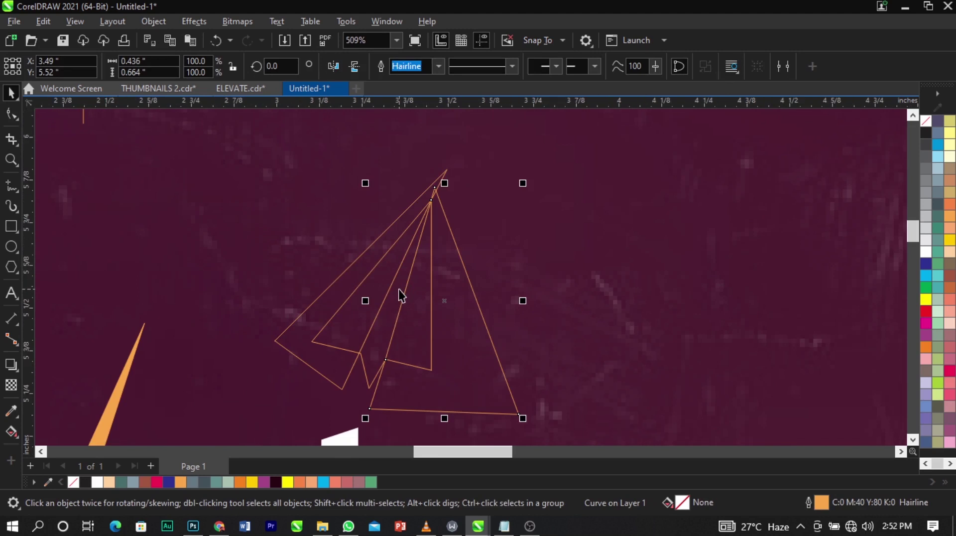
# Fill the inner fold dark maroon and both wings white, removing the wings' outlines.
pyautogui.click(384, 342)
pyautogui.click(277, 483)
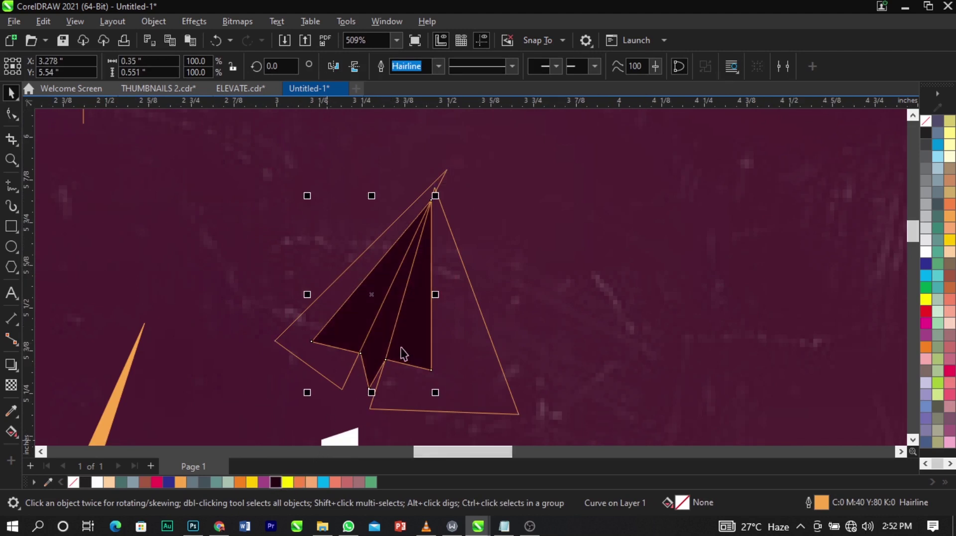
pyautogui.click(476, 346)
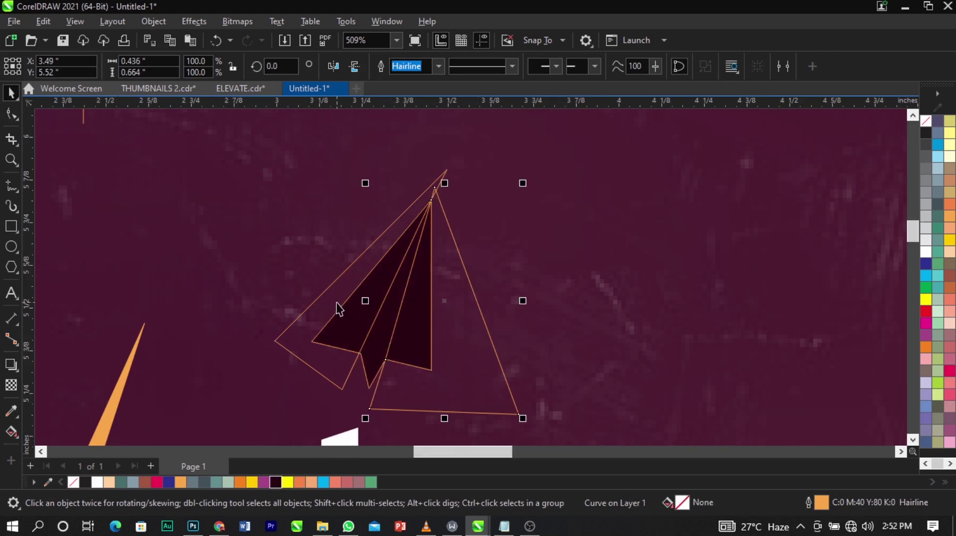
pyautogui.keyDown('shift'); pyautogui.click(336, 303); pyautogui.keyUp('shift')
pyautogui.click(928, 249)
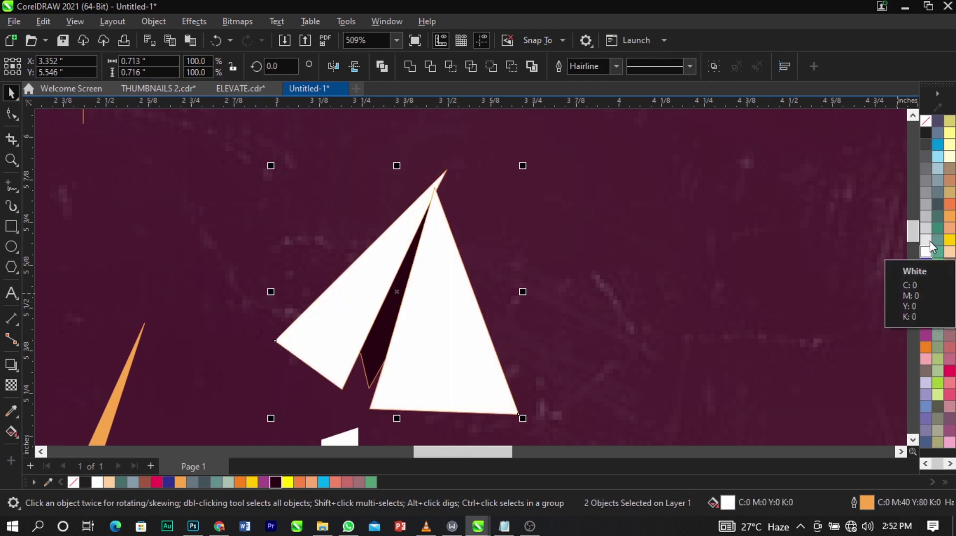
pyautogui.rightClick(926, 125)
pyautogui.click(922, 130)
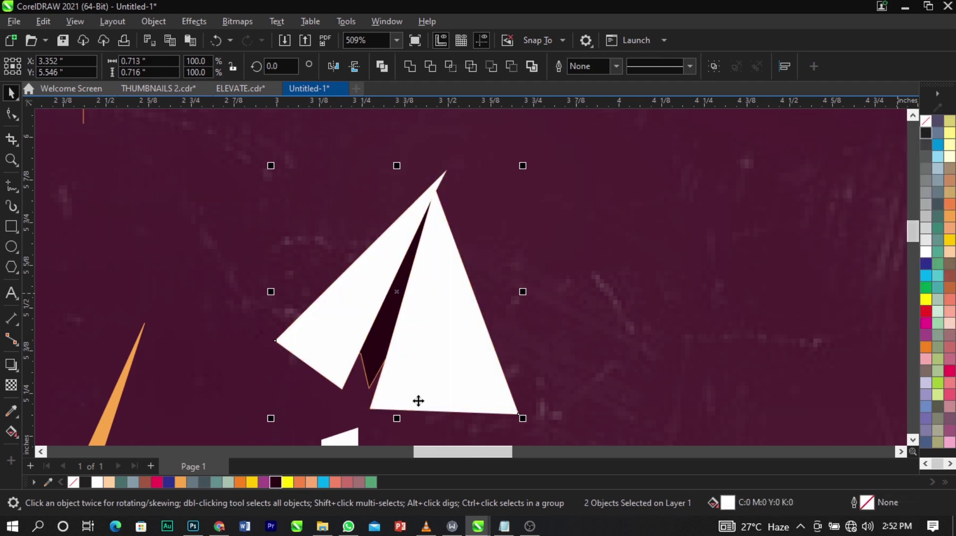
# PowerClip the white wings inside the fold shape and remove the plane's outline.
pyautogui.rightClick(337, 315)
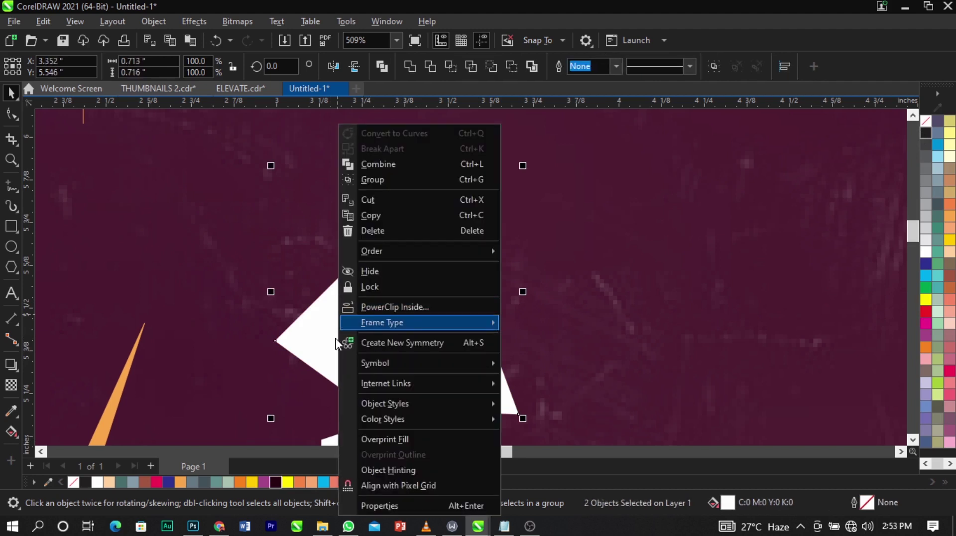
pyautogui.click(369, 309)
pyautogui.click(377, 356)
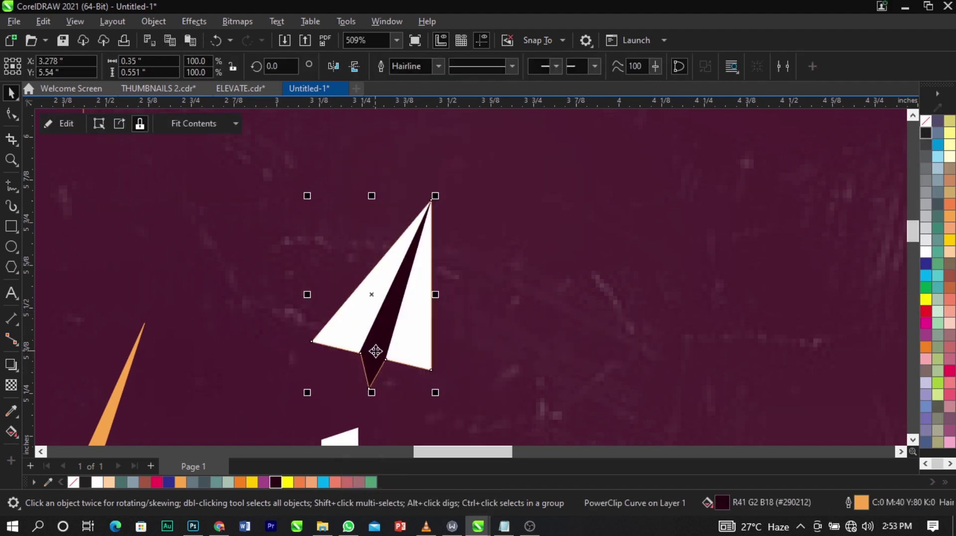
pyautogui.rightClick(929, 127)
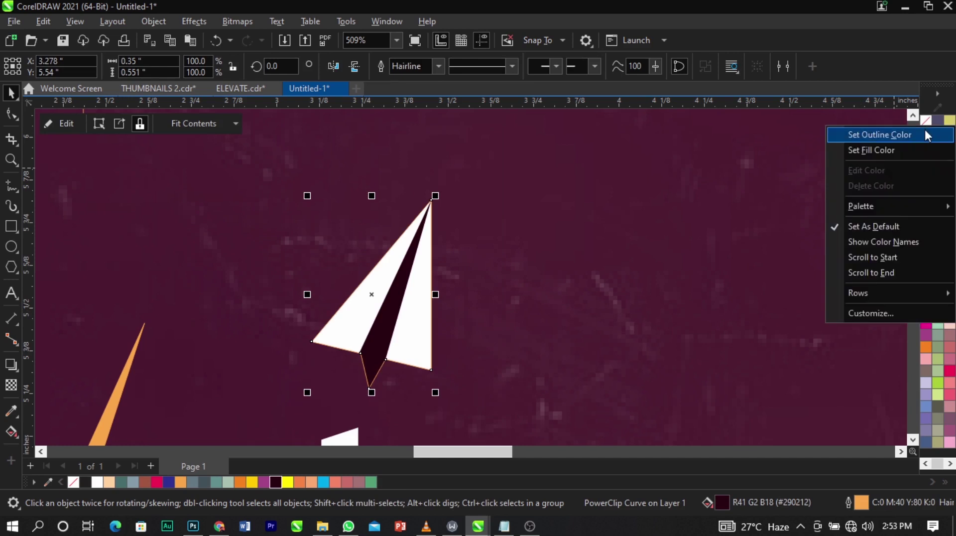
pyautogui.click(926, 134)
# Scale the paper plane to about 54% and move it onto the top of the v stroke.
pyautogui.moveTo(438, 198); pyautogui.dragTo(155, 325)
pyautogui.moveTo(164, 272); pyautogui.dragTo(178, 251)
pyautogui.scroll(2, 152, 357)
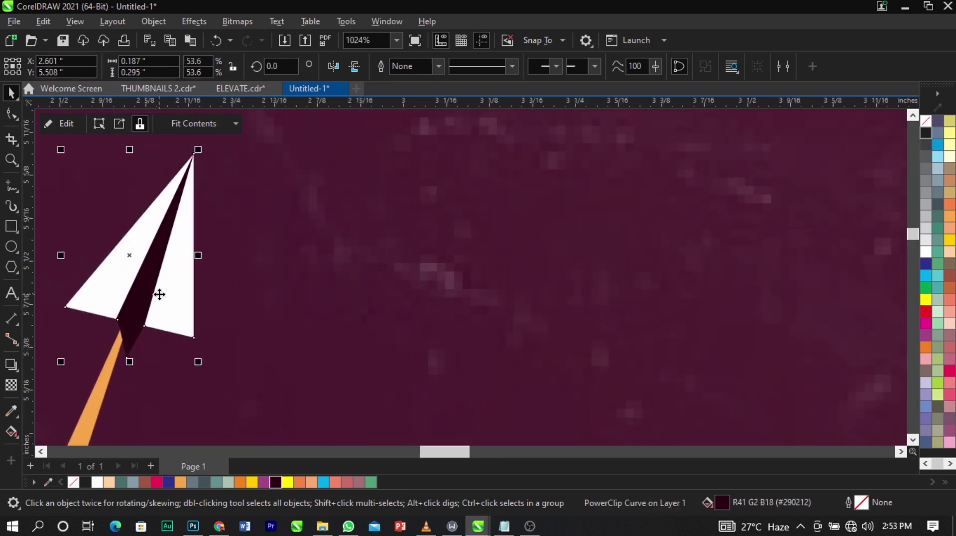
pyautogui.moveTo(159, 292); pyautogui.dragTo(141, 318)
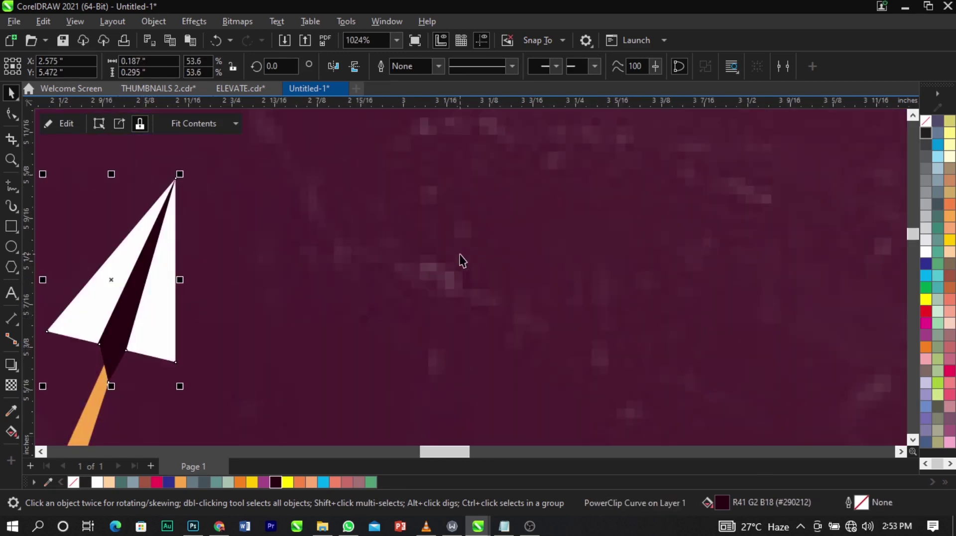
pyautogui.scroll(-4, 461, 256)
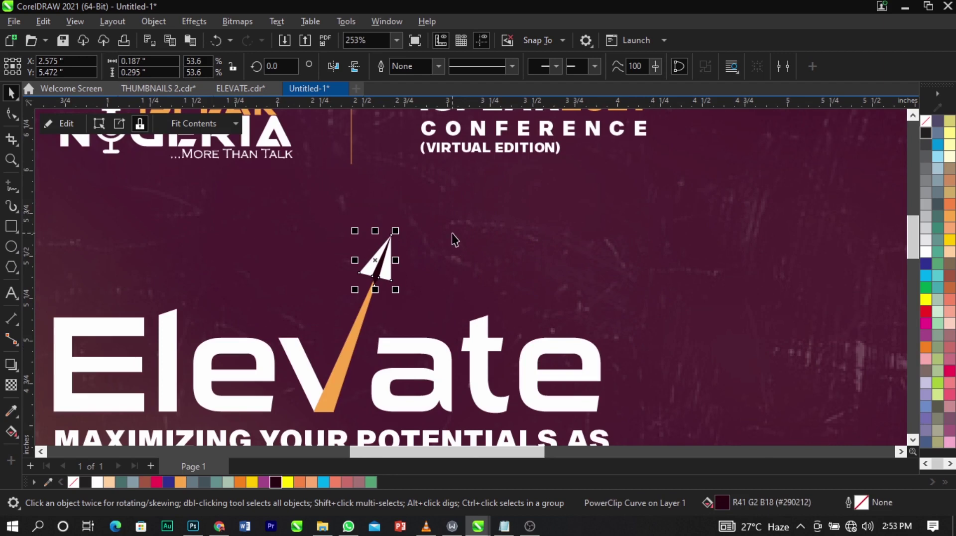
# Nudge the small white paper plane slightly left over the v stroke.
pyautogui.scroll(-2, 452, 233)
pyautogui.click(114, 194)
pyautogui.scroll(2, 228, 300)
pyautogui.click(536, 205)
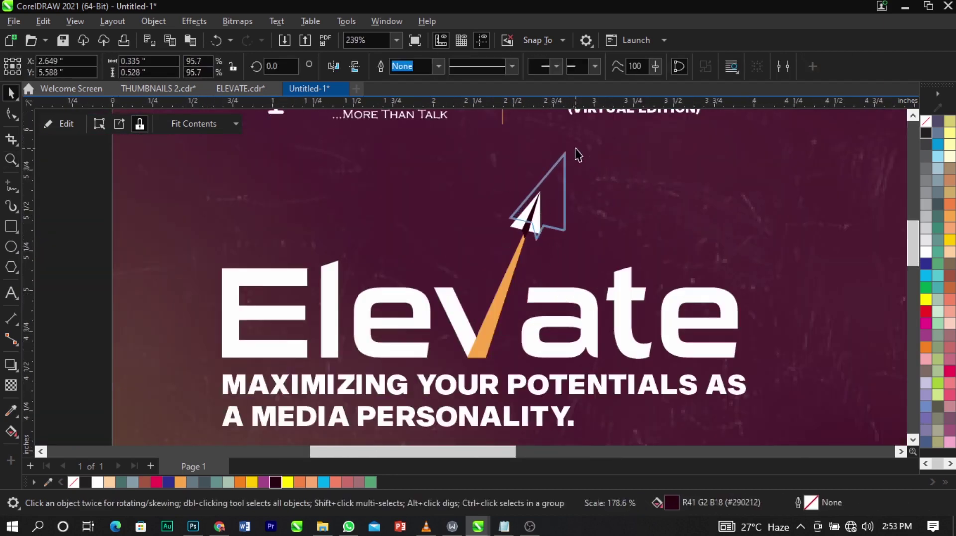
pyautogui.scroll(4, 552, 237)
pyautogui.moveTo(547, 235); pyautogui.dragTo(518, 243)
pyautogui.scroll(-6, 529, 244)
pyautogui.scroll(-4, 529, 244)
# Make the v stroke white with no outline, then select Elevate's remaining letters.
pyautogui.press('z')
pyautogui.moveTo(356, 207); pyautogui.dragTo(726, 342)
pyautogui.press('space')
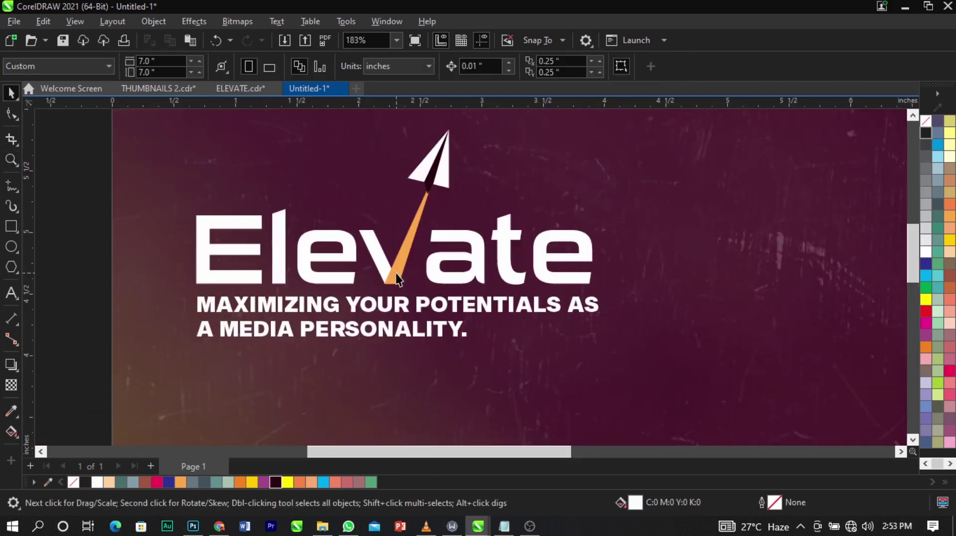
pyautogui.click(394, 268)
pyautogui.click(926, 252)
pyautogui.click(713, 234)
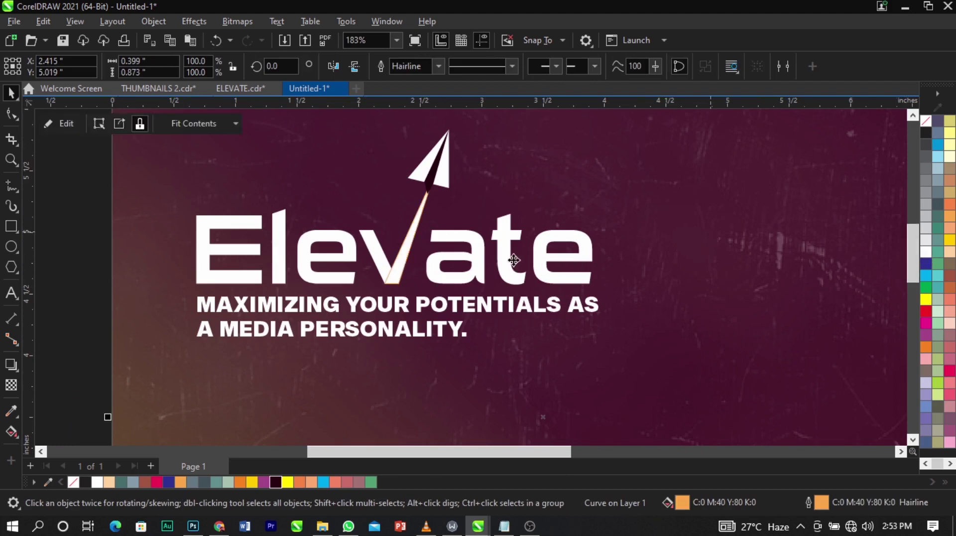
pyautogui.click(407, 250)
pyautogui.rightClick(925, 120)
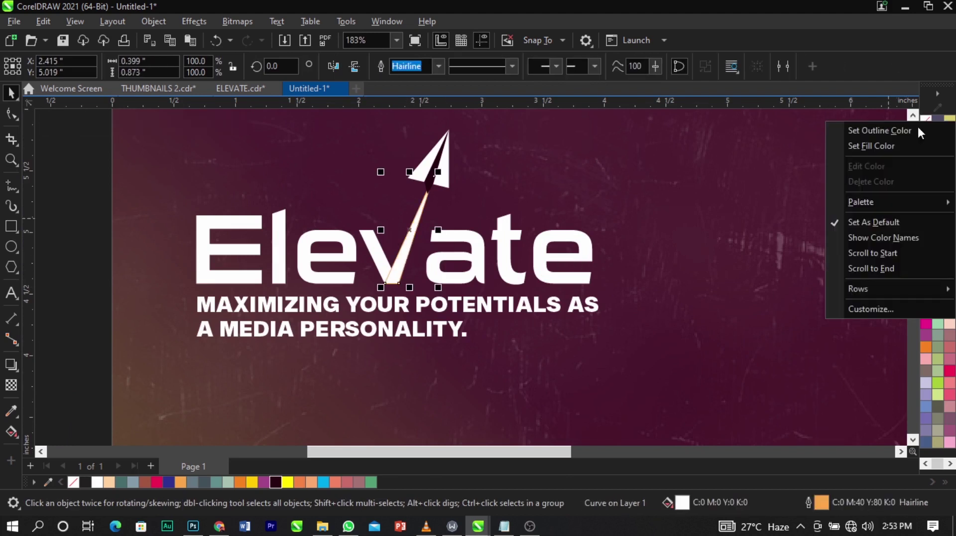
pyautogui.click(918, 126)
pyautogui.click(656, 241)
pyautogui.click(566, 268)
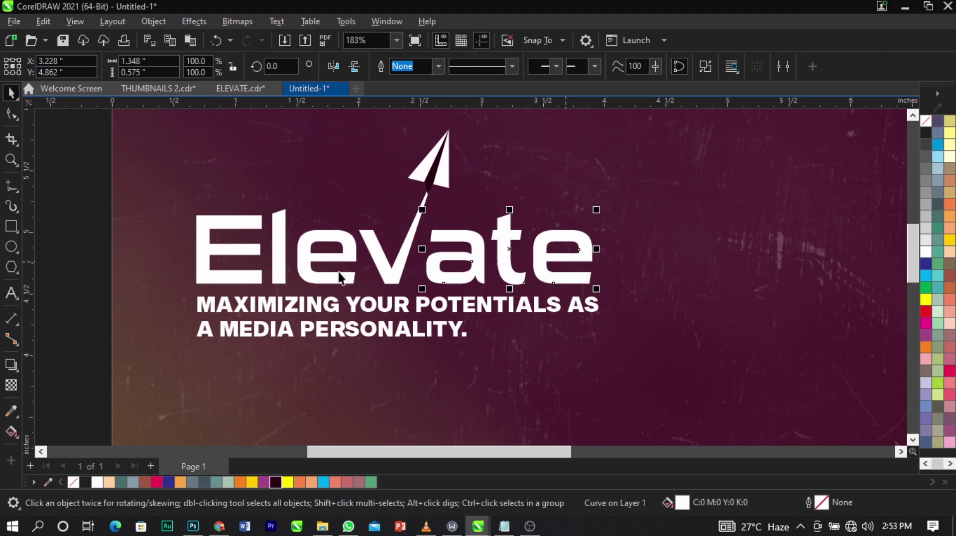
pyautogui.keyDown('shift'); pyautogui.click(278, 270); pyautogui.keyUp('shift')
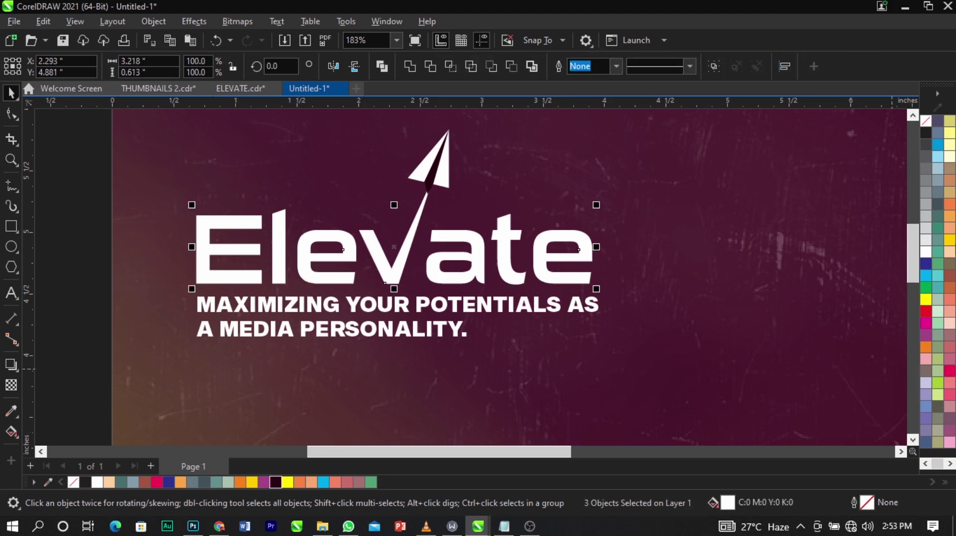
# Colour the Elevate letters orange, group them with the headline, and apply a Color Dodge transparency blend.
pyautogui.click(949, 216)
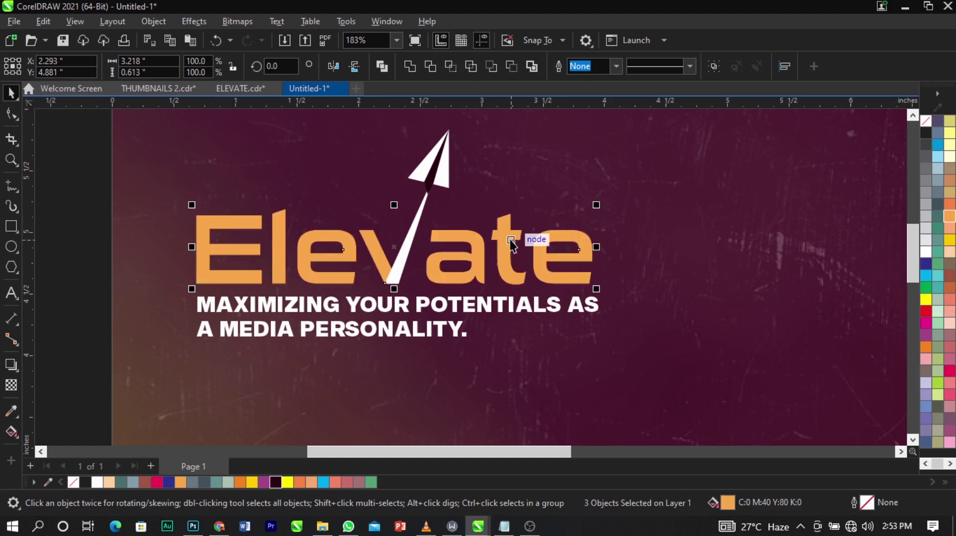
pyautogui.hotkey('ctrl', 'g')
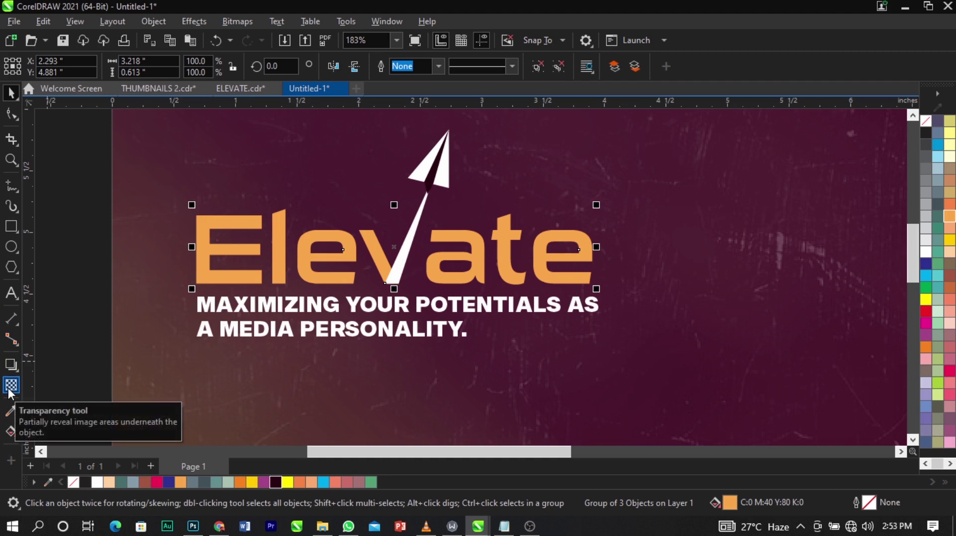
pyautogui.click(11, 386)
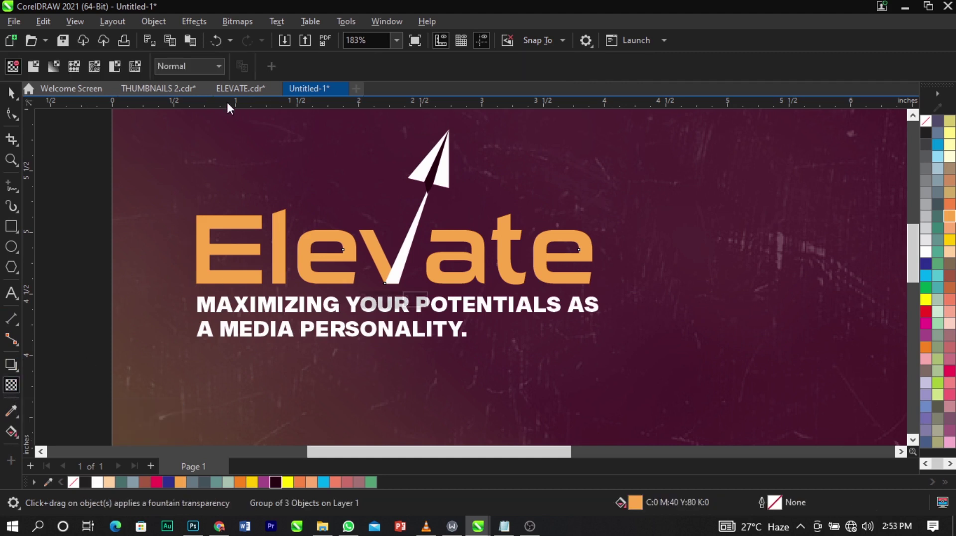
pyautogui.click(209, 70)
pyautogui.click(198, 393)
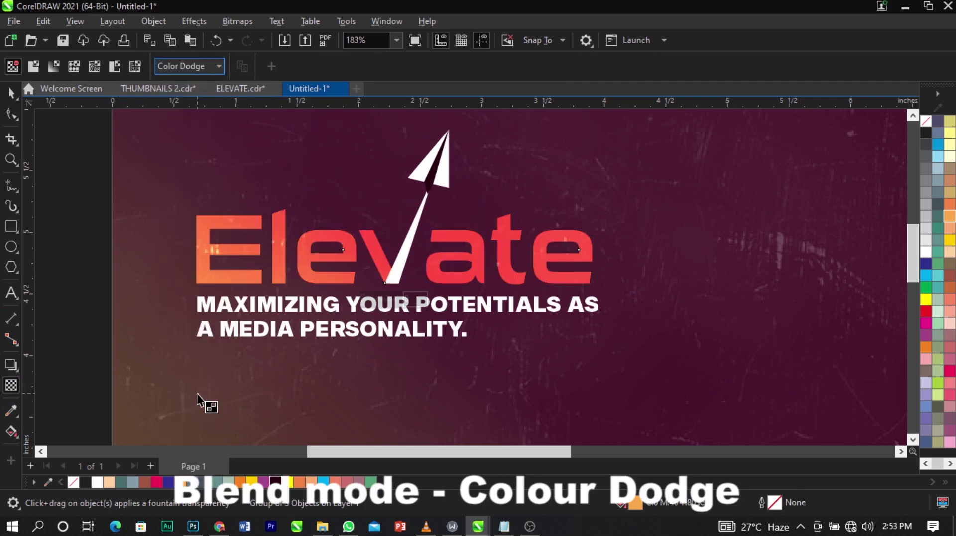
# Zoom out to the whole page, then zoom back in on the flyer.
pyautogui.scroll(-5, 399, 190)
pyautogui.press('space')
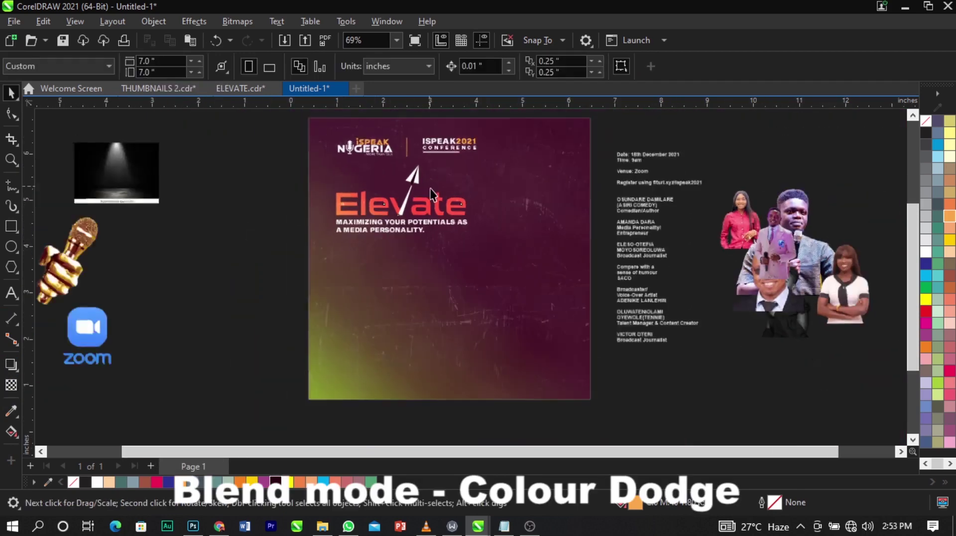
pyautogui.scroll(-2, 431, 188)
pyautogui.press('F2')
pyautogui.moveTo(190, 119); pyautogui.dragTo(639, 370)
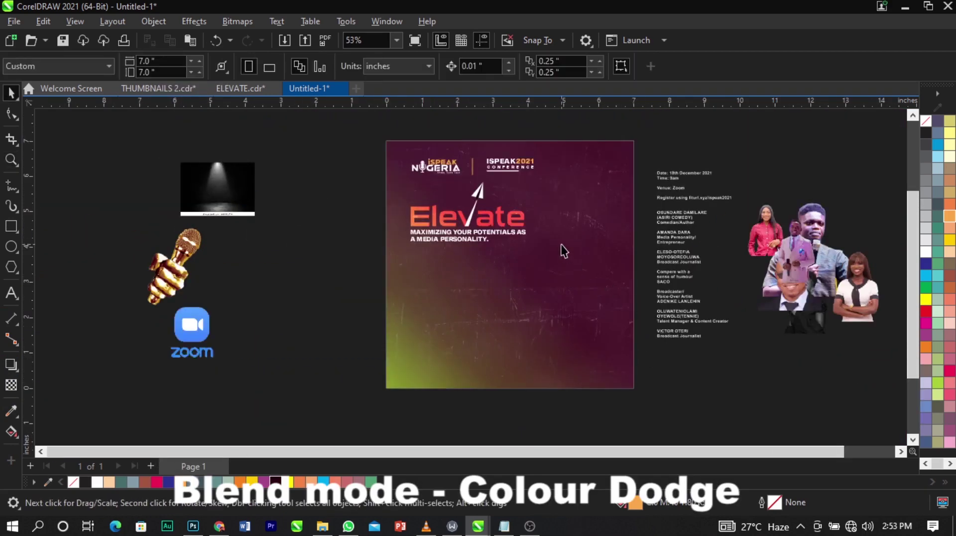
pyautogui.scroll(2, 561, 244)
pyautogui.scroll(-2, 425, 208)
pyautogui.scroll(2, 428, 207)
pyautogui.scroll(2, 211, 223)
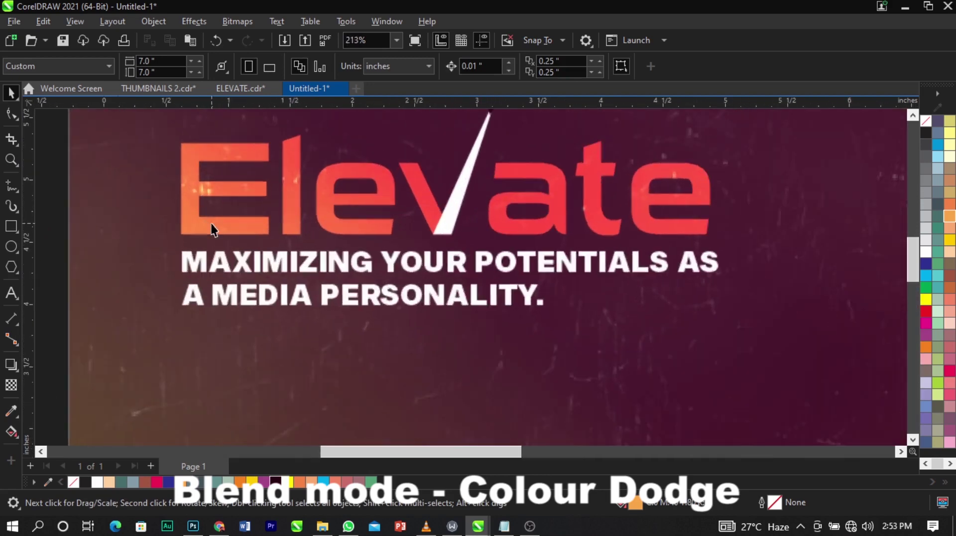
pyautogui.scroll(-3, 210, 223)
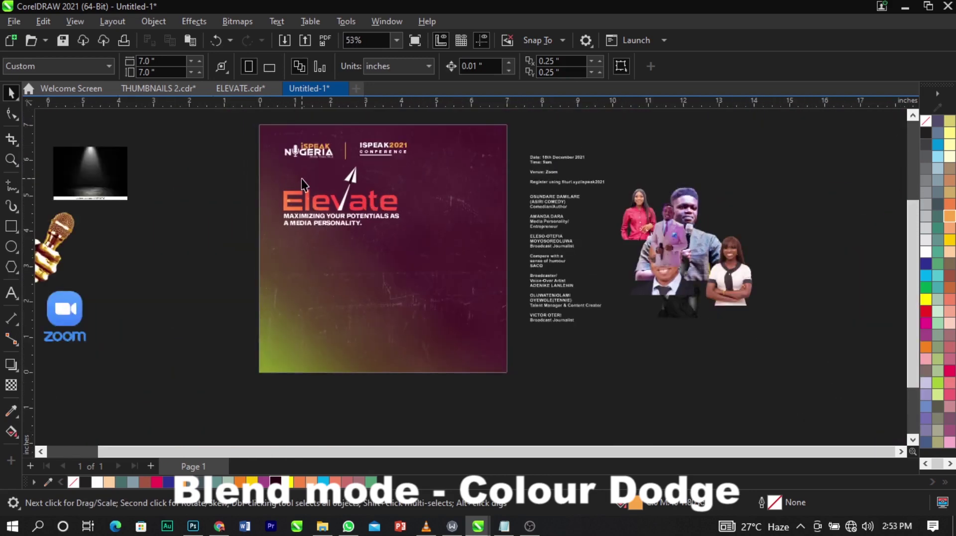
# Place the spotlight image at the top of the page, crop off its bottom and enlarge it.
pyautogui.moveTo(112, 172); pyautogui.dragTo(461, 191)
pyautogui.scroll(4, 449, 148)
pyautogui.moveTo(423, 291); pyautogui.dragTo(452, 214)
pyautogui.click(11, 113)
pyautogui.moveTo(282, 293); pyautogui.dragTo(634, 393)
pyautogui.press('space')
pyautogui.scroll(-2, 488, 264)
pyautogui.scroll(1, 564, 327)
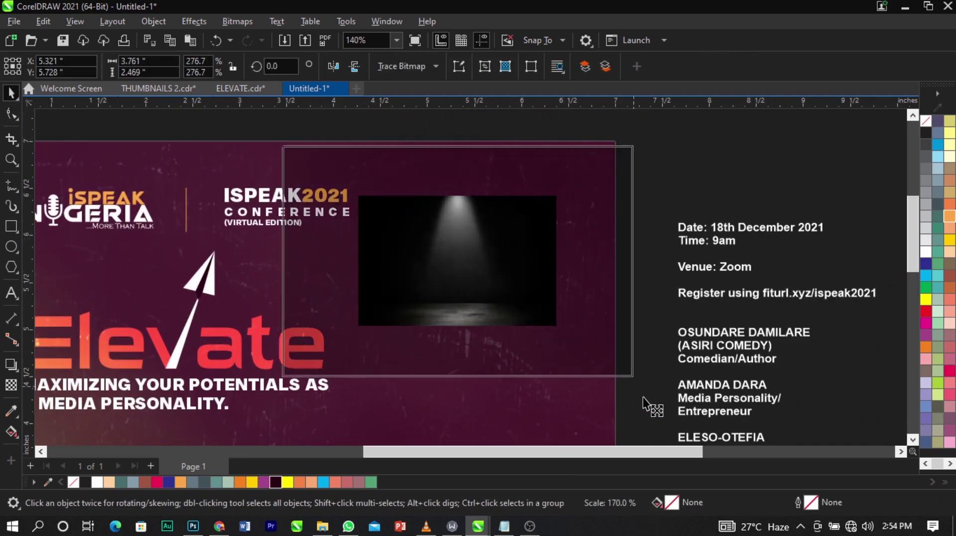
pyautogui.moveTo(482, 309); pyautogui.dragTo(500, 310)
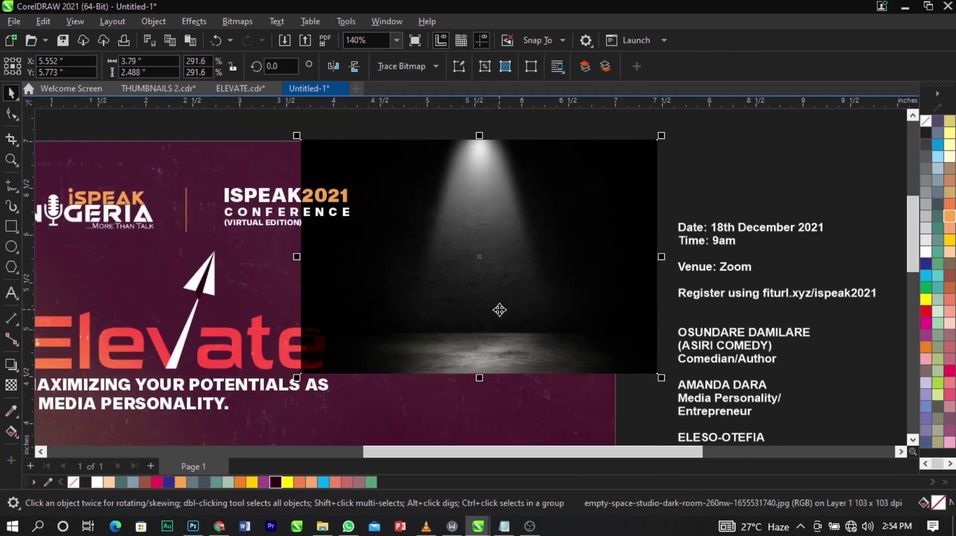
# Convert the spotlight to a 300 dpi bitmap, fade it downward and set its transparency to Screen.
pyautogui.click(11, 385)
pyautogui.moveTo(421, 264); pyautogui.dragTo(331, 263)
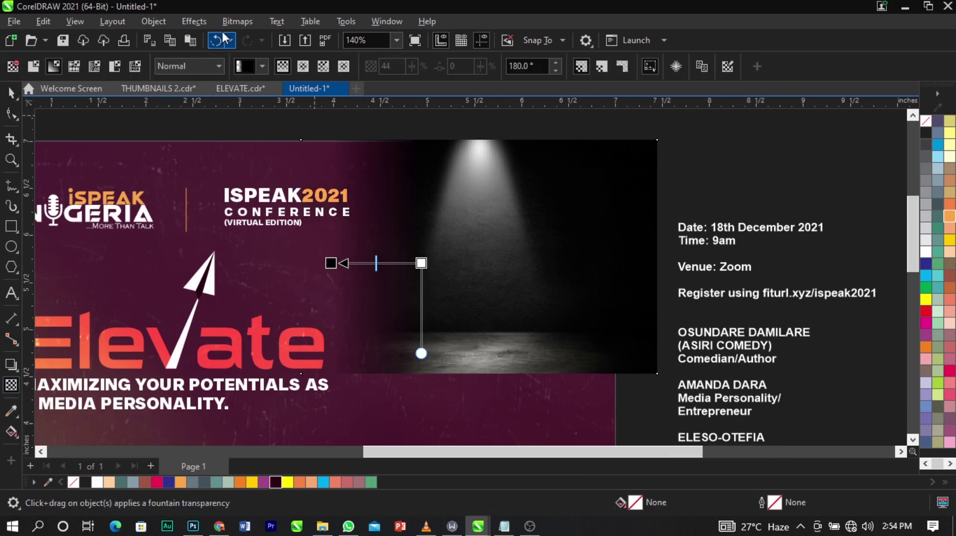
pyautogui.click(237, 21)
pyautogui.click(245, 35)
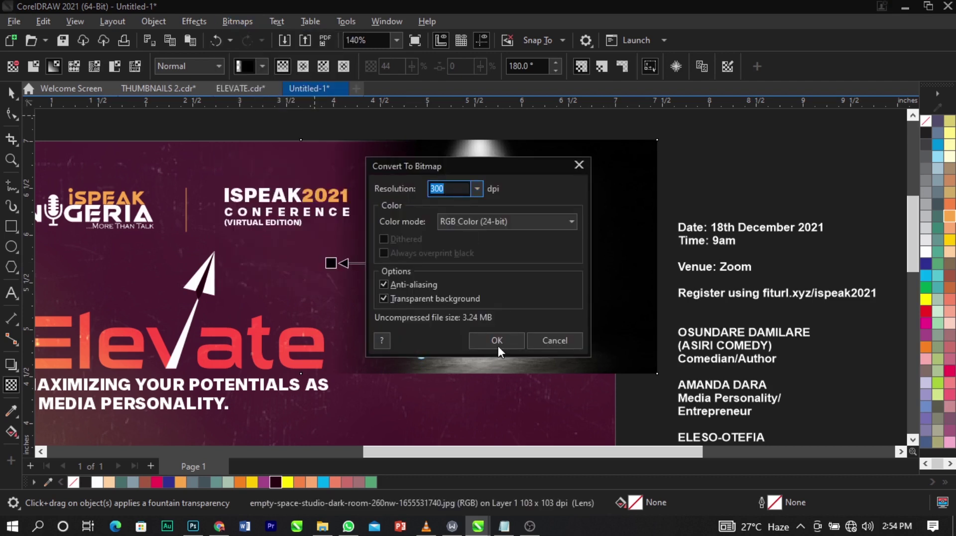
pyautogui.click(497, 340)
pyautogui.moveTo(490, 297); pyautogui.dragTo(490, 348)
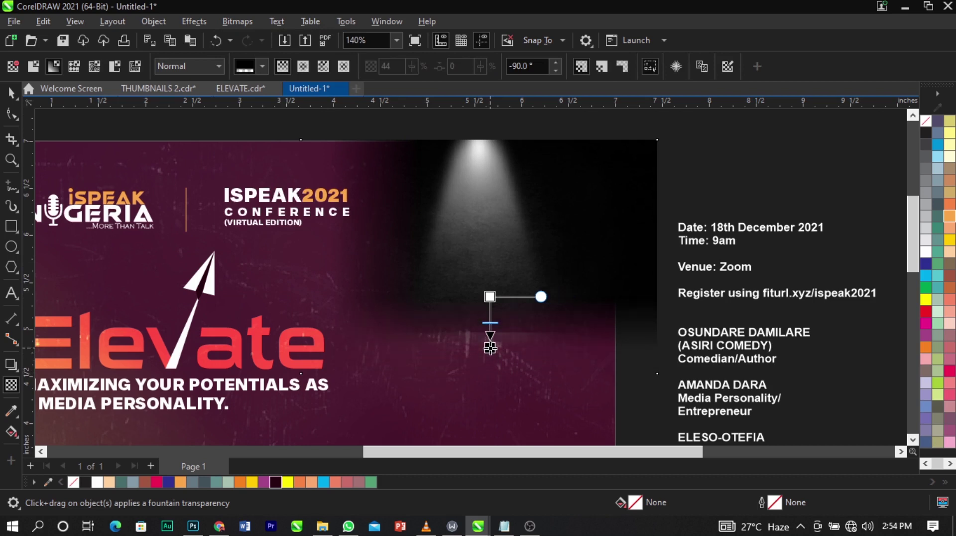
pyautogui.click(188, 69)
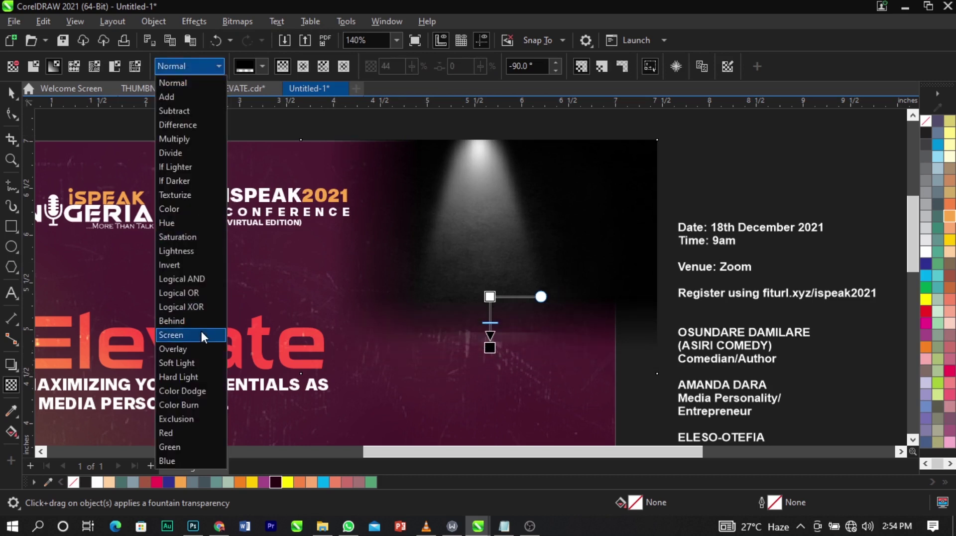
pyautogui.click(201, 329)
# PowerClip the spotlight inside the purple background, enlarging it and positioning it at the page top.
pyautogui.press('space')
pyautogui.scroll(-2, 476, 198)
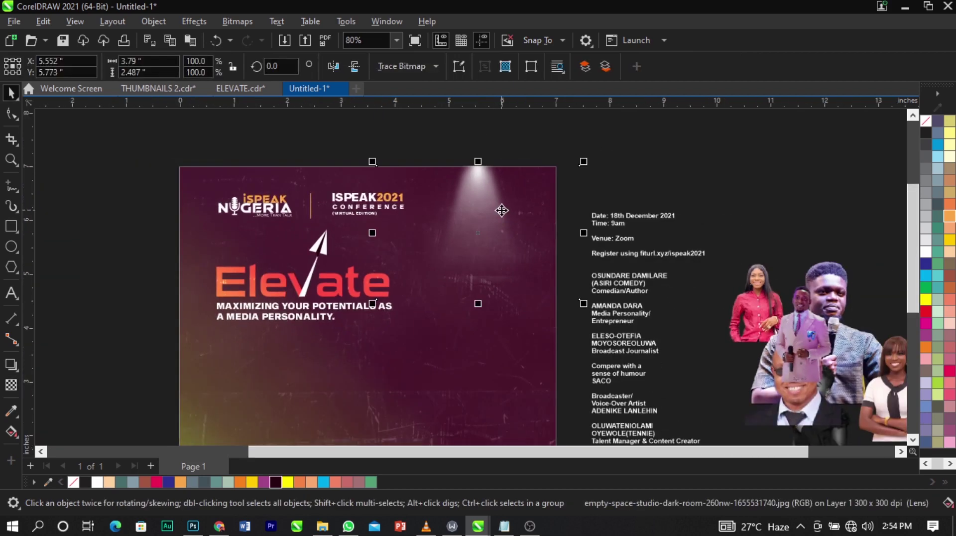
pyautogui.rightClick(501, 210)
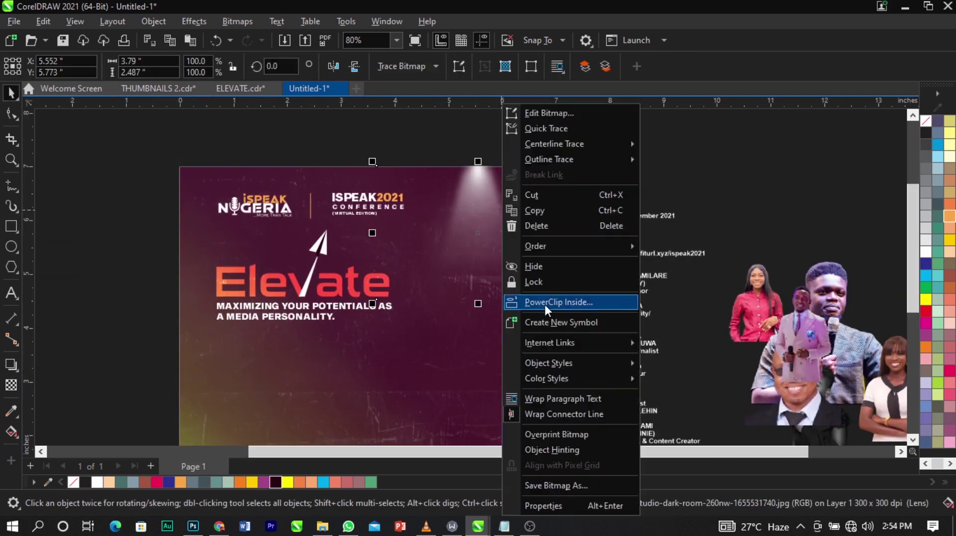
pyautogui.click(545, 304)
pyautogui.click(306, 398)
pyautogui.doubleClick(519, 232)
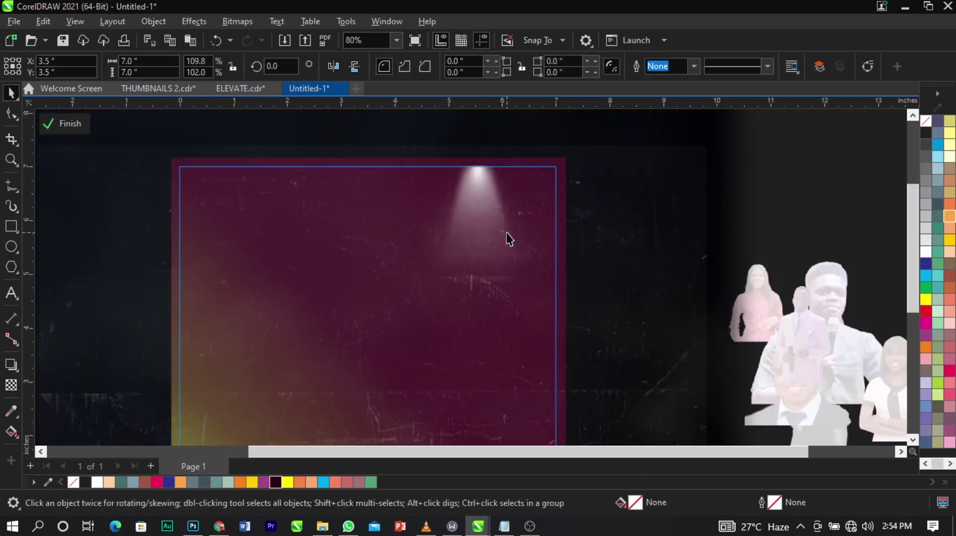
pyautogui.moveTo(583, 304); pyautogui.dragTo(617, 323)
pyautogui.moveTo(557, 273); pyautogui.dragTo(546, 282)
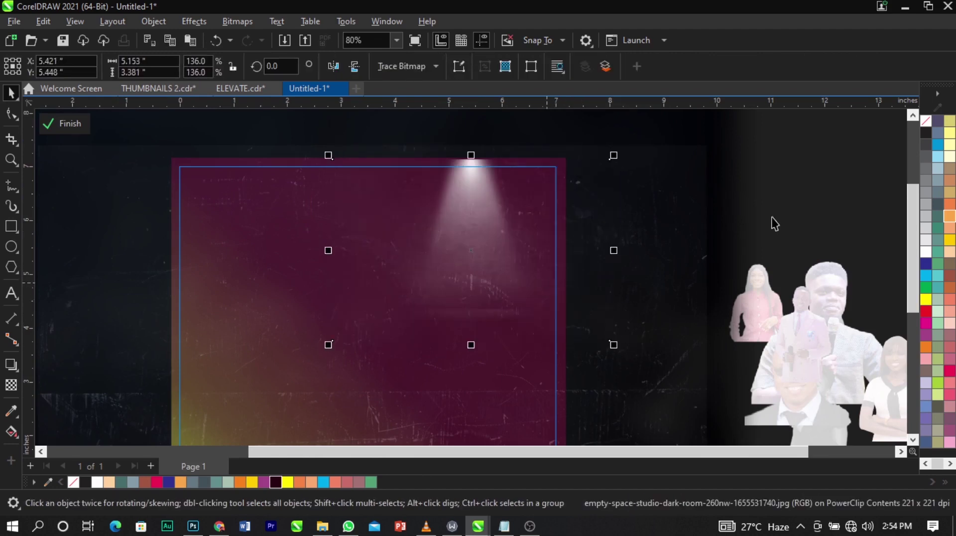
pyautogui.keyDown('ctrl'); pyautogui.click(771, 217); pyautogui.keyUp('ctrl')
pyautogui.click(778, 214)
pyautogui.scroll(-1, 543, 181)
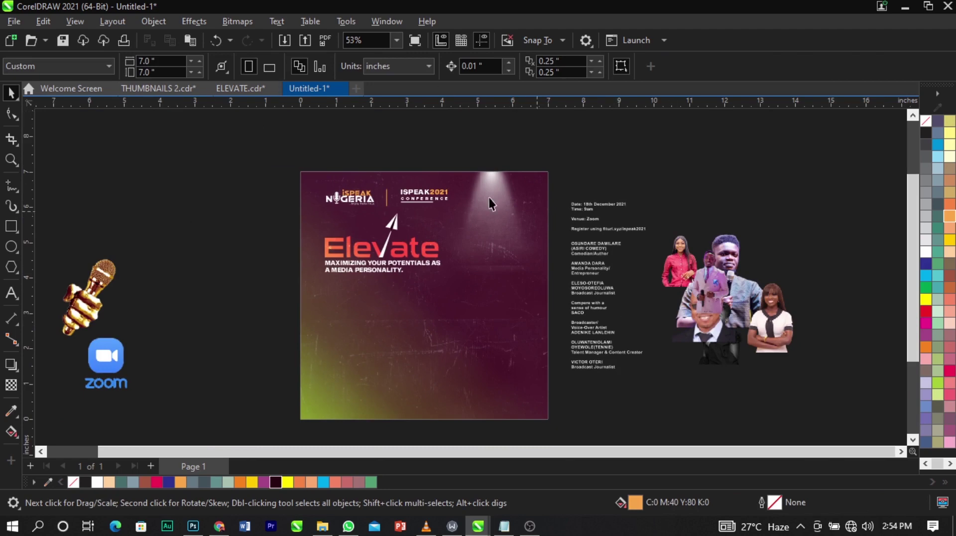
# Place the golden mic image on the page, tilted counter-clockwise and nudged into position.
pyautogui.moveTo(109, 283); pyautogui.dragTo(503, 229)
pyautogui.scroll(3, 518, 241)
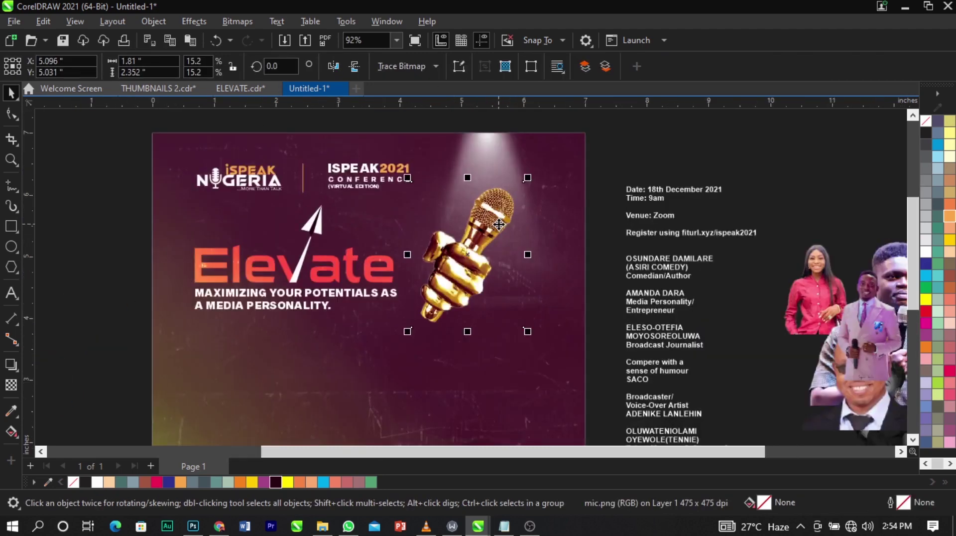
pyautogui.scroll(-2, 518, 242)
pyautogui.click(545, 348)
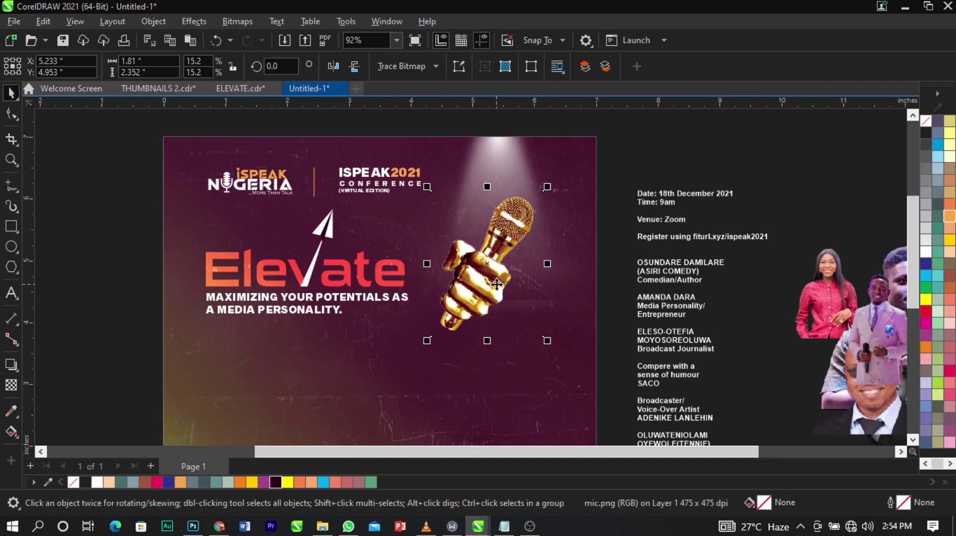
pyautogui.moveTo(551, 348); pyautogui.dragTo(580, 359)
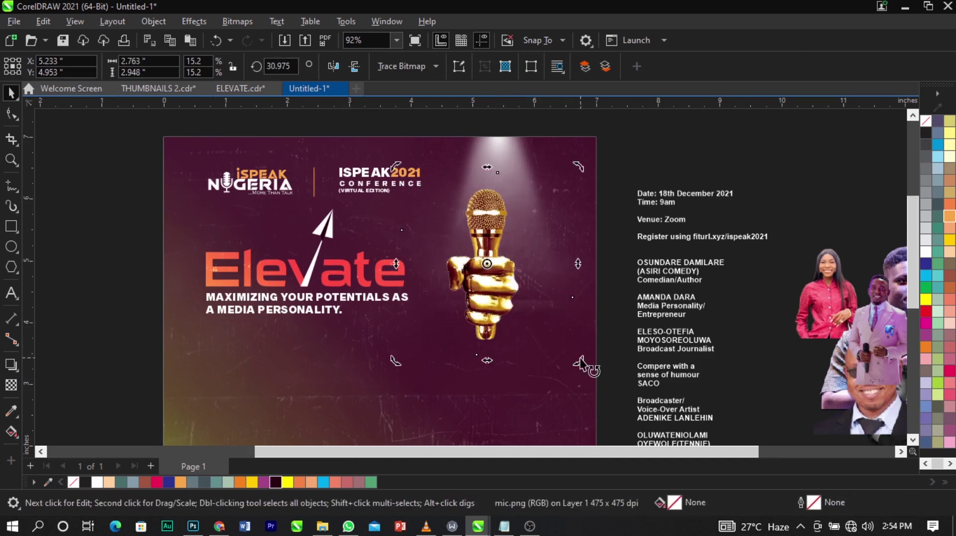
pyautogui.moveTo(484, 310); pyautogui.dragTo(499, 320)
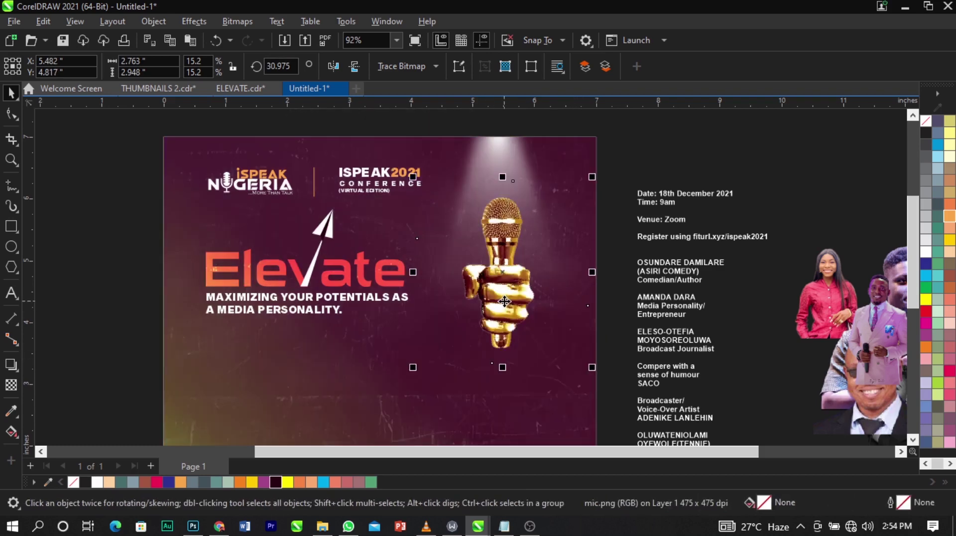
pyautogui.scroll(1, 592, 378)
pyautogui.scroll(1, 592, 378)
pyautogui.moveTo(596, 372); pyautogui.dragTo(617, 405)
pyautogui.click(510, 313)
pyautogui.scroll(2, 482, 226)
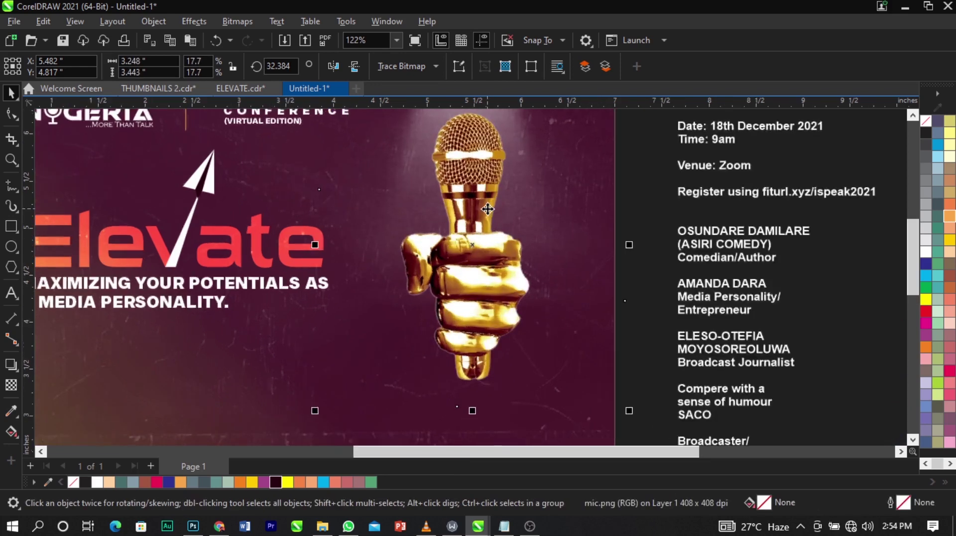
pyautogui.moveTo(482, 226); pyautogui.dragTo(480, 222)
pyautogui.scroll(-3, 480, 222)
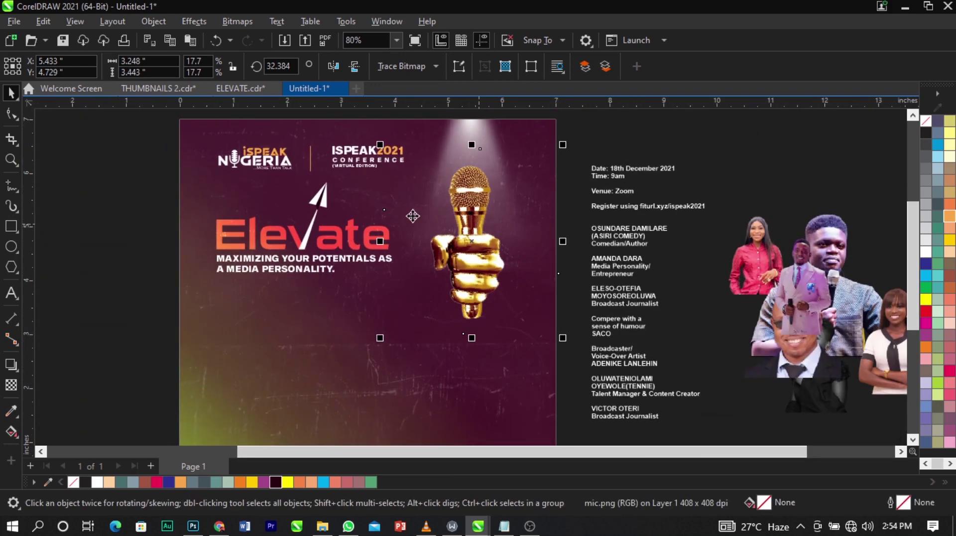
# Fade out the lower part of the mic with a transparency, then enlarge it and move it slightly down.
pyautogui.click(14, 385)
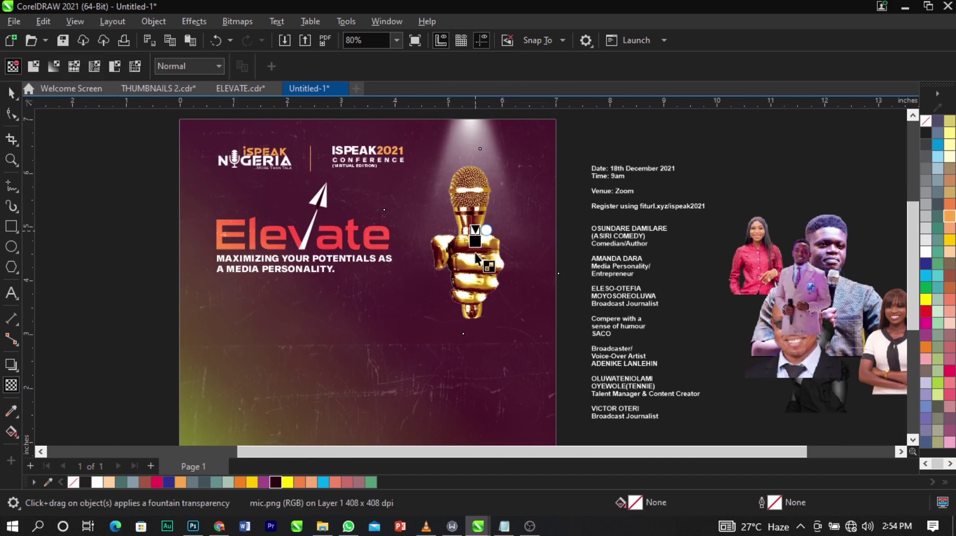
pyautogui.moveTo(477, 258); pyautogui.dragTo(475, 215)
pyautogui.press('space')
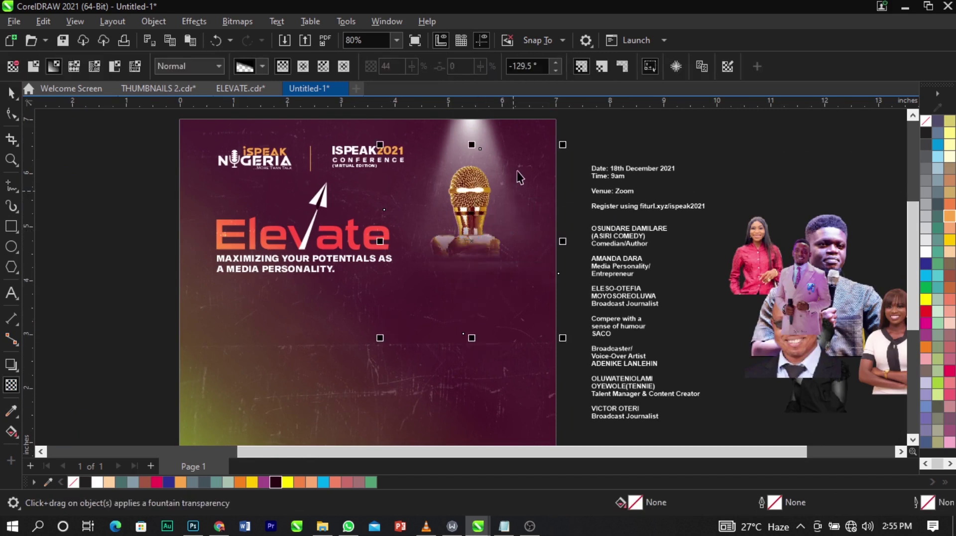
pyautogui.scroll(2, 539, 149)
pyautogui.scroll(-2, 454, 205)
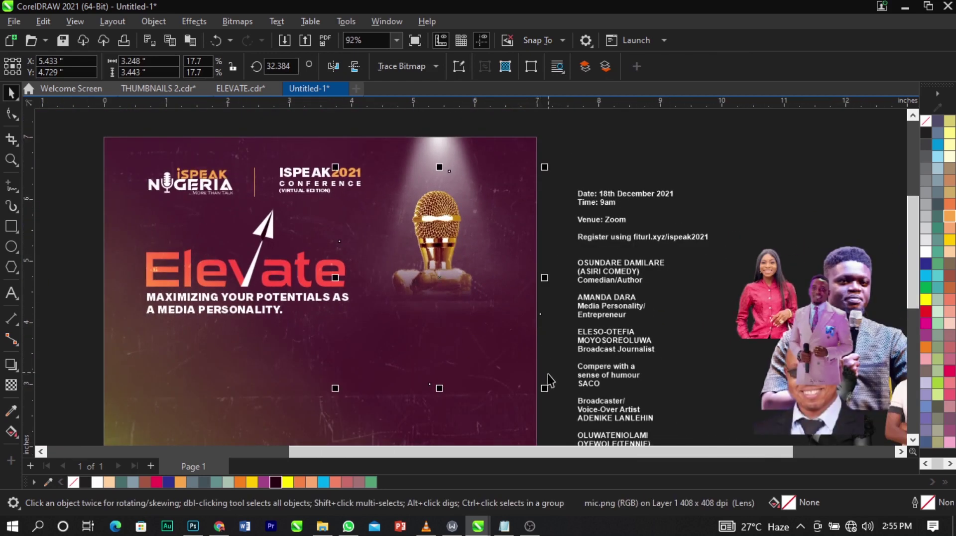
pyautogui.moveTo(548, 394); pyautogui.dragTo(575, 423)
pyautogui.moveTo(457, 257); pyautogui.dragTo(463, 271)
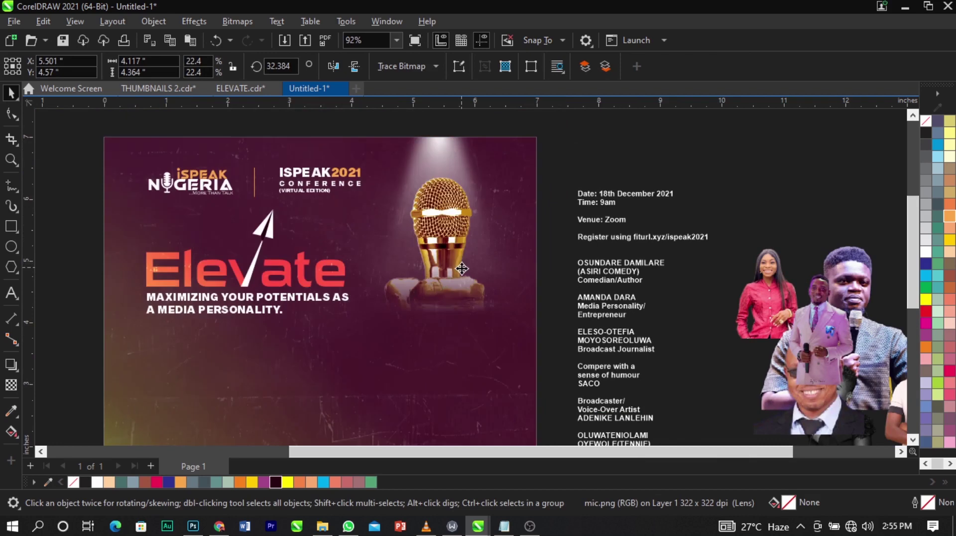
# PowerClip the mic inside the flyer background and zoom in around the artwork.
pyautogui.rightClick(462, 271)
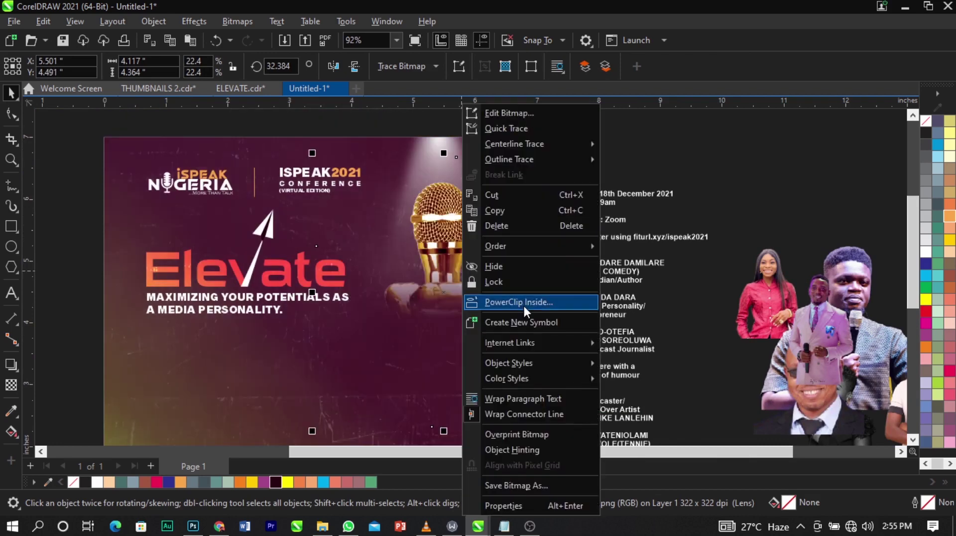
pyautogui.click(523, 301)
pyautogui.click(194, 359)
pyautogui.press('Escape')
pyautogui.scroll(-2, 547, 149)
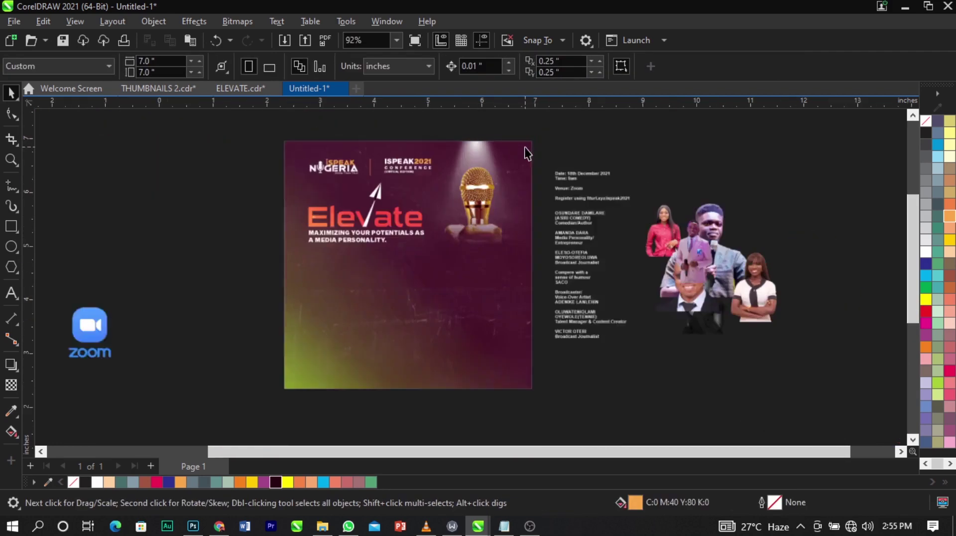
pyautogui.press('z')
pyautogui.moveTo(208, 132); pyautogui.dragTo(669, 397)
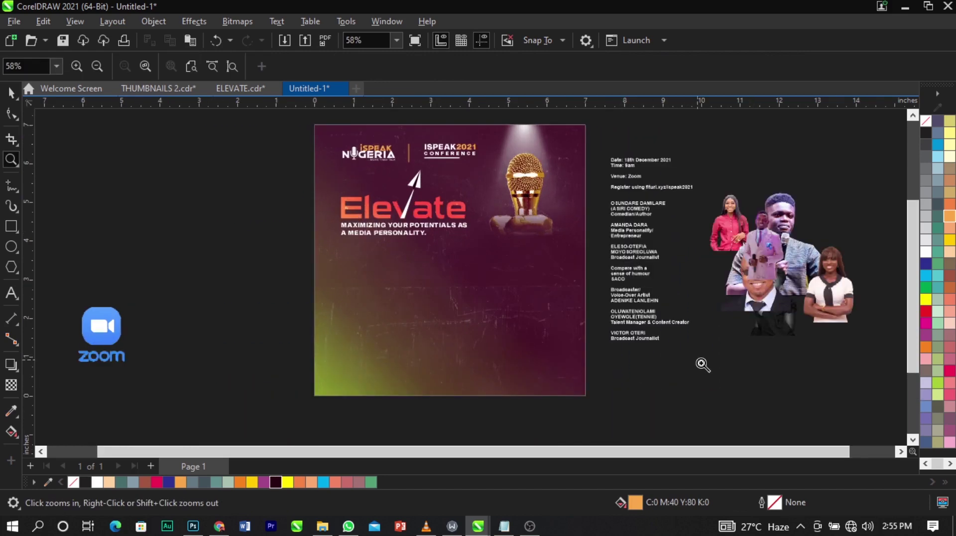
pyautogui.press('space')
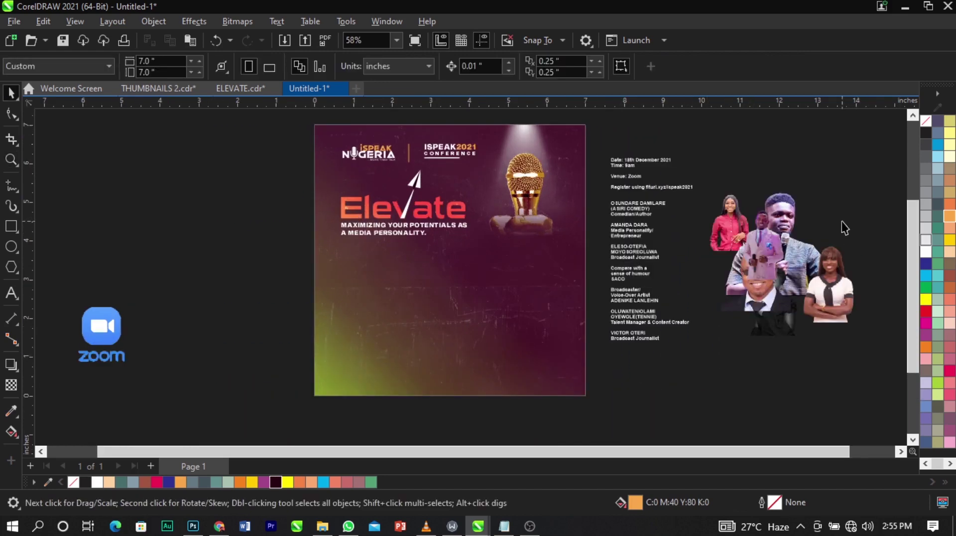
# Draw a box below the tagline and align the vertical guide with its left edge.
pyautogui.scroll(2, 539, 297)
pyautogui.scroll(-2, 448, 255)
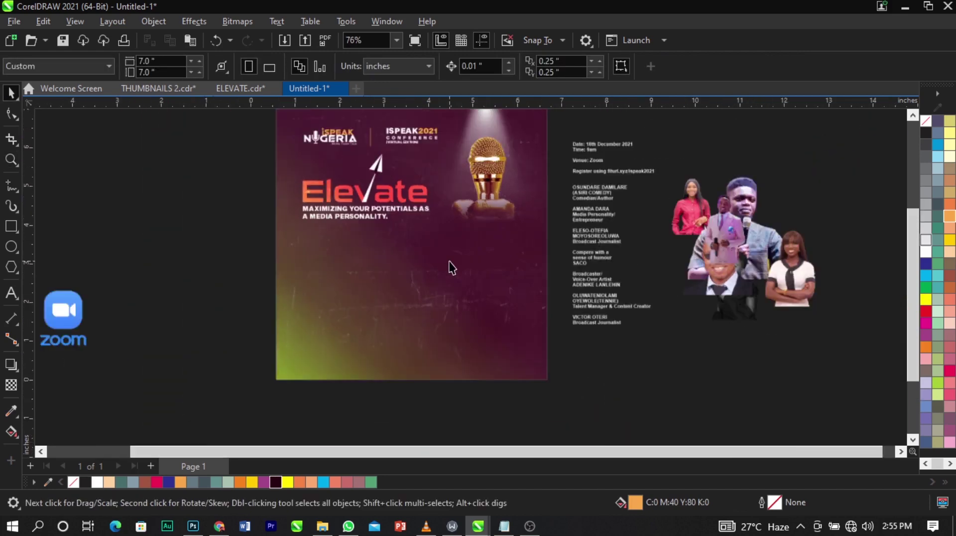
pyautogui.scroll(2, 450, 261)
pyautogui.click(12, 229)
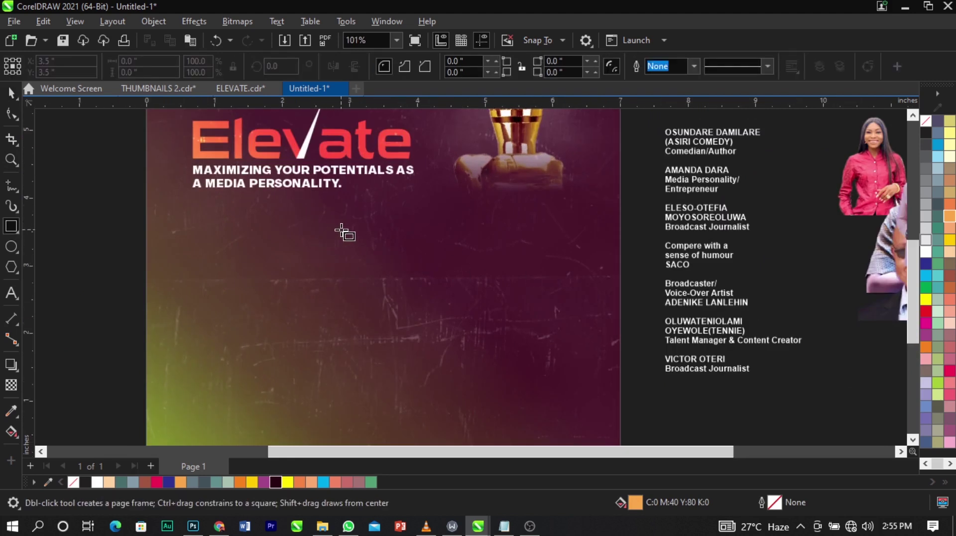
pyautogui.moveTo(341, 230)
pyautogui.mouseDown()
pyautogui.moveTo(435, 335)
pyautogui.moveTo(427, 325)
pyautogui.mouseUp()
pyautogui.press('space')
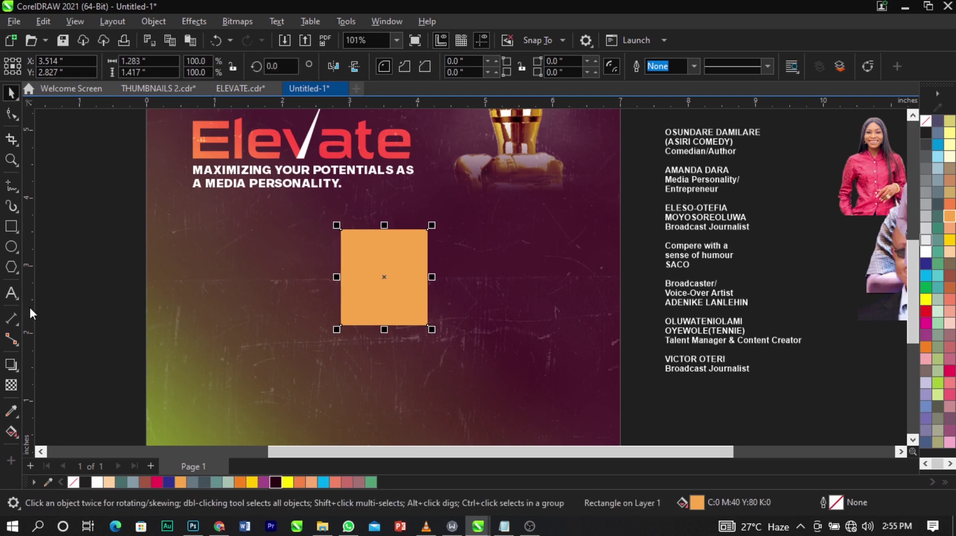
pyautogui.moveTo(336, 345); pyautogui.dragTo(342, 358)
# Duplicate the box into a row of three evenly spaced boxes, narrow the row and move it up.
pyautogui.scroll(5, 347, 281)
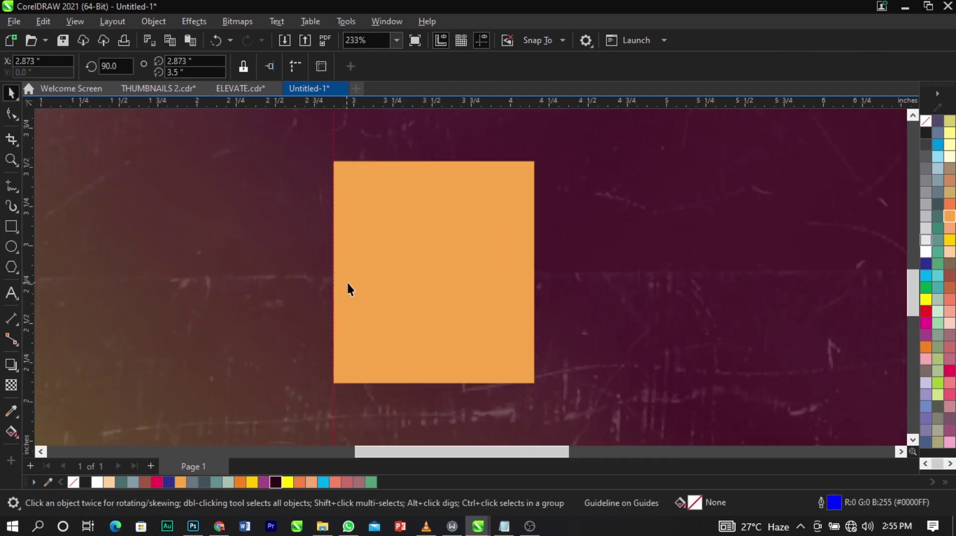
pyautogui.scroll(-5, 348, 281)
pyautogui.scroll(3, 380, 272)
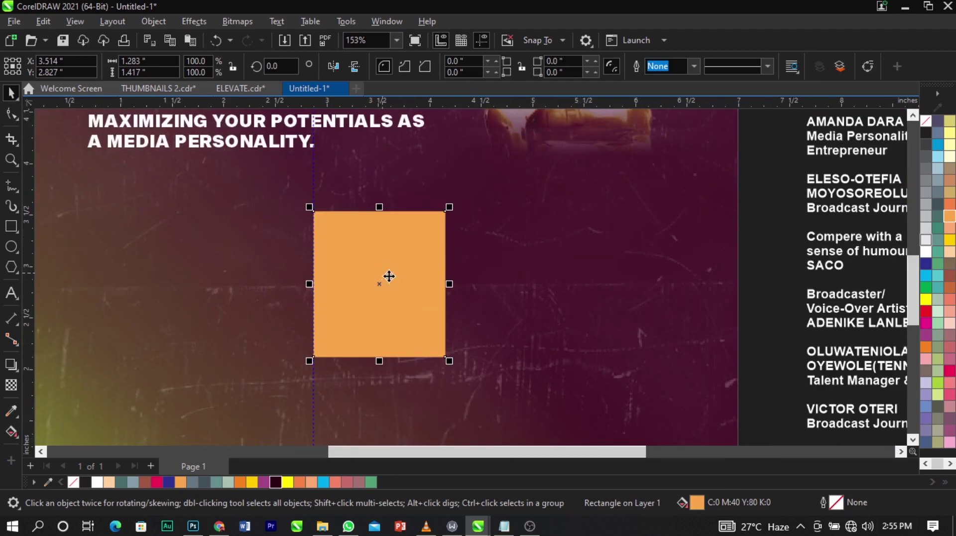
pyautogui.moveTo(451, 286); pyautogui.dragTo(449, 287)
pyautogui.moveTo(381, 287); pyautogui.dragTo(500, 286)
pyautogui.rightClick(500, 287)
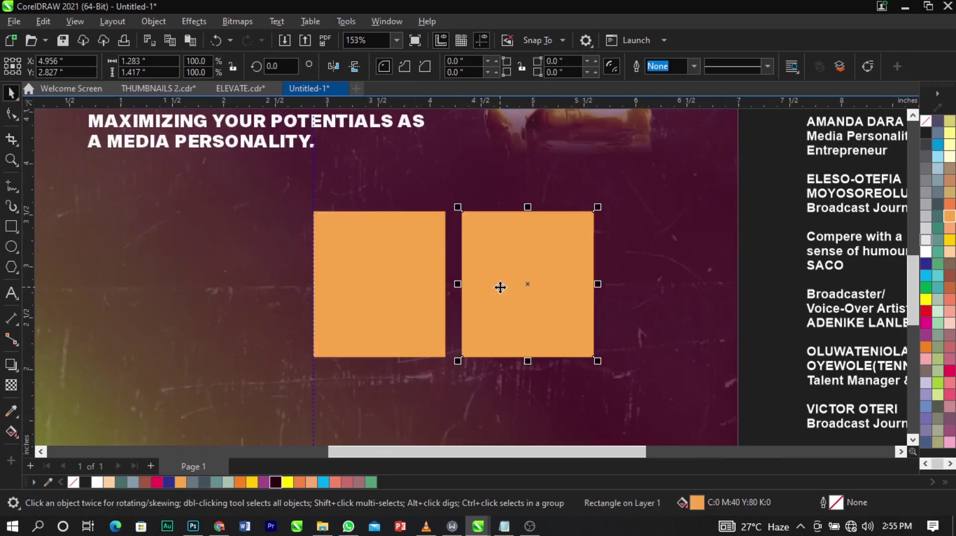
pyautogui.hotkey('ctrl', 'r')
pyautogui.moveTo(762, 193); pyautogui.dragTo(305, 371)
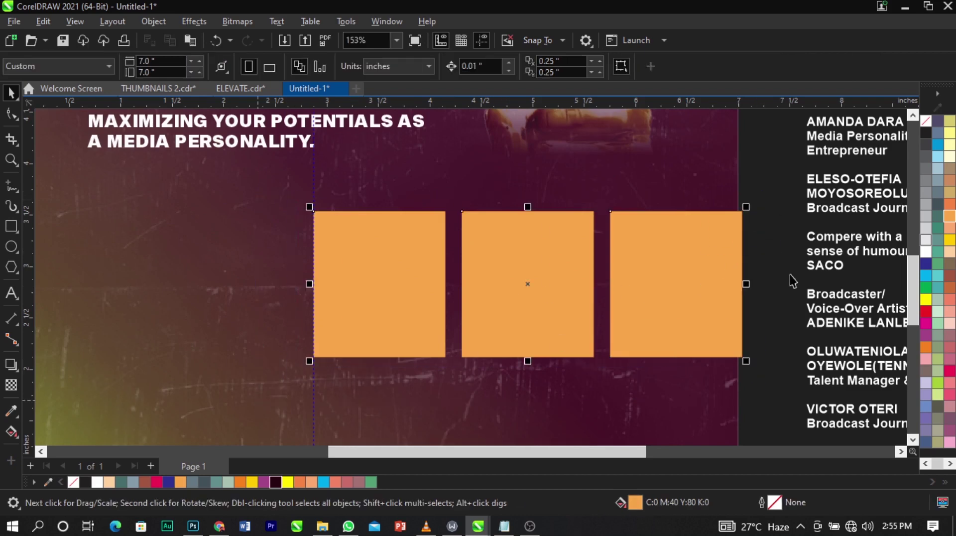
pyautogui.moveTo(747, 285); pyautogui.dragTo(713, 289)
pyautogui.scroll(-3, 458, 248)
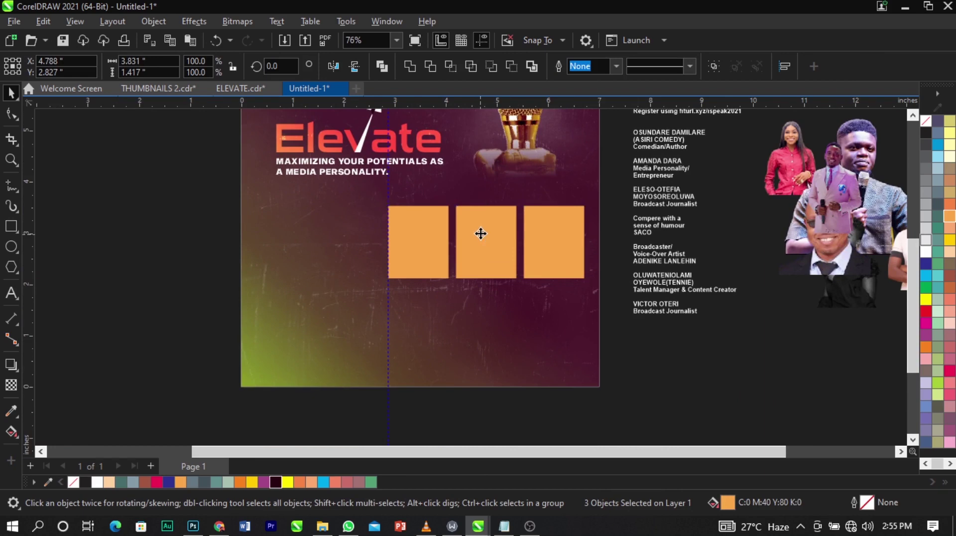
pyautogui.moveTo(481, 234); pyautogui.dragTo(490, 317)
# Copy the row below as a second row, shorten all six boxes and nudge them into place.
pyautogui.moveTo(644, 401); pyautogui.dragTo(306, 185)
pyautogui.scroll(2, 460, 286)
pyautogui.moveTo(482, 407); pyautogui.dragTo(482, 390)
pyautogui.scroll(-2, 485, 260)
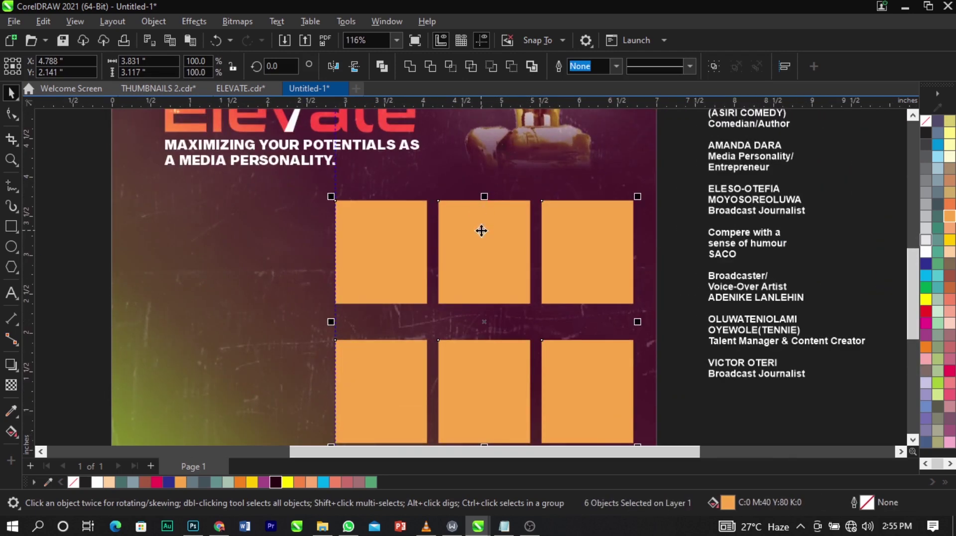
pyautogui.moveTo(481, 230); pyautogui.dragTo(478, 225)
pyautogui.scroll(-1, 479, 225)
pyautogui.press('z')
pyautogui.moveTo(233, 173); pyautogui.dragTo(306, 261)
pyautogui.press('space')
pyautogui.scroll(2, 574, 328)
pyautogui.moveTo(590, 309); pyautogui.dragTo(593, 303)
# Select the top row, then the flyer background, and finally the bottom-right box.
pyautogui.scroll(-1, 593, 303)
pyautogui.click(410, 403)
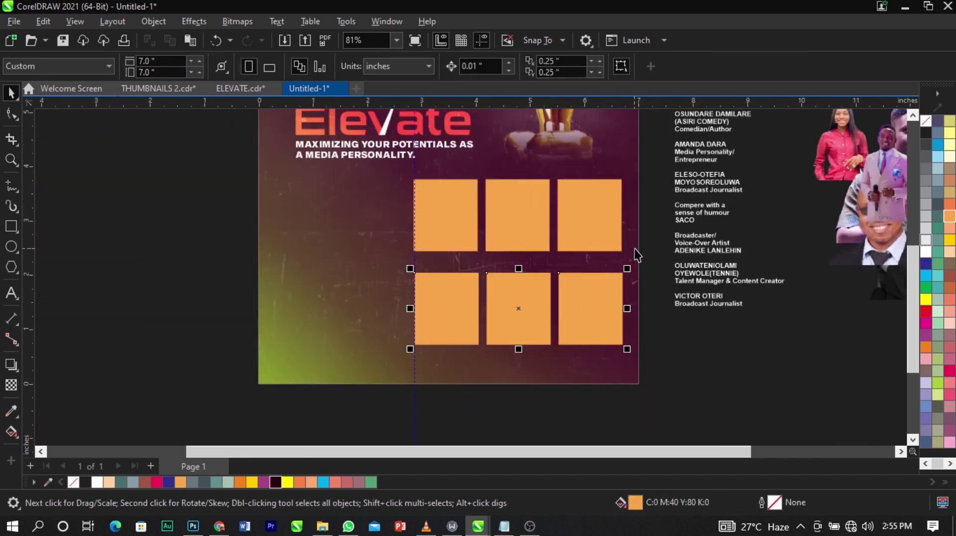
pyautogui.moveTo(662, 171); pyautogui.dragTo(382, 282)
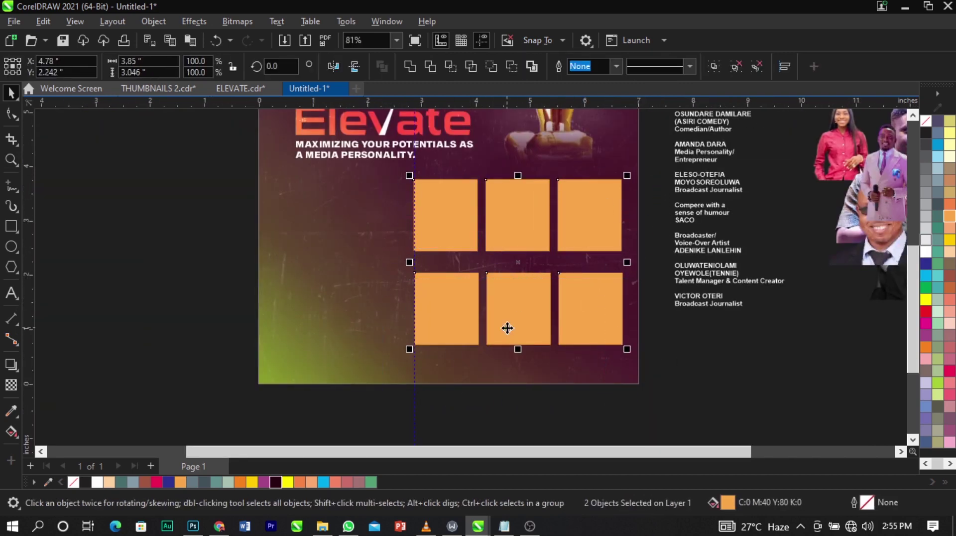
pyautogui.click(715, 373)
pyautogui.click(413, 373)
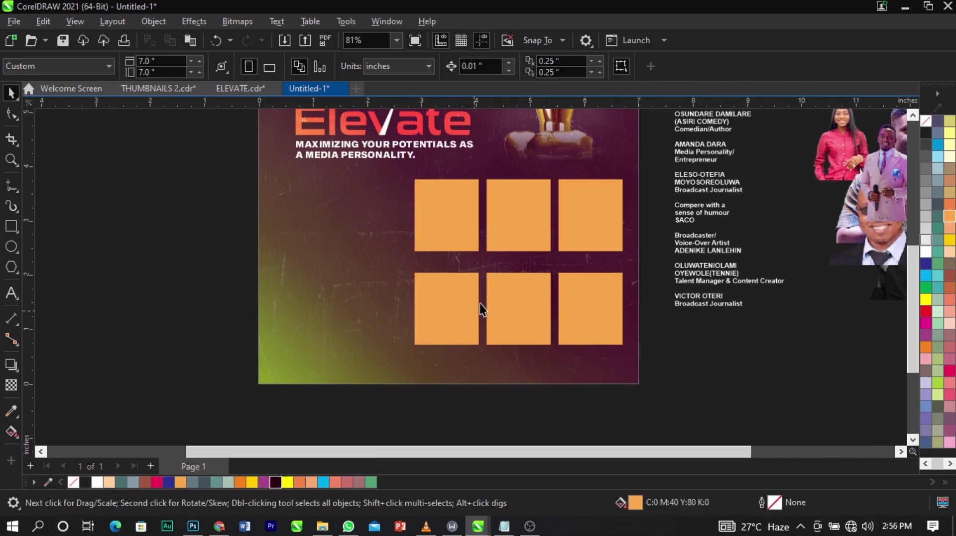
pyautogui.click(491, 284)
pyautogui.scroll(-1, 491, 284)
pyautogui.click(553, 297)
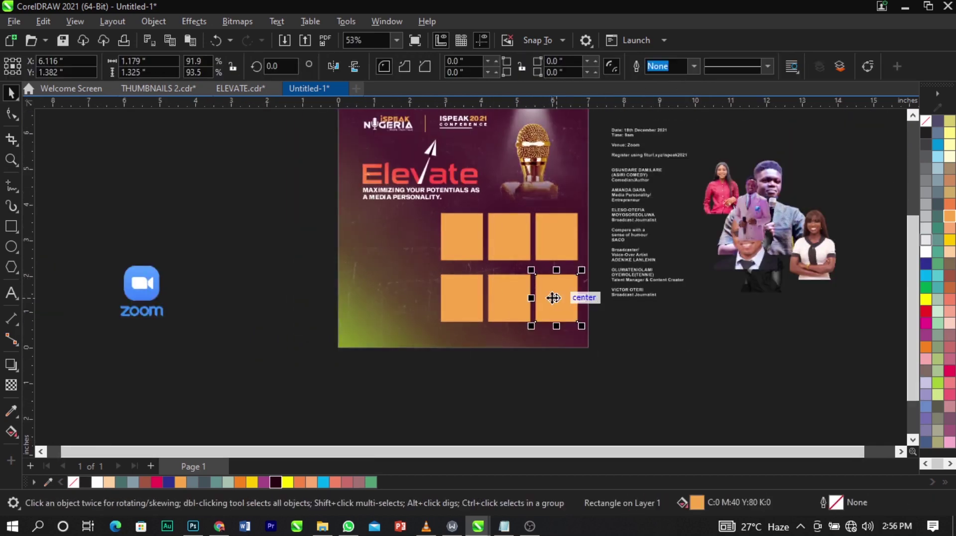
# Pull the suited man's and man-with-mic photos apart beside the page.
pyautogui.click(645, 332)
pyautogui.moveTo(743, 209); pyautogui.dragTo(722, 313)
pyautogui.moveTo(769, 224); pyautogui.dragTo(696, 393)
pyautogui.moveTo(731, 346); pyautogui.dragTo(684, 336)
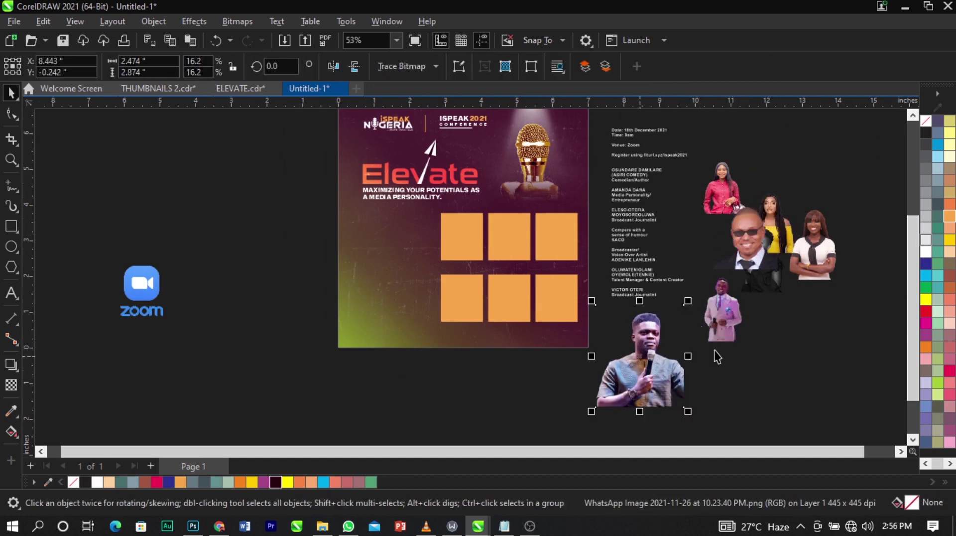
pyautogui.click(590, 327)
# Fill the orange boxes with the Light Yellow swatch.
pyautogui.click(537, 302)
pyautogui.keyDown('shift'); pyautogui.click(543, 248); pyautogui.keyUp('shift')
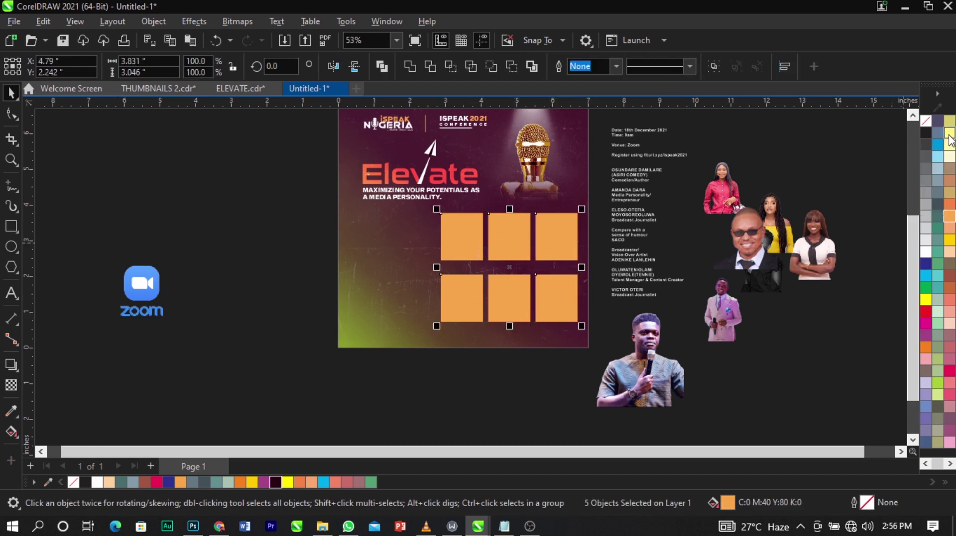
pyautogui.click(949, 134)
pyautogui.click(777, 312)
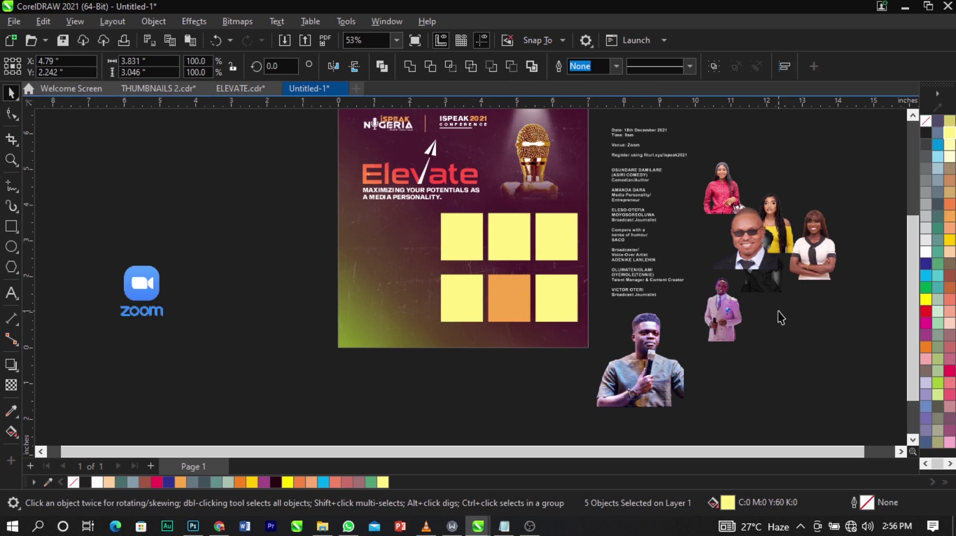
pyautogui.click(497, 293)
pyautogui.hotkey('ctrl', 'r')
pyautogui.click(712, 335)
# Give the top-right box the paler Chalk yellow.
pyautogui.press('z')
pyautogui.moveTo(278, 175); pyautogui.dragTo(822, 386)
pyautogui.press('space')
pyautogui.click(825, 393)
pyautogui.click(498, 224)
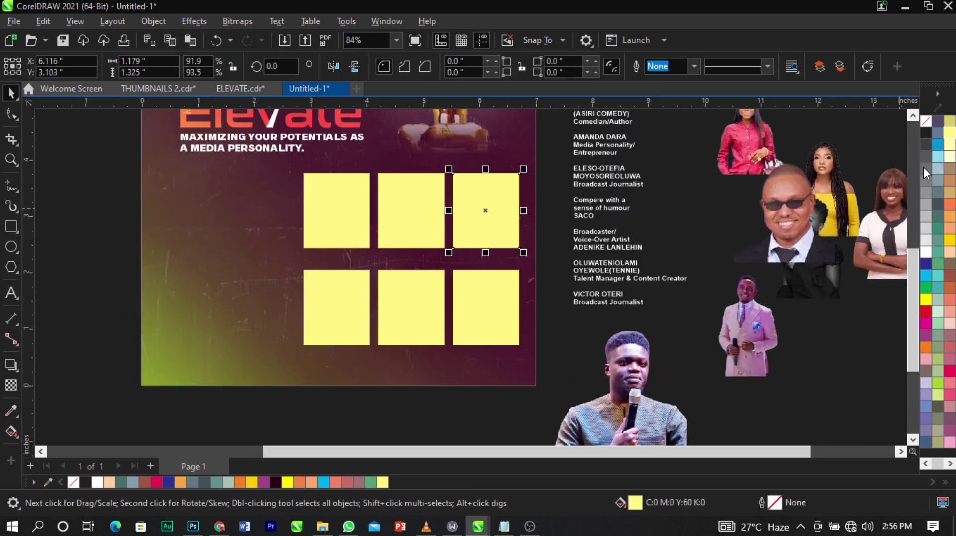
pyautogui.click(950, 150)
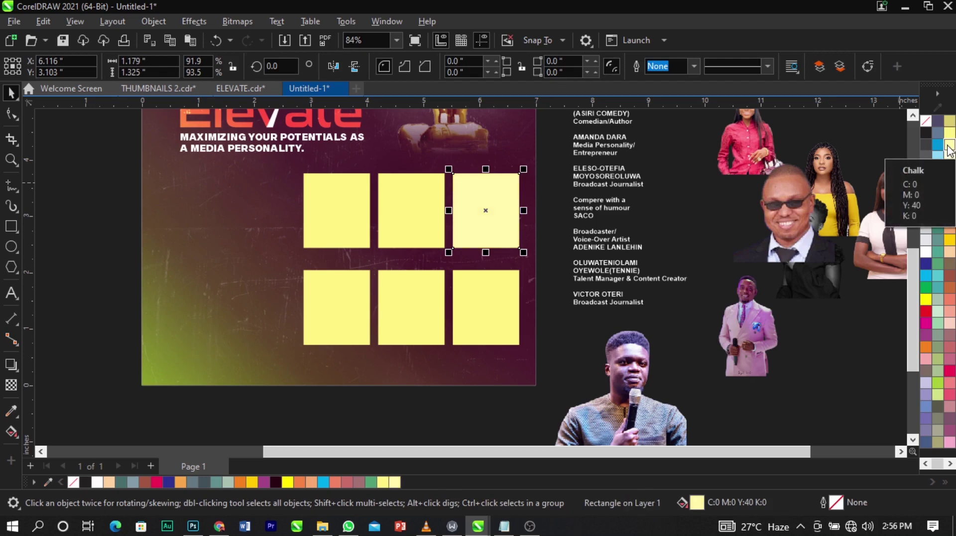
pyautogui.click(715, 210)
# Drag the man-with-mic photo onto the top-left box to clip it inside.
pyautogui.scroll(-2, 715, 210)
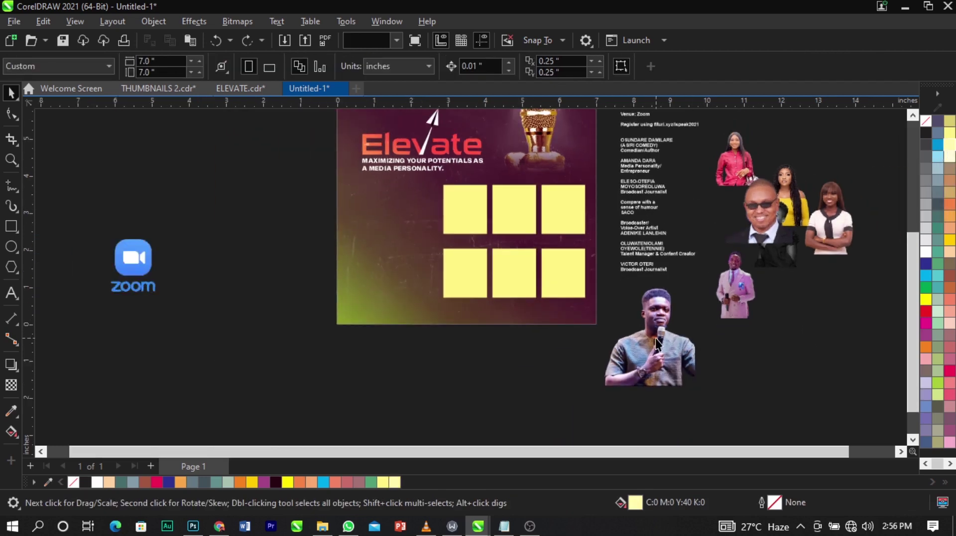
pyautogui.moveTo(656, 339); pyautogui.dragTo(485, 213)
pyautogui.click(505, 259)
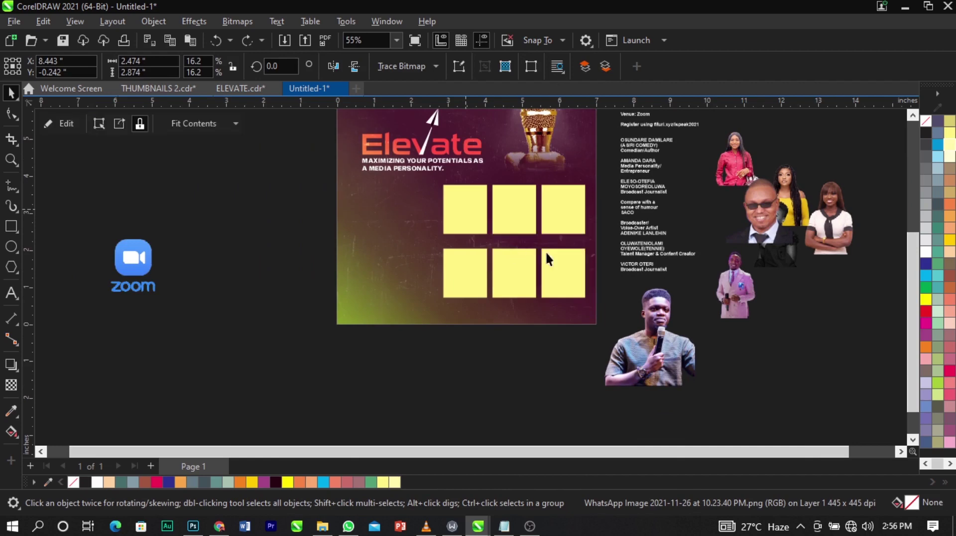
# Edit the first box's PowerClip contents and resize and reposition the microphone speaker's photo to fit.
pyautogui.scroll(1, 497, 196)
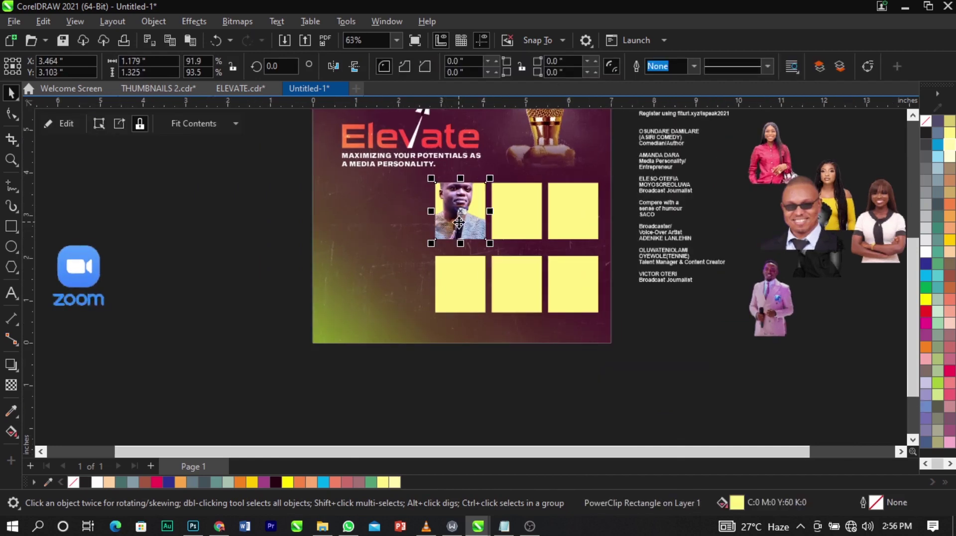
pyautogui.rightClick(459, 223)
pyautogui.click(549, 103)
pyautogui.scroll(3, 471, 202)
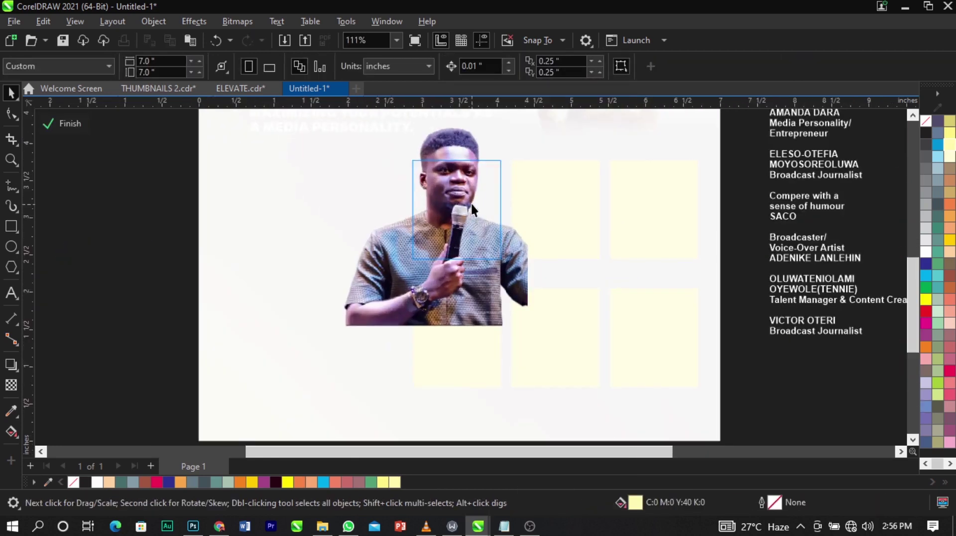
pyautogui.moveTo(470, 202); pyautogui.dragTo(475, 235)
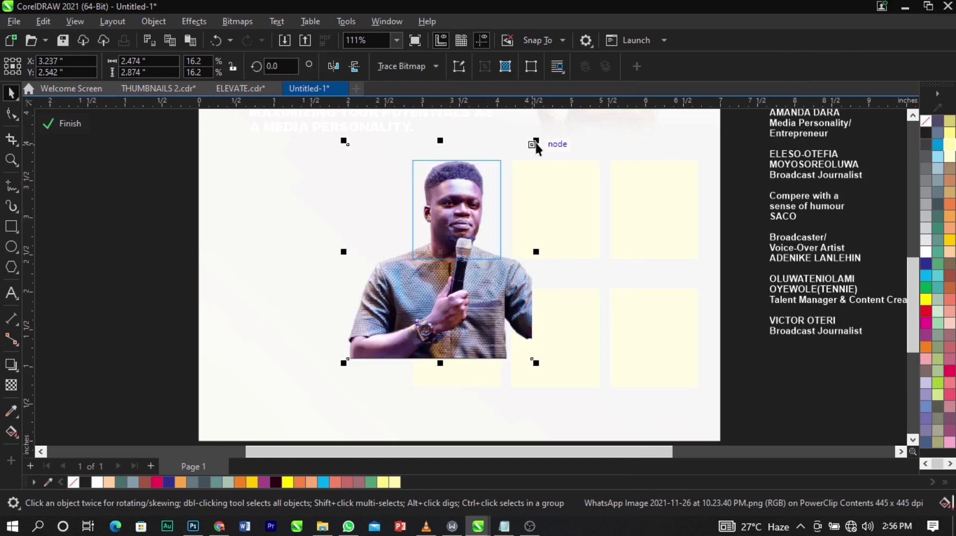
pyautogui.moveTo(536, 142); pyautogui.dragTo(507, 175)
pyautogui.scroll(3, 479, 190)
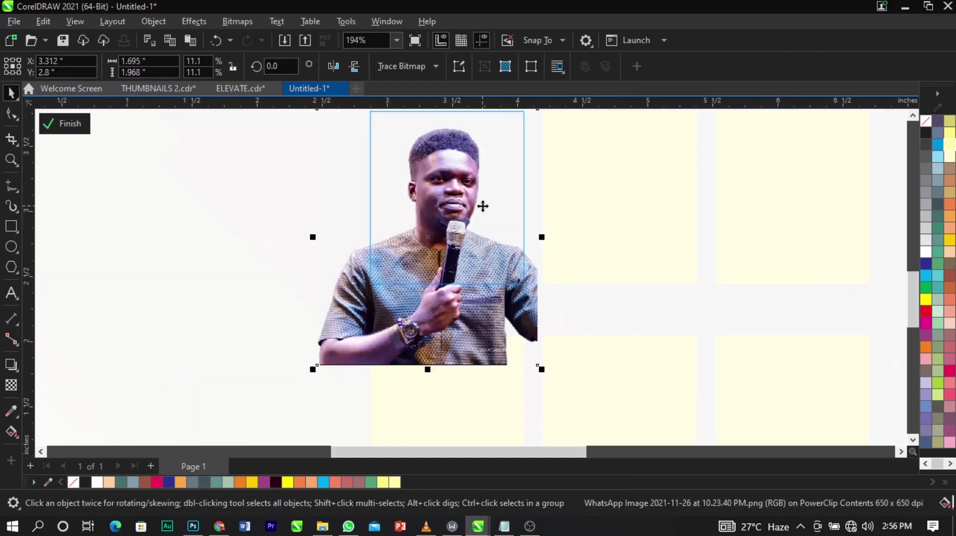
pyautogui.moveTo(483, 206); pyautogui.dragTo(484, 189)
pyautogui.moveTo(545, 358); pyautogui.dragTo(553, 375)
pyautogui.moveTo(471, 245); pyautogui.dragTo(468, 257)
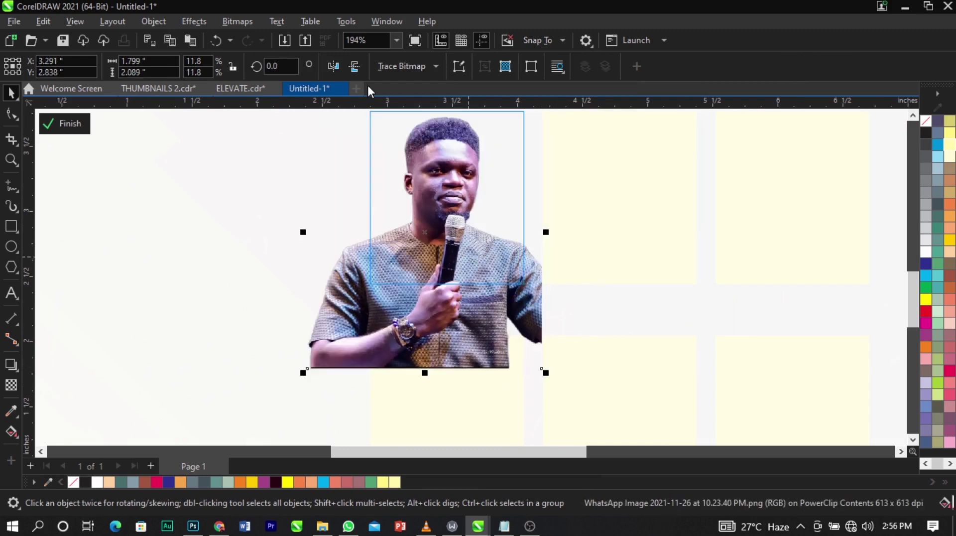
# Turn the microphone speaker's photo grayscale and convert it to a bitmap.
pyautogui.click(255, 20)
pyautogui.moveTo(289, 143)
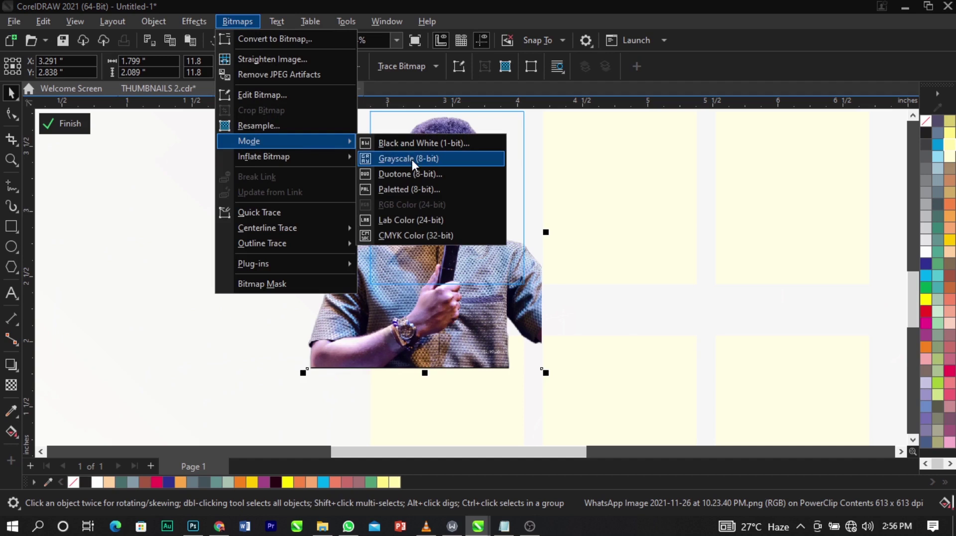
pyautogui.click(412, 159)
pyautogui.click(236, 21)
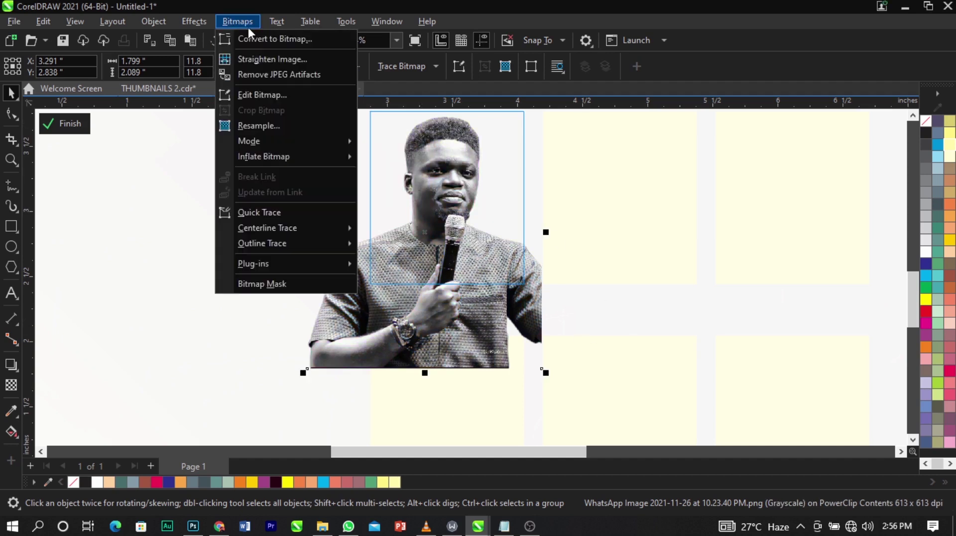
pyautogui.click(253, 38)
pyautogui.click(493, 339)
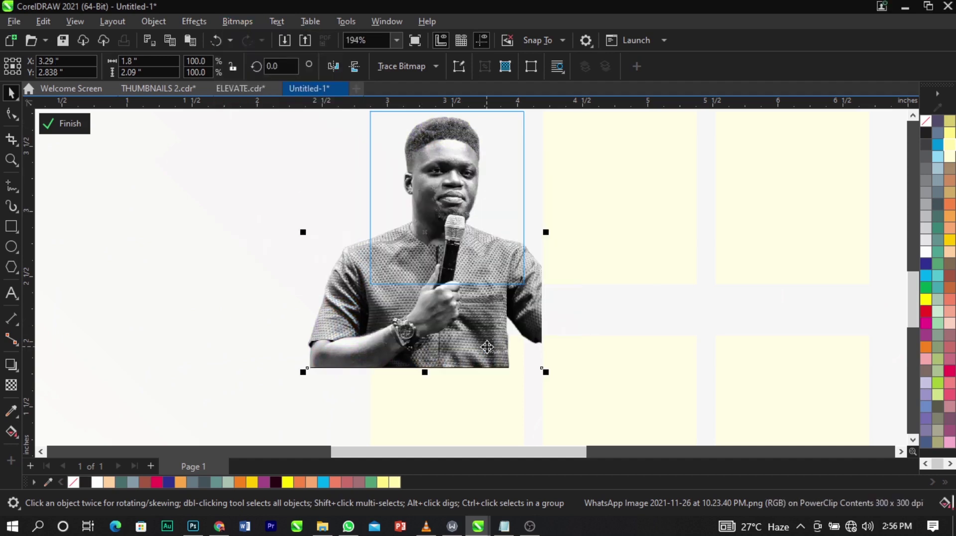
# Boost the photo's contrast to 26 with Brightness/Contrast/Intensity and finish PowerClip editing.
pyautogui.click(203, 20)
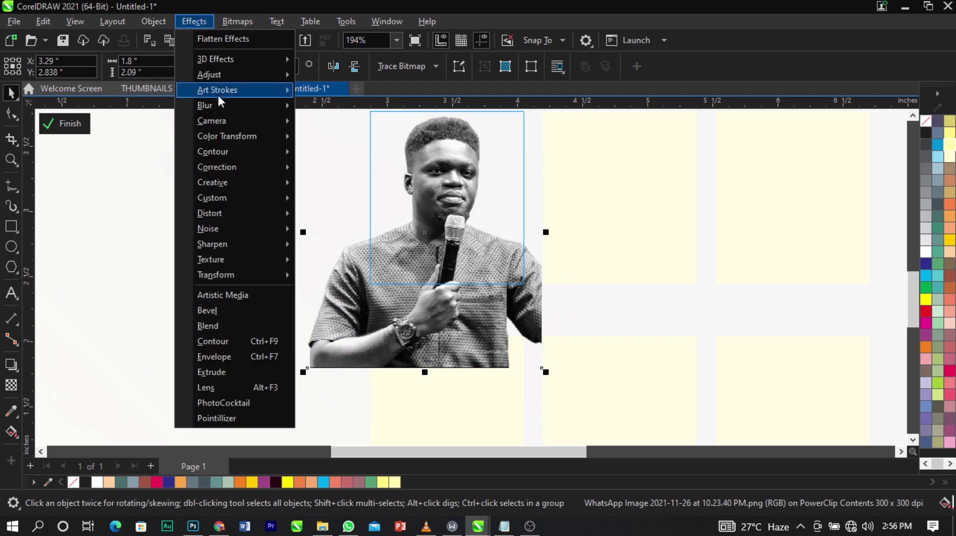
pyautogui.moveTo(234, 75)
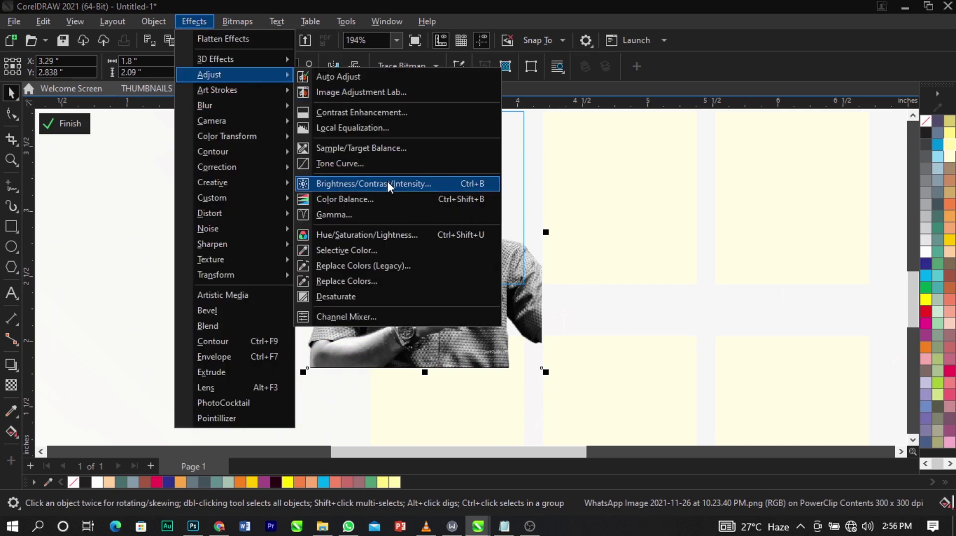
pyautogui.click(388, 181)
pyautogui.moveTo(464, 183); pyautogui.dragTo(660, 165)
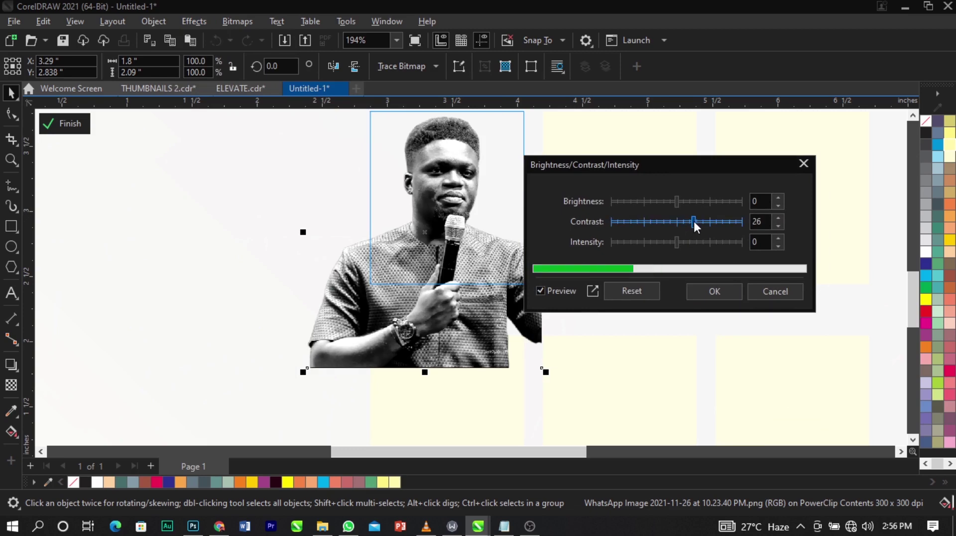
pyautogui.click(714, 291)
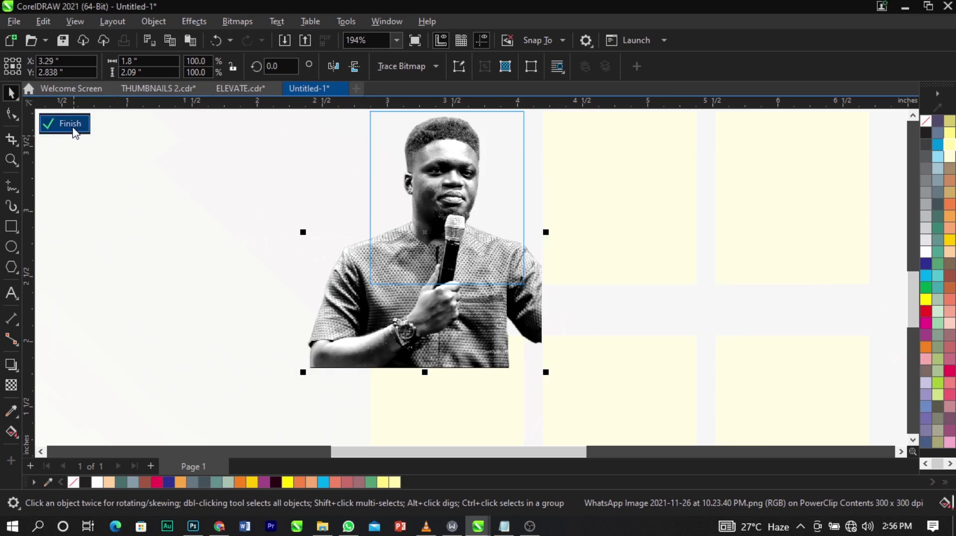
pyautogui.click(73, 130)
pyautogui.scroll(-5, 318, 204)
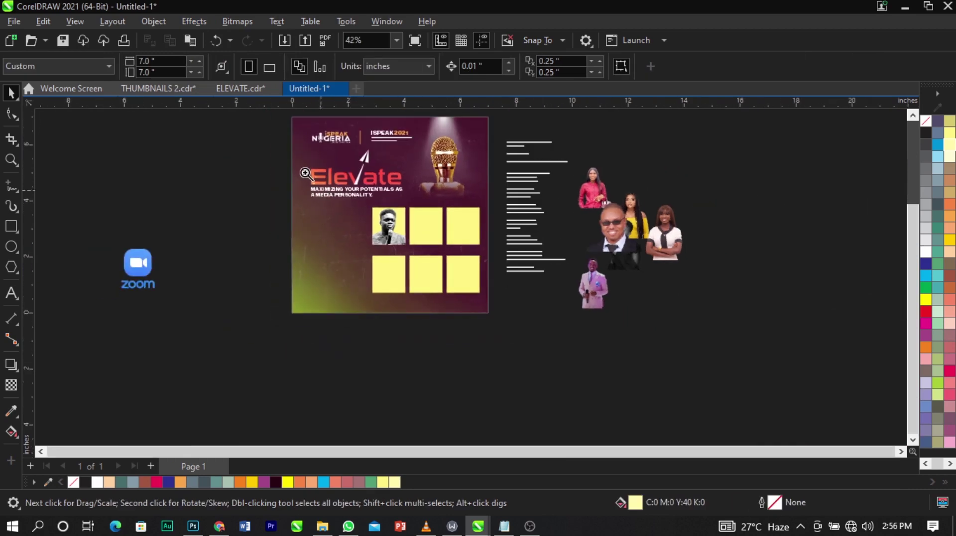
# Drag the braided-hair speaker's photo onto the second yellow box and PowerClip it inside.
pyautogui.moveTo(306, 172); pyautogui.dragTo(727, 326)
pyautogui.click(717, 204)
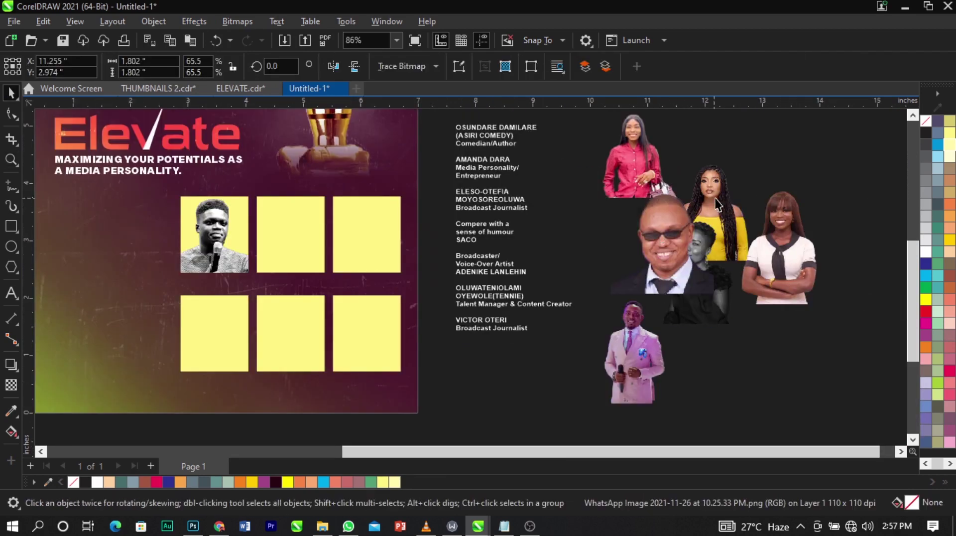
pyautogui.click(730, 197)
pyautogui.moveTo(715, 186); pyautogui.dragTo(417, 268)
pyautogui.press('z')
pyautogui.moveTo(197, 188); pyautogui.dragTo(516, 353)
pyautogui.press('space')
pyautogui.moveTo(577, 312); pyautogui.dragTo(312, 201)
pyautogui.moveTo(347, 261); pyautogui.dragTo(342, 307)
pyautogui.click(354, 249)
# Enlarge the braided-hair photo inside its frame and nudge it down to fill the box.
pyautogui.keyDown('ctrl'); pyautogui.click(308, 203); pyautogui.keyUp('ctrl')
pyautogui.moveTo(371, 343); pyautogui.dragTo(377, 345)
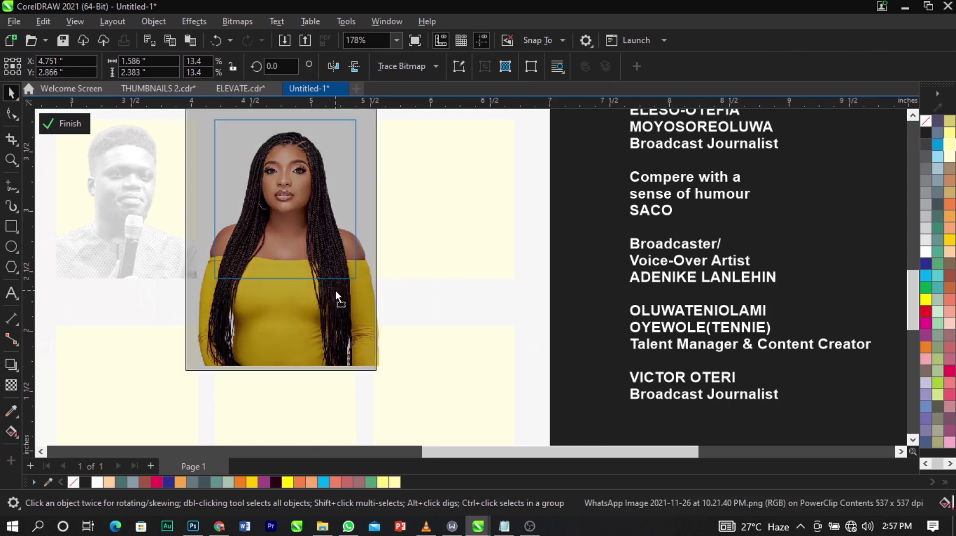
pyautogui.moveTo(380, 371); pyautogui.dragTo(387, 385)
pyautogui.moveTo(336, 306); pyautogui.dragTo(336, 310)
# Convert the braided-hair photo to grayscale mode, then to a bitmap.
pyautogui.click(238, 21)
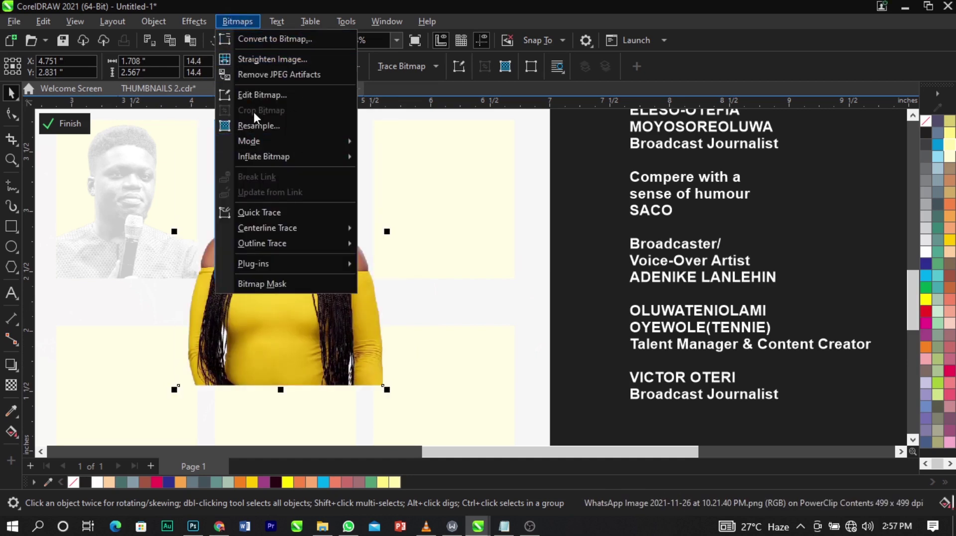
pyautogui.moveTo(273, 146)
pyautogui.click(421, 156)
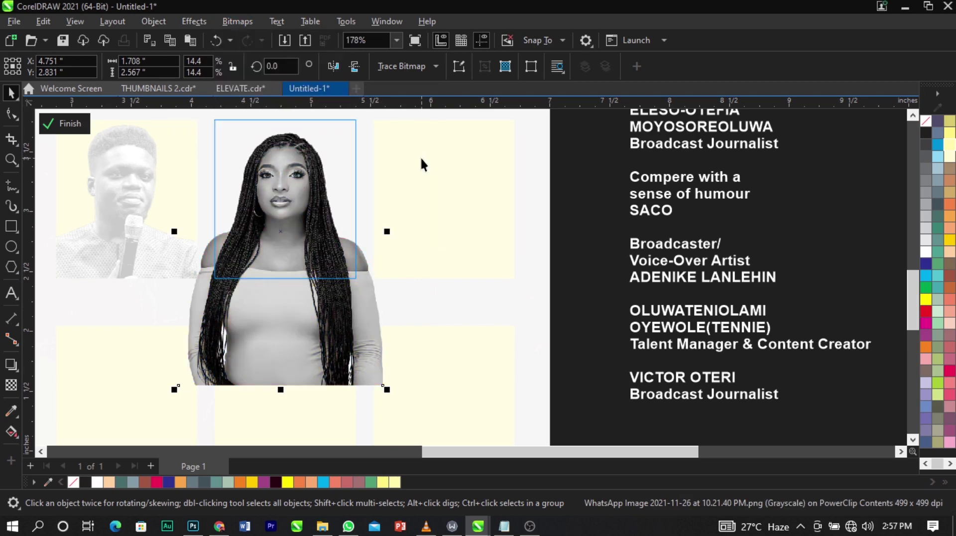
pyautogui.click(238, 21)
pyautogui.click(246, 38)
pyautogui.click(496, 339)
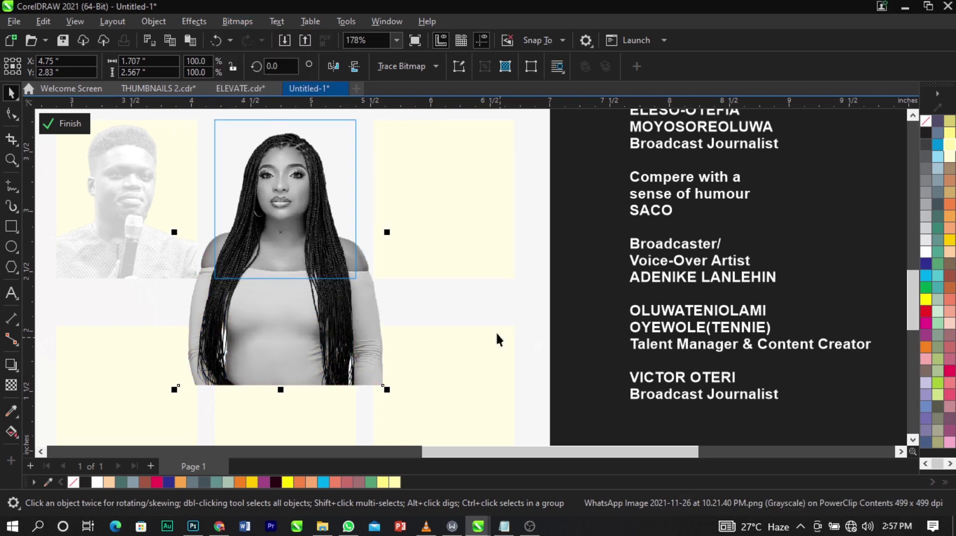
# Raise the braided-hair photo's contrast to 26 with Brightness/Contrast/Intensity and deselect it.
pyautogui.click(195, 21)
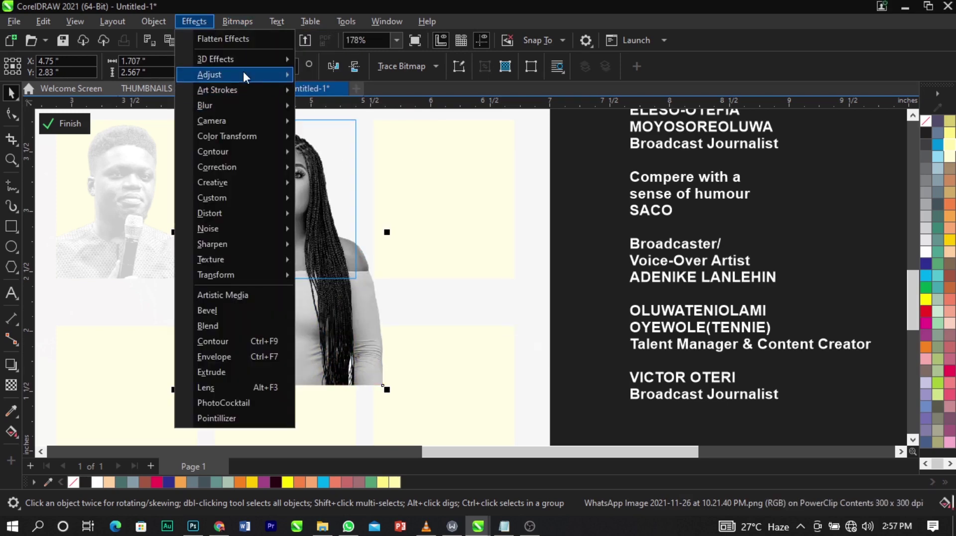
pyautogui.moveTo(243, 75)
pyautogui.click(388, 189)
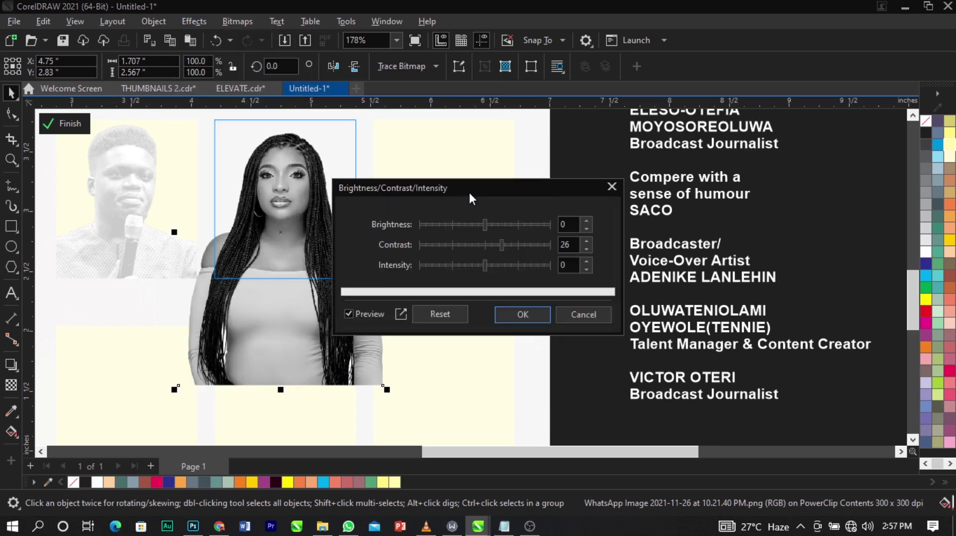
pyautogui.click(522, 314)
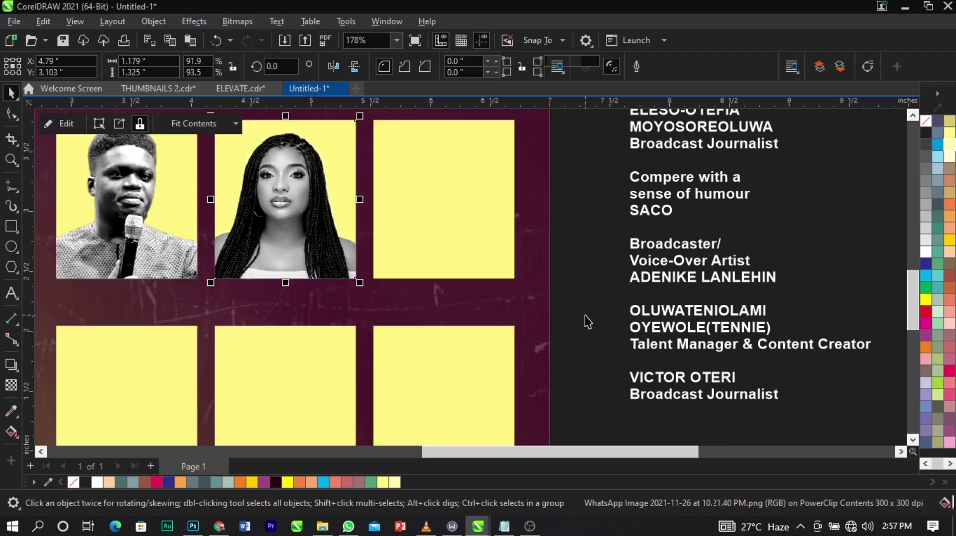
pyautogui.scroll(-2, 584, 315)
pyautogui.click(686, 192)
pyautogui.scroll(-2, 719, 193)
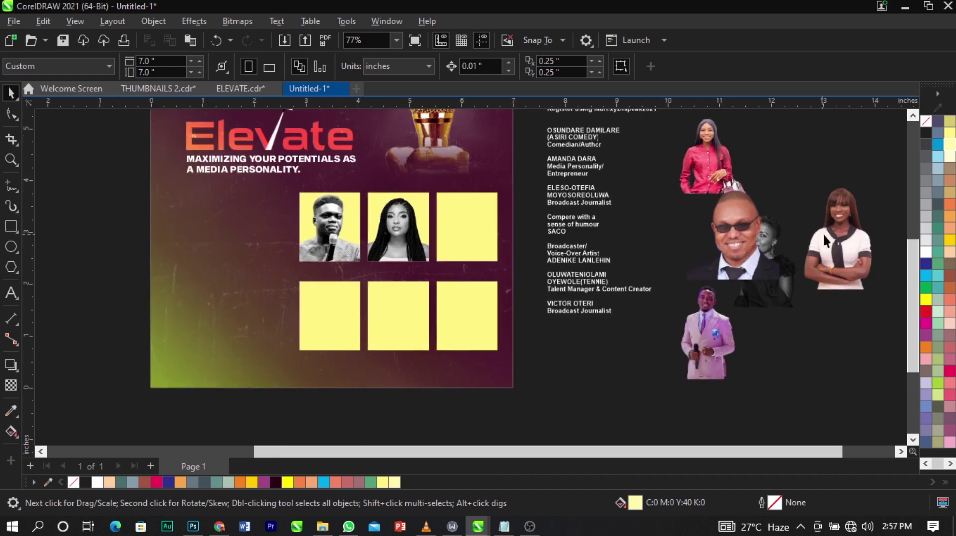
# PowerClip the smiling speaker's photo into the third yellow box, then reposition and enlarge it.
pyautogui.click(824, 241)
pyautogui.moveTo(824, 240); pyautogui.dragTo(479, 230)
pyautogui.click(510, 275)
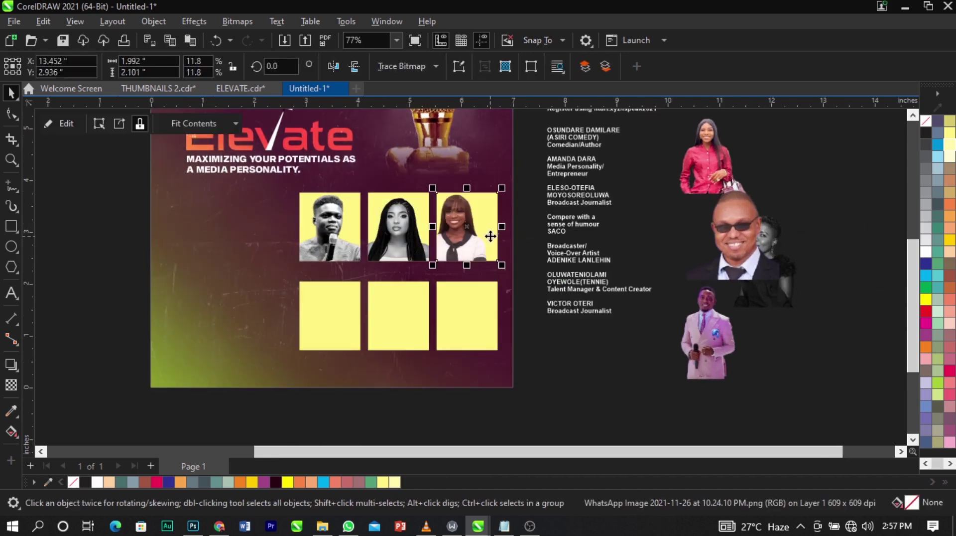
pyautogui.doubleClick(473, 222)
pyautogui.scroll(3, 471, 226)
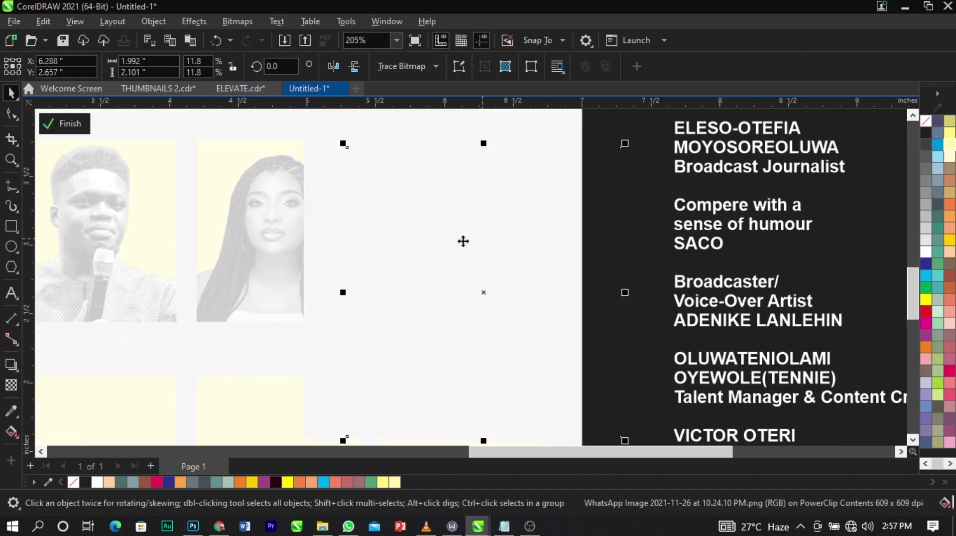
pyautogui.moveTo(463, 241); pyautogui.dragTo(445, 226)
pyautogui.moveTo(604, 427); pyautogui.dragTo(645, 460)
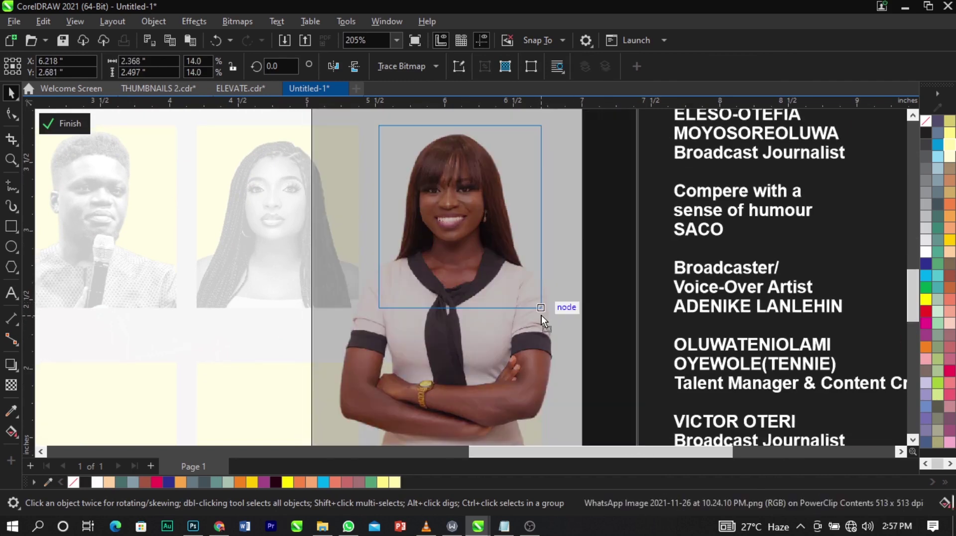
# Convert the smiling speaker's photo to grayscale, then to a bitmap.
pyautogui.click(240, 21)
pyautogui.moveTo(259, 143)
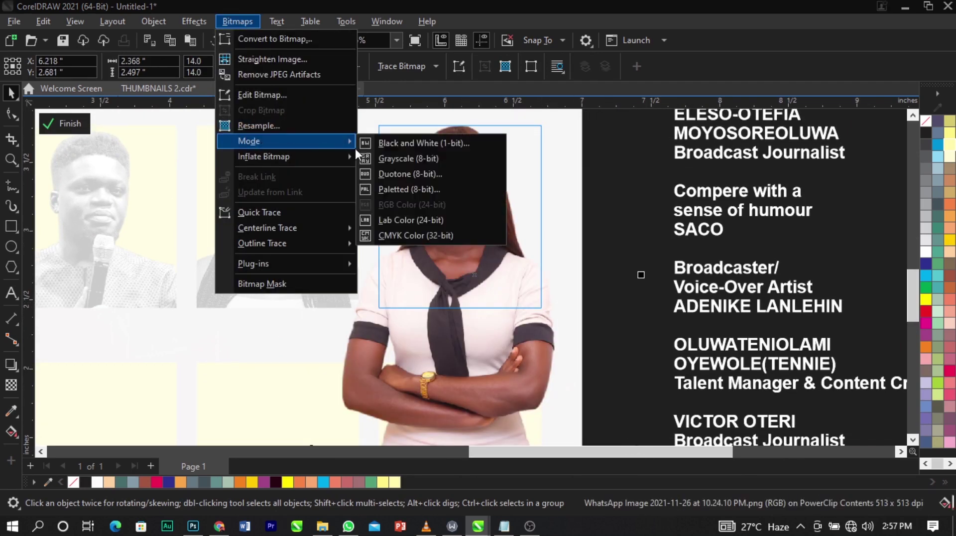
pyautogui.click(388, 155)
pyautogui.click(226, 21)
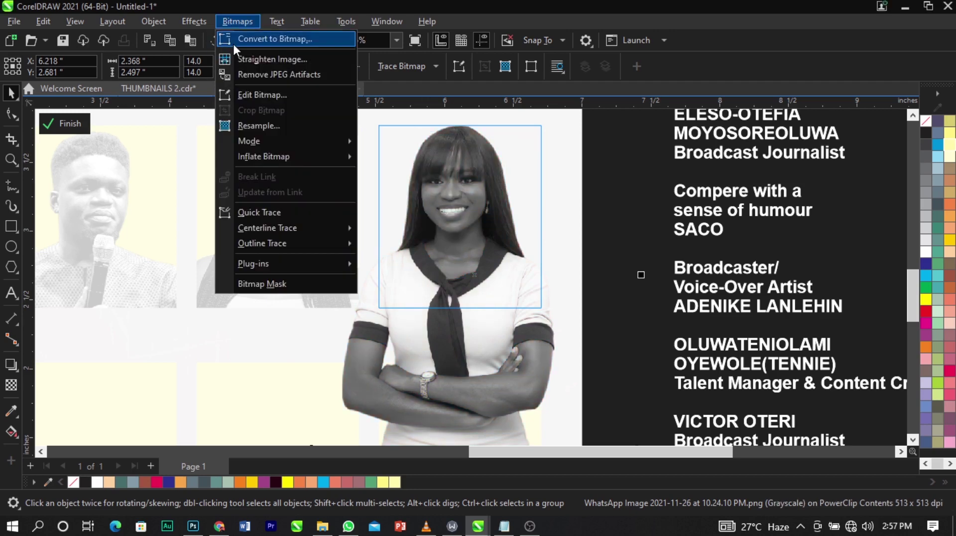
pyautogui.click(245, 43)
pyautogui.click(510, 342)
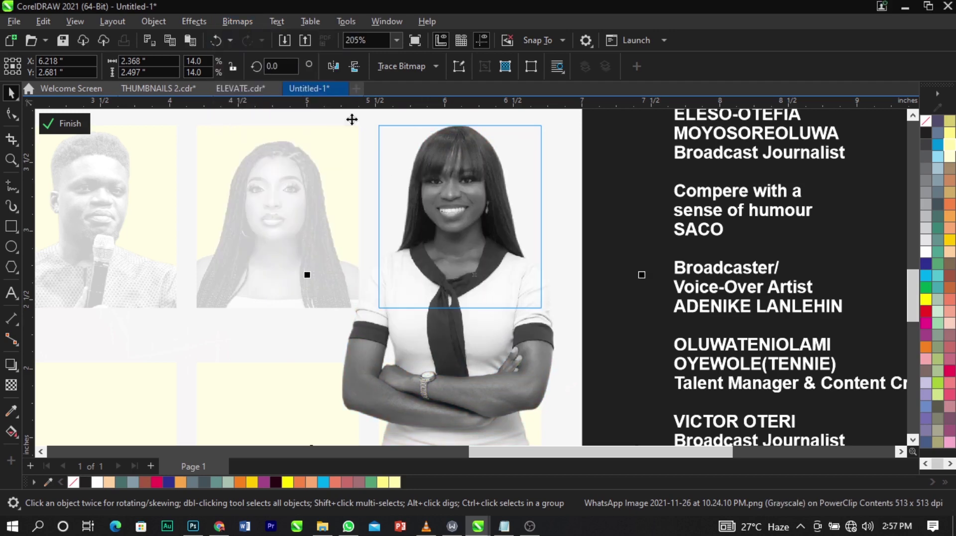
# Boost the photo's contrast to 26 and finish editing the third box's PowerClip.
pyautogui.click(194, 21)
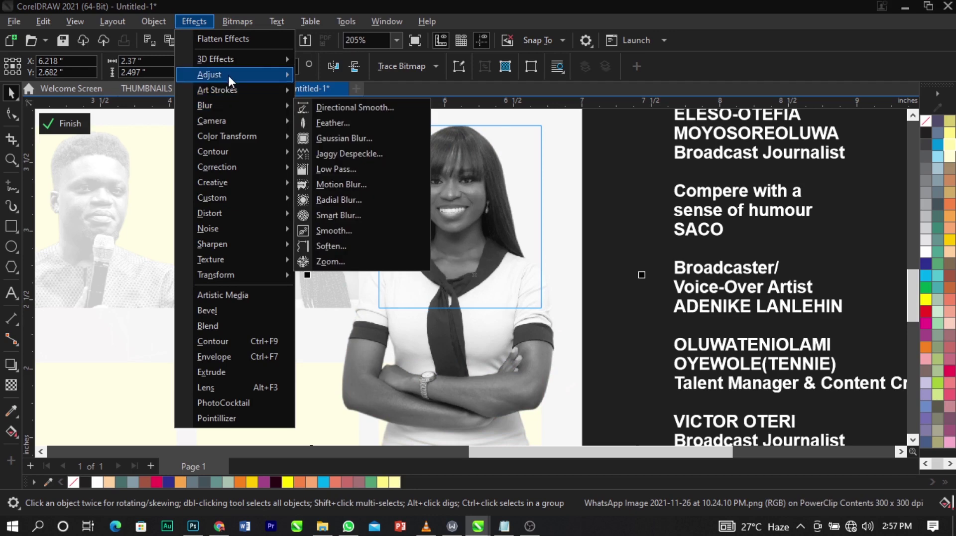
pyautogui.moveTo(228, 75)
pyautogui.click(380, 184)
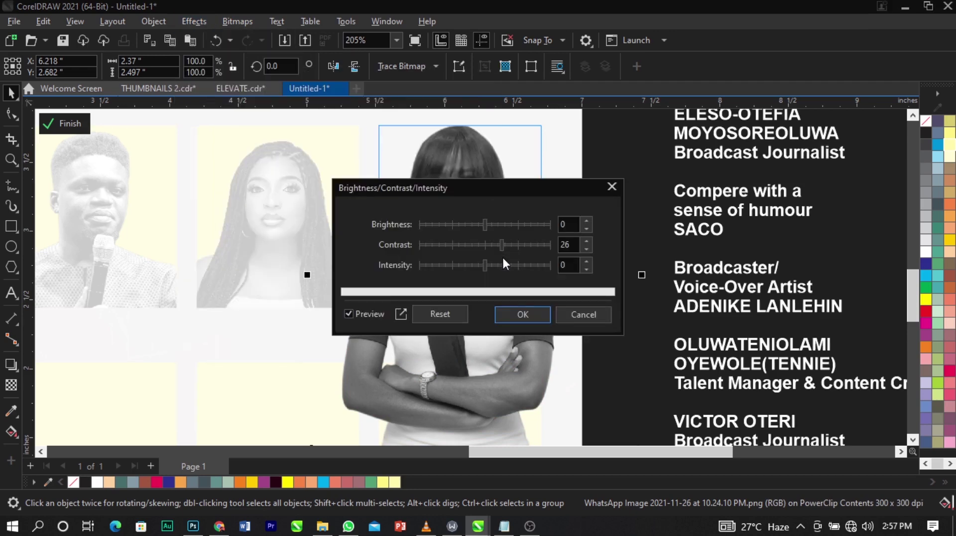
pyautogui.click(522, 315)
pyautogui.keyDown('ctrl'); pyautogui.click(615, 289); pyautogui.keyUp('ctrl')
pyautogui.keyDown('ctrl'); pyautogui.click(824, 272); pyautogui.keyUp('ctrl')
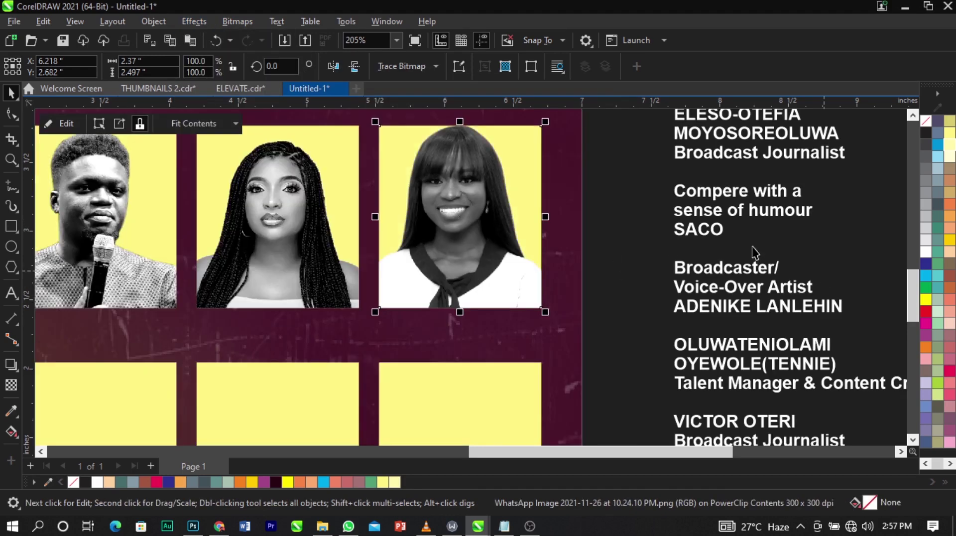
pyautogui.scroll(-3, 580, 176)
pyautogui.click(710, 206)
pyautogui.scroll(3, 711, 138)
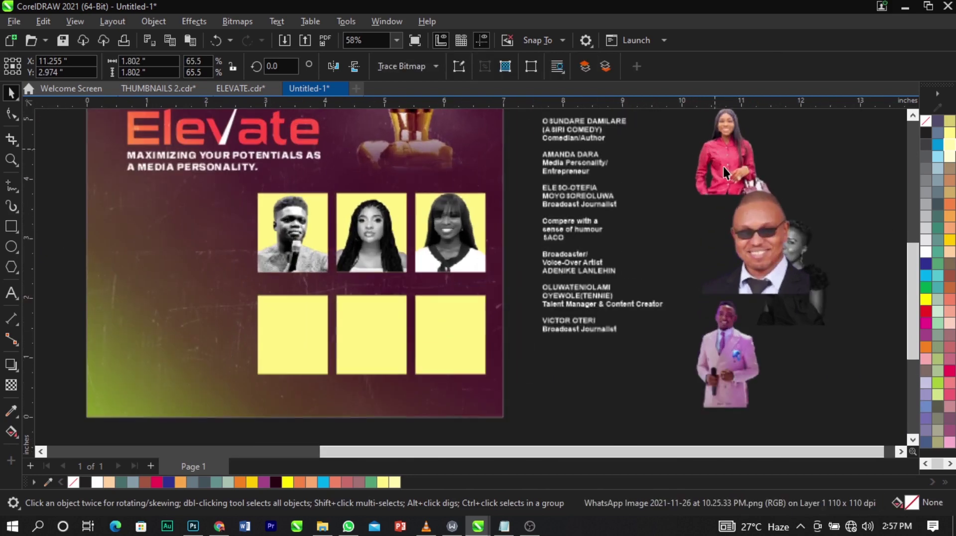
# PowerClip the suited man's photo into the bottom-left yellow box and enlarge it to fit.
pyautogui.moveTo(728, 344); pyautogui.dragTo(311, 336)
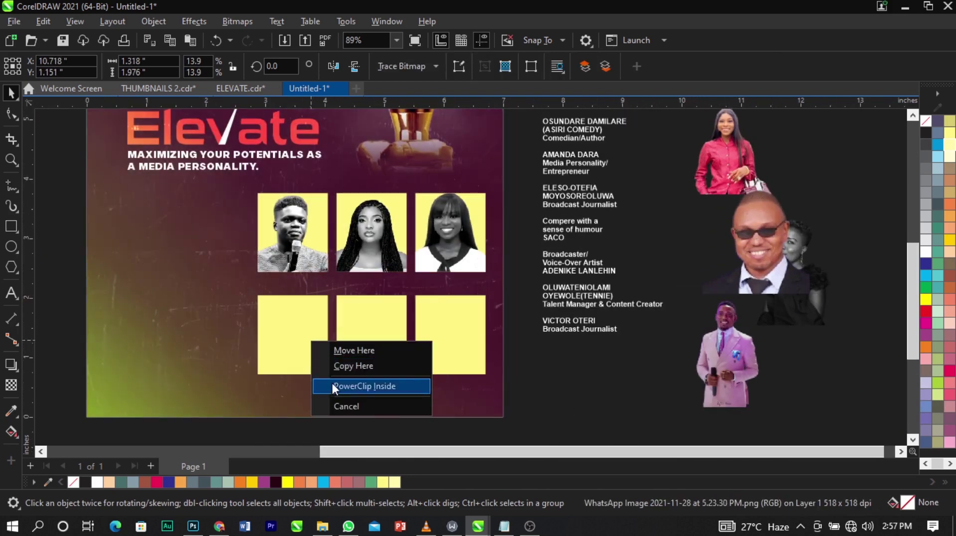
pyautogui.click(331, 381)
pyautogui.keyDown('ctrl'); pyautogui.click(304, 353); pyautogui.keyUp('ctrl')
pyautogui.click(304, 352)
pyautogui.scroll(2, 326, 298)
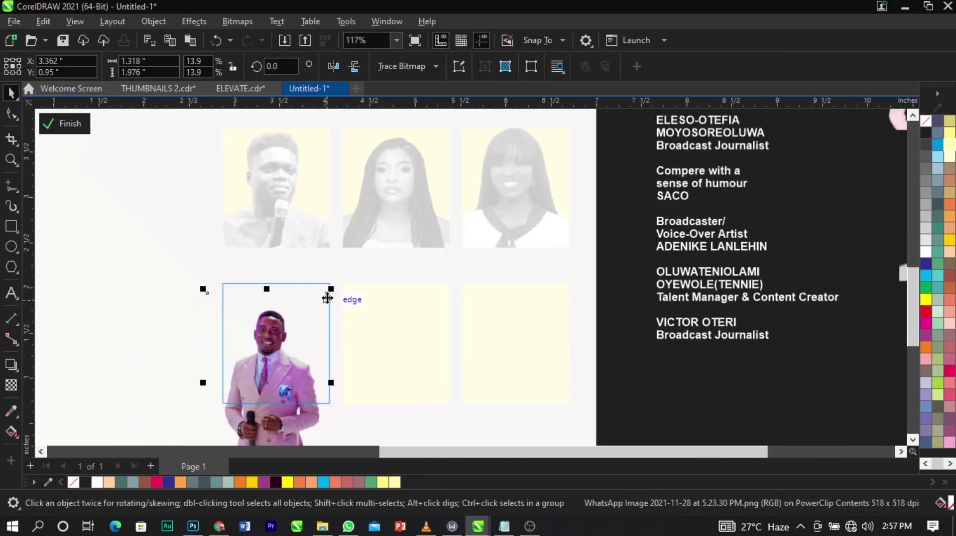
pyautogui.moveTo(331, 291); pyautogui.dragTo(301, 314)
pyautogui.scroll(3, 307, 315)
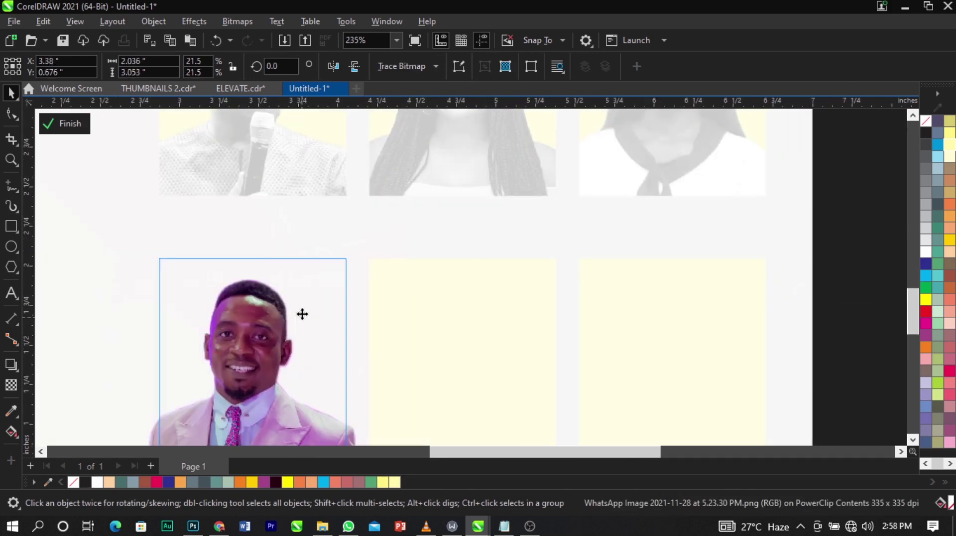
# Convert the suited man's photo to grayscale, then to a bitmap.
pyautogui.click(241, 16)
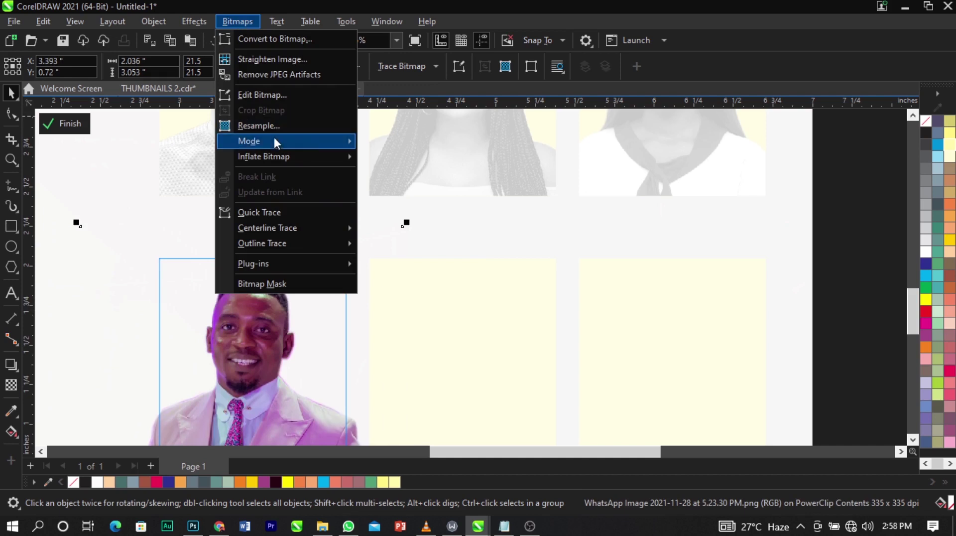
pyautogui.moveTo(273, 139)
pyautogui.click(427, 160)
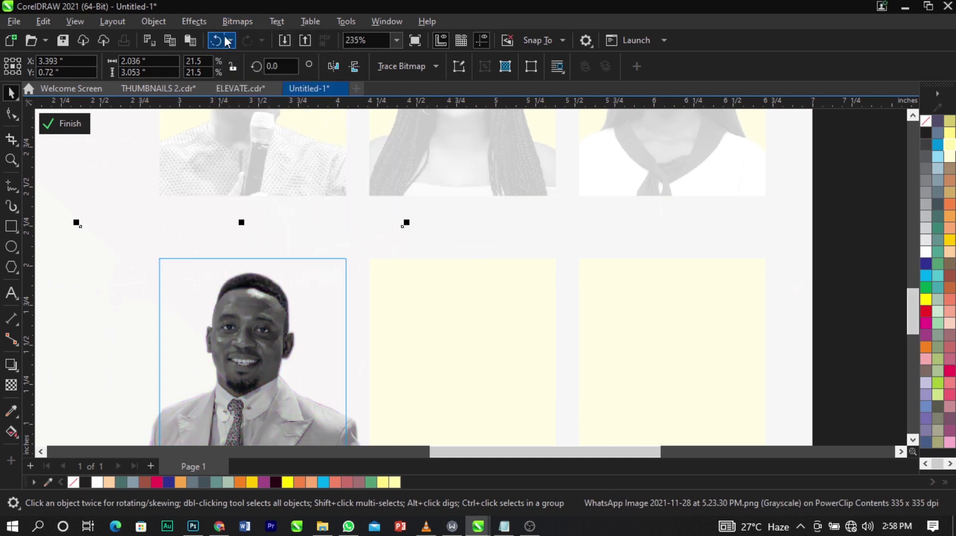
pyautogui.click(237, 21)
pyautogui.click(269, 33)
pyautogui.click(479, 343)
# Apply a Brightness/Contrast/Intensity adjustment to the suited man's photo and finish PowerClip editing.
pyautogui.click(197, 23)
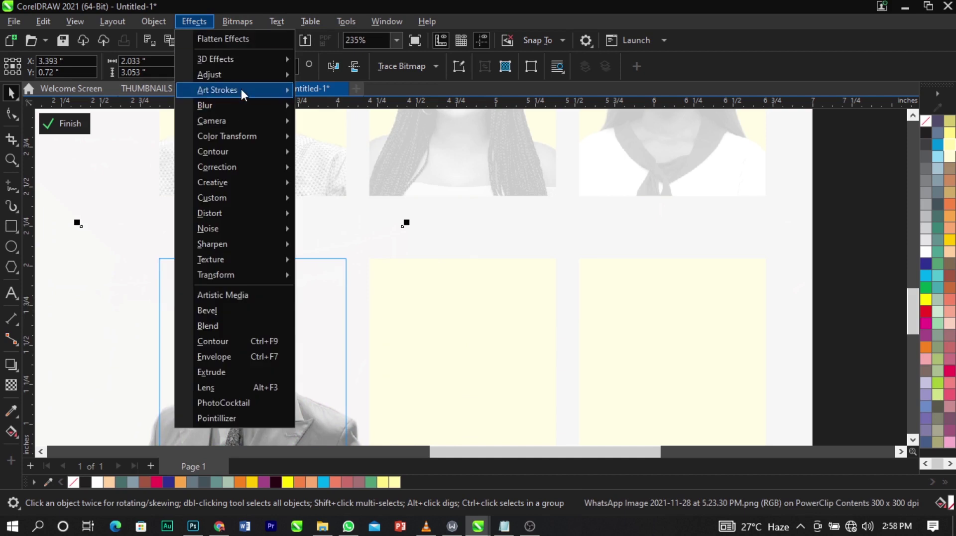
pyautogui.moveTo(244, 77)
pyautogui.click(367, 183)
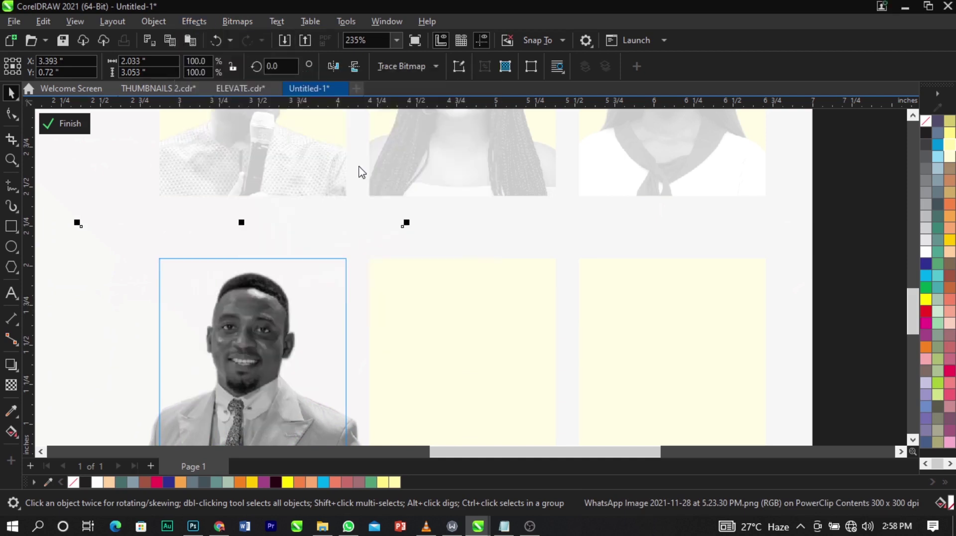
pyautogui.click(523, 314)
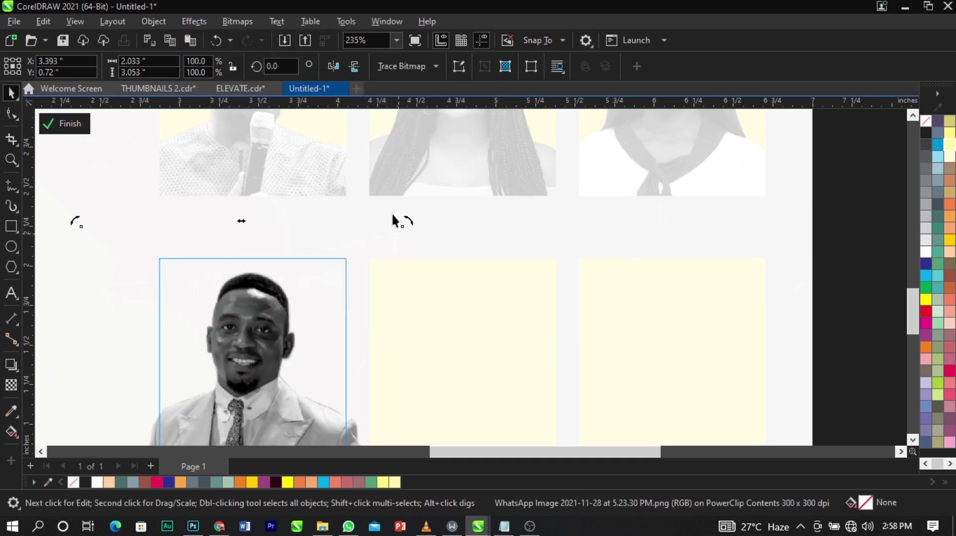
pyautogui.keyDown('ctrl'); pyautogui.click(468, 262); pyautogui.keyUp('ctrl')
pyautogui.scroll(-3, 540, 331)
# Zoom in on the photo boxes and move the sunglasses man's photo down and right.
pyautogui.press('Escape')
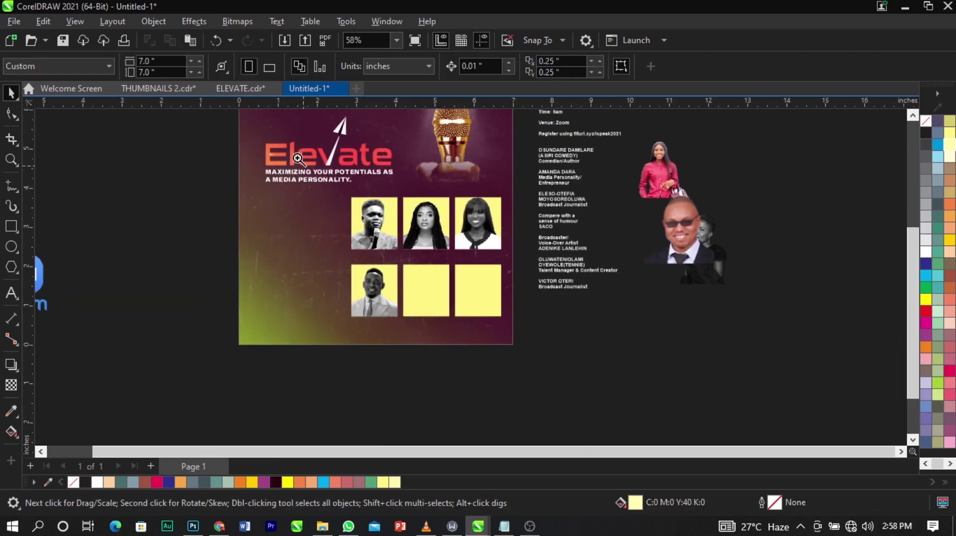
pyautogui.press('z')
pyautogui.moveTo(277, 128); pyautogui.dragTo(789, 315)
pyautogui.press('space')
pyautogui.moveTo(721, 285); pyautogui.dragTo(811, 372)
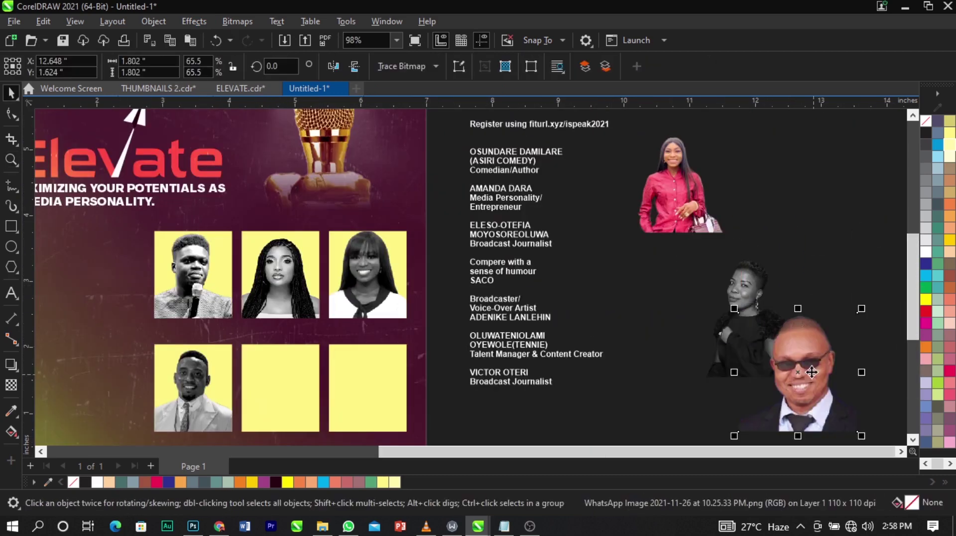
# PowerClip the short-haired woman's photo into the middle lower box and shift it left inside.
pyautogui.moveTo(736, 283); pyautogui.dragTo(302, 367)
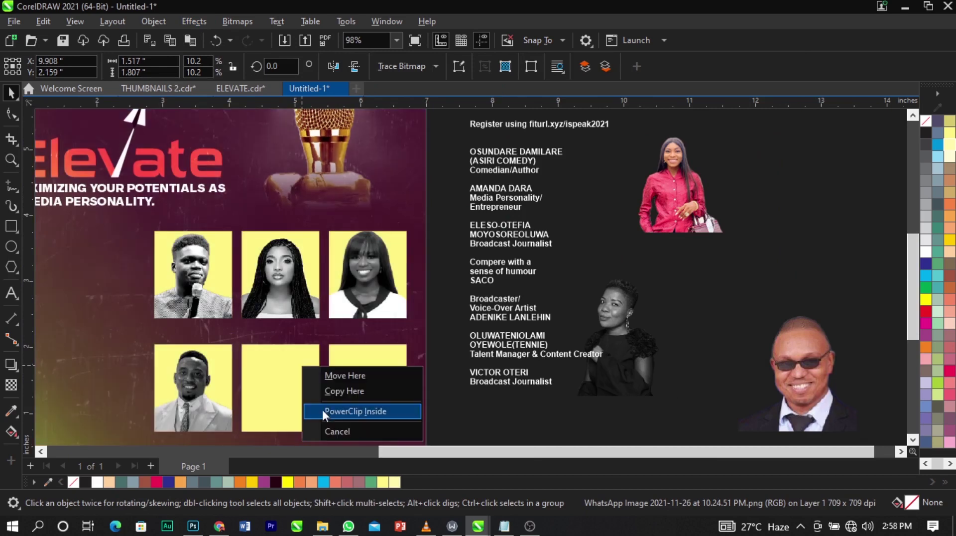
pyautogui.click(323, 411)
pyautogui.keyDown('ctrl'); pyautogui.click(303, 383); pyautogui.keyUp('ctrl')
pyautogui.press('z')
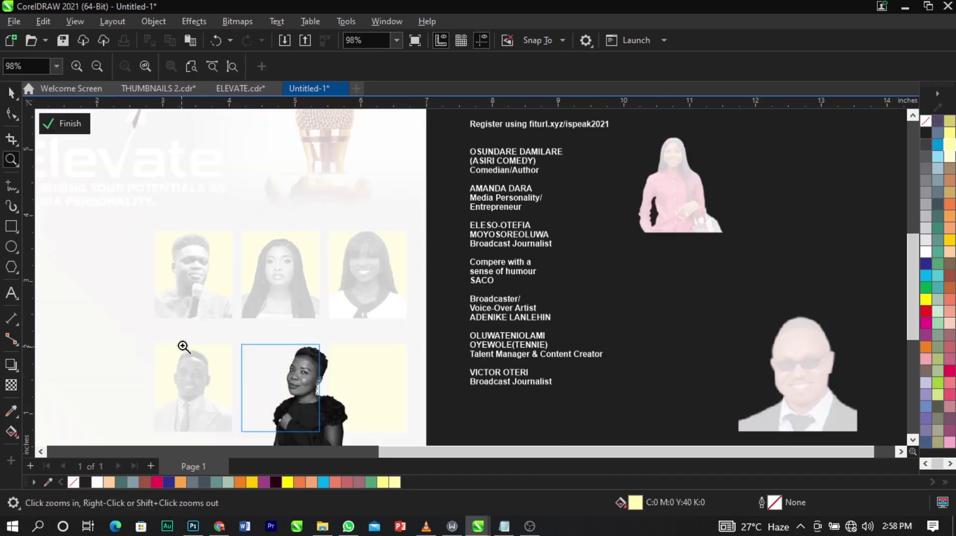
pyautogui.scroll(-1, 409, 432)
pyautogui.moveTo(185, 329); pyautogui.dragTo(376, 440)
pyautogui.press('space')
pyautogui.moveTo(560, 338); pyautogui.dragTo(485, 340)
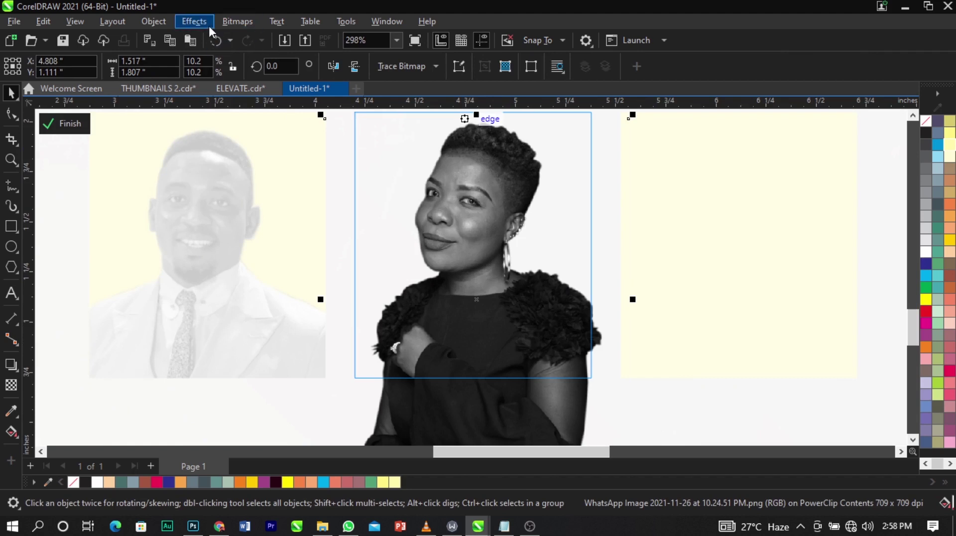
# Raise the woman's photo contrast to 26, enlarge and centre it slightly, then finish editing.
pyautogui.click(205, 23)
pyautogui.moveTo(261, 72)
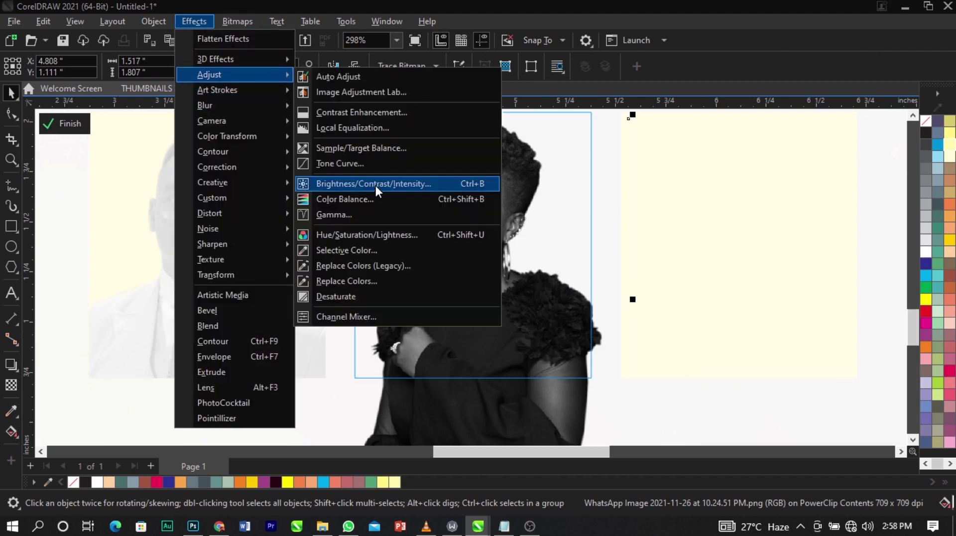
pyautogui.click(375, 186)
pyautogui.moveTo(490, 189); pyautogui.dragTo(195, 127)
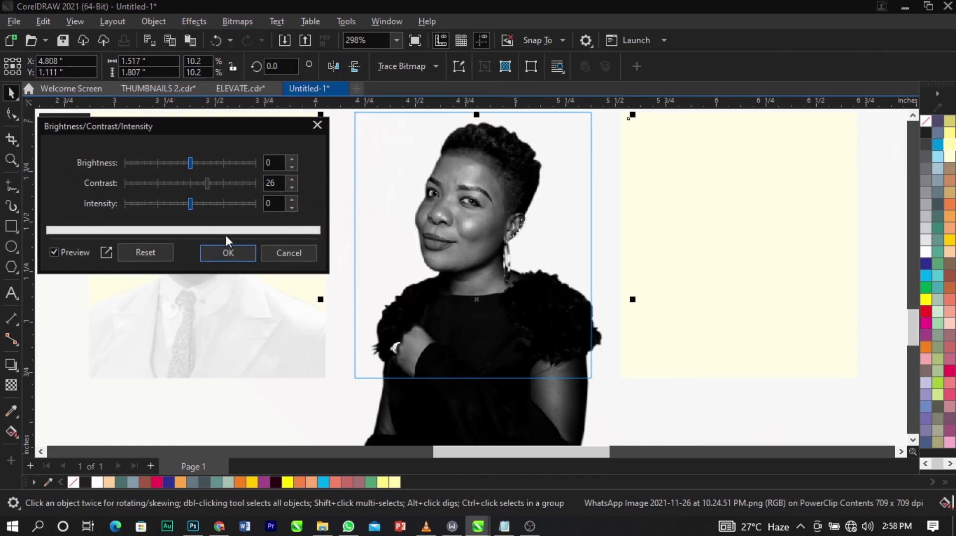
pyautogui.click(228, 252)
pyautogui.moveTo(484, 323); pyautogui.dragTo(483, 324)
pyautogui.moveTo(614, 133); pyautogui.dragTo(654, 128)
pyautogui.moveTo(562, 205); pyautogui.dragTo(579, 195)
pyautogui.keyDown('ctrl'); pyautogui.click(699, 228); pyautogui.keyUp('ctrl')
# Zoom out to view the whole flyer design.
pyautogui.scroll(-6, 463, 233)
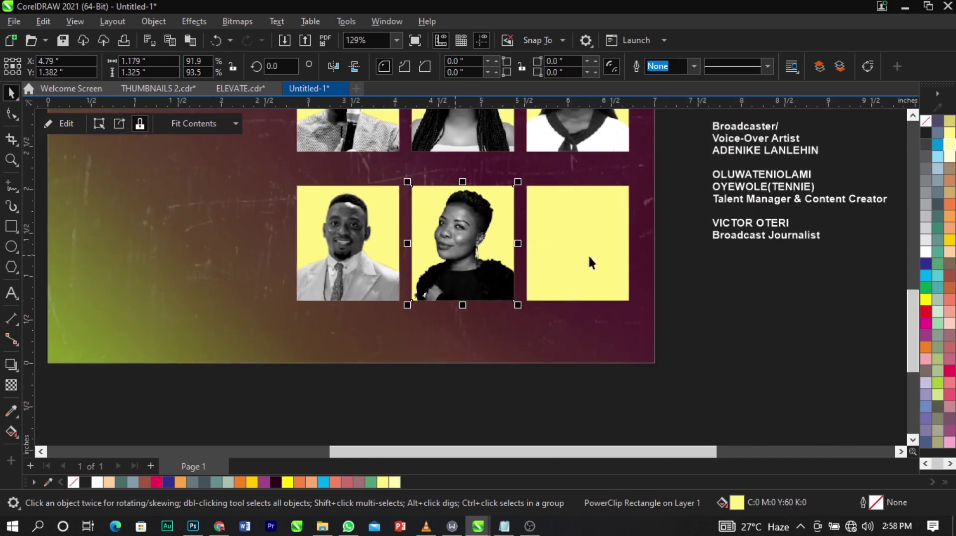
pyautogui.press('Escape')
pyautogui.scroll(-1, 415, 266)
pyautogui.scroll(-3, 415, 268)
pyautogui.press('z')
pyautogui.scroll(-2, 341, 128)
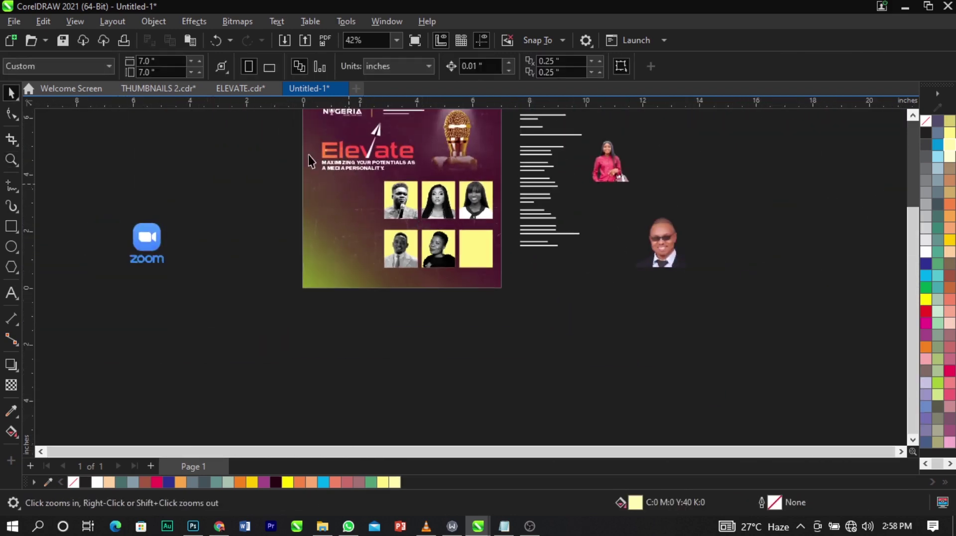
# Select the three lower-row yellow boxes and move them one slot to the left.
pyautogui.moveTo(295, 134); pyautogui.dragTo(713, 305)
pyautogui.press('space')
pyautogui.click(665, 333)
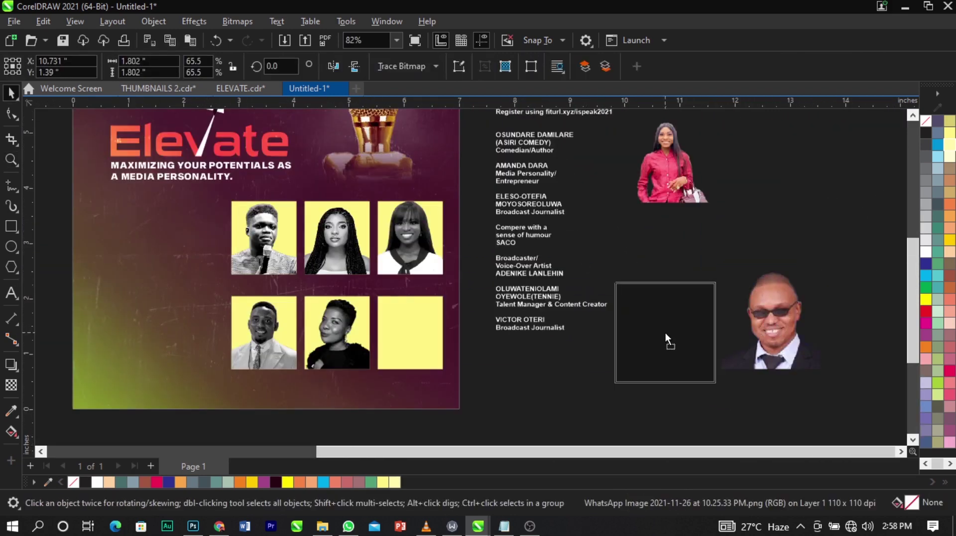
pyautogui.moveTo(454, 399); pyautogui.dragTo(454, 397)
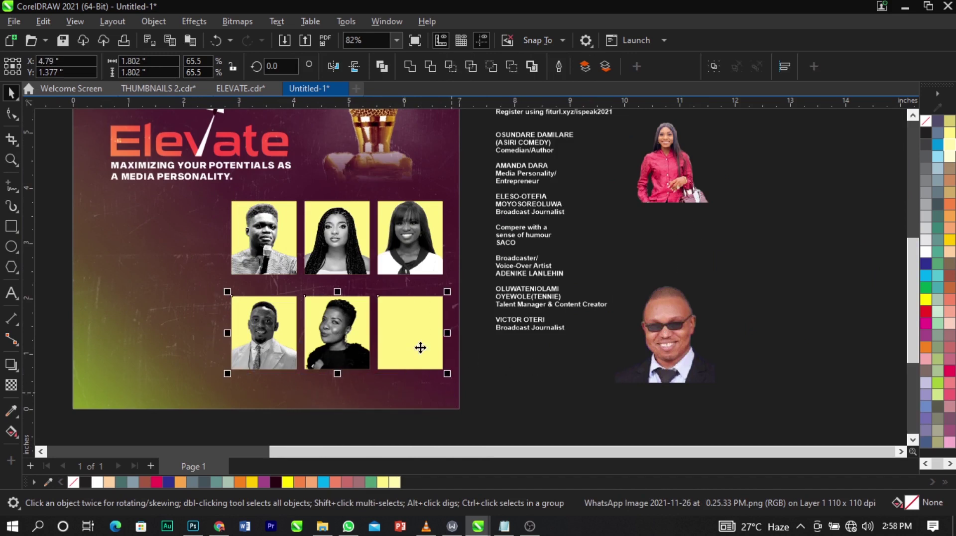
pyautogui.moveTo(422, 341); pyautogui.dragTo(402, 332)
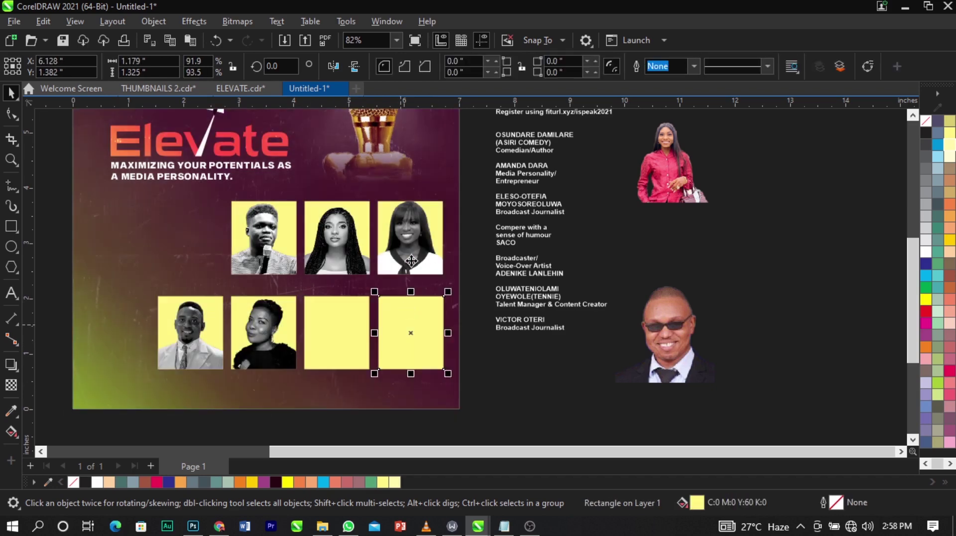
# Centre the rightmost and third lower yellow boxes under the photos above them.
pyautogui.rightClick(400, 324)
pyautogui.click(411, 260)
pyautogui.hotkey('ctrl', 'z')
pyautogui.keyDown('shift'); pyautogui.click(414, 249); pyautogui.keyUp('shift')
pyautogui.press('c')
pyautogui.click(488, 298)
pyautogui.click(344, 319)
pyautogui.keyDown('shift'); pyautogui.click(344, 236); pyautogui.keyUp('shift')
pyautogui.press('c')
pyautogui.click(480, 309)
# Check the short-haired woman's and suited man's photo boxes in the lower row.
pyautogui.click(273, 324)
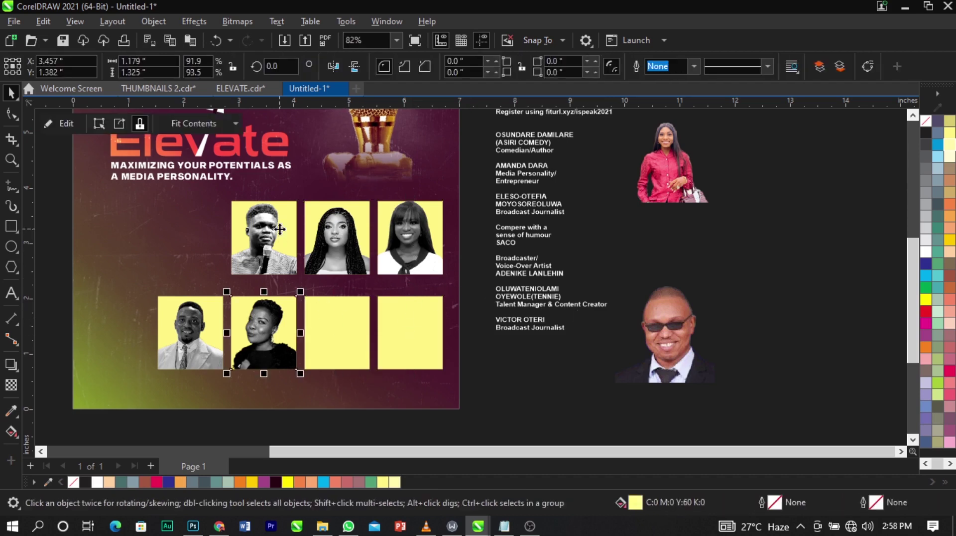
pyautogui.click(205, 319)
pyautogui.scroll(4, 204, 318)
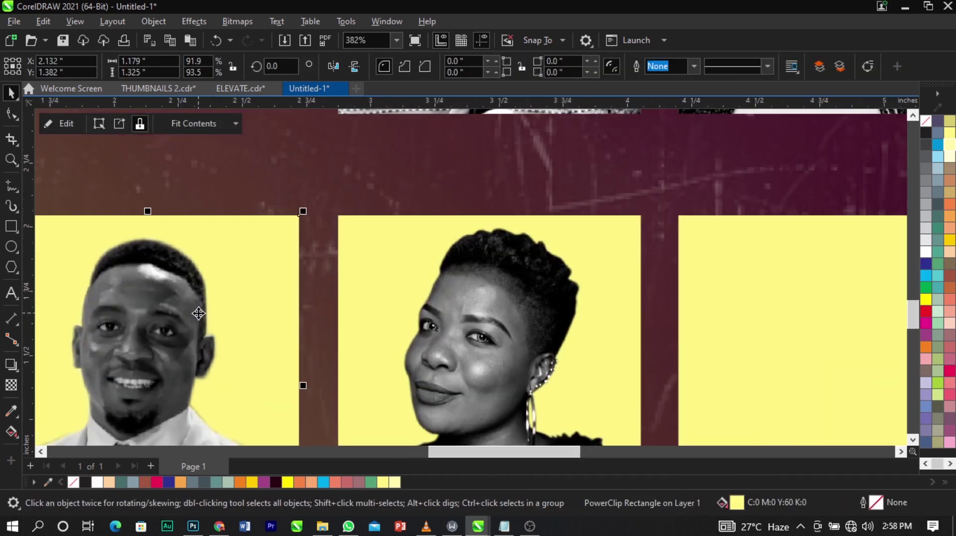
pyautogui.scroll(-6, 384, 288)
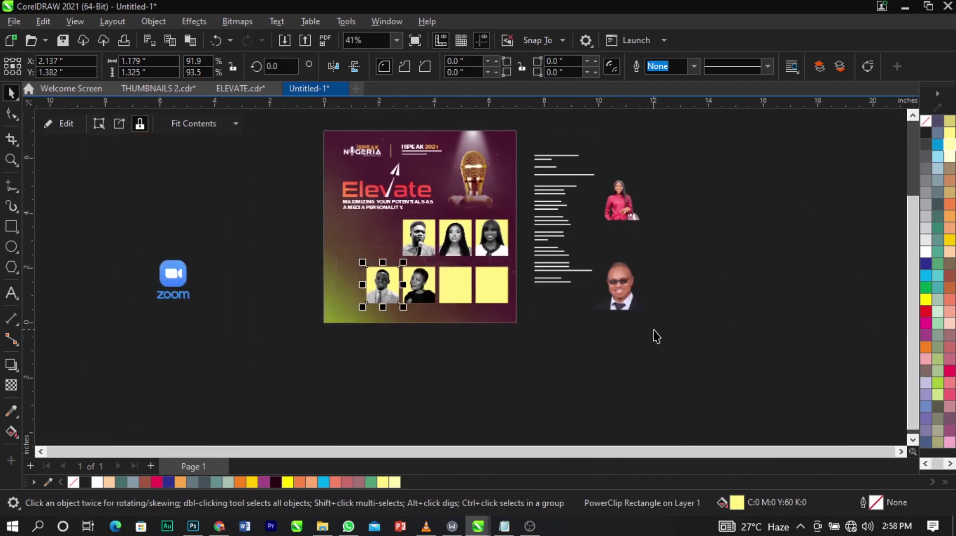
pyautogui.scroll(2, 597, 259)
# PowerClip the woman in red's photo into the third lower yellow box and reposition it inside.
pyautogui.moveTo(229, 304); pyautogui.dragTo(352, 313)
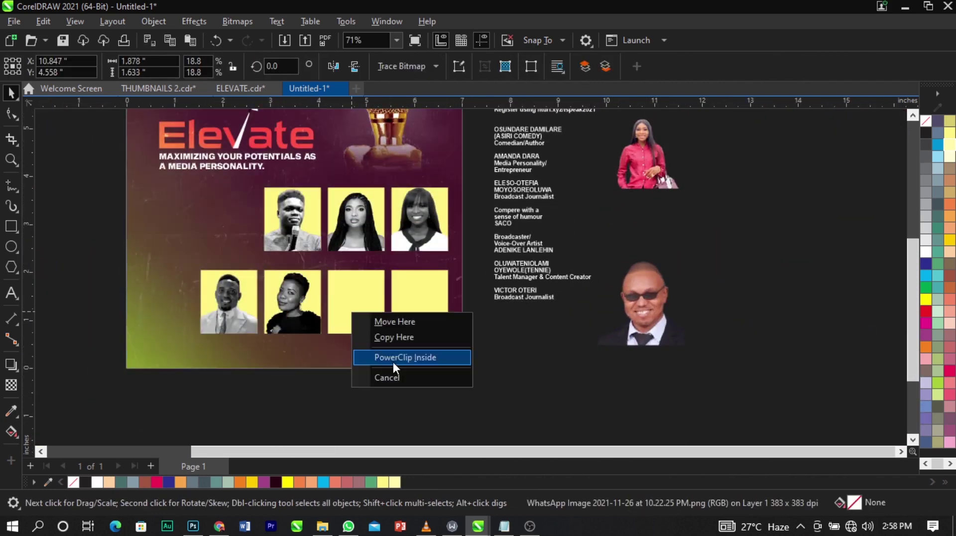
pyautogui.click(393, 363)
pyautogui.scroll(1, 372, 308)
pyautogui.doubleClick(375, 307)
pyautogui.moveTo(348, 244); pyautogui.dragTo(427, 314)
pyautogui.scroll(1, 403, 310)
# Make the photo grayscale and convert it to a bitmap.
pyautogui.click(243, 23)
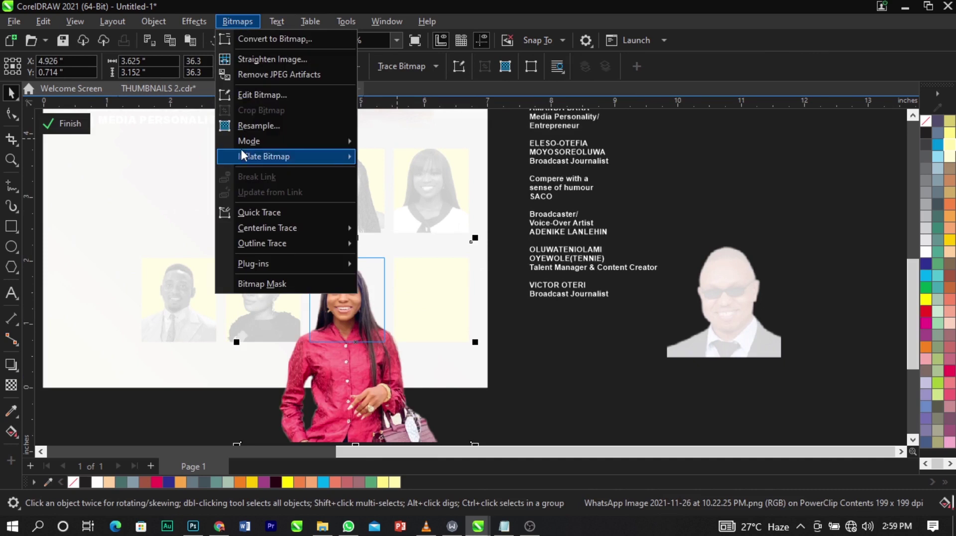
pyautogui.moveTo(255, 141)
pyautogui.click(382, 152)
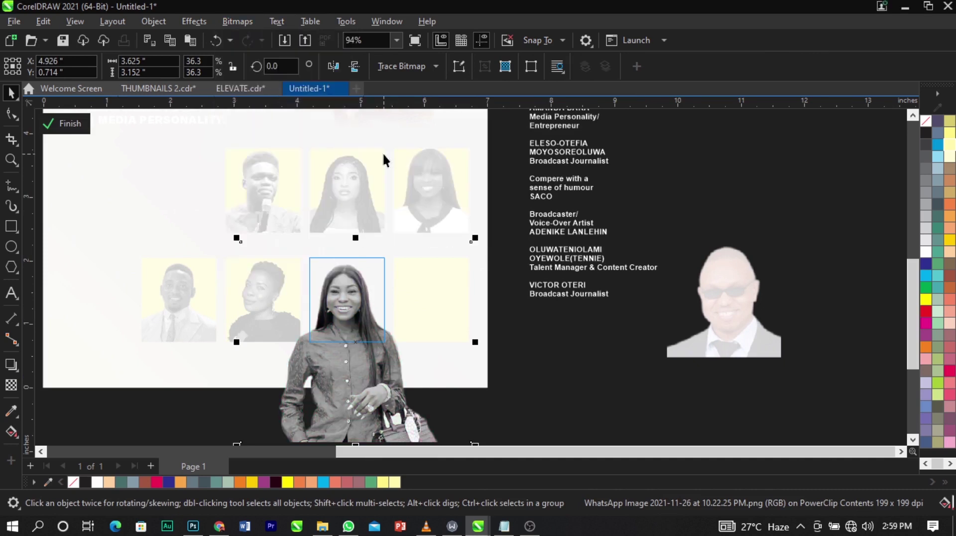
pyautogui.click(249, 24)
pyautogui.click(258, 37)
pyautogui.click(497, 339)
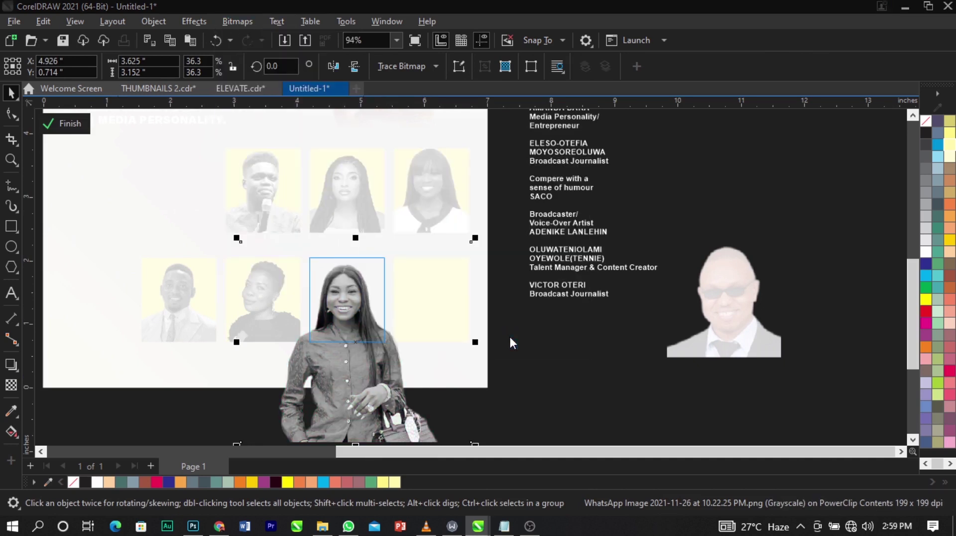
# Adjust the photo's brightness and contrast, skipping Gaussian Blur, then finish PowerClip editing.
pyautogui.click(194, 21)
pyautogui.moveTo(211, 105)
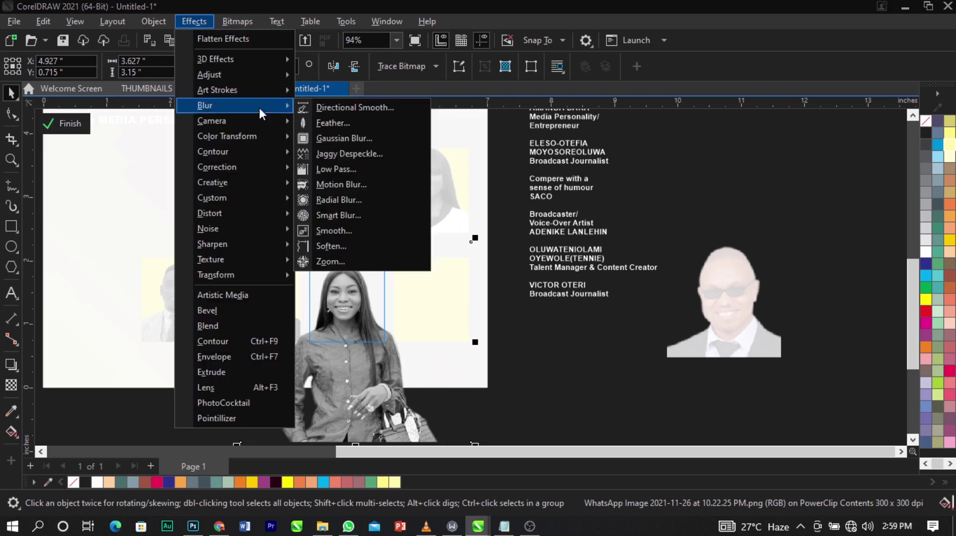
pyautogui.click(338, 135)
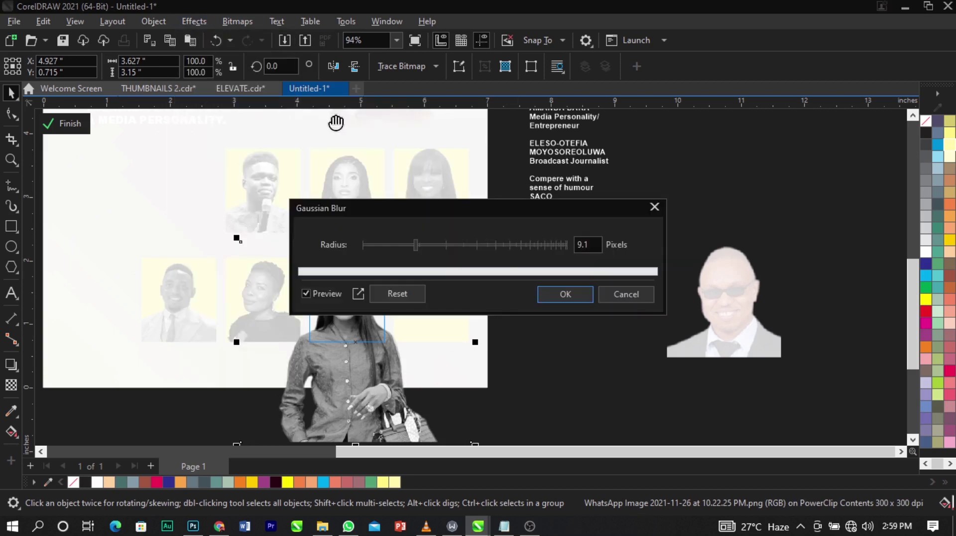
pyautogui.click(626, 294)
pyautogui.click(192, 21)
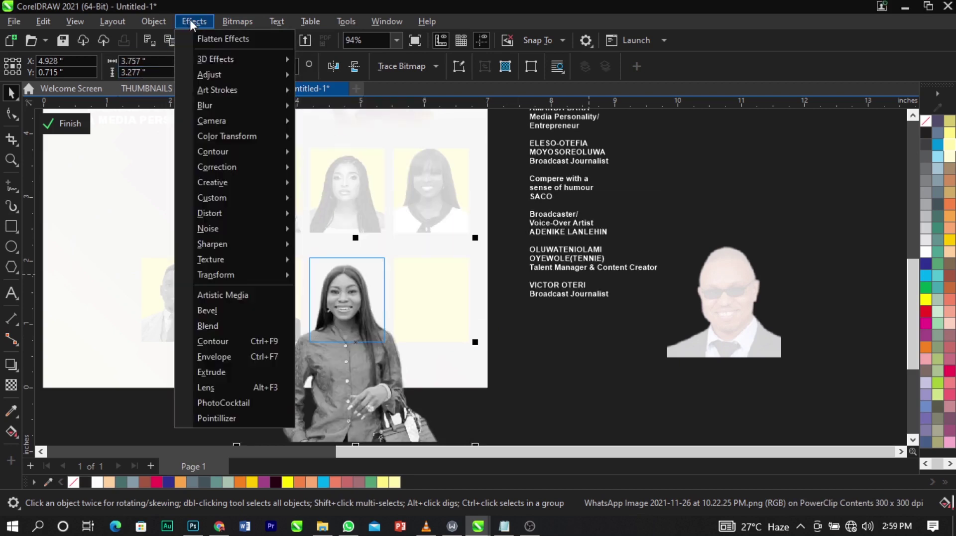
pyautogui.moveTo(237, 78)
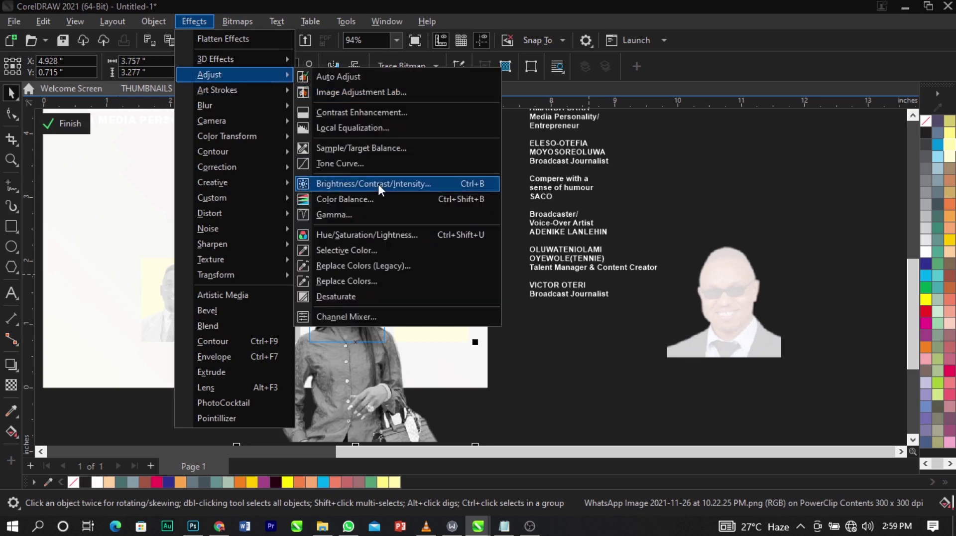
pyautogui.click(378, 183)
pyautogui.click(533, 318)
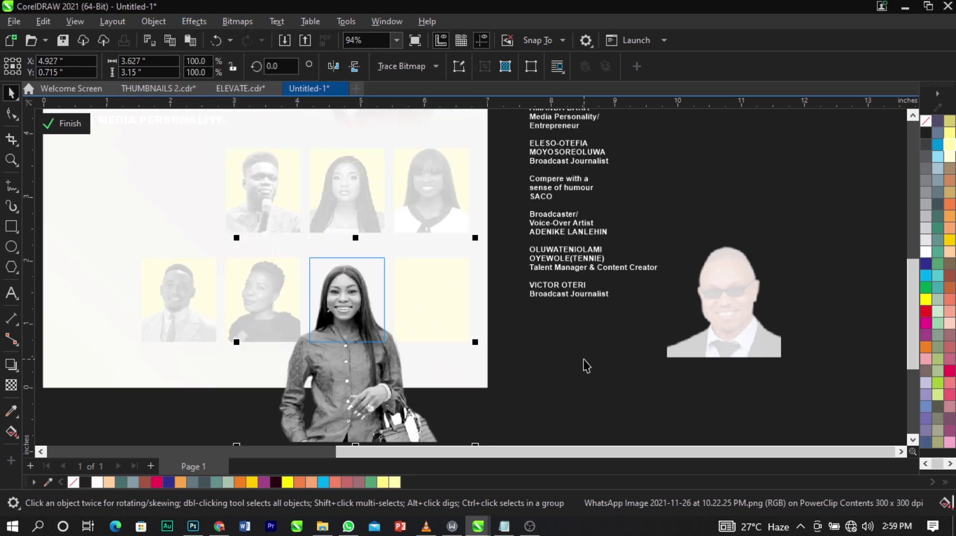
pyautogui.keyDown('ctrl'); pyautogui.click(584, 359); pyautogui.keyUp('ctrl')
# Place the sunglasses man's photo inside the last yellow box.
pyautogui.press('Escape')
pyautogui.click(723, 332)
pyautogui.moveTo(723, 332); pyautogui.dragTo(453, 298)
pyautogui.click(468, 339)
# Resize and position the sunglasses man's photo to fit inside its yellow box.
pyautogui.keyDown('ctrl'); pyautogui.click(446, 296); pyautogui.keyUp('ctrl')
pyautogui.scroll(3, 448, 308)
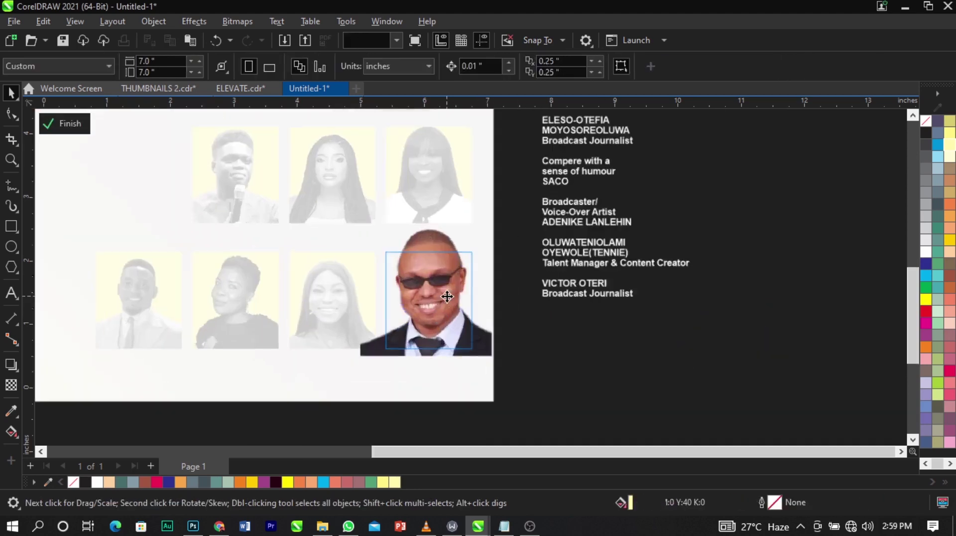
pyautogui.moveTo(525, 248); pyautogui.dragTo(522, 272)
pyautogui.moveTo(464, 322); pyautogui.dragTo(449, 291)
pyautogui.moveTo(452, 298); pyautogui.dragTo(456, 299)
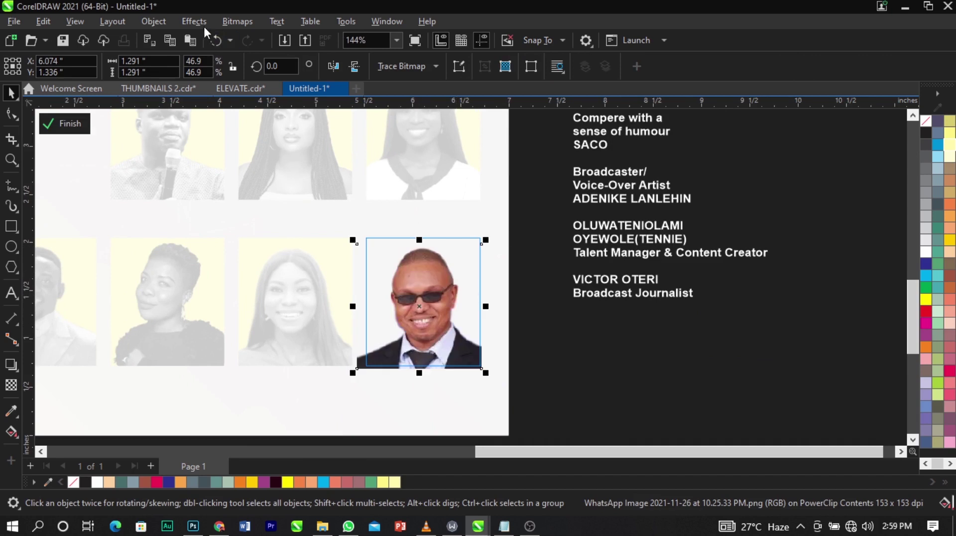
# Turn the photo grayscale and convert it to a bitmap.
pyautogui.click(235, 22)
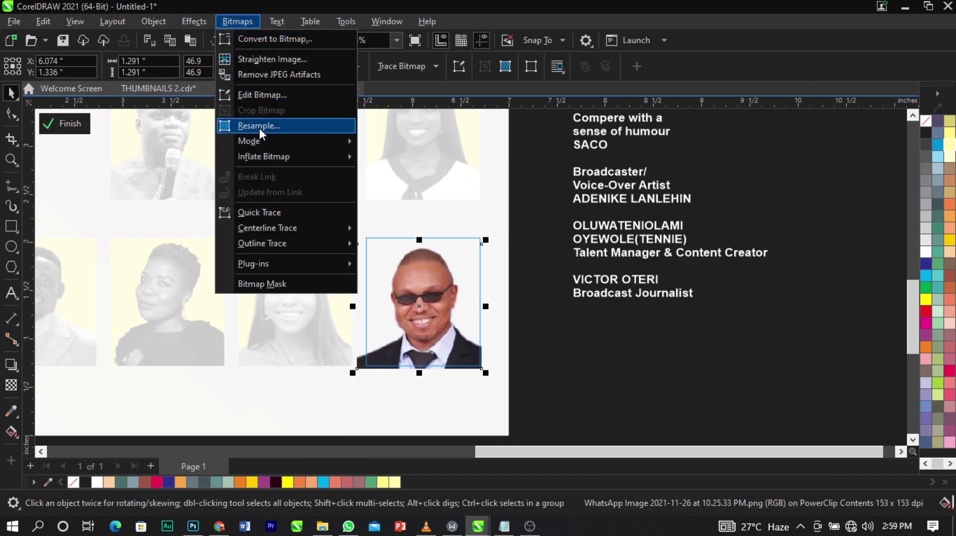
pyautogui.moveTo(274, 139)
pyautogui.click(372, 156)
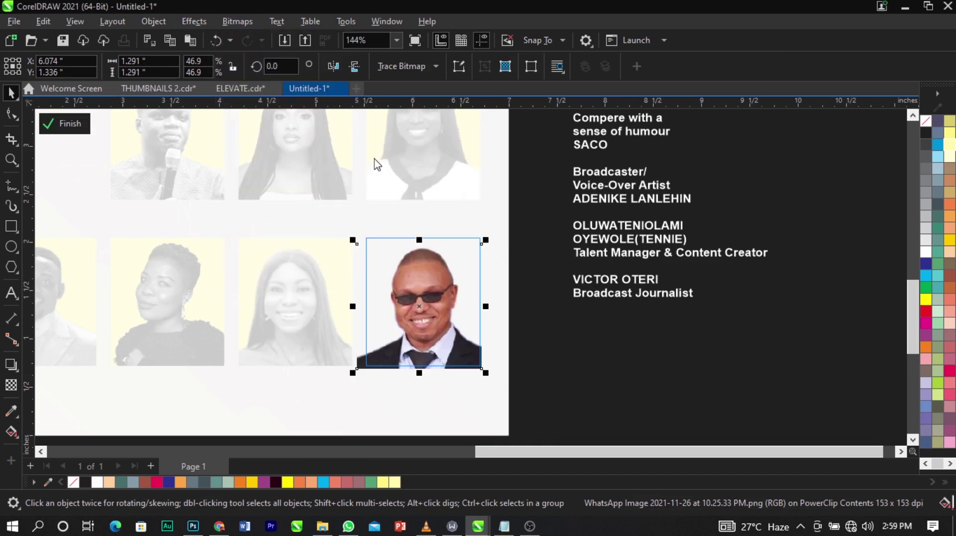
pyautogui.click(243, 21)
pyautogui.click(246, 37)
pyautogui.click(517, 340)
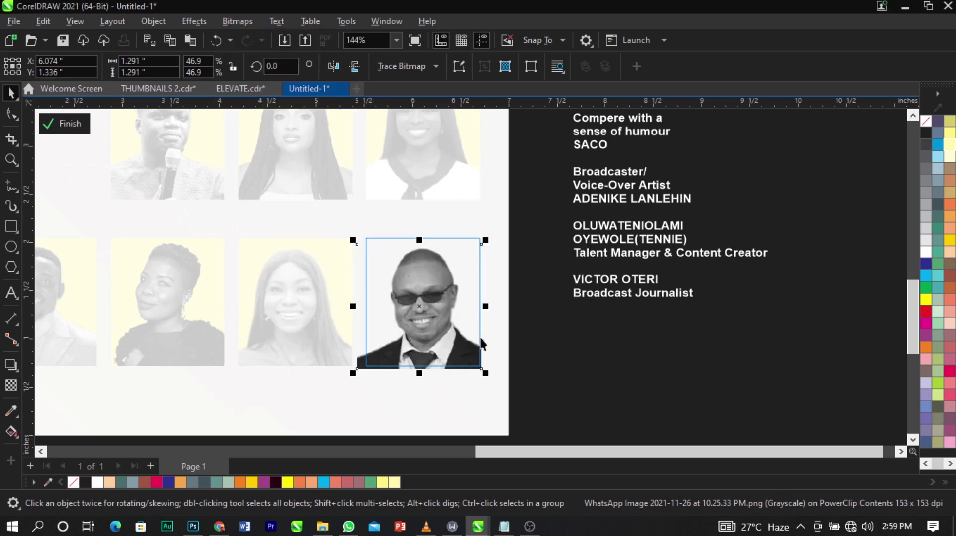
# Boost the photo's contrast to 26 with Brightness/Contrast, then finish PowerClip editing.
pyautogui.click(194, 22)
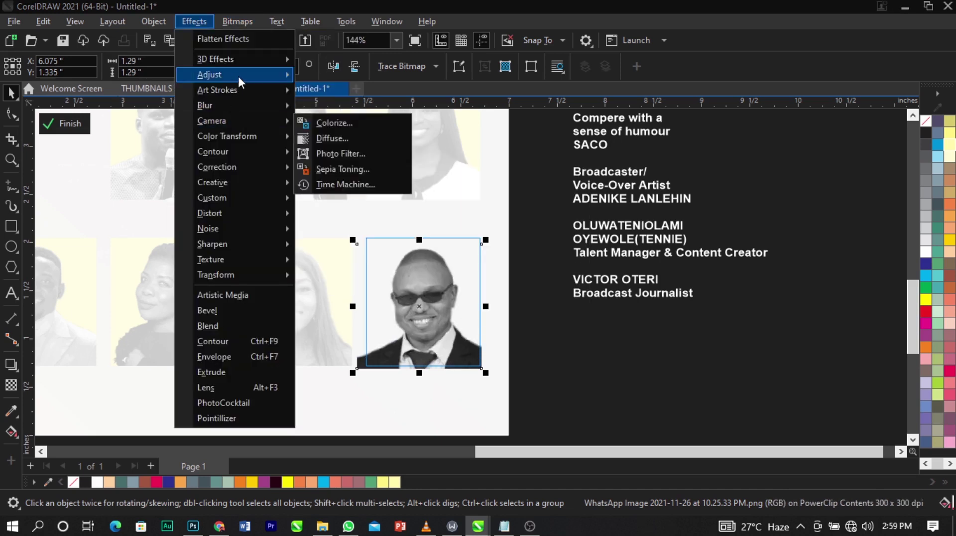
pyautogui.moveTo(238, 74)
pyautogui.click(379, 186)
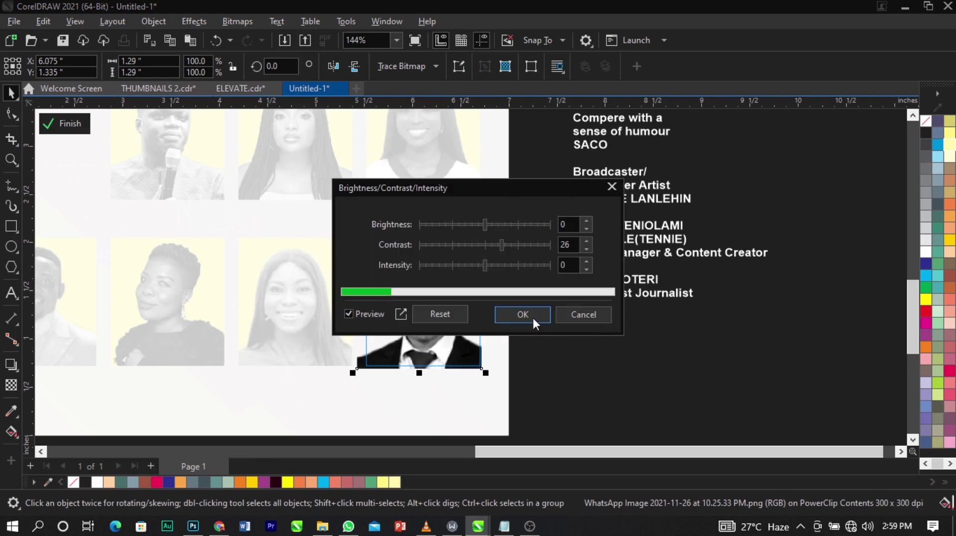
pyautogui.click(533, 318)
pyautogui.keyDown('ctrl'); pyautogui.click(608, 343); pyautogui.keyUp('ctrl')
pyautogui.click(608, 342)
# Zoom in on the flyer and its details text.
pyautogui.press('F4')
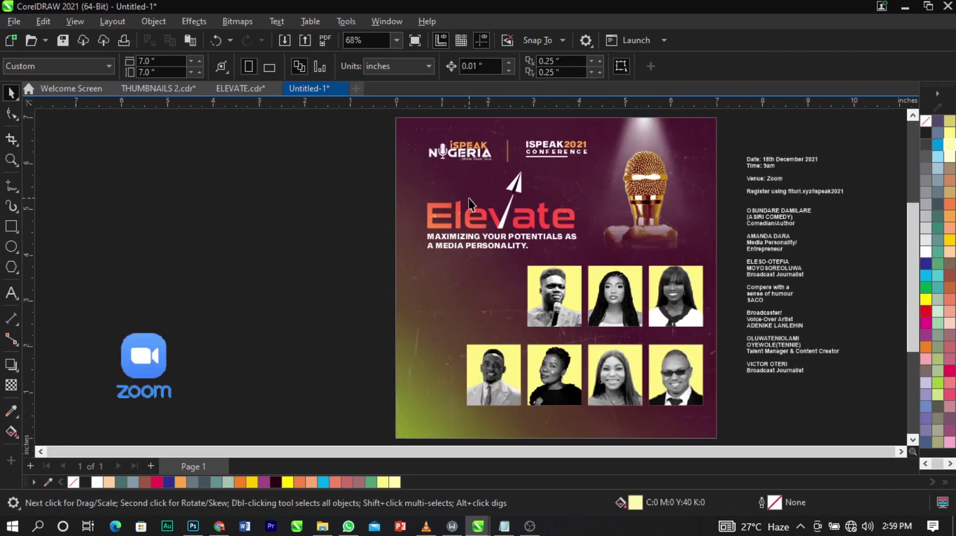
pyautogui.scroll(-1, 468, 198)
pyautogui.press('F2')
pyautogui.moveTo(308, 164); pyautogui.dragTo(747, 395)
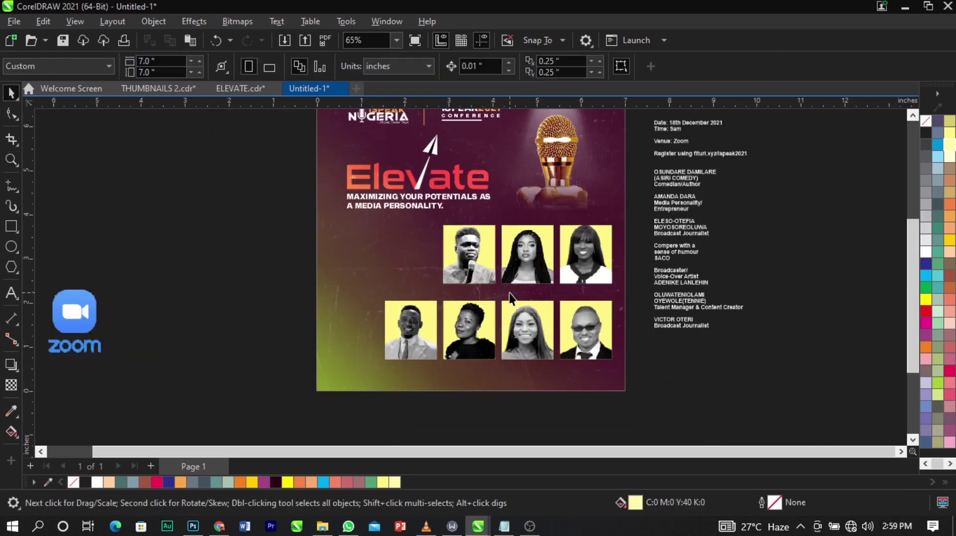
# Cut the date, time, venue and registration lines out of the details text block.
pyautogui.click(653, 196)
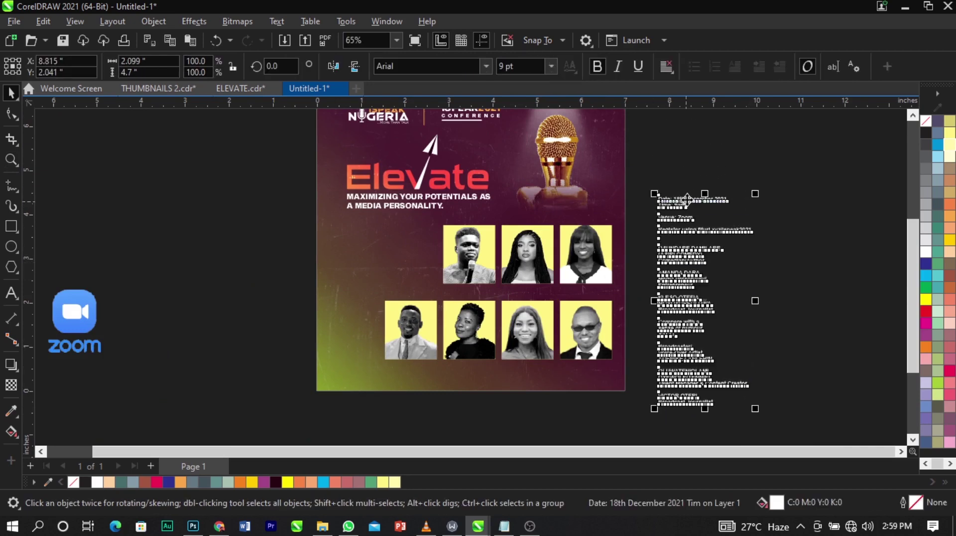
pyautogui.scroll(3, 685, 214)
pyautogui.doubleClick(681, 205)
pyautogui.press('BackSpace')
pyautogui.press('BackSpace')
pyautogui.press('BackSpace')
pyautogui.press('BackSpace')
pyautogui.press('BackSpace')
pyautogui.press('BackSpace')
pyautogui.press('BackSpace')
pyautogui.press('BackSpace')
pyautogui.press('BackSpace')
pyautogui.press('BackSpace')
pyautogui.press('BackSpace')
pyautogui.press('BackSpace')
pyautogui.press('BackSpace')
pyautogui.press('BackSpace')
pyautogui.press('BackSpace')
pyautogui.press('BackSpace')
pyautogui.press('BackSpace')
pyautogui.press('BackSpace')
pyautogui.press('BackSpace')
pyautogui.press('BackSpace')
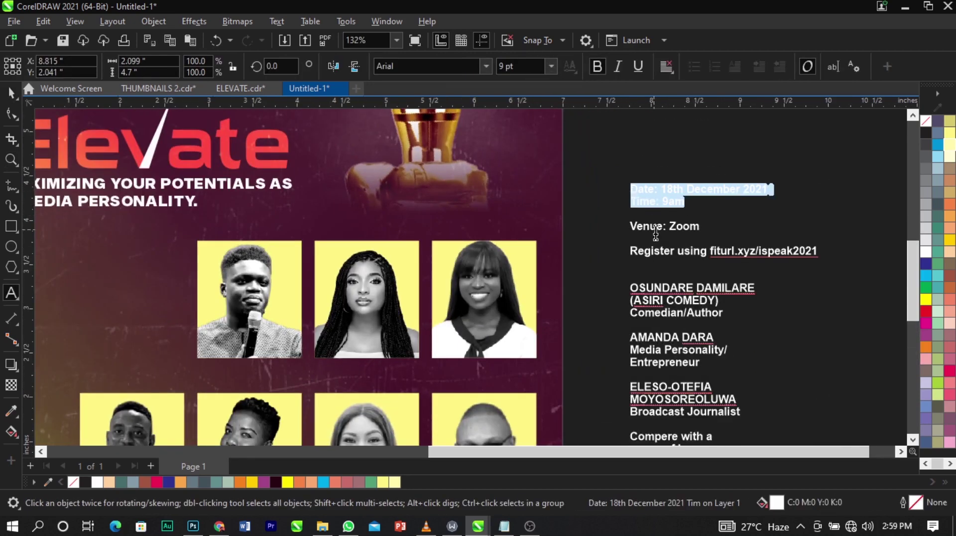
pyautogui.hotkey('ctrl', 'z')
pyautogui.moveTo(702, 218); pyautogui.dragTo(614, 190)
pyautogui.hotkey('ctrl', 'x')
pyautogui.hotkey('ctrl', 'z')
pyautogui.moveTo(826, 264); pyautogui.dragTo(639, 182)
pyautogui.hotkey('ctrl', 'x')
# Paste the event details as new text on the flyer and nudge it into place.
pyautogui.scroll(-2, 639, 182)
pyautogui.click(340, 261)
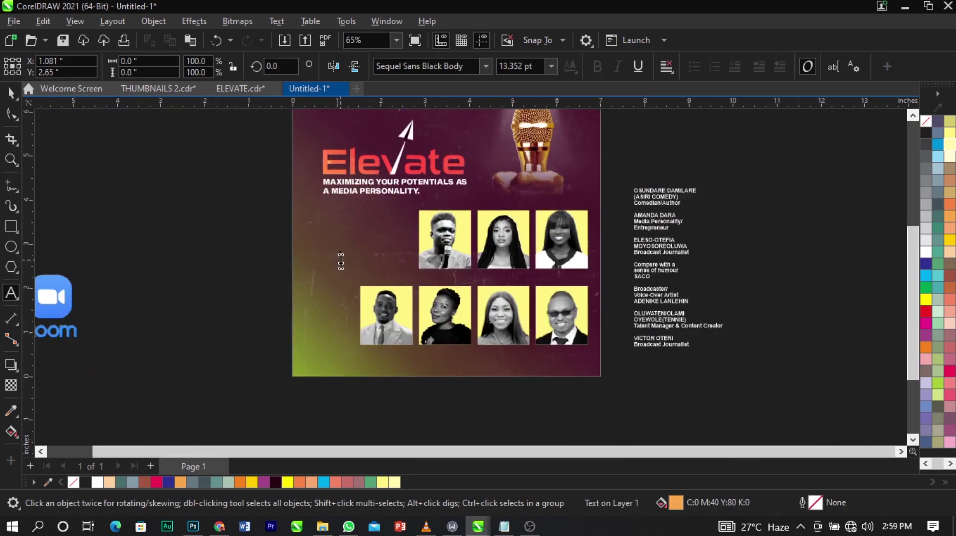
pyautogui.hotkey('ctrl', 'v')
pyautogui.hotkey('ctrl', 'space')
pyautogui.scroll(3, 351, 272)
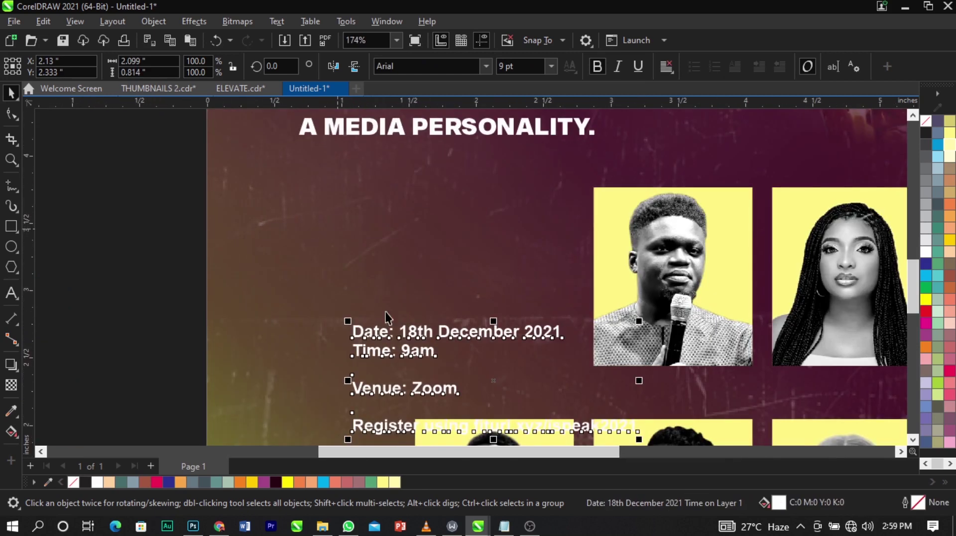
pyautogui.moveTo(414, 336); pyautogui.dragTo(372, 331)
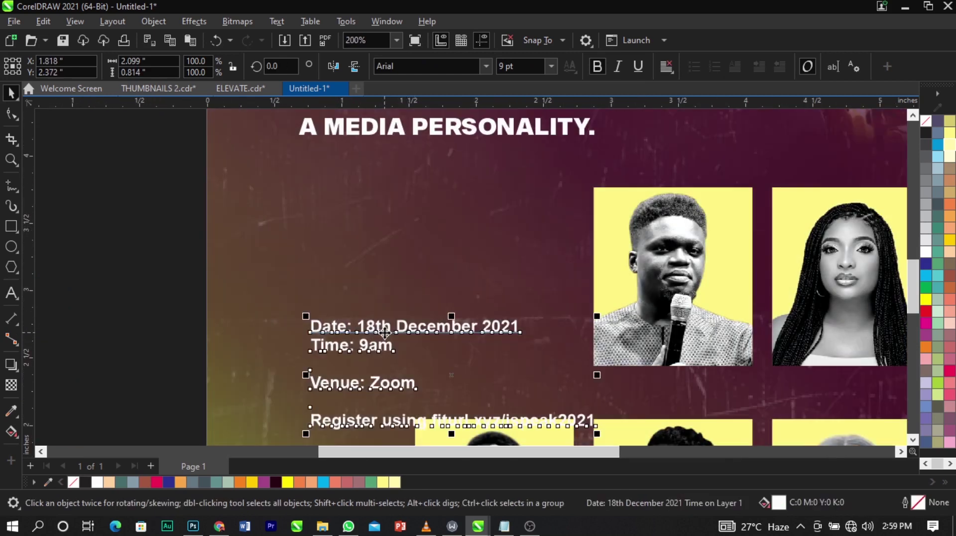
pyautogui.doubleClick(380, 327)
pyautogui.press('Escape')
# Move the Date line into its own separate text object at upper left.
pyautogui.moveTo(518, 331); pyautogui.dragTo(283, 324)
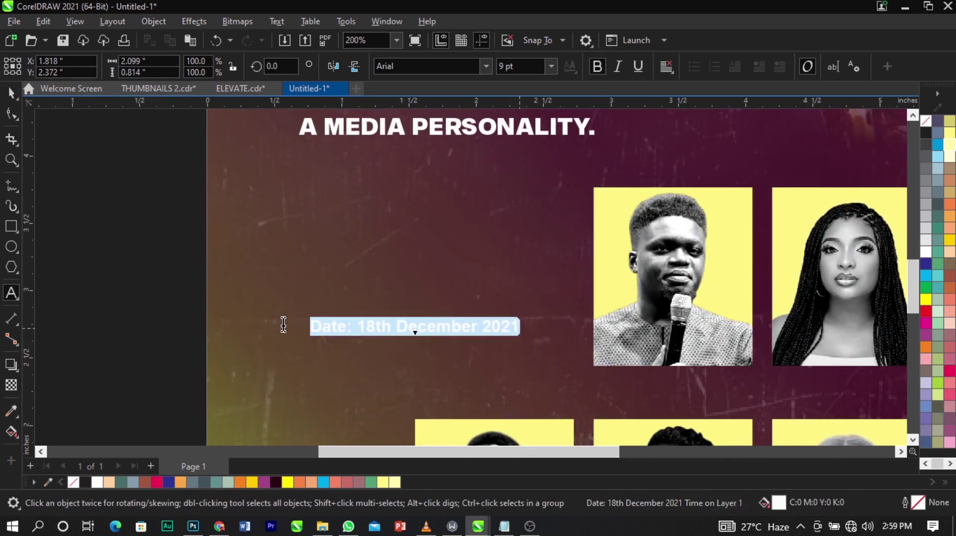
pyautogui.hotkey('ctrl', 'x')
pyautogui.click(292, 219)
pyautogui.hotkey('ctrl', 'v')
# Reword the date to '18 Dec' with '2021' on a second line, removing the label.
pyautogui.moveTo(336, 220); pyautogui.dragTo(264, 226)
pyautogui.press('Delete')
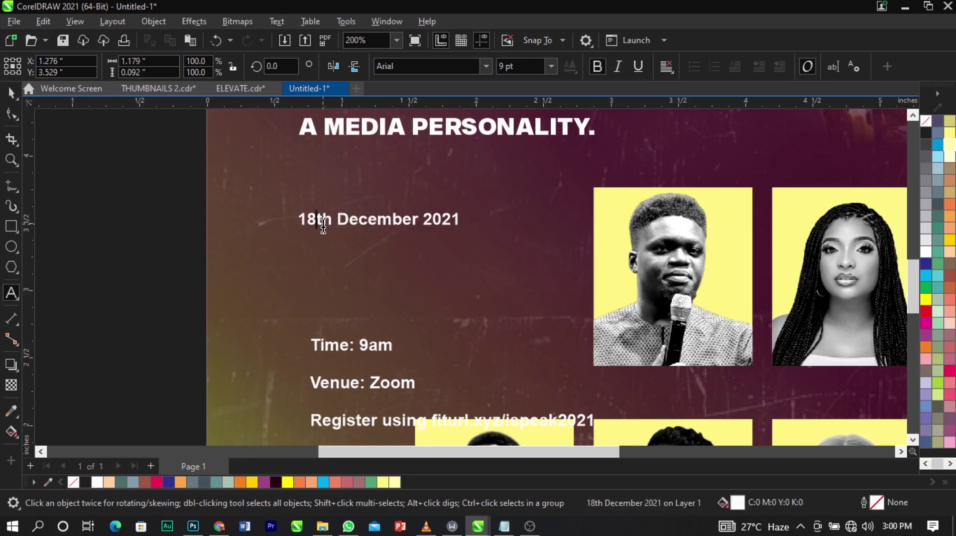
pyautogui.press('Delete')
pyautogui.press('Delete')
pyautogui.click(356, 227)
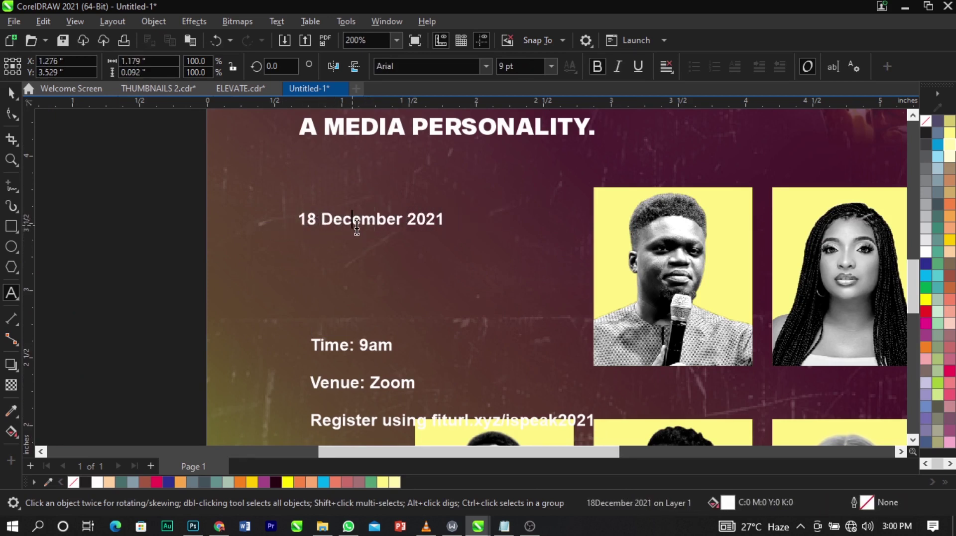
pyautogui.moveTo(356, 227); pyautogui.dragTo(401, 225)
pyautogui.press('Delete')
pyautogui.press('Return')
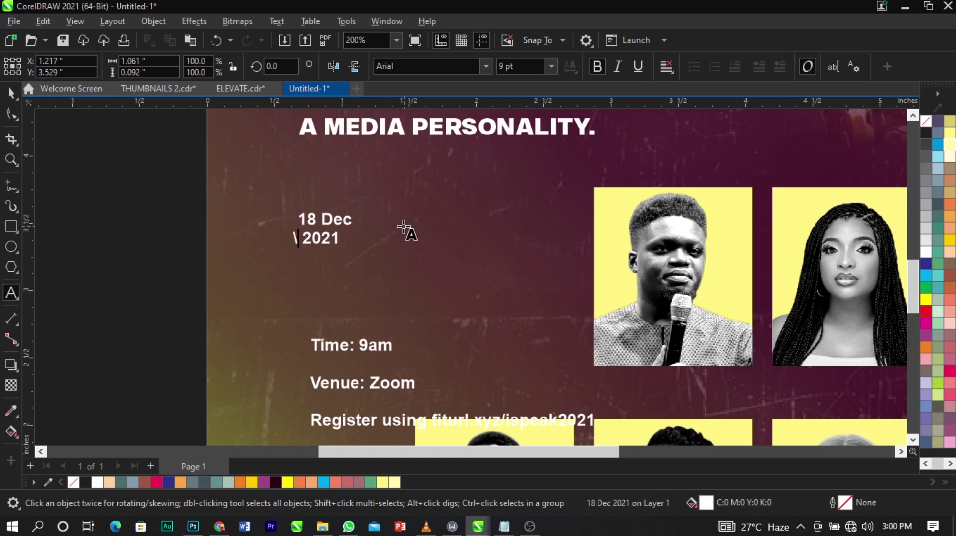
pyautogui.press('Delete')
pyautogui.scroll(3, 325, 218)
pyautogui.hotkey('ctrl', 'space')
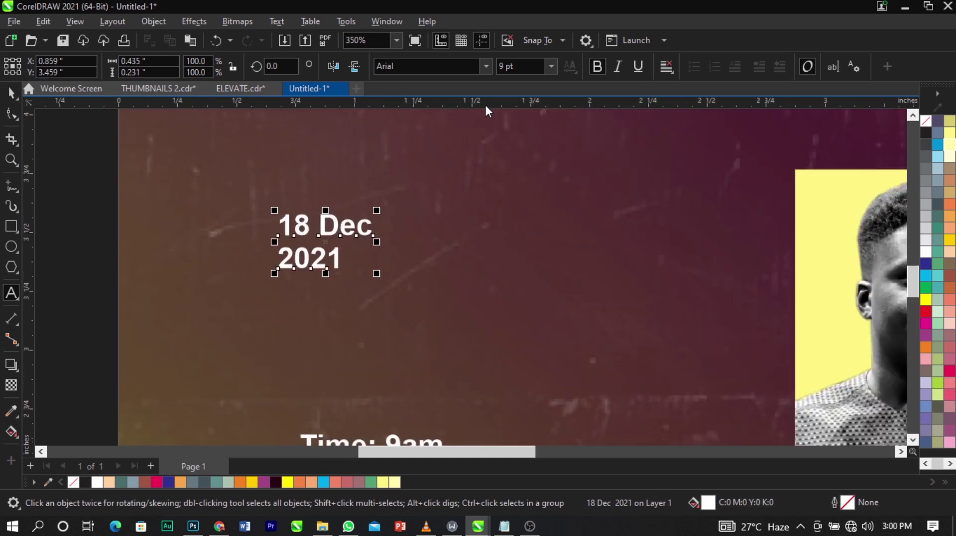
# Set the date in Sequel Sans Black Body and enlarge it to about 17 pt.
pyautogui.click(482, 67)
pyautogui.click(484, 70)
pyautogui.click(478, 100)
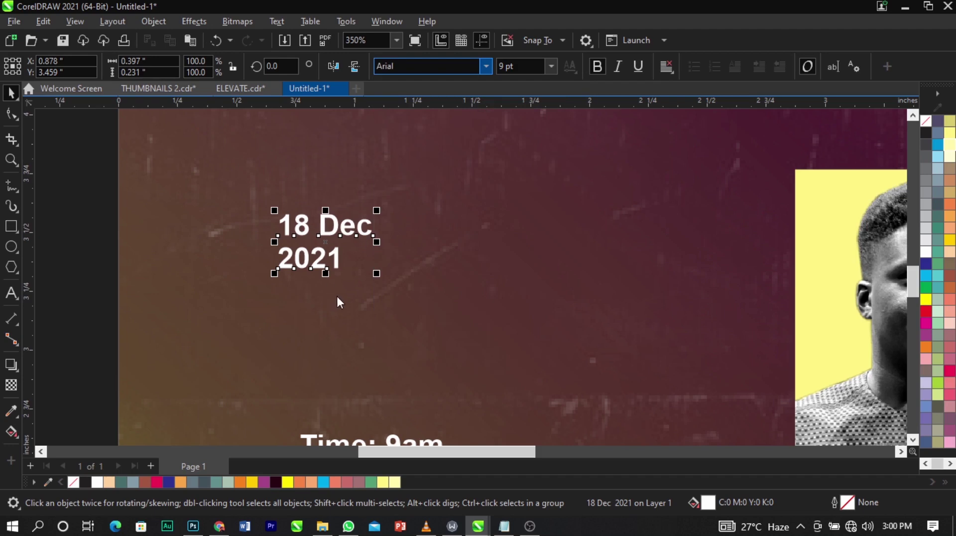
pyautogui.moveTo(378, 278); pyautogui.dragTo(477, 347)
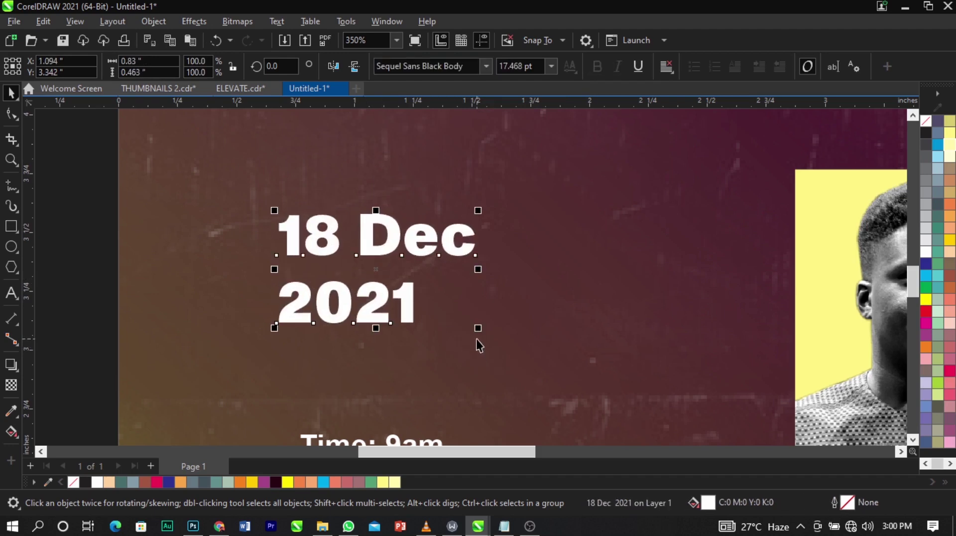
# Break the date apart, enlarge the 18 to about 28.6 pt, and left-align it with the headline.
pyautogui.hotkey('ctrl', 'k')
pyautogui.hotkey('ctrl', 'k')
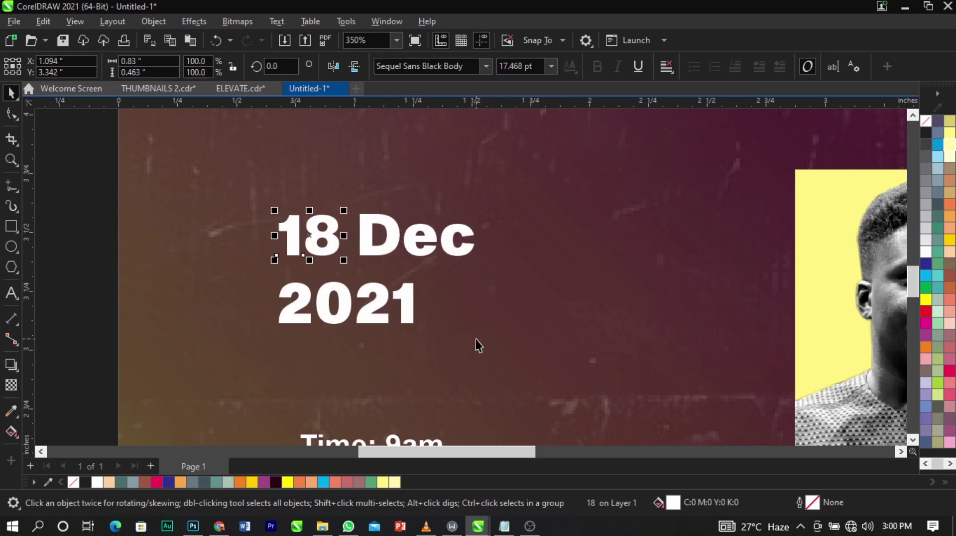
pyautogui.scroll(-2, 347, 258)
pyautogui.moveTo(346, 244); pyautogui.dragTo(371, 207)
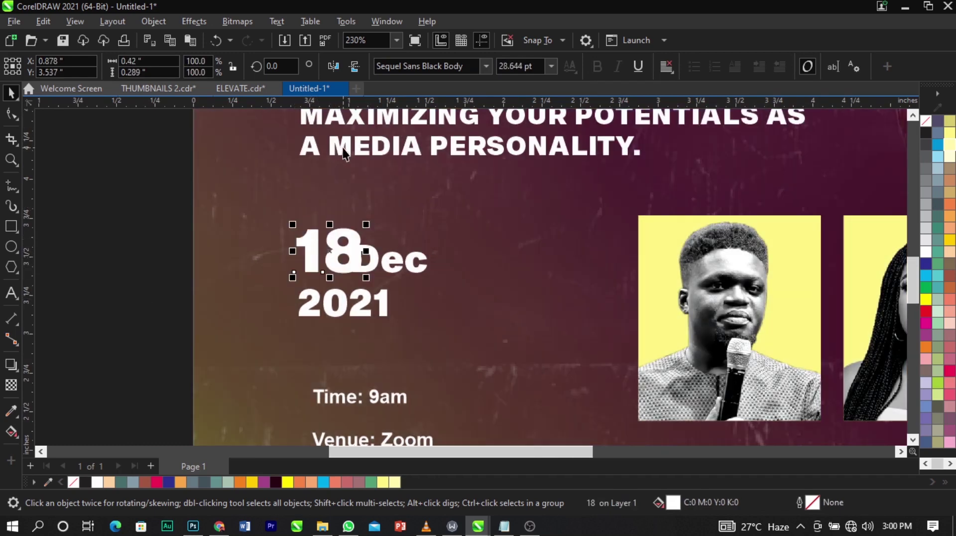
pyautogui.keyDown('shift'); pyautogui.click(343, 149); pyautogui.keyUp('shift')
pyautogui.press('l')
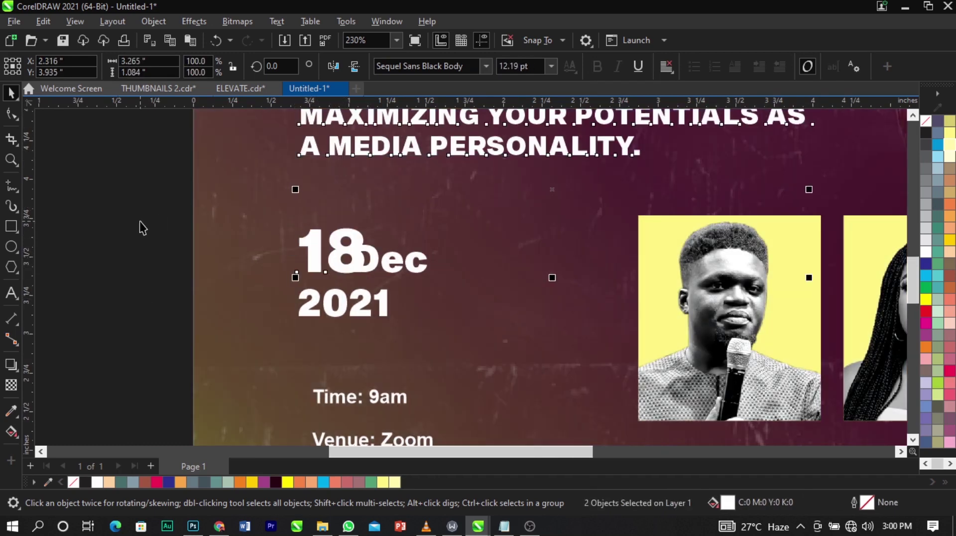
pyautogui.click(139, 222)
# Add a vertical guideline at the text's left edge and zoom into the date area.
pyautogui.moveTo(31, 295); pyautogui.dragTo(298, 321)
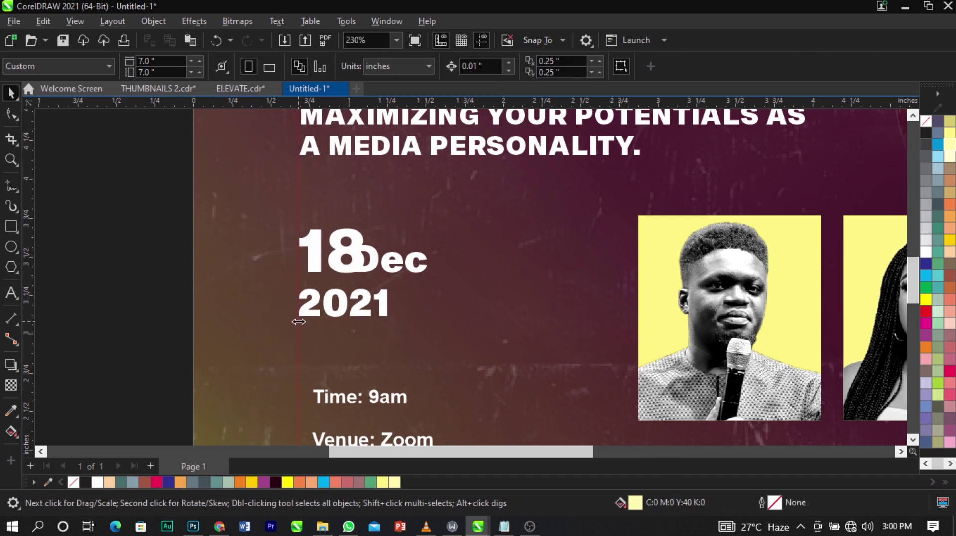
pyautogui.scroll(-6, 298, 321)
pyautogui.click(234, 295)
pyautogui.press('F2')
pyautogui.moveTo(219, 252); pyautogui.dragTo(459, 388)
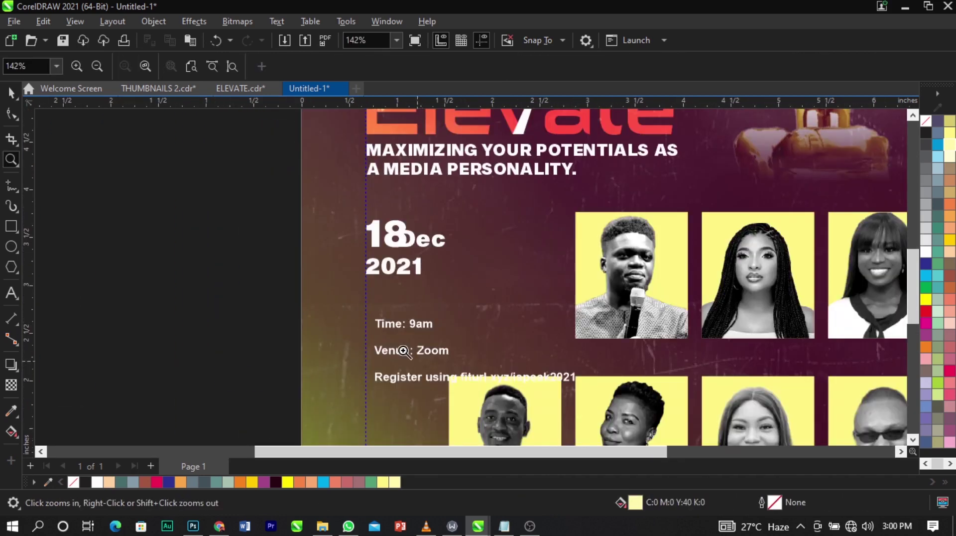
pyautogui.scroll(1, 371, 254)
# Change Dec to uppercase DEC and shrink it to about 70 percent.
pyautogui.click(457, 230)
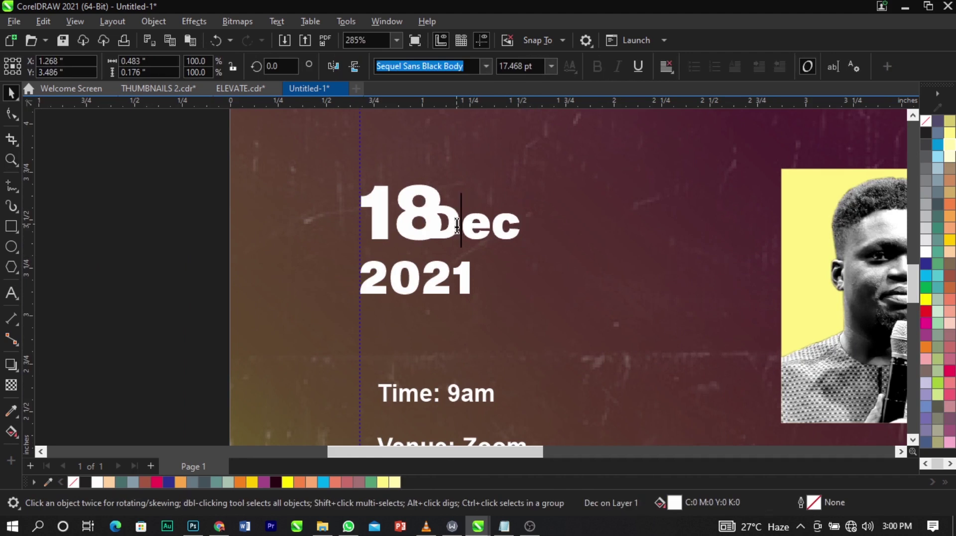
pyautogui.doubleClick(457, 231)
pyautogui.hotkey('shift', 'F3')
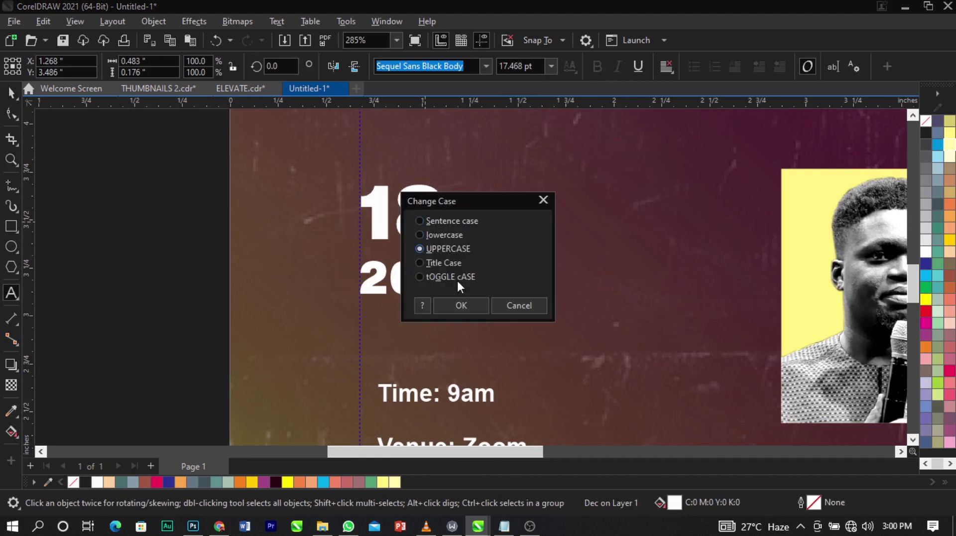
pyautogui.press('Return')
pyautogui.scroll(1, 515, 249)
pyautogui.moveTo(546, 243); pyautogui.dragTo(494, 232)
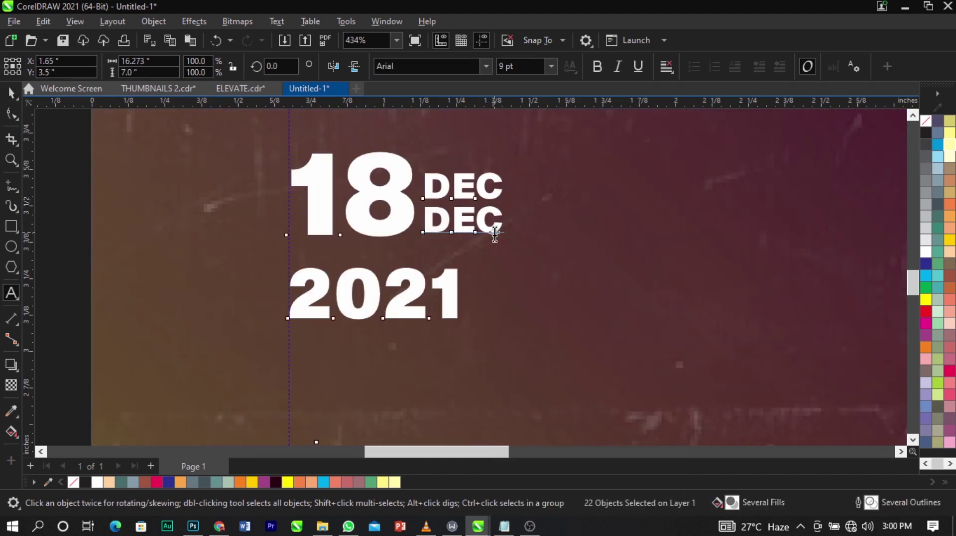
# Turn the small lower copy into 2021 and delete the large 2021.
pyautogui.doubleClick(495, 232)
pyautogui.write('2021')
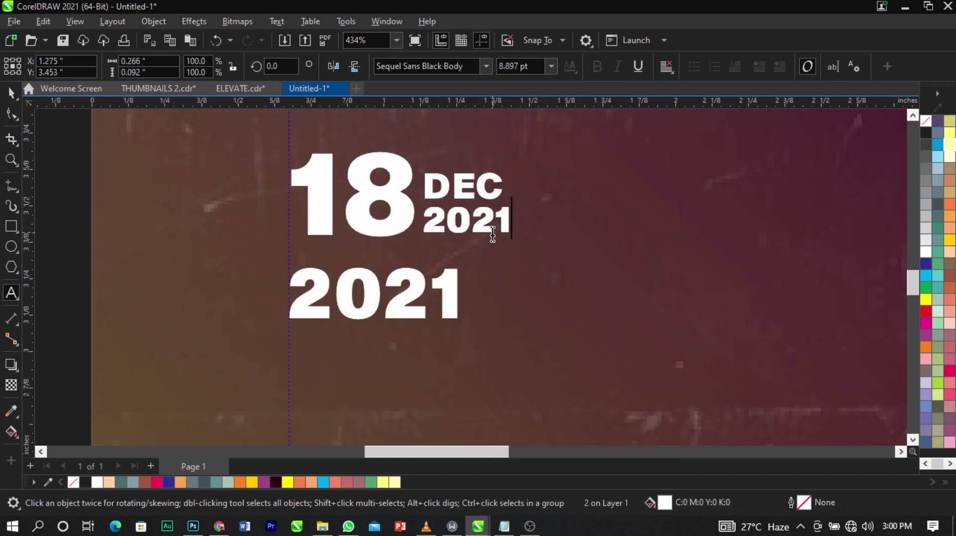
pyautogui.hotkey('ctrl', 'space')
pyautogui.click(454, 293)
pyautogui.press('Delete')
pyautogui.scroll(3, 485, 144)
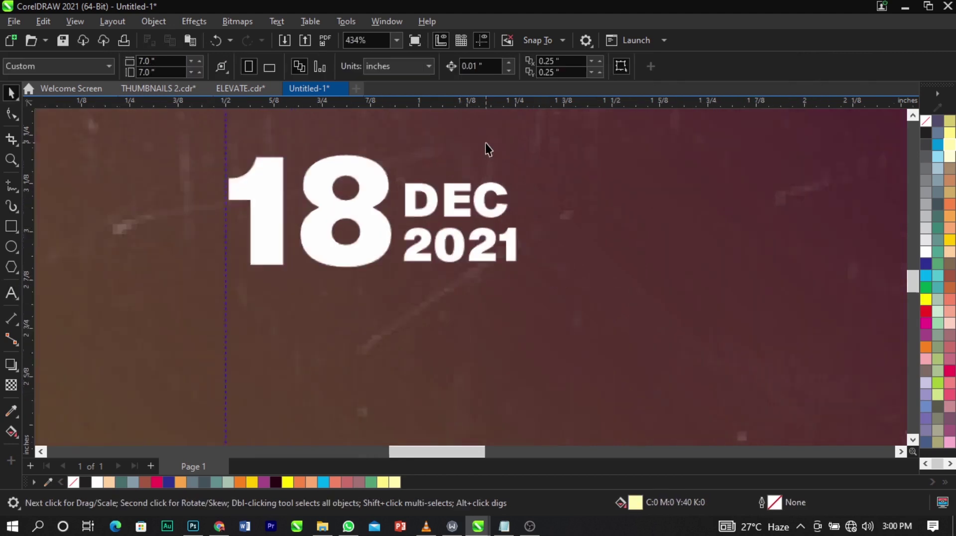
# Enlarge DEC slightly and select the 18, DEC and 2021 date block.
pyautogui.click(507, 205)
pyautogui.moveTo(540, 193); pyautogui.dragTo(551, 191)
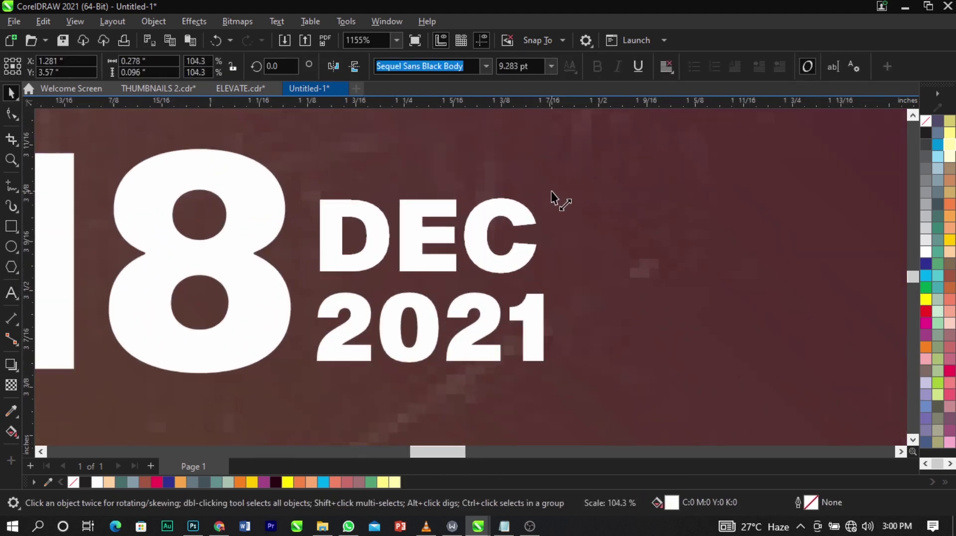
pyautogui.keyDown('shift'); pyautogui.click(535, 328); pyautogui.keyUp('shift')
pyautogui.scroll(-3, 443, 274)
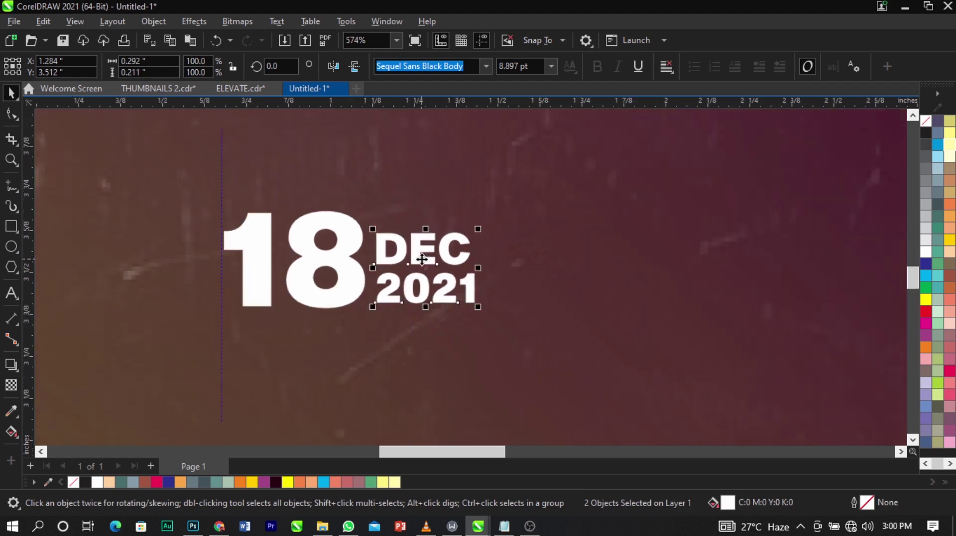
pyautogui.moveTo(258, 245); pyautogui.dragTo(668, 319)
# Change the duplicated 18 to 9 and move the DEC and 2021 copies beside it.
pyautogui.doubleClick(674, 290)
pyautogui.doubleClick(675, 292)
pyautogui.write('9')
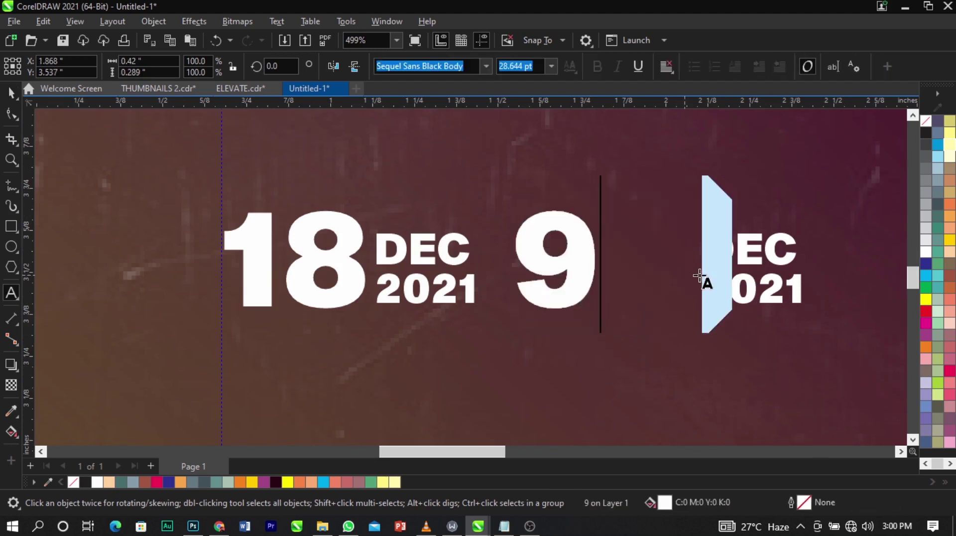
pyautogui.hotkey('ctrl', 'space')
pyautogui.click(747, 264)
pyautogui.keyDown('shift'); pyautogui.click(750, 286); pyautogui.keyUp('shift')
pyautogui.moveTo(749, 286); pyautogui.dragTo(668, 300)
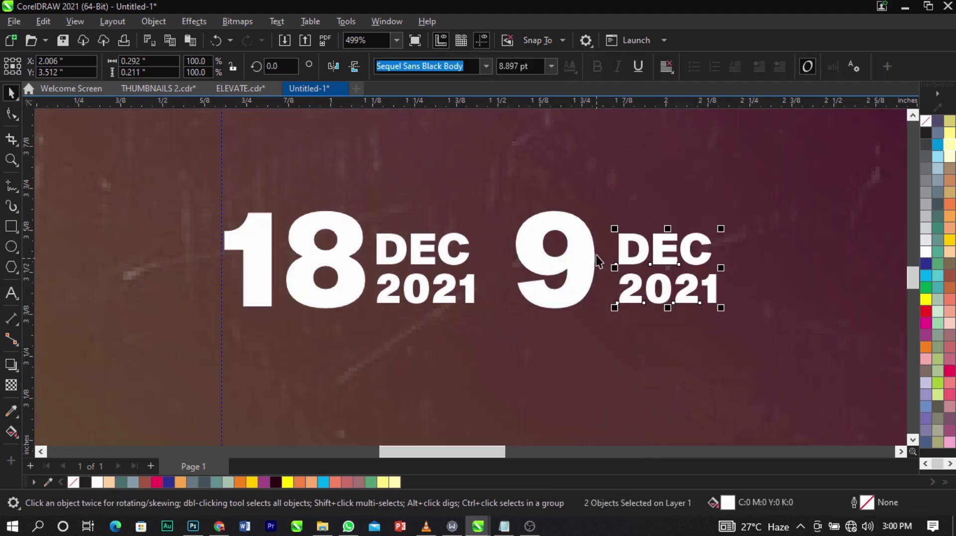
pyautogui.moveTo(597, 255); pyautogui.dragTo(609, 254)
# Retype the copies beside the 9 as 'AM' and '(WAT)'.
pyautogui.click(630, 262)
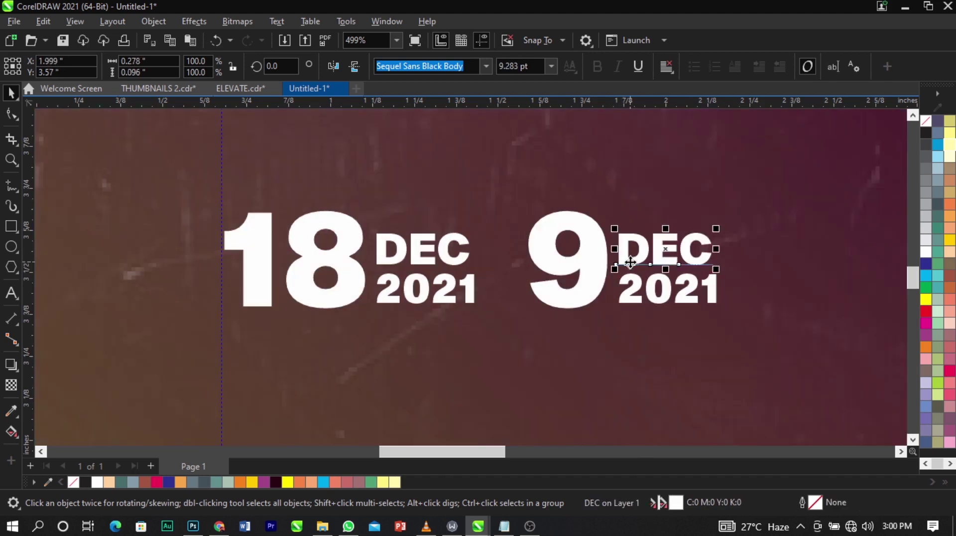
pyautogui.doubleClick(630, 262)
pyautogui.write('AM')
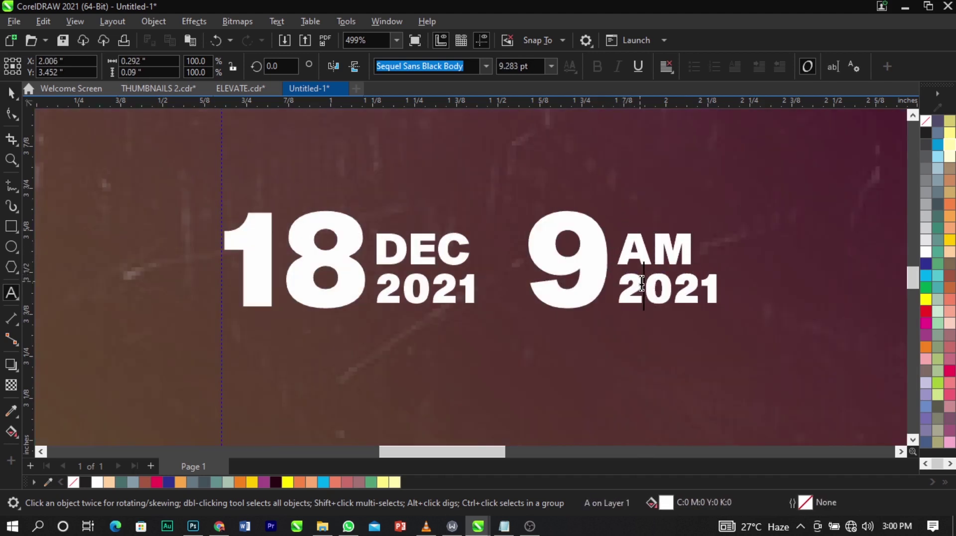
pyautogui.doubleClick(642, 281)
pyautogui.write('(WAT')
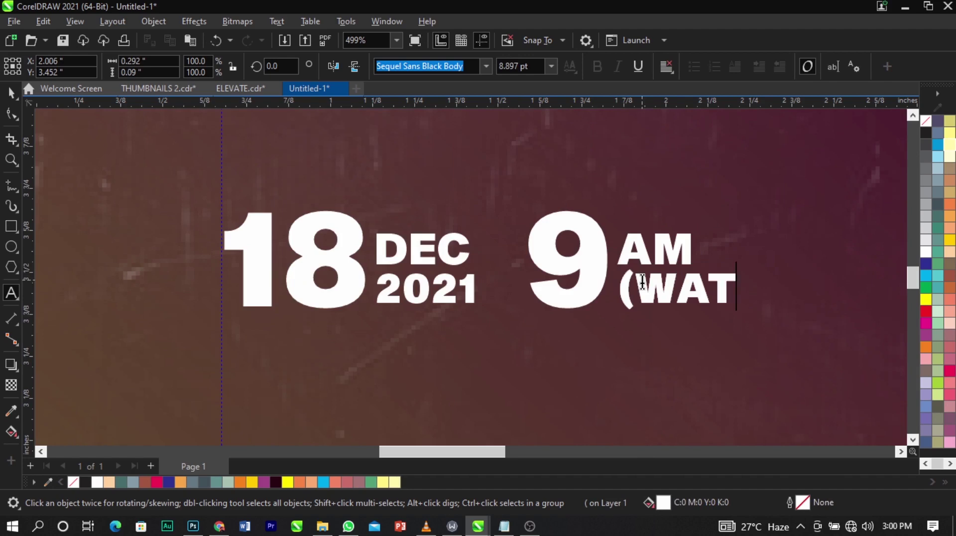
pyautogui.write(')')
pyautogui.hotkey('ctrl', 'space')
pyautogui.scroll(-3, 550, 271)
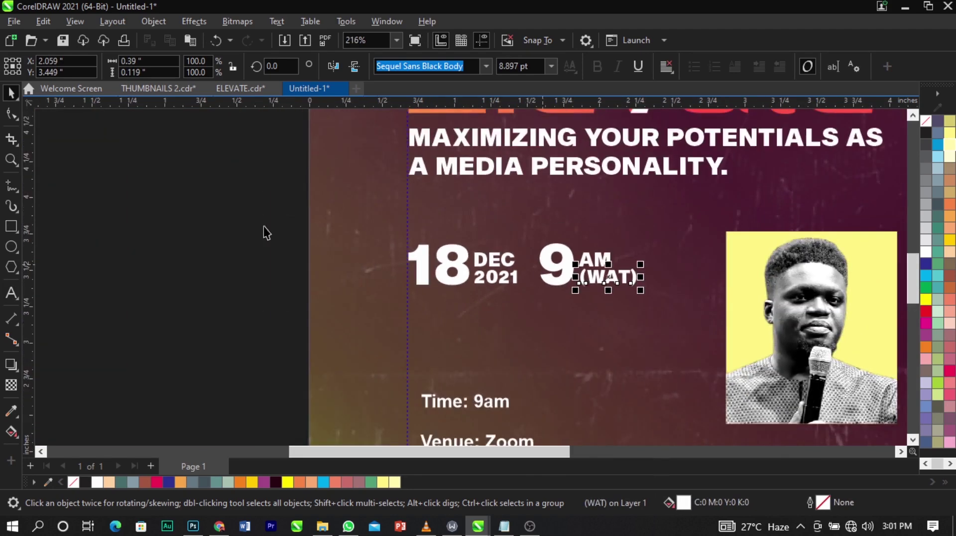
pyautogui.scroll(-3, 248, 229)
# Delete the 'Time: 9am' and 'Venue: Zoom' lines from the event details text.
pyautogui.press('z')
pyautogui.moveTo(191, 194); pyautogui.dragTo(526, 382)
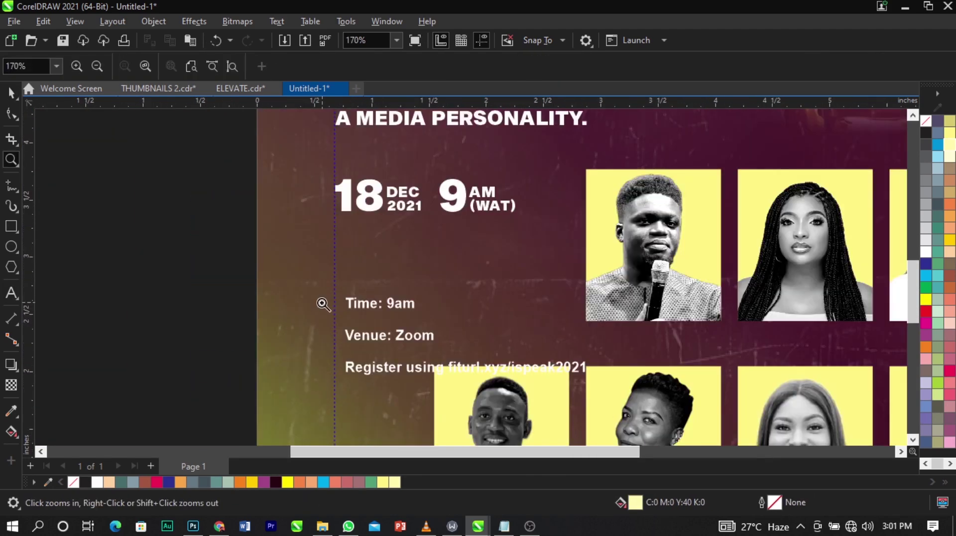
pyautogui.press('space')
pyautogui.doubleClick(401, 304)
pyautogui.moveTo(416, 303); pyautogui.dragTo(346, 303)
pyautogui.press('BackSpace')
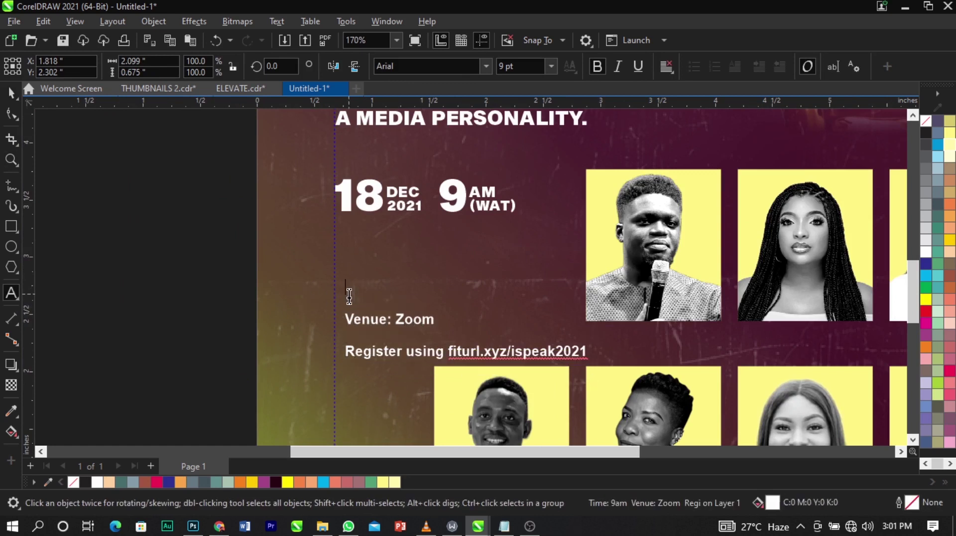
pyautogui.press('Delete')
pyautogui.moveTo(445, 287); pyautogui.dragTo(345, 288)
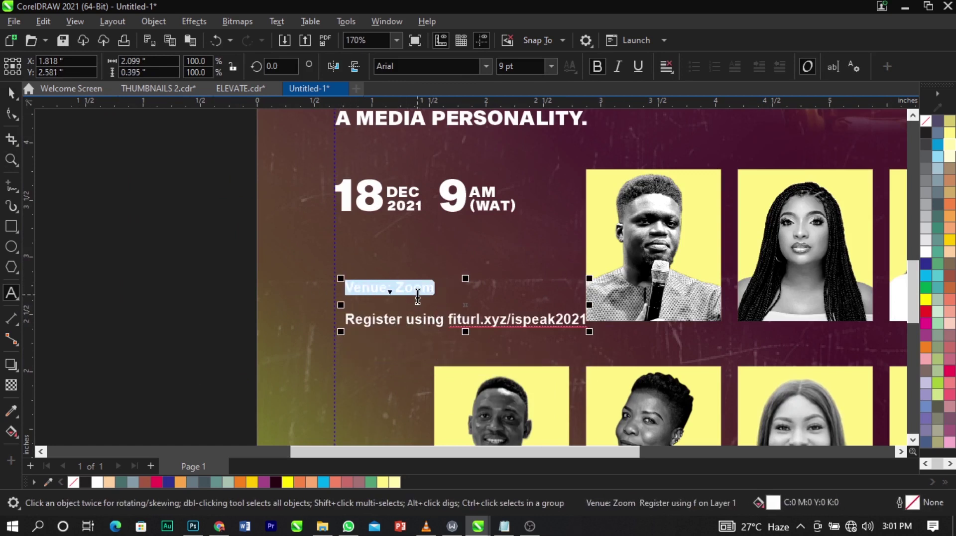
pyautogui.press('BackSpace')
pyautogui.press('Delete')
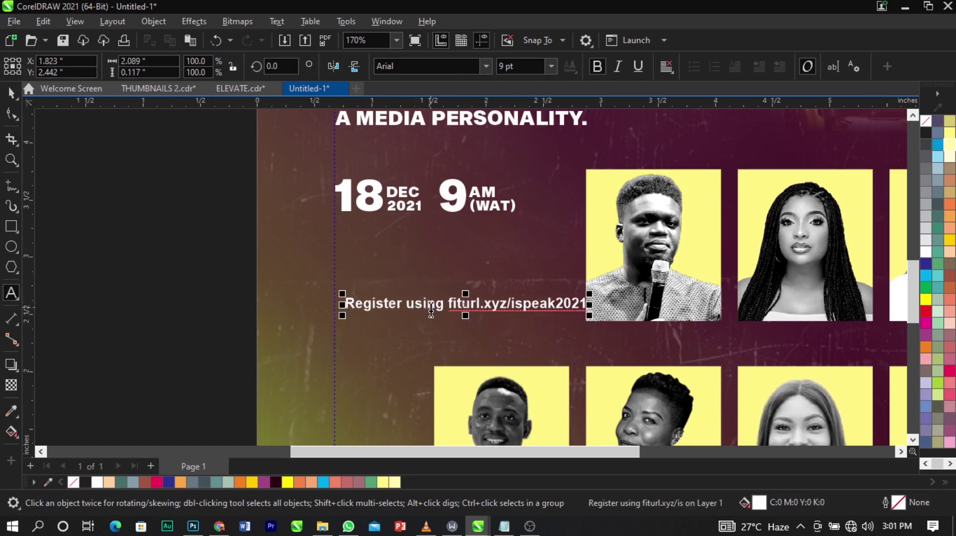
# Put the link on its own line and change 'Register using' to UPPERCASE.
pyautogui.press('Return')
pyautogui.moveTo(449, 289); pyautogui.dragTo(302, 275)
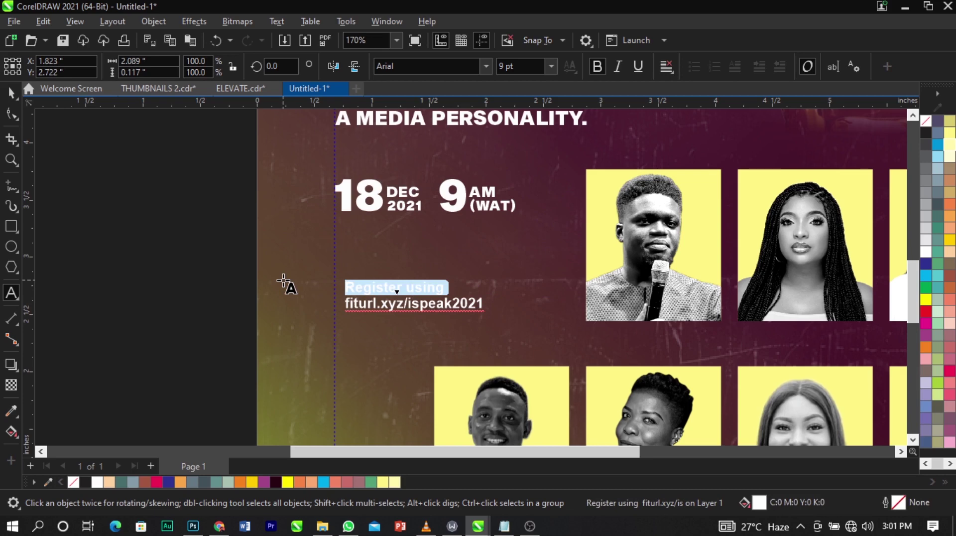
pyautogui.scroll(-5, 283, 282)
pyautogui.scroll(5, 380, 306)
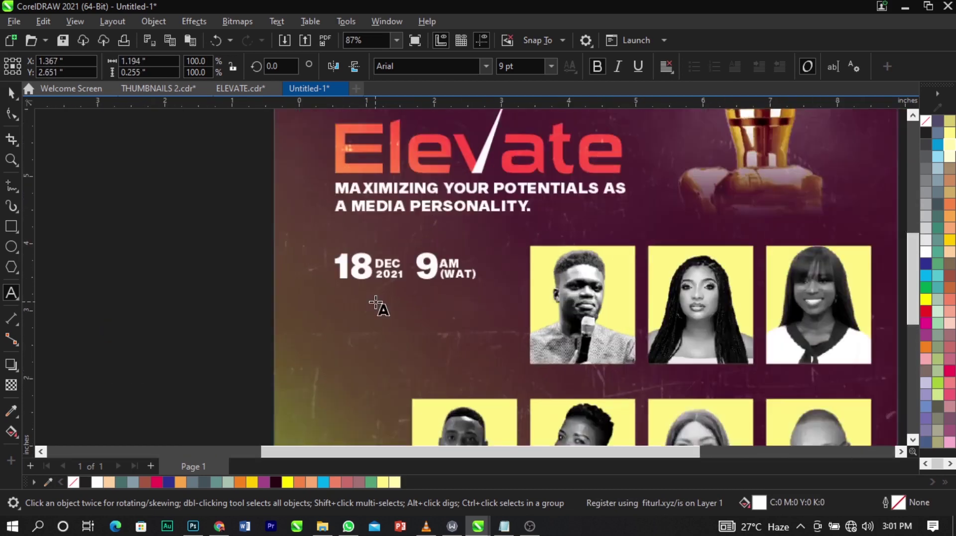
pyautogui.scroll(3, 377, 317)
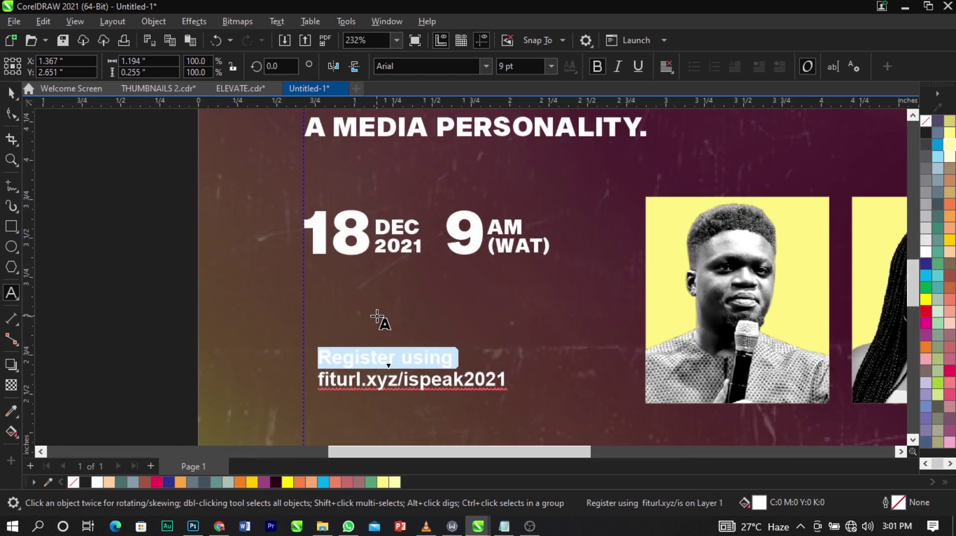
pyautogui.hotkey('shift', 'F3')
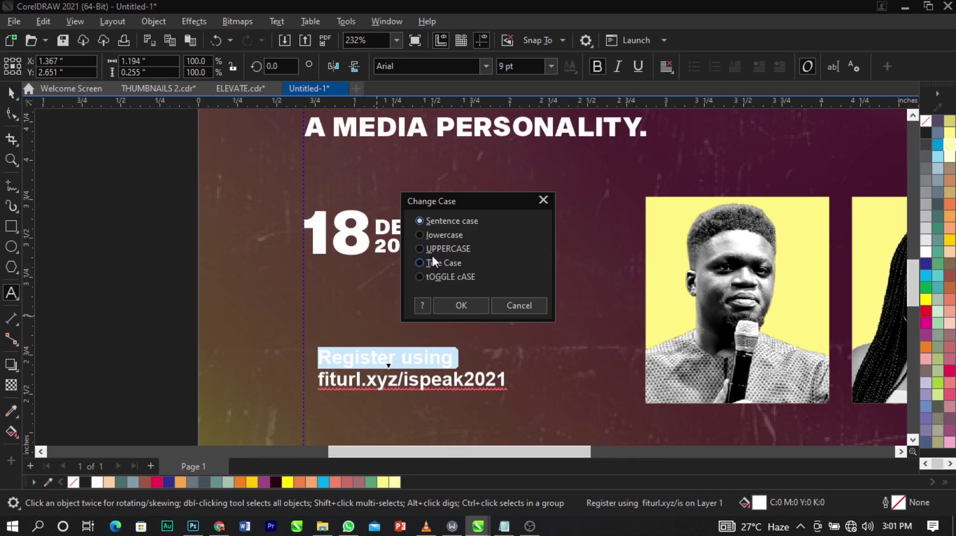
pyautogui.click(432, 250)
pyautogui.click(462, 304)
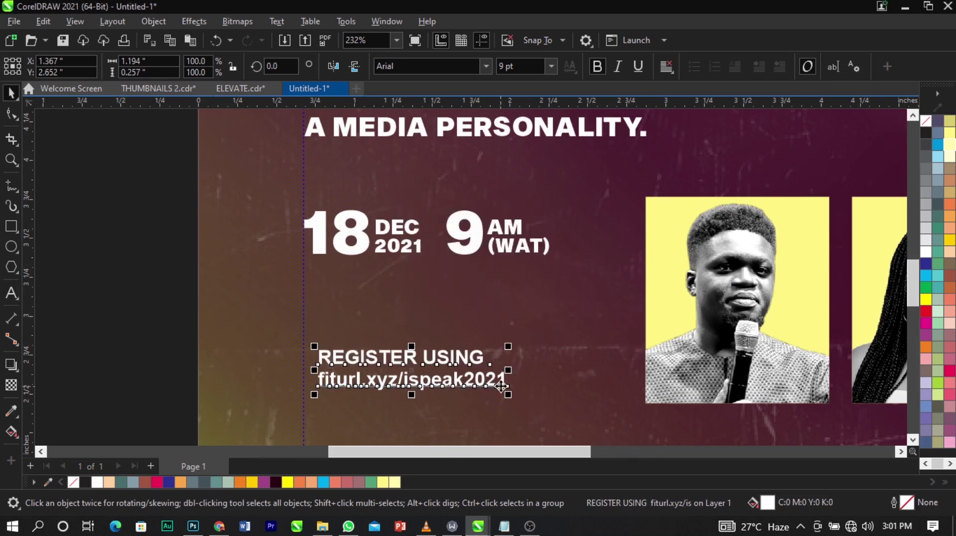
# Split the lines into separate text objects, unbold REGISTER USING, and move both lines up.
pyautogui.hotkey('ctrl', 'k')
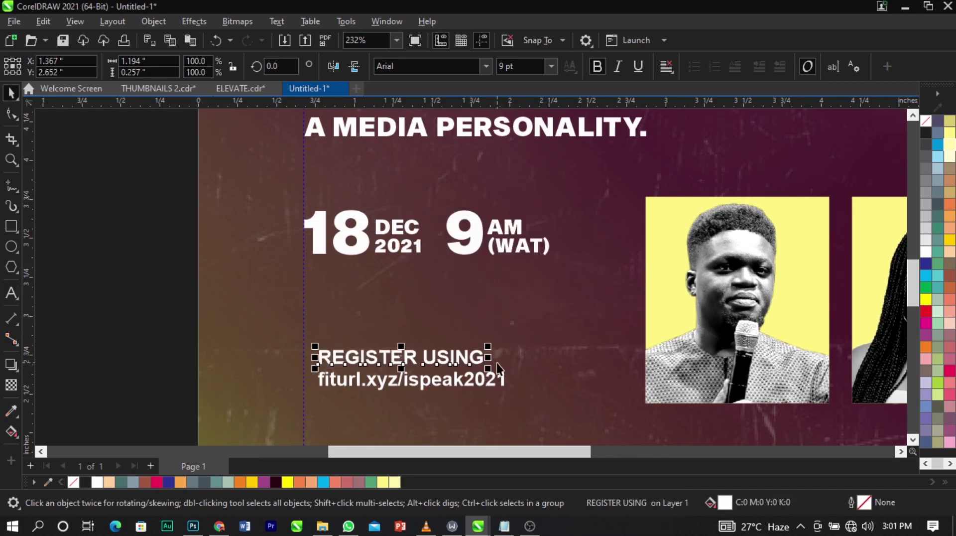
pyautogui.click(599, 67)
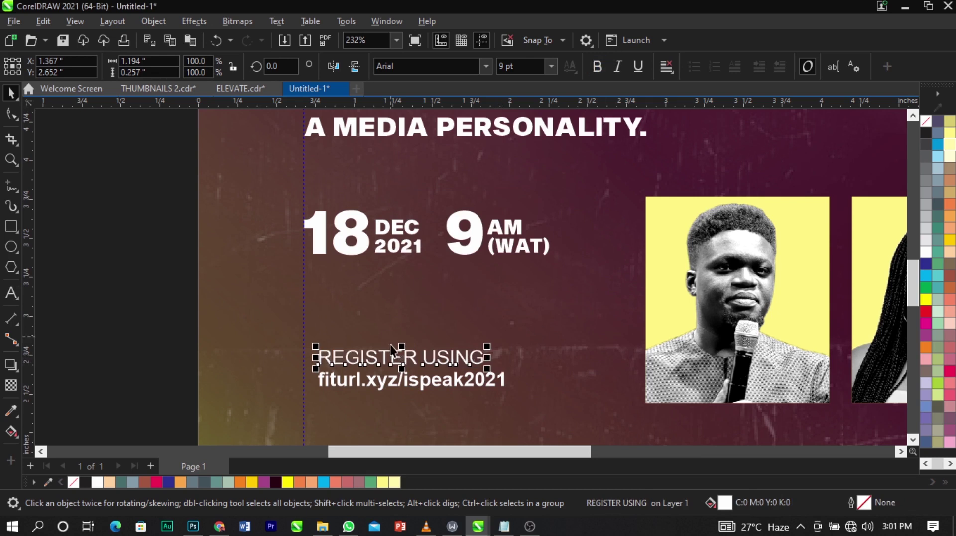
pyautogui.click(474, 390)
pyautogui.click(482, 385)
pyautogui.moveTo(145, 302); pyautogui.dragTo(586, 388)
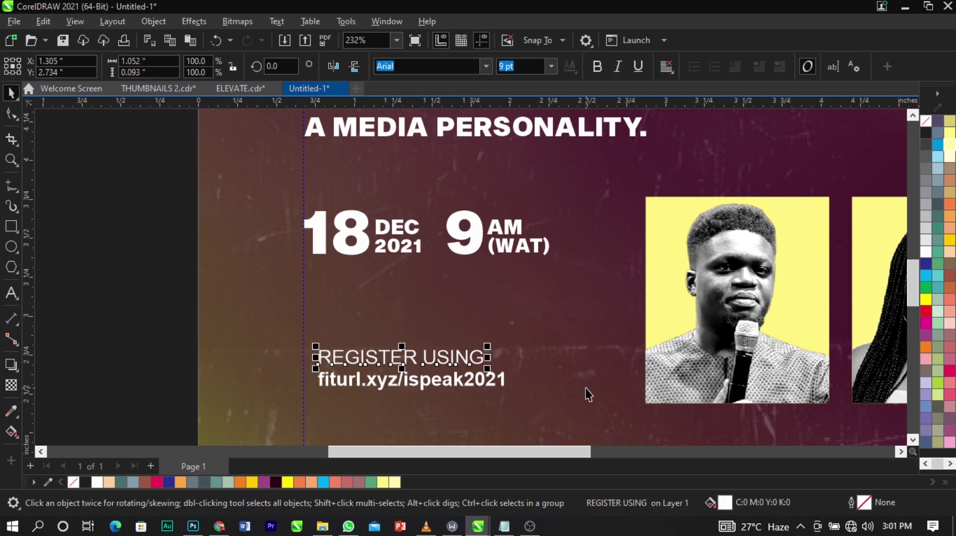
pyautogui.keyDown('shift'); pyautogui.click(471, 385); pyautogui.keyUp('shift')
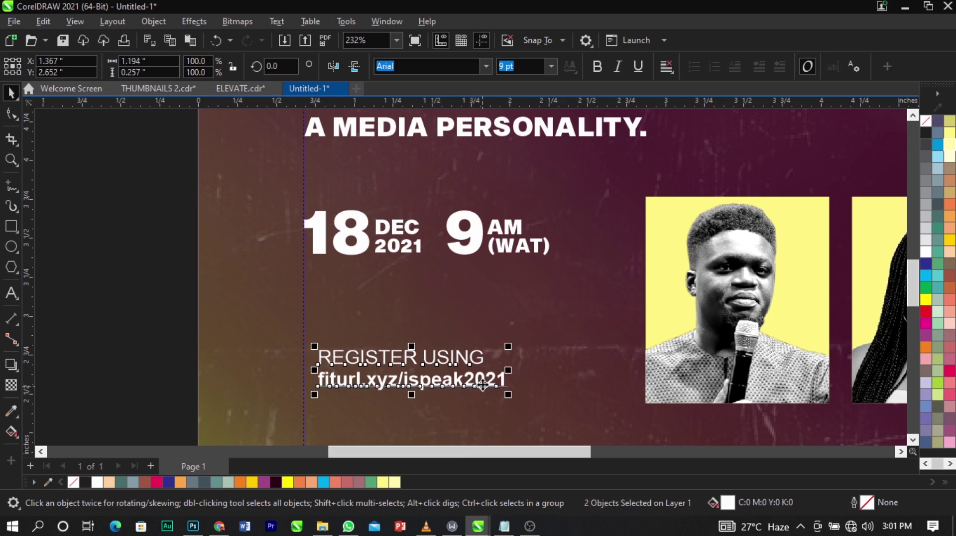
pyautogui.moveTo(480, 372); pyautogui.dragTo(481, 343)
# Left-align the registration lines with the 18 date and colour REGISTER USING light orange.
pyautogui.keyDown('shift'); pyautogui.click(318, 250); pyautogui.keyUp('shift')
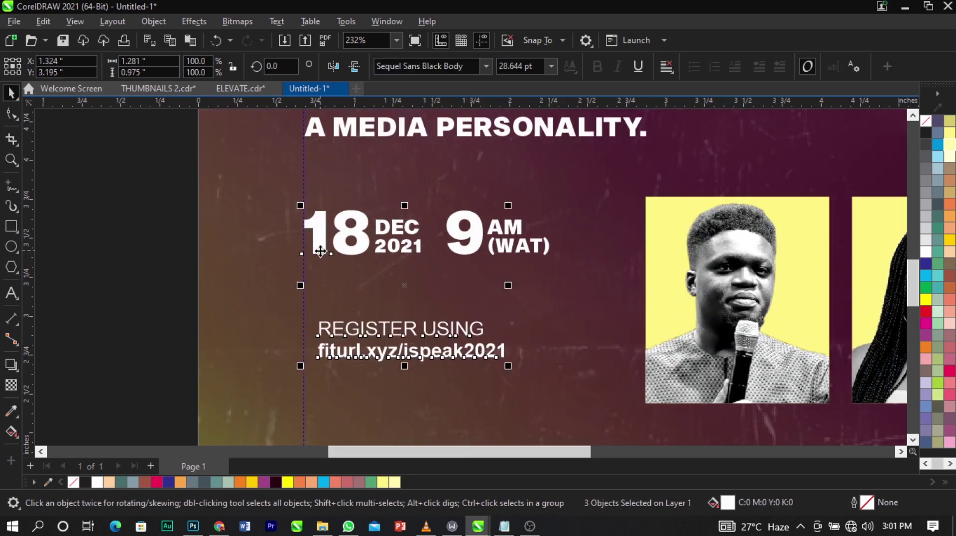
pyautogui.press('l')
pyautogui.press('Escape')
pyautogui.click(468, 333)
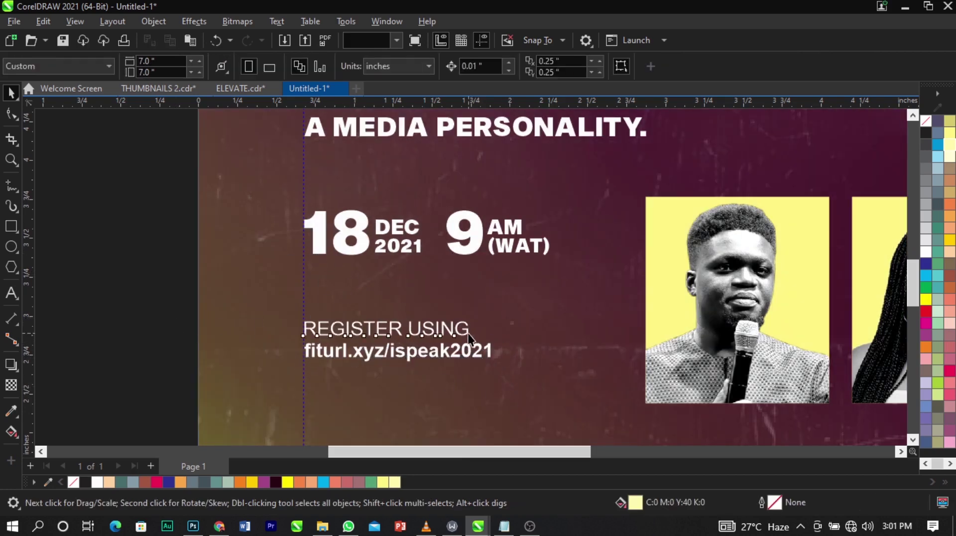
pyautogui.click(950, 216)
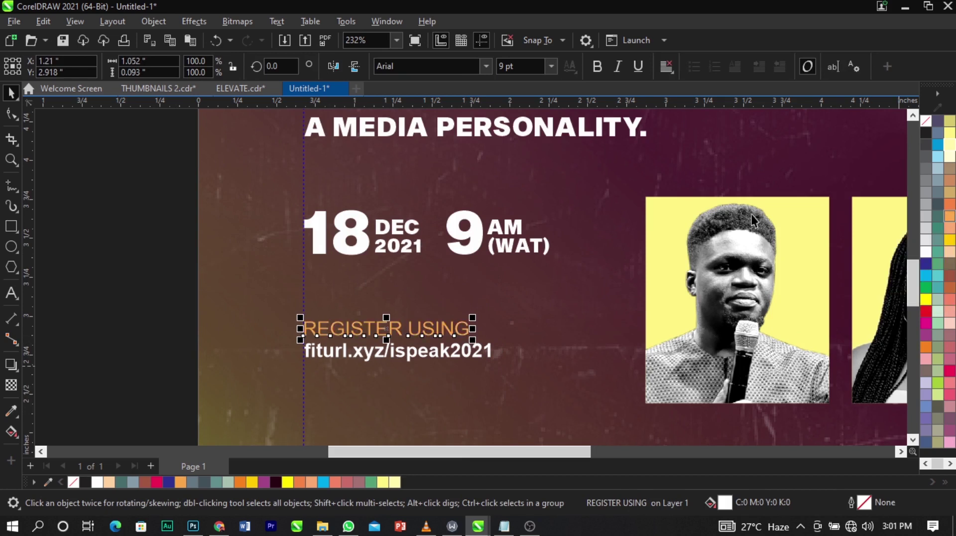
# Enlarge the fiturl.xyz/ispeak2021 link slightly and make REGISTER USING bold.
pyautogui.click(489, 356)
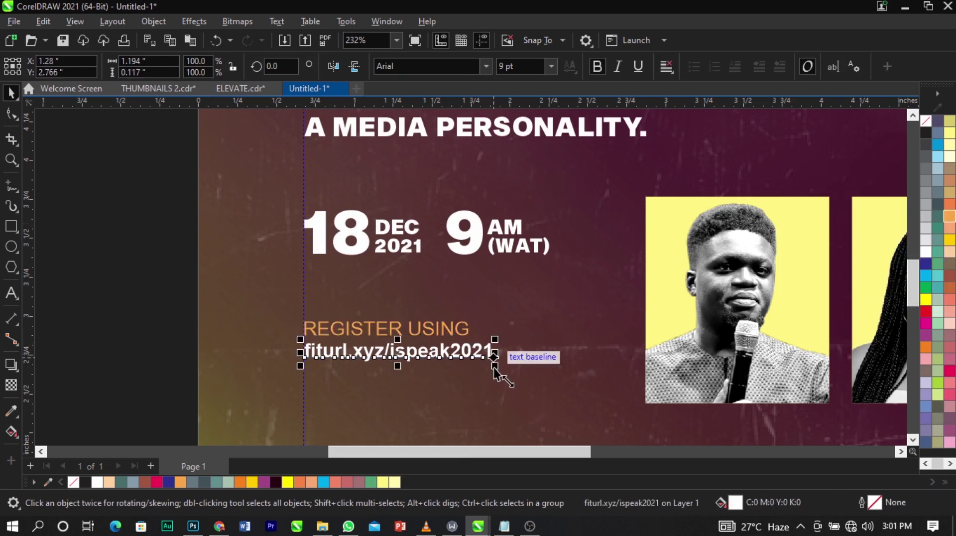
pyautogui.moveTo(494, 366); pyautogui.dragTo(524, 378)
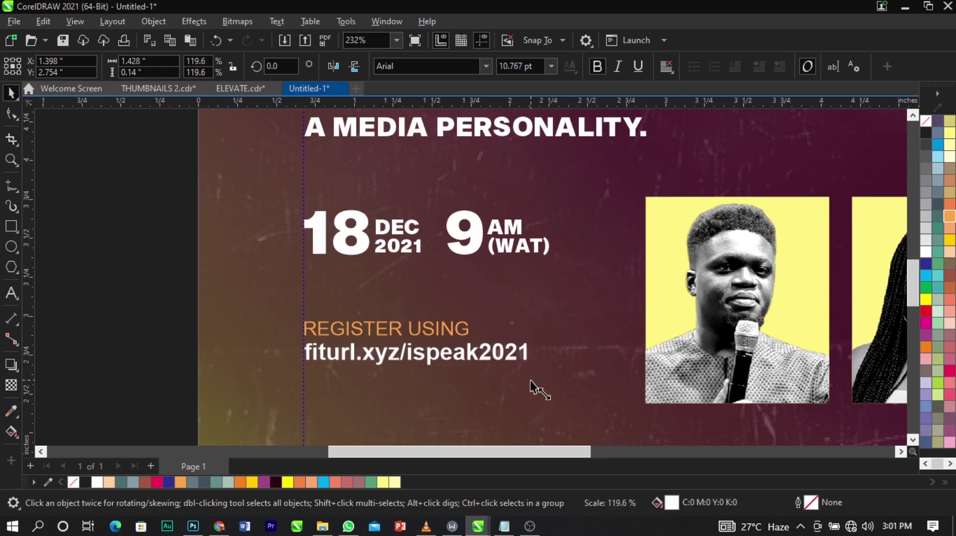
pyautogui.click(453, 328)
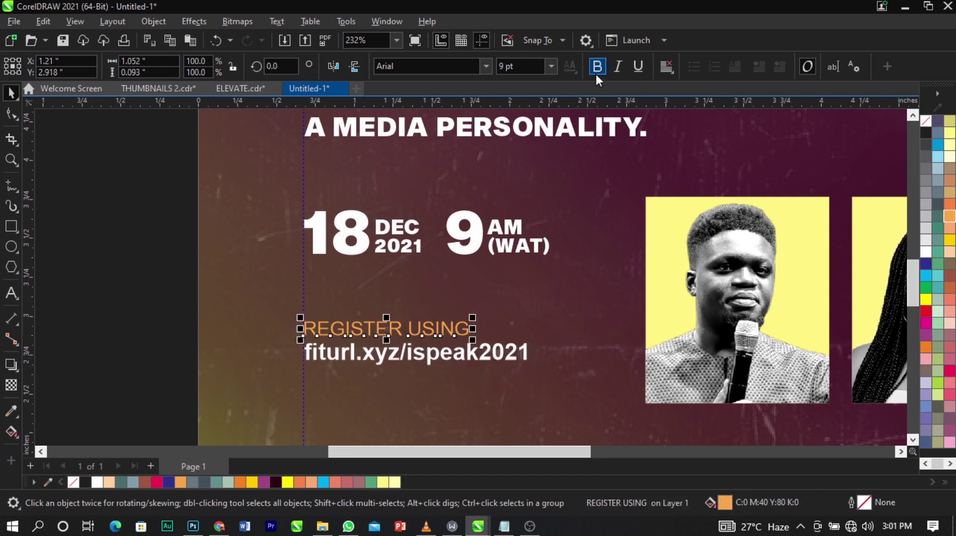
pyautogui.click(596, 72)
pyautogui.click(173, 263)
# Add a vertical guide and scale both registration lines up toward it.
pyautogui.click(495, 282)
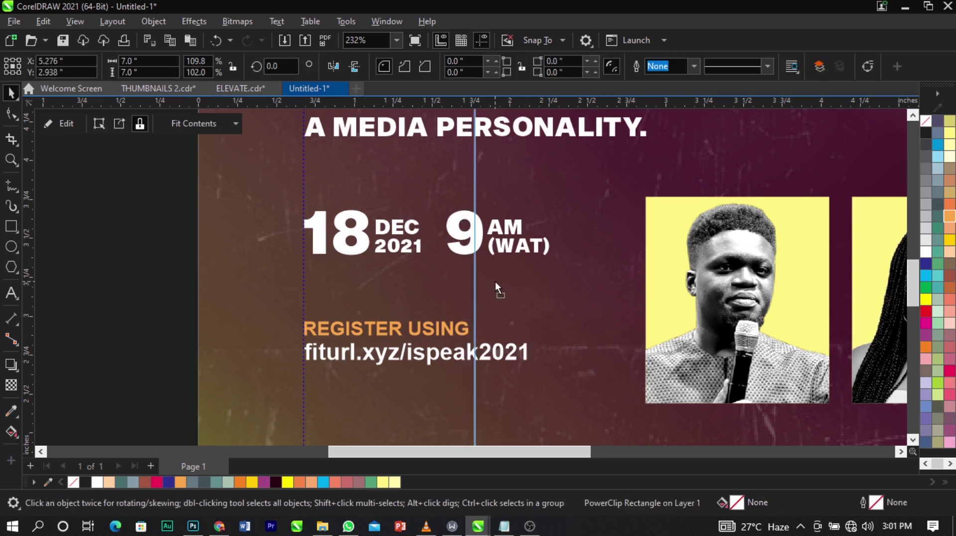
pyautogui.moveTo(303, 267); pyautogui.dragTo(548, 309)
pyautogui.moveTo(140, 285); pyautogui.dragTo(589, 385)
pyautogui.moveTo(533, 318)
pyautogui.mouseDown()
pyautogui.moveTo(554, 318)
pyautogui.moveTo(545, 311)
pyautogui.mouseUp()
# Position the Zoom logo on the canvas just left of the flyer page.
pyautogui.scroll(-4, 379, 281)
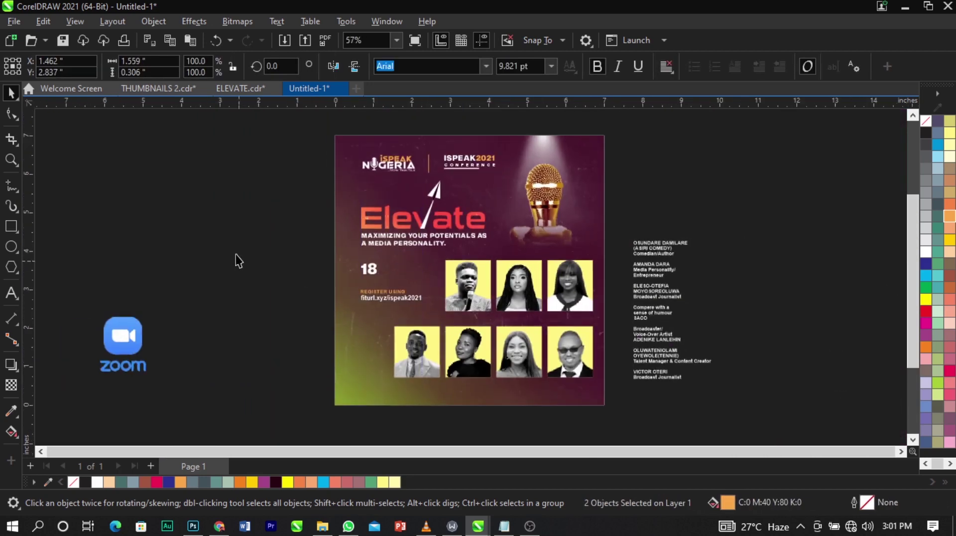
pyautogui.press('z')
pyautogui.moveTo(221, 191); pyautogui.dragTo(710, 418)
pyautogui.press('space')
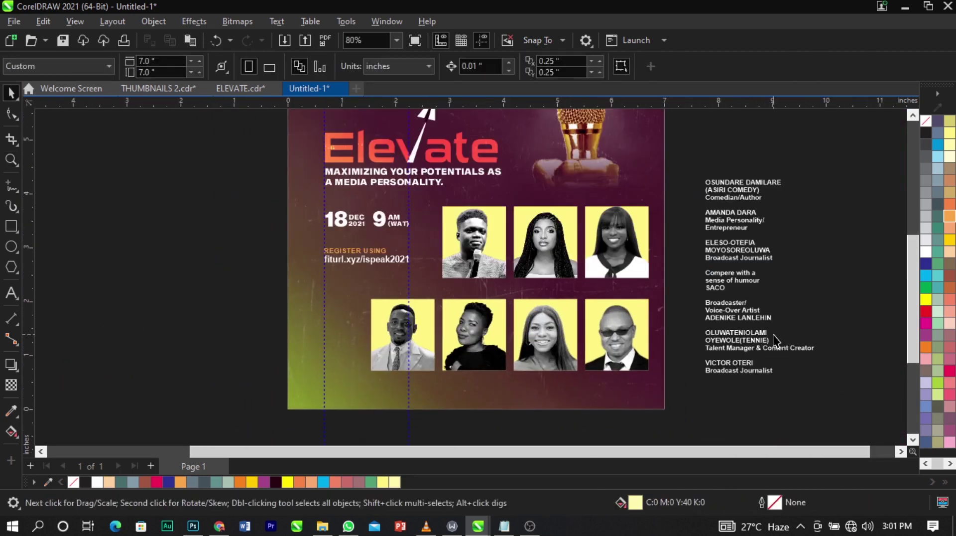
pyautogui.scroll(-2, 491, 256)
pyautogui.moveTo(169, 327); pyautogui.dragTo(330, 338)
pyautogui.press('z')
pyautogui.scroll(3, 409, 299)
pyautogui.press('space')
pyautogui.moveTo(409, 299); pyautogui.dragTo(382, 292)
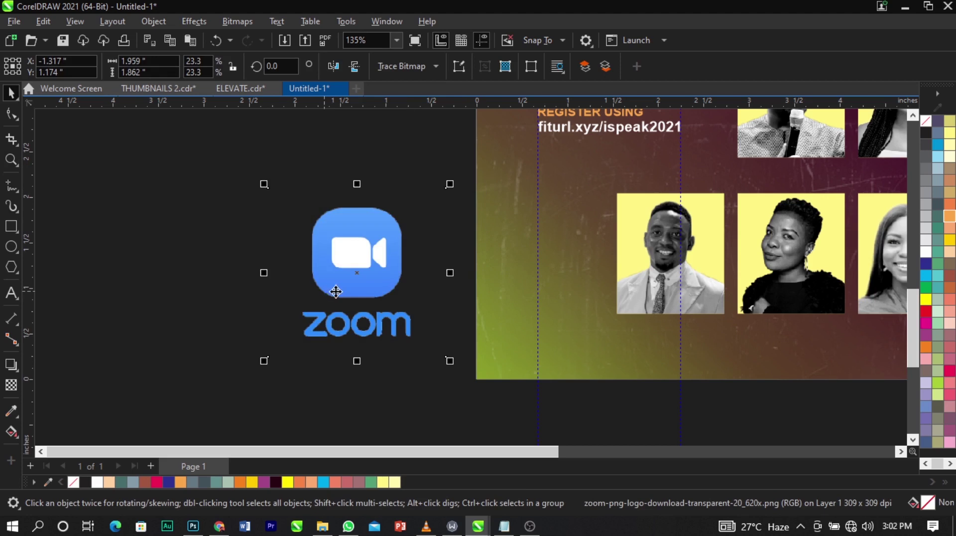
pyautogui.moveTo(399, 283); pyautogui.dragTo(385, 281)
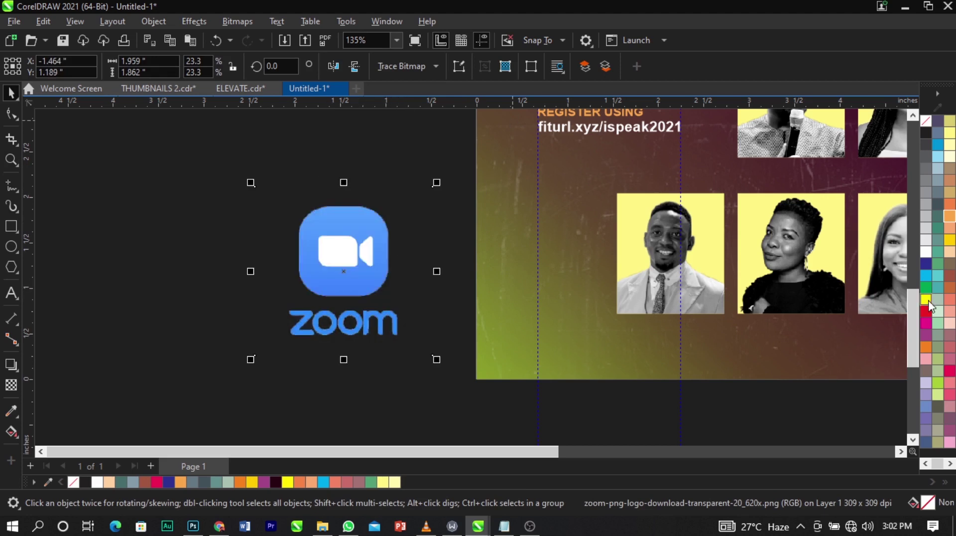
# Convert the Zoom logo to a bitmap with Bitmaps > Convert to Bitmap.
pyautogui.click(229, 23)
pyautogui.click(244, 36)
pyautogui.click(492, 337)
# Convert the logo bitmap to 1-bit Line Art with a threshold of 183.
pyautogui.click(252, 22)
pyautogui.moveTo(285, 146)
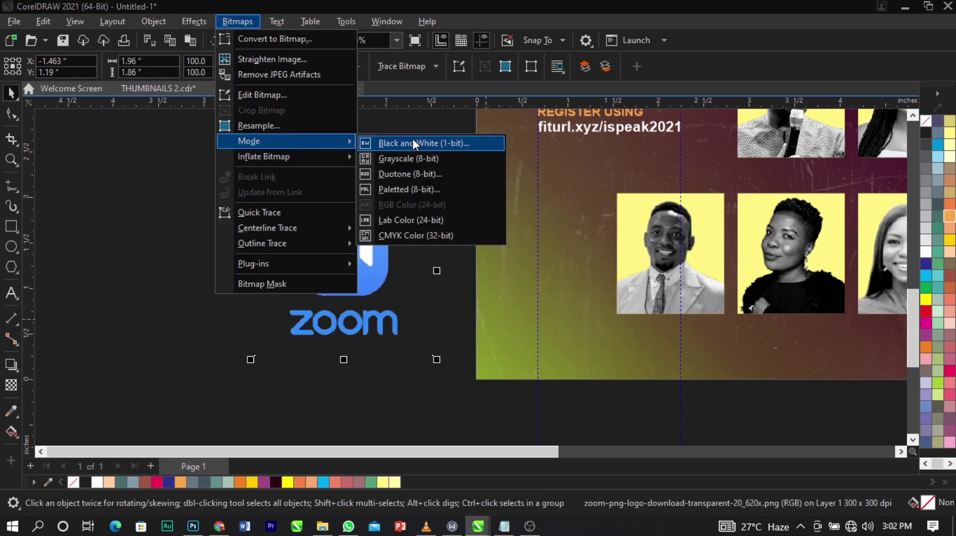
pyautogui.click(414, 142)
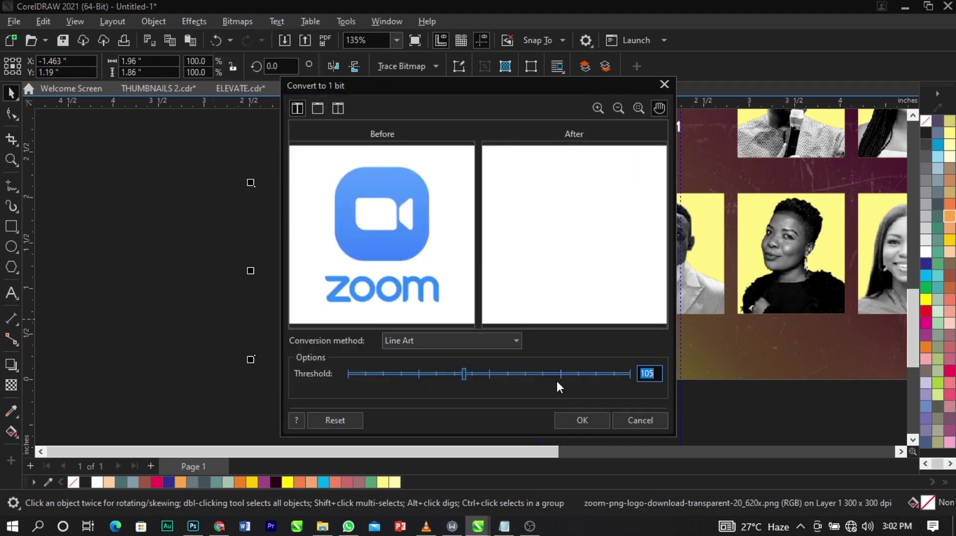
pyautogui.click(537, 373)
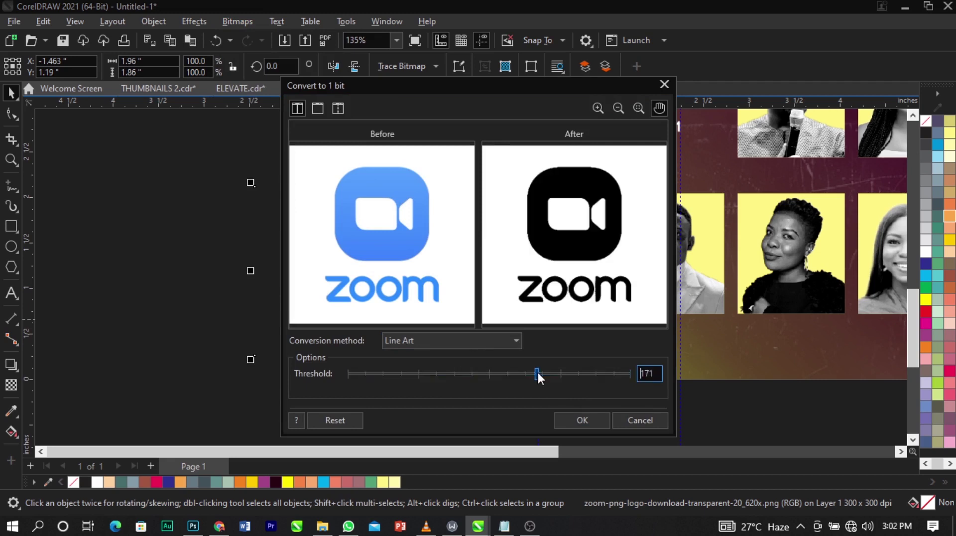
pyautogui.click(500, 373)
pyautogui.click(436, 342)
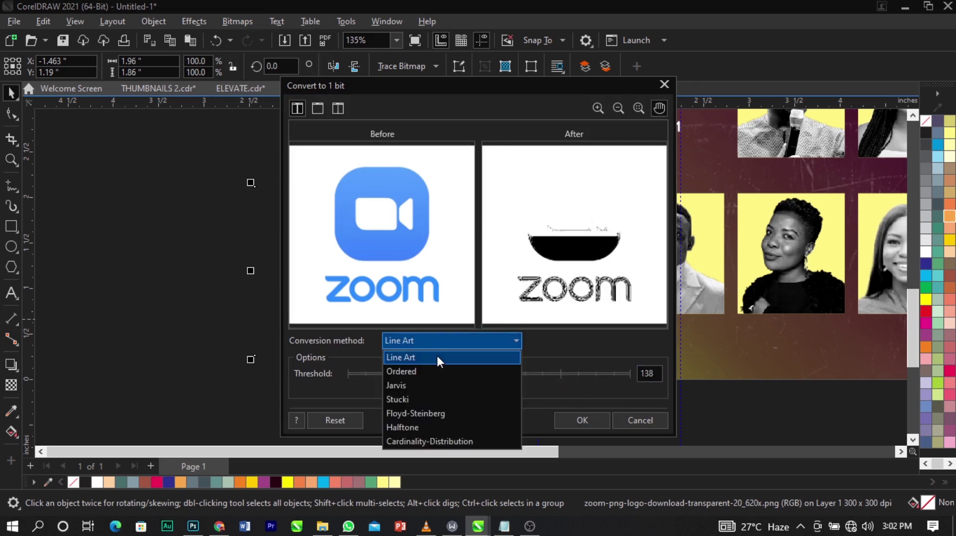
pyautogui.click(437, 354)
pyautogui.moveTo(523, 373); pyautogui.dragTo(549, 374)
pyautogui.click(590, 419)
# Trace the logo with Outline Trace > Line Art into vector shapes.
pyautogui.click(417, 67)
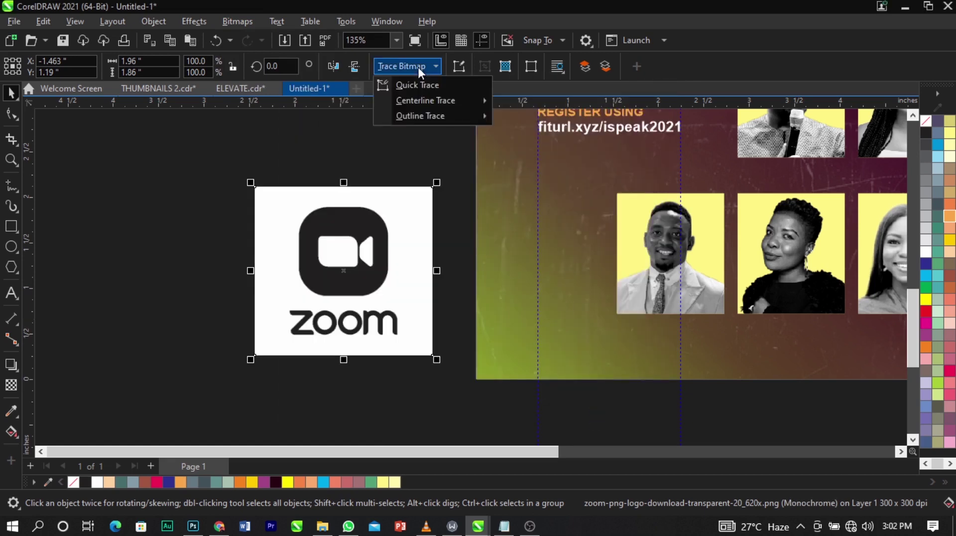
pyautogui.moveTo(417, 116)
pyautogui.click(525, 119)
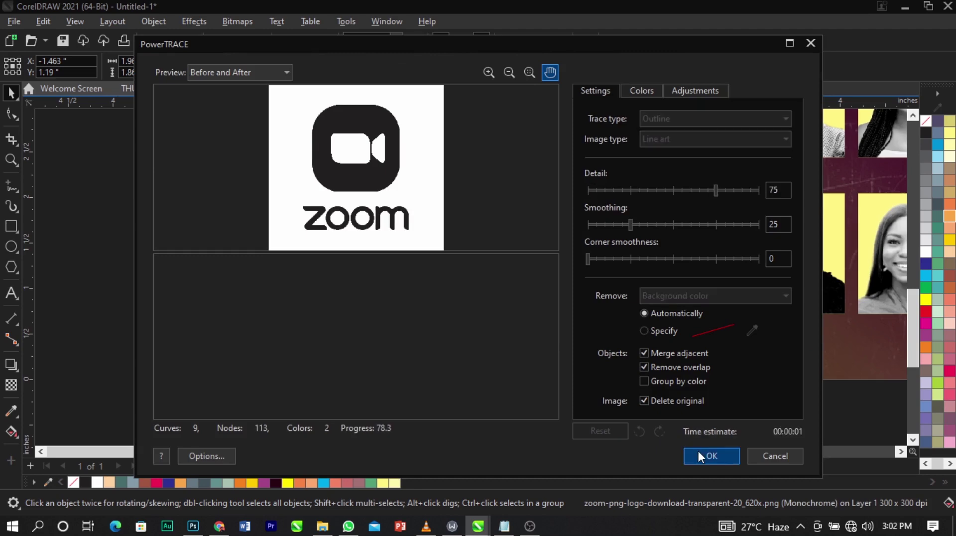
pyautogui.click(698, 451)
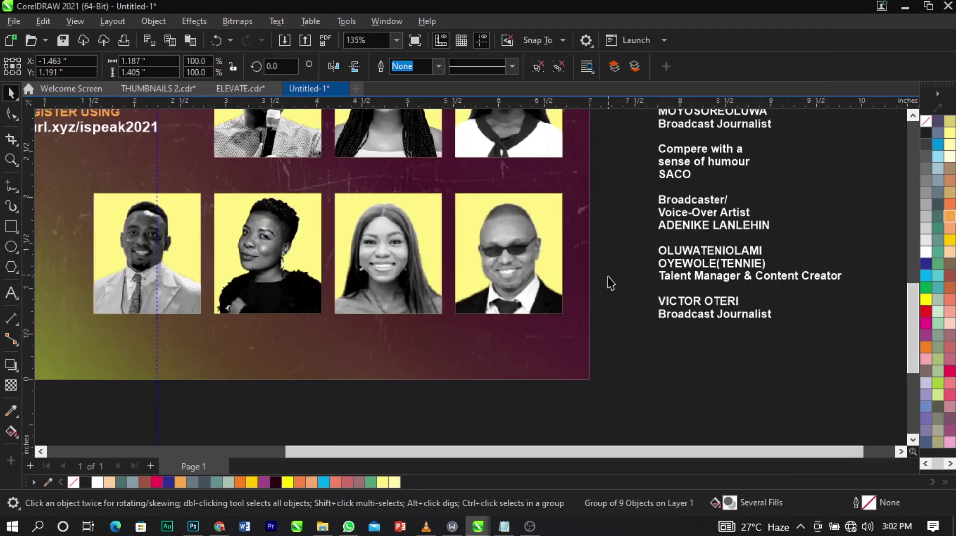
# Move the traced logo aside and delete the original Zoom bitmap.
pyautogui.scroll(-2, 608, 280)
pyautogui.scroll(2, 256, 277)
pyautogui.moveTo(289, 287)
pyautogui.mouseDown()
pyautogui.moveTo(156, 269)
pyautogui.moveTo(343, 244)
pyautogui.mouseUp()
pyautogui.click(302, 300)
pyautogui.press('Delete')
# Ungroup the trace, delete the unwanted white camera and triangle pieces, and regroup the rest.
pyautogui.click(197, 250)
pyautogui.click(536, 71)
pyautogui.click(271, 181)
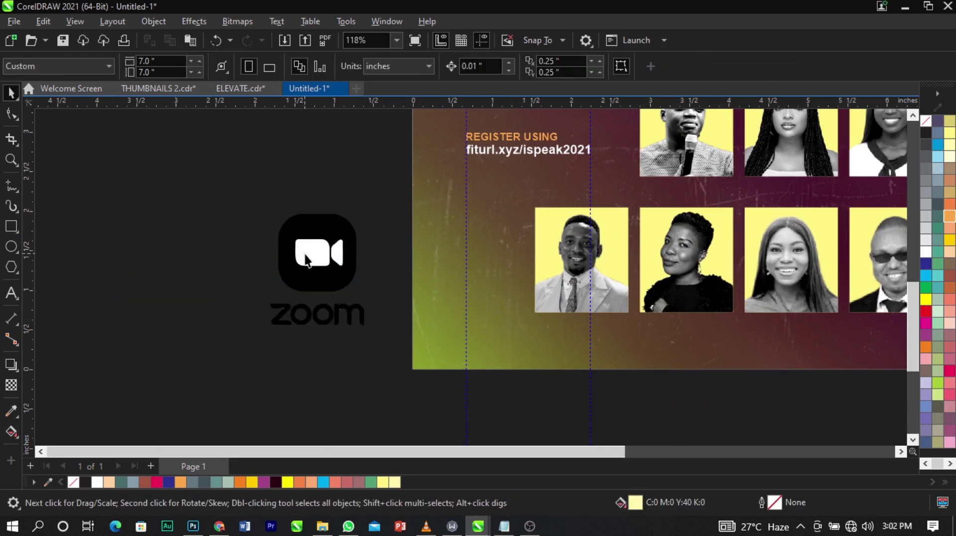
pyautogui.click(304, 254)
pyautogui.press('Delete')
pyautogui.click(334, 256)
pyautogui.press('Delete')
pyautogui.moveTo(213, 181); pyautogui.dragTo(486, 301)
pyautogui.hotkey('ctrl', 'g')
# Shrink the grouped Zoom logo to a small size at the flyer's lower left.
pyautogui.press('z')
pyautogui.moveTo(288, 149); pyautogui.dragTo(664, 369)
pyautogui.press('space')
pyautogui.click(529, 332)
pyautogui.click(475, 331)
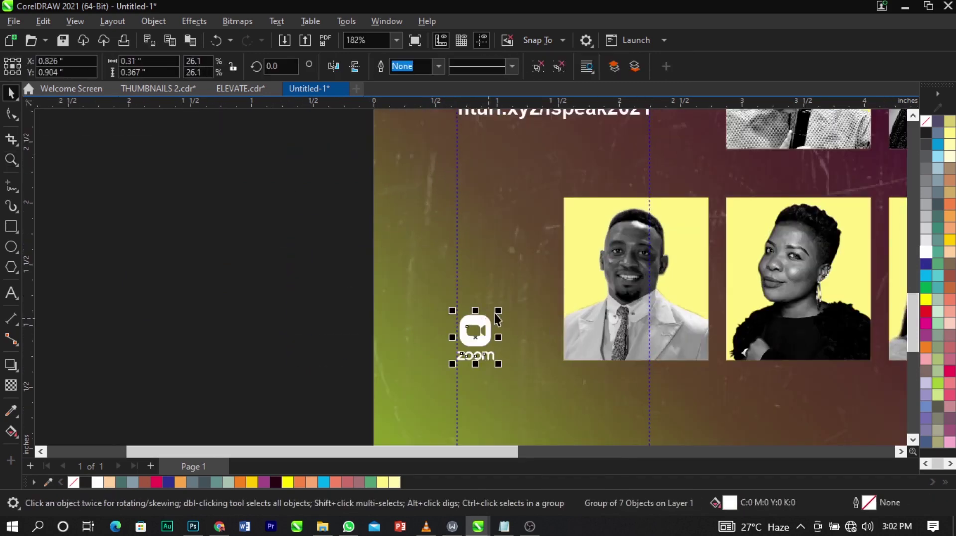
pyautogui.moveTo(501, 309); pyautogui.dragTo(542, 271)
pyautogui.scroll(-5, 326, 282)
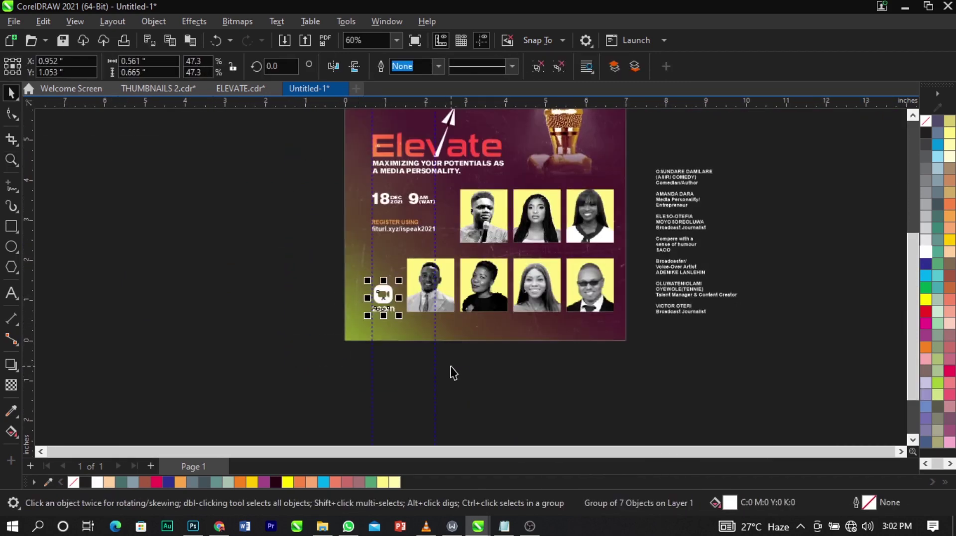
pyautogui.click(398, 354)
pyautogui.moveTo(398, 354); pyautogui.dragTo(646, 184)
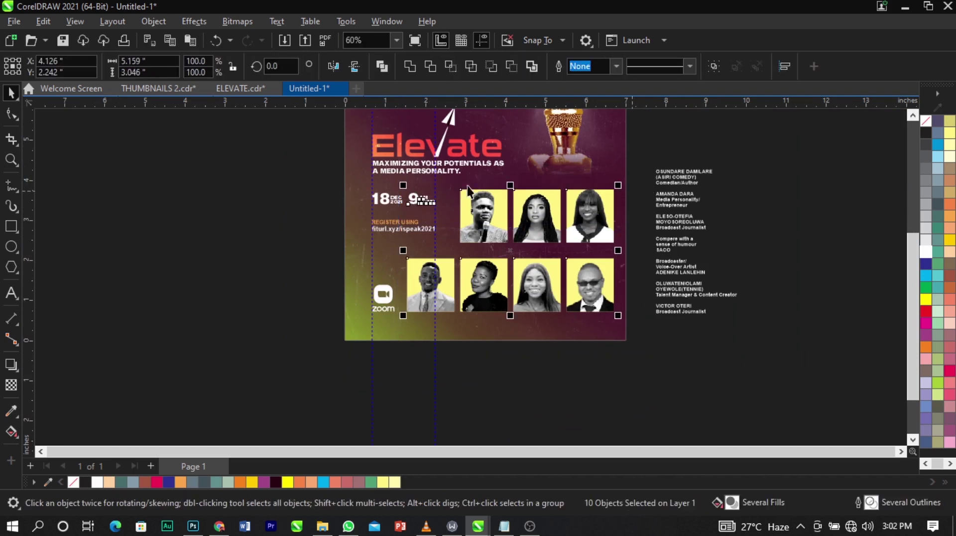
# Move the bottom row of four speaker photos further down.
pyautogui.keyDown('shift'); pyautogui.click(427, 200); pyautogui.keyUp('shift')
pyautogui.keyDown('shift'); pyautogui.click(419, 228); pyautogui.keyUp('shift')
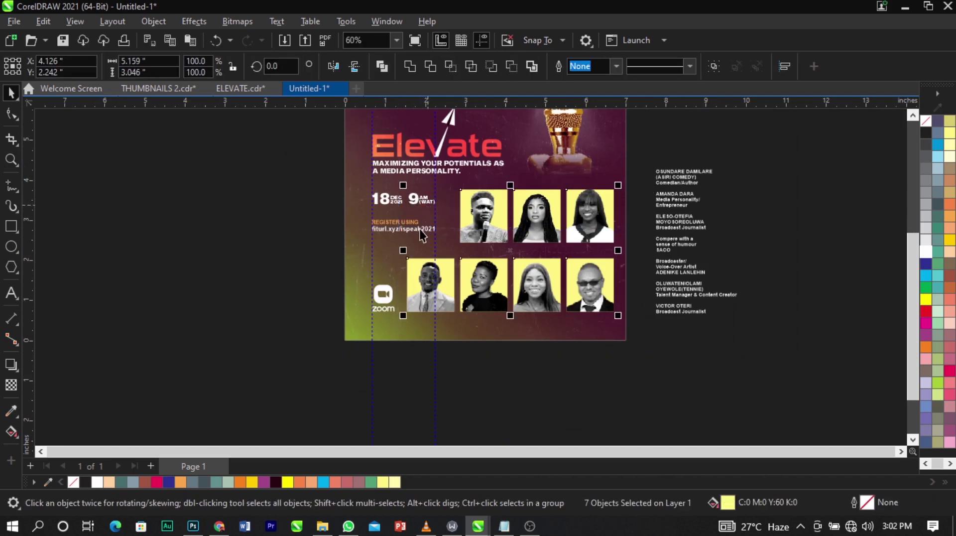
pyautogui.moveTo(402, 312); pyautogui.dragTo(414, 317)
pyautogui.hotkey('ctrl', 'z')
pyautogui.press('z')
pyautogui.moveTo(337, 200); pyautogui.dragTo(714, 353)
pyautogui.press('space')
pyautogui.moveTo(672, 219); pyautogui.dragTo(295, 349)
pyautogui.moveTo(398, 307); pyautogui.dragTo(402, 321)
pyautogui.keyDown('shift'); pyautogui.click(255, 318); pyautogui.keyUp('shift')
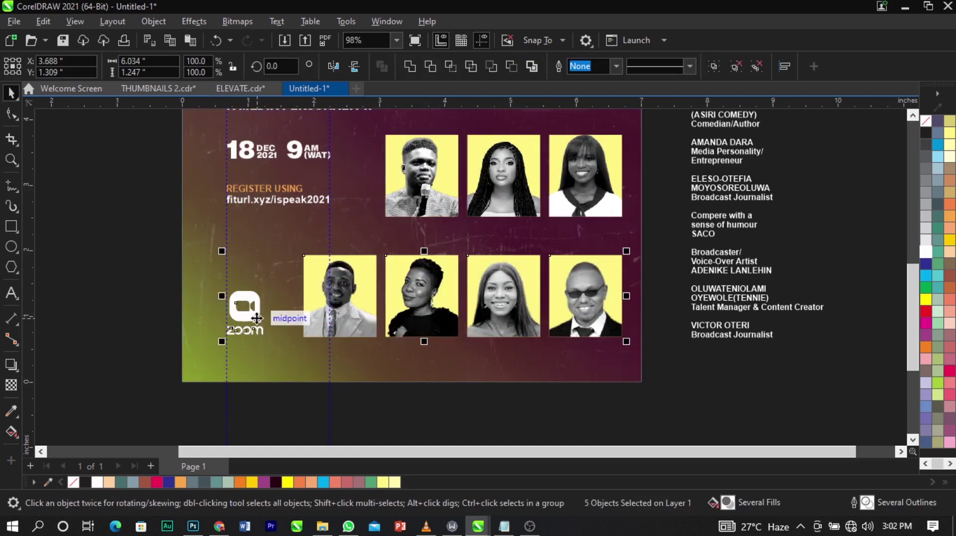
pyautogui.scroll(-4, 269, 321)
pyautogui.click(501, 381)
# Select the text, photos and logo together and shrink them slightly.
pyautogui.press('z')
pyautogui.moveTo(315, 154); pyautogui.dragTo(604, 393)
pyautogui.press('space')
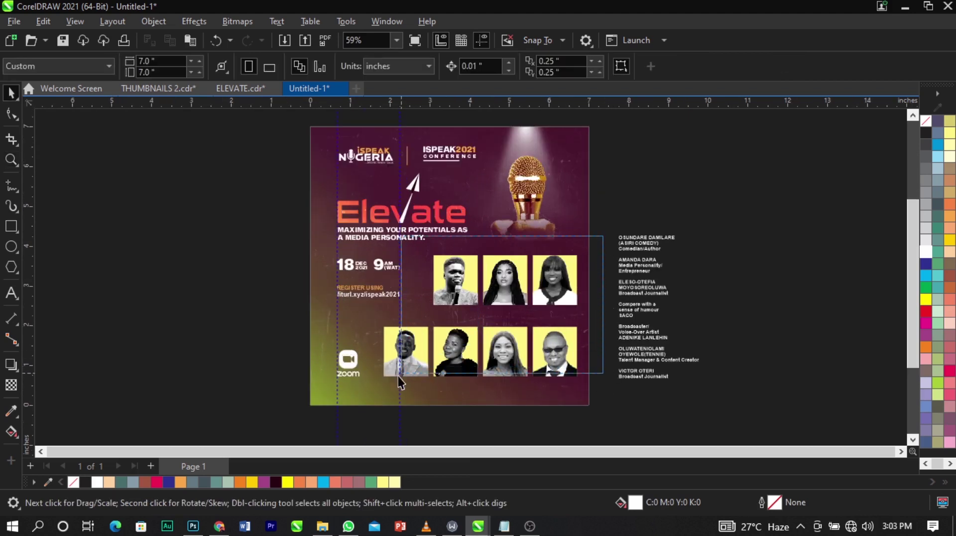
pyautogui.moveTo(378, 392); pyautogui.dragTo(377, 392)
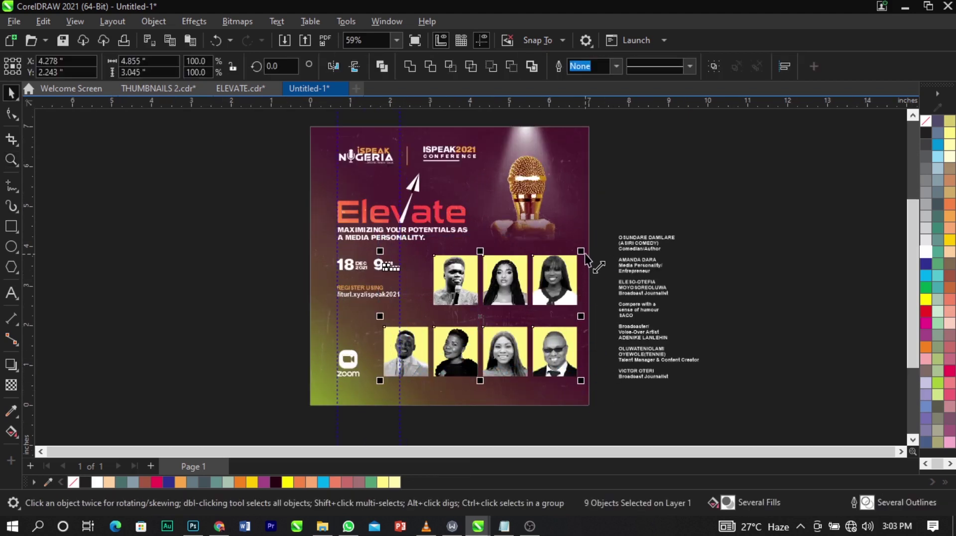
pyautogui.moveTo(245, 132); pyautogui.dragTo(598, 383)
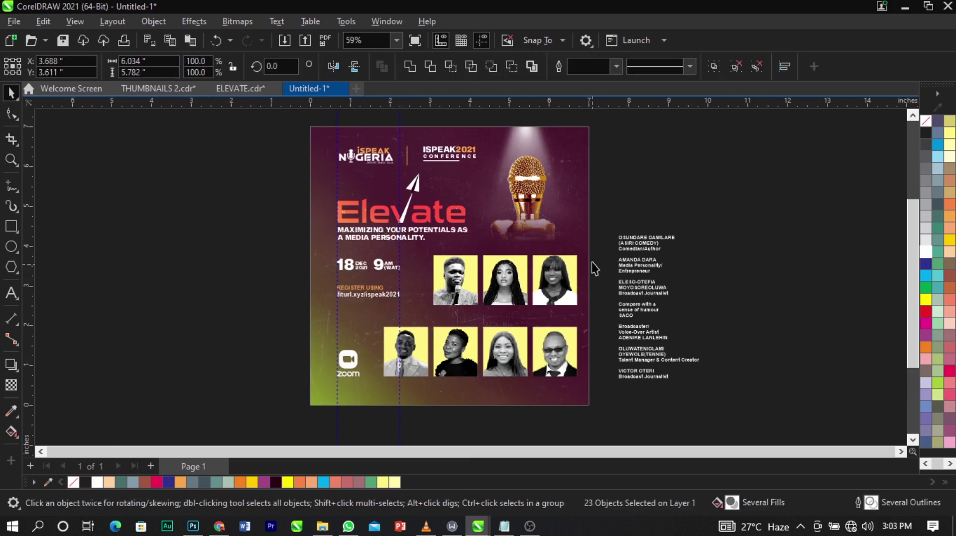
pyautogui.moveTo(595, 251); pyautogui.dragTo(381, 405)
pyautogui.moveTo(280, 432); pyautogui.dragTo(604, 147)
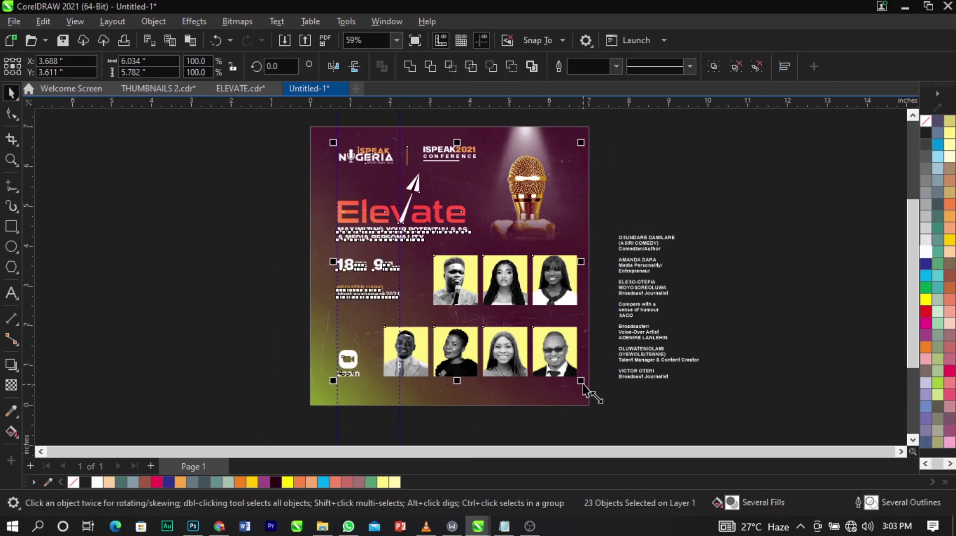
pyautogui.moveTo(583, 380)
pyautogui.mouseDown()
pyautogui.moveTo(570, 383)
pyautogui.moveTo(573, 375)
pyautogui.mouseUp()
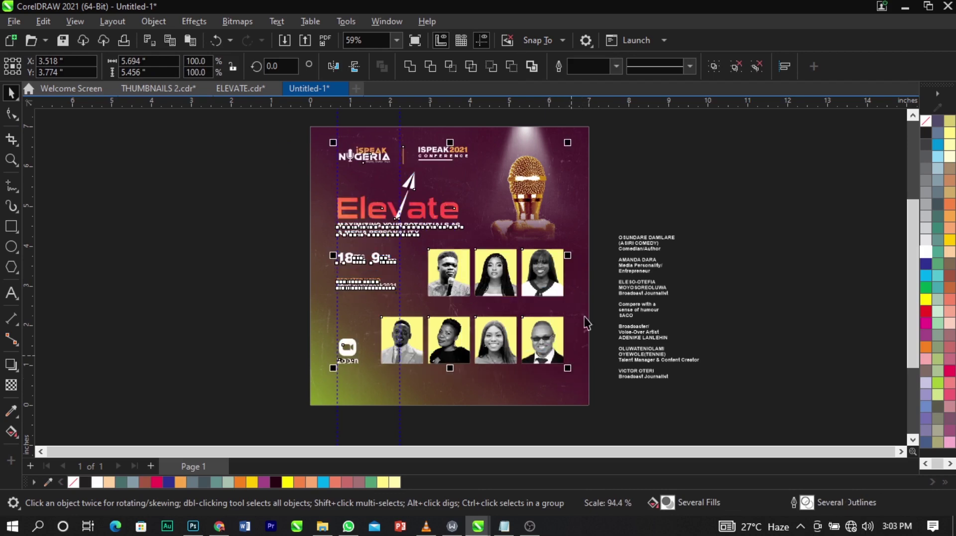
# Nudge the date, photos and Zoom logo slightly down on the flyer.
pyautogui.press('z')
pyautogui.moveTo(198, 156); pyautogui.dragTo(670, 400)
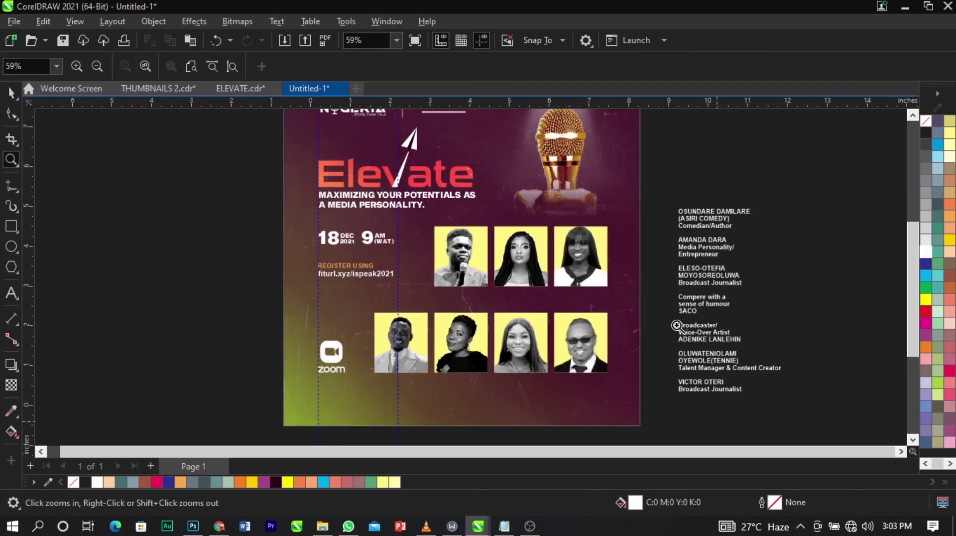
pyautogui.press('space')
pyautogui.moveTo(659, 215); pyautogui.dragTo(234, 445)
pyautogui.scroll(2, 538, 344)
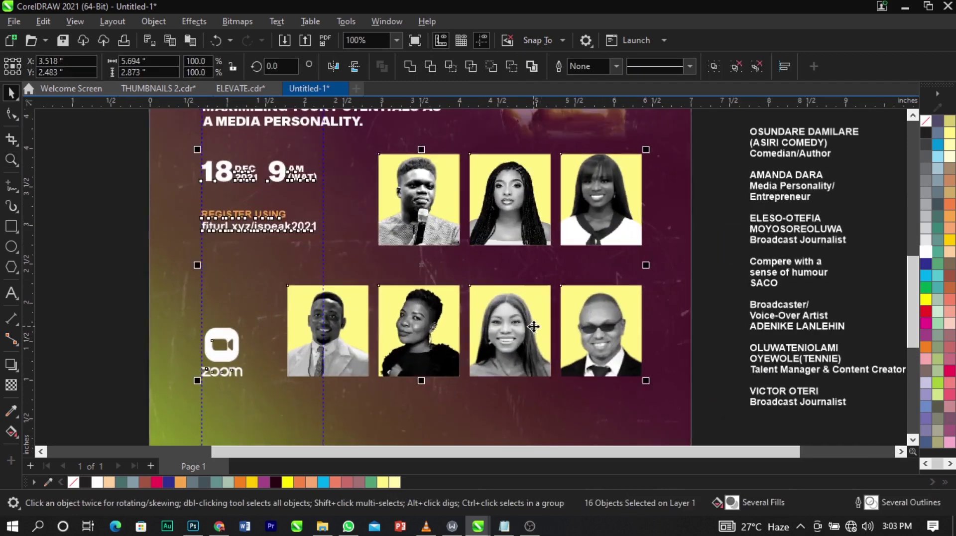
pyautogui.moveTo(536, 334); pyautogui.dragTo(533, 345)
# Lower the bottom photo row together with the Zoom logo.
pyautogui.scroll(-1, 533, 345)
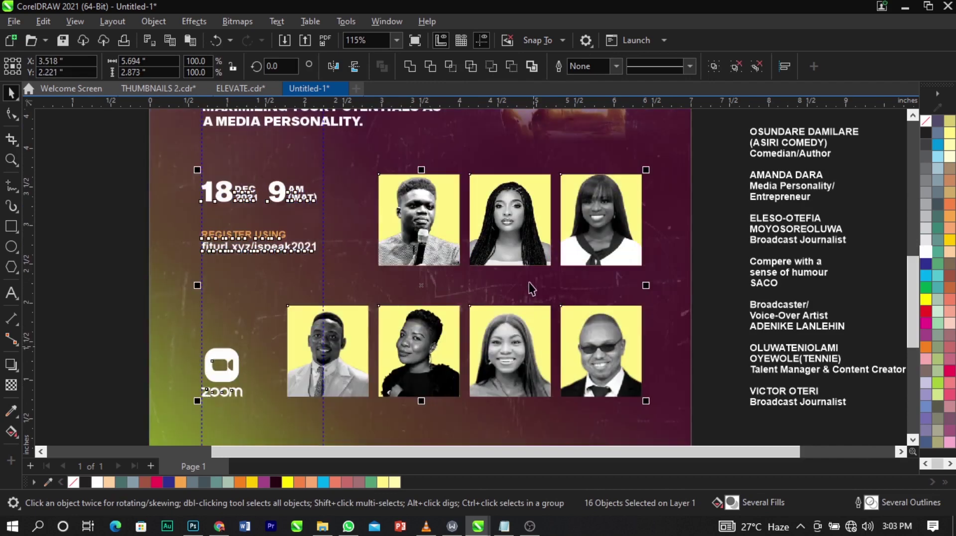
pyautogui.moveTo(683, 289); pyautogui.dragTo(274, 422)
pyautogui.scroll(1, 524, 297)
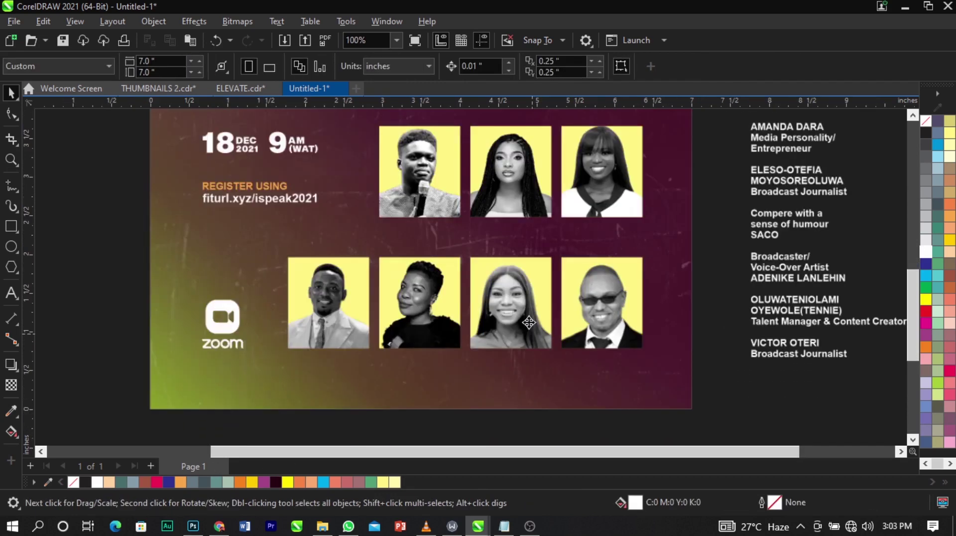
pyautogui.moveTo(523, 297); pyautogui.dragTo(524, 303)
pyautogui.click(697, 377)
pyautogui.scroll(-3, 521, 329)
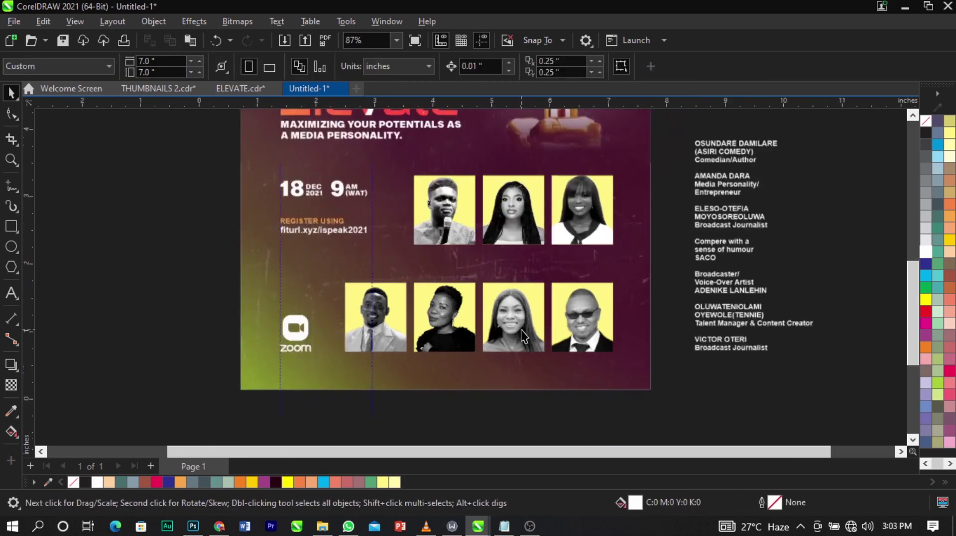
# Drag the extra guideline onto the other guide and delete it.
pyautogui.press('z')
pyautogui.moveTo(333, 145); pyautogui.dragTo(694, 379)
pyautogui.press('space')
pyautogui.moveTo(373, 250); pyautogui.dragTo(309, 252)
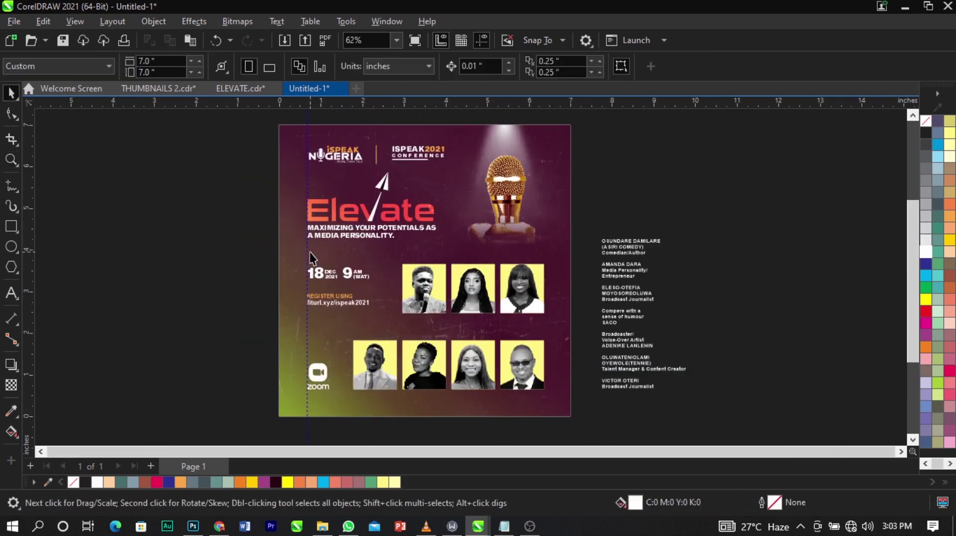
pyautogui.press('Delete')
pyautogui.press('z')
pyautogui.moveTo(209, 188); pyautogui.dragTo(727, 413)
pyautogui.press('space')
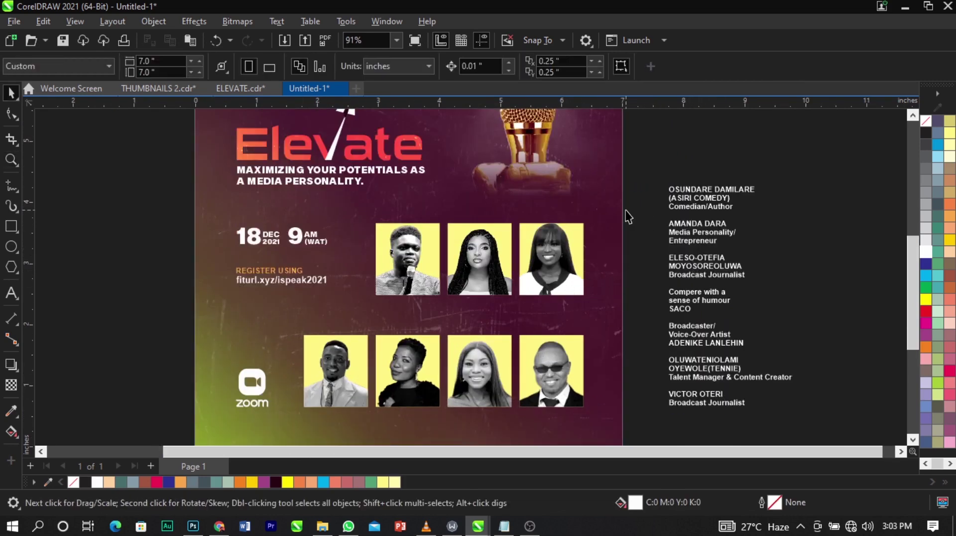
# Cut the first speaker's three caption lines from the speaker list text.
pyautogui.scroll(4, 697, 198)
pyautogui.doubleClick(758, 212)
pyautogui.moveTo(765, 213); pyautogui.dragTo(651, 191)
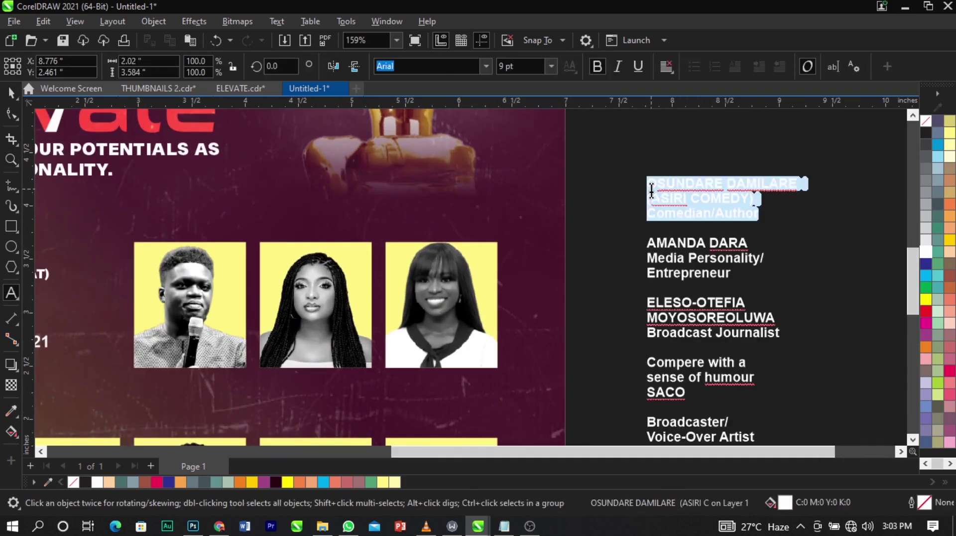
pyautogui.hotkey('ctrl', 'x')
pyautogui.scroll(-2, 448, 195)
pyautogui.scroll(2, 283, 333)
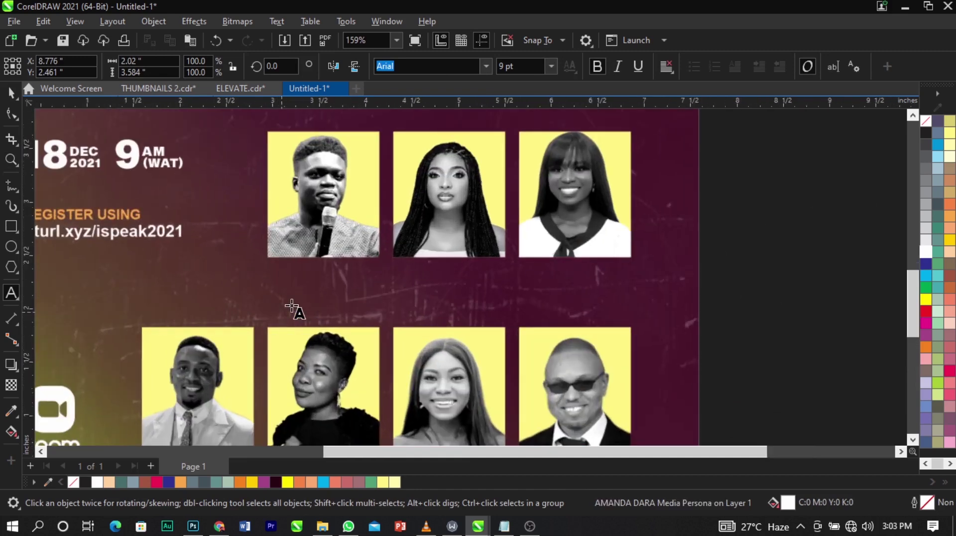
# Paste the caption below the first photo and scale it to fit the photo.
pyautogui.click(296, 285)
pyautogui.hotkey('ctrl', 'v')
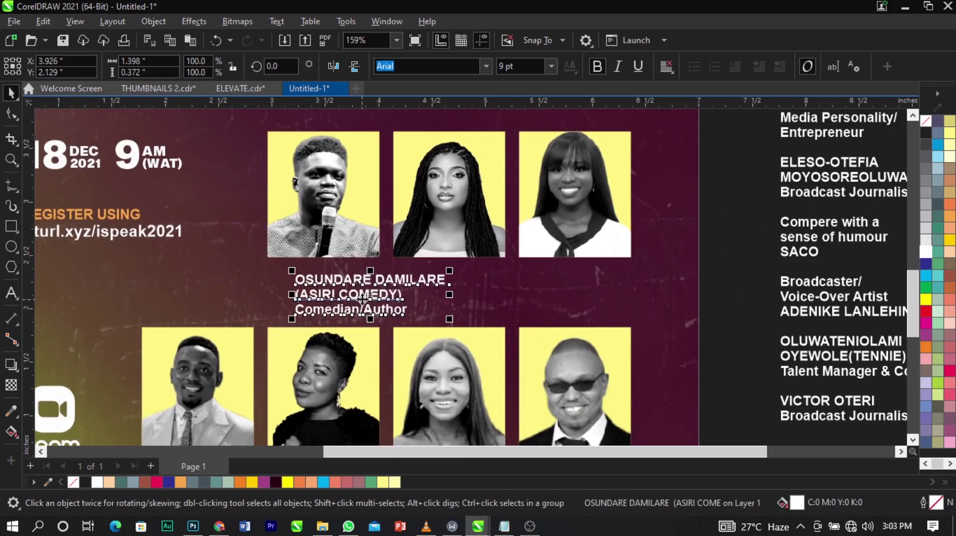
pyautogui.moveTo(363, 298); pyautogui.dragTo(335, 293)
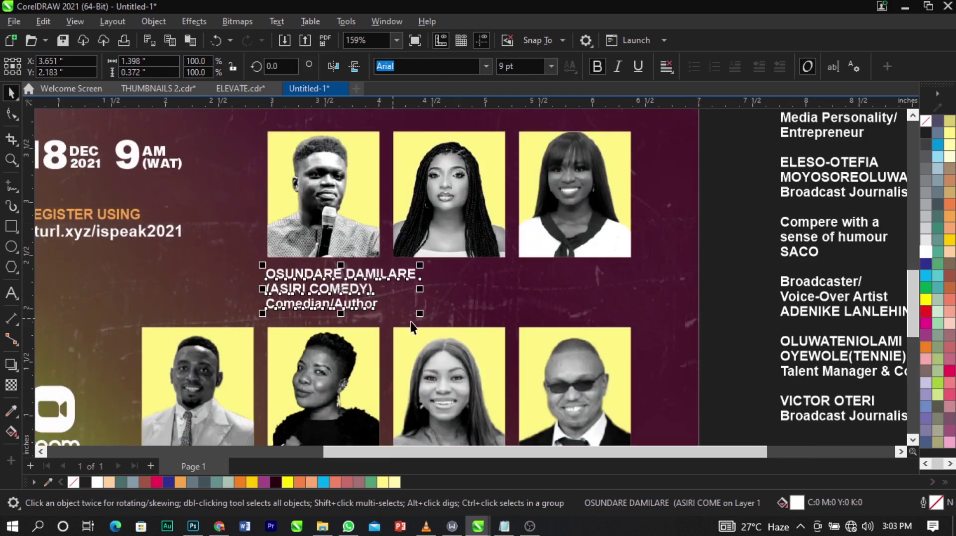
pyautogui.moveTo(419, 316); pyautogui.dragTo(391, 323)
pyautogui.scroll(2, 340, 268)
# Colour the caption's speaker name line orange.
pyautogui.doubleClick(366, 277)
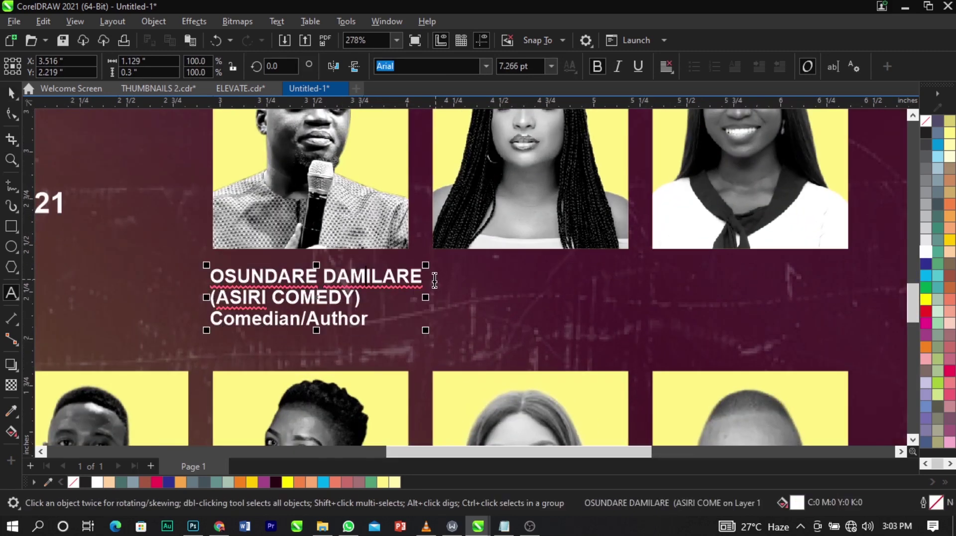
pyautogui.moveTo(434, 281); pyautogui.dragTo(197, 267)
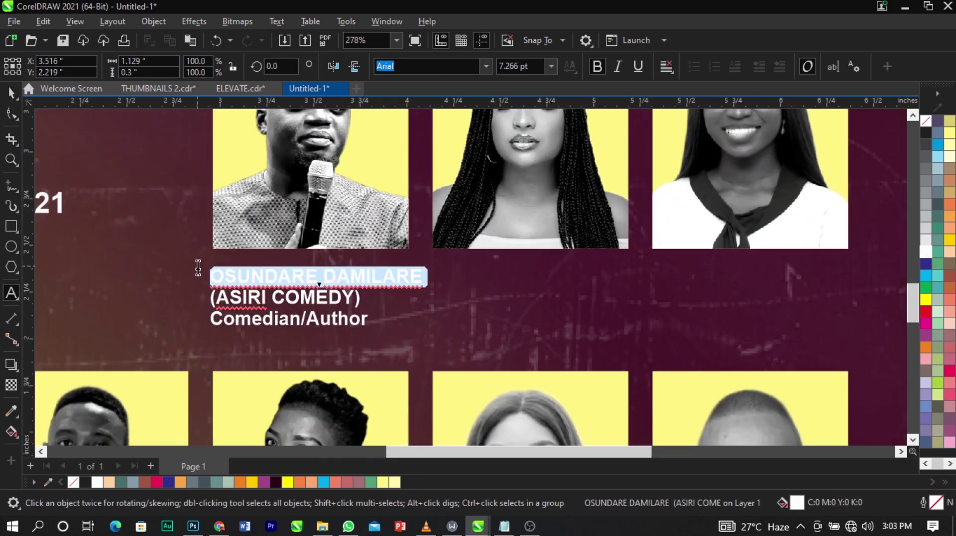
pyautogui.click(949, 217)
pyautogui.hotkey('ctrl', 'space')
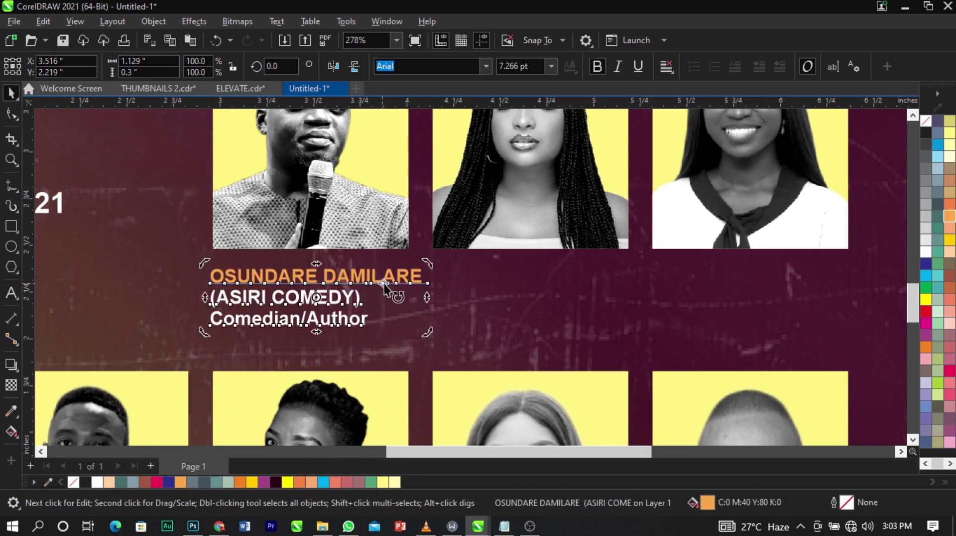
pyautogui.moveTo(429, 334); pyautogui.dragTo(418, 327)
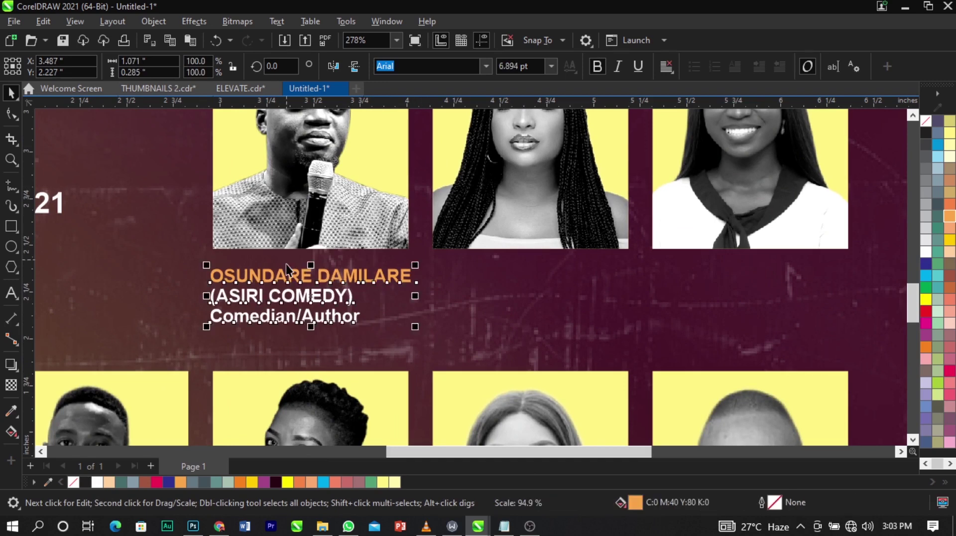
pyautogui.scroll(-4, 285, 266)
pyautogui.scroll(1, 522, 237)
pyautogui.click(539, 240)
pyautogui.doubleClick(552, 205)
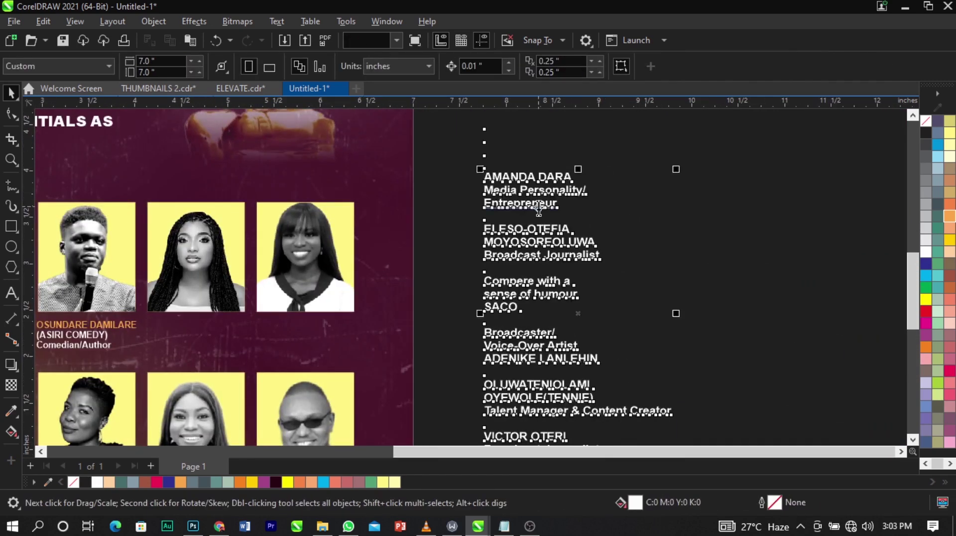
pyautogui.moveTo(557, 204); pyautogui.dragTo(474, 184)
pyautogui.hotkey('ctrl', 'x')
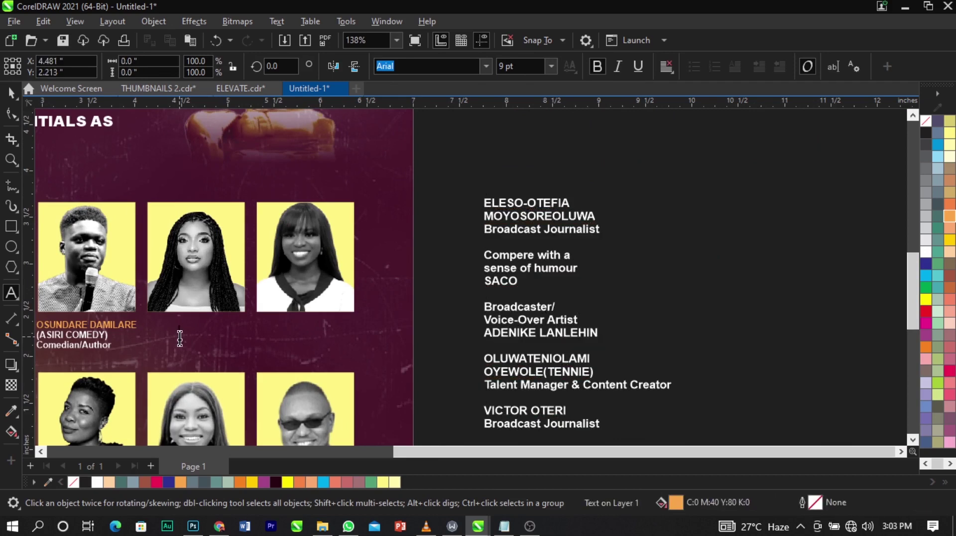
pyautogui.hotkey('ctrl', 'v')
pyautogui.scroll(-3, 356, 324)
pyautogui.press('z')
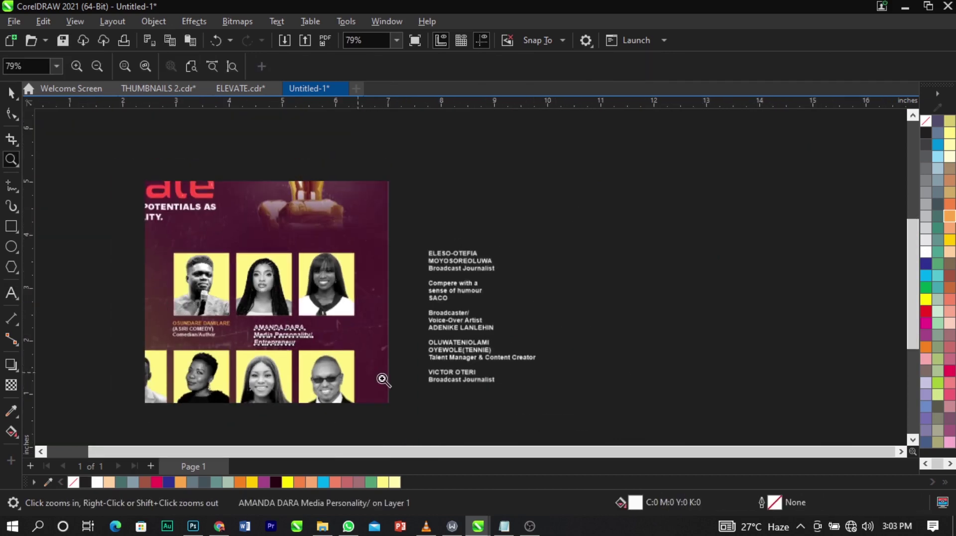
pyautogui.click(384, 380)
pyautogui.press('space')
pyautogui.click(304, 282)
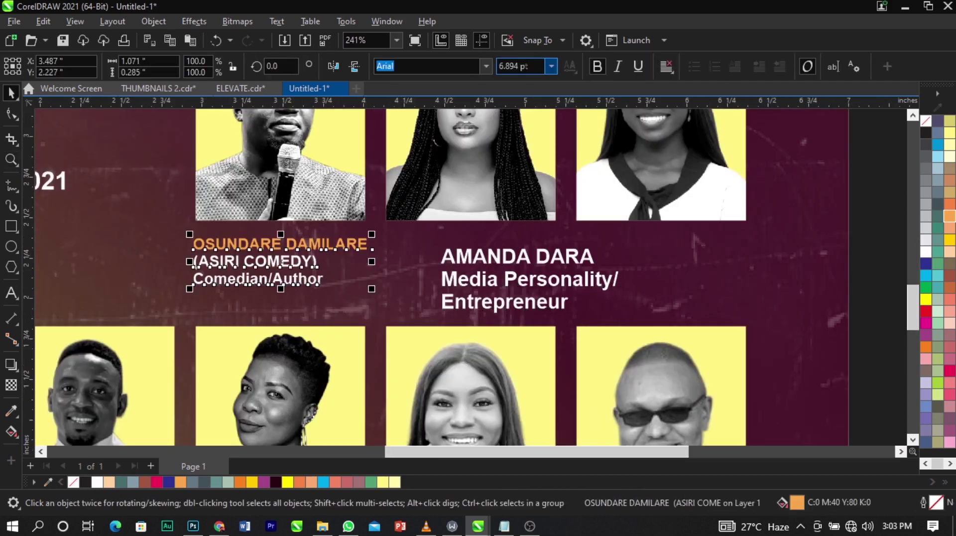
pyautogui.click(523, 248)
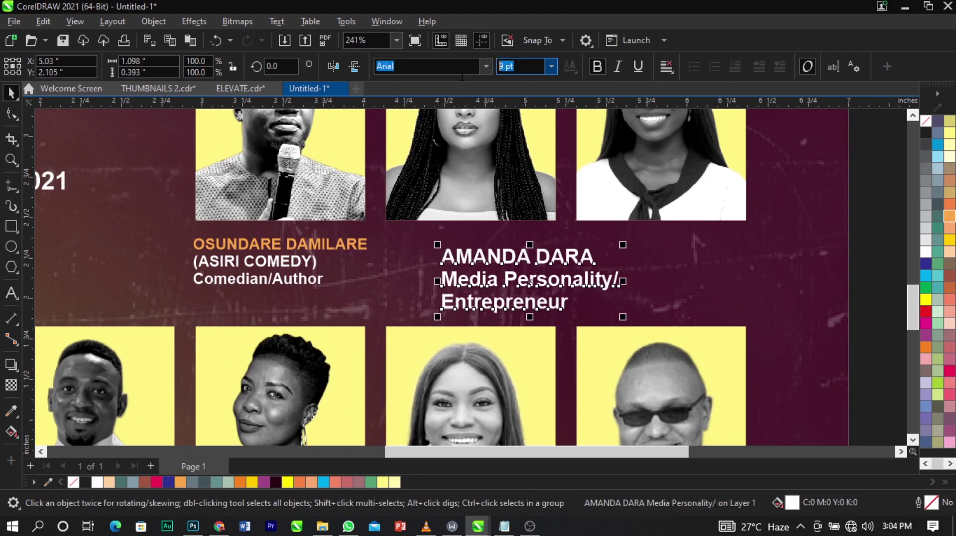
pyautogui.write('6')
pyautogui.press('Return')
pyautogui.moveTo(493, 260); pyautogui.dragTo(461, 244)
pyautogui.keyDown('shift'); pyautogui.click(479, 195); pyautogui.keyUp('shift')
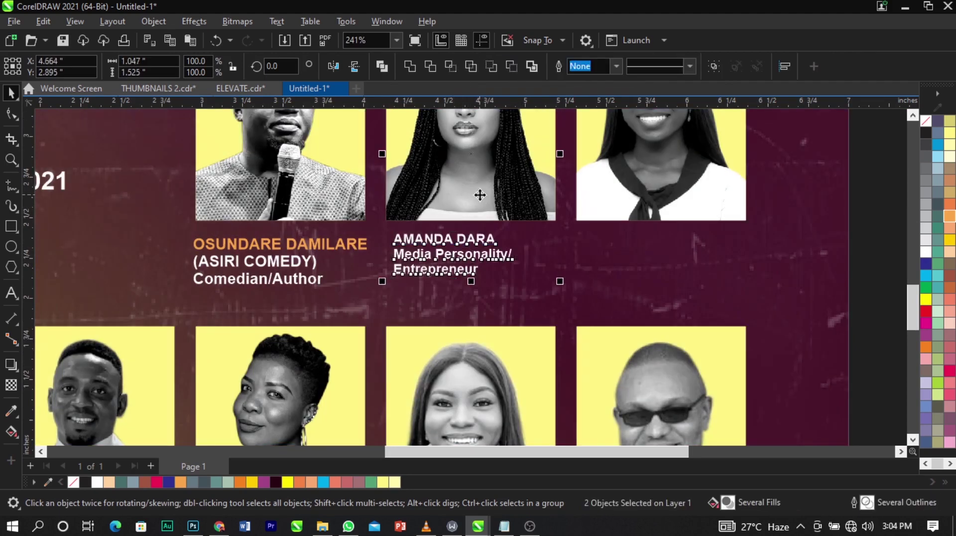
pyautogui.press('l')
pyautogui.click(556, 324)
pyautogui.doubleClick(476, 257)
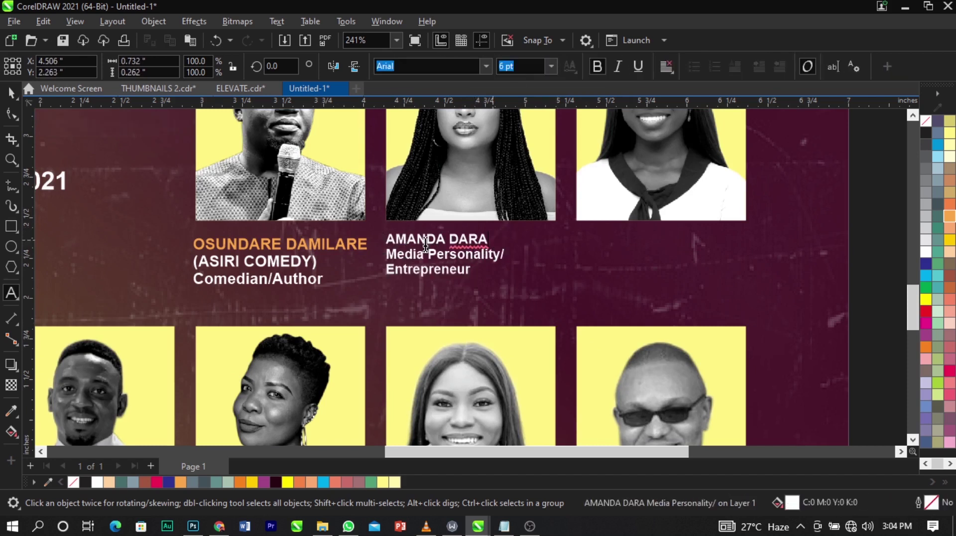
pyautogui.moveTo(489, 239); pyautogui.dragTo(369, 247)
pyautogui.press('Delete')
pyautogui.press('Delete')
pyautogui.click(443, 289)
pyautogui.hotkey('ctrl', 'v')
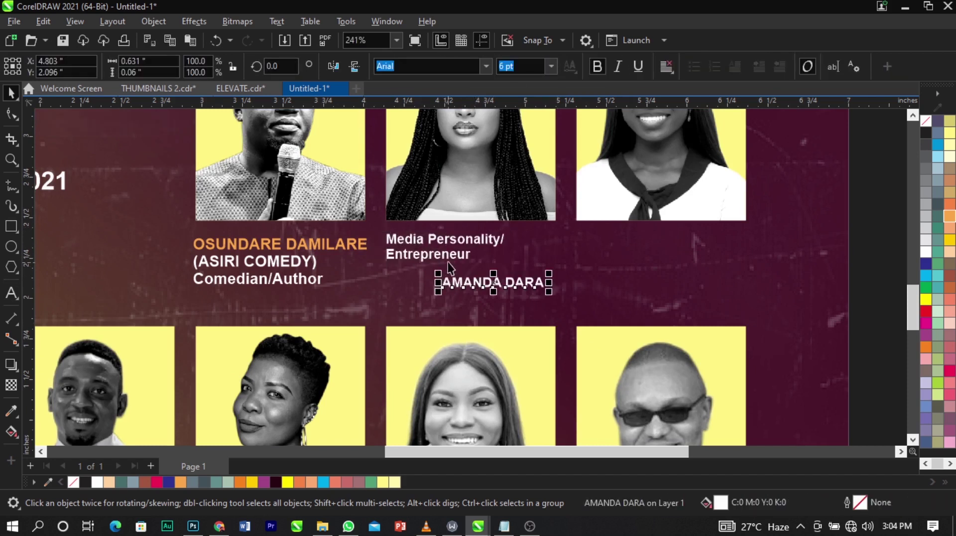
pyautogui.hotkey('ctrl', 'space')
pyautogui.click(355, 247)
pyautogui.doubleClick(222, 246)
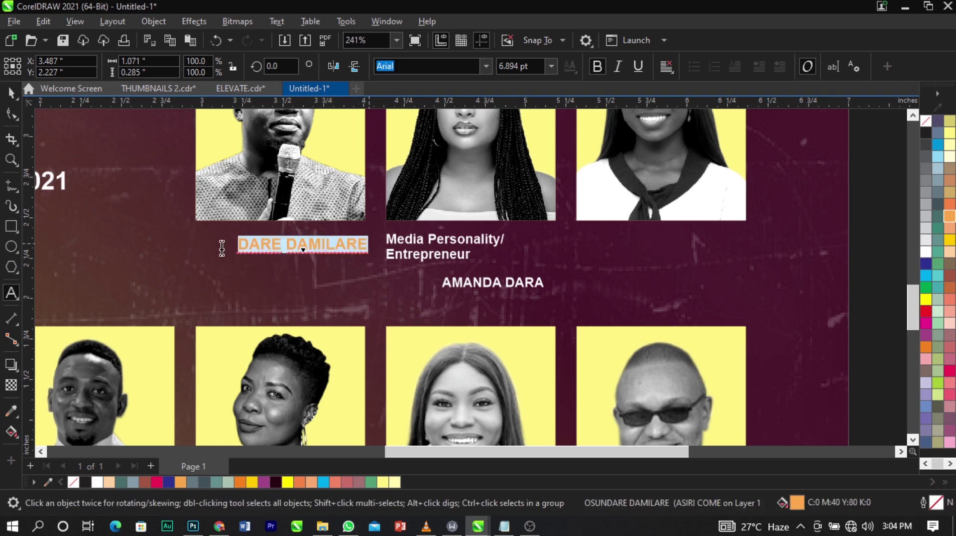
pyautogui.hotkey('ctrl', 'space')
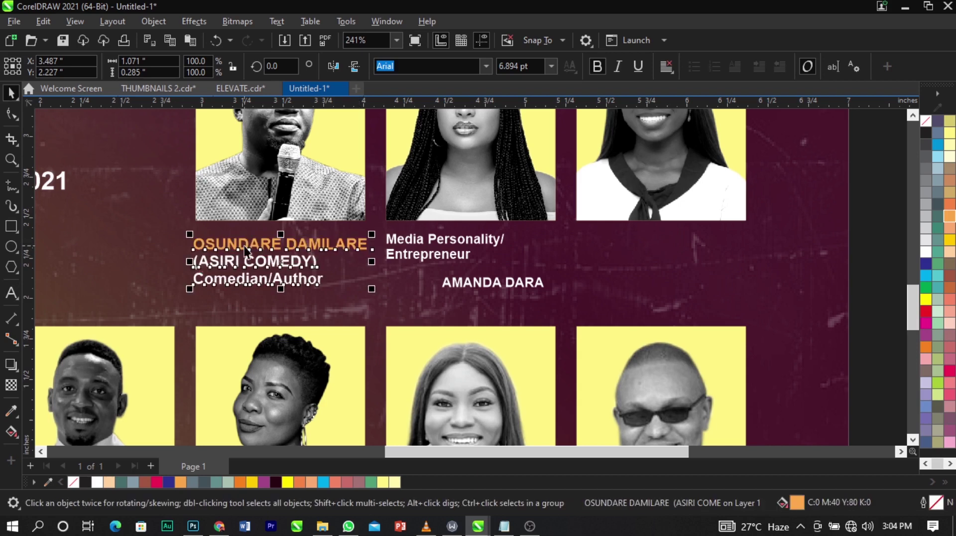
pyautogui.hotkey('ctrl', 'k')
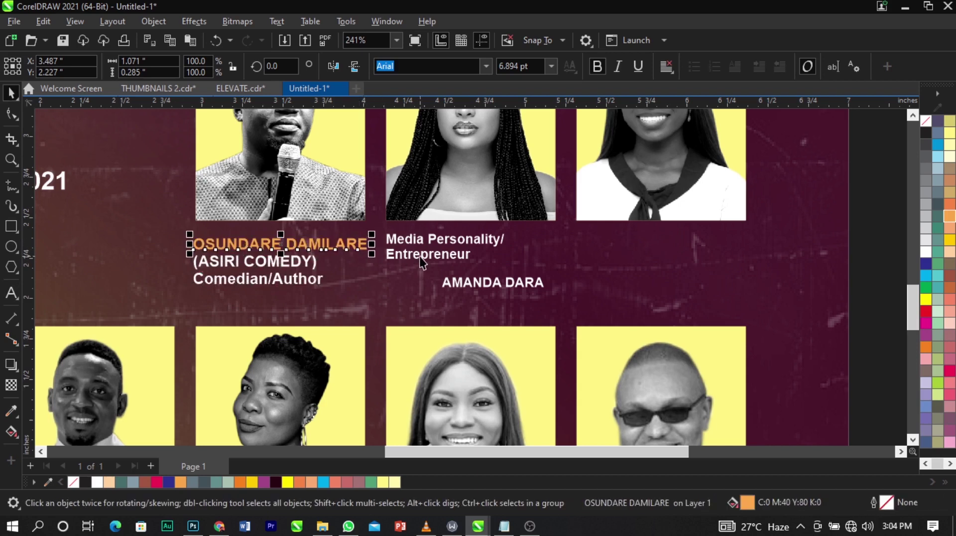
pyautogui.moveTo(419, 255); pyautogui.dragTo(414, 293)
pyautogui.moveTo(529, 288); pyautogui.dragTo(474, 248)
pyautogui.keyDown('shift'); pyautogui.click(559, 252); pyautogui.keyUp('shift')
pyautogui.click(375, 241)
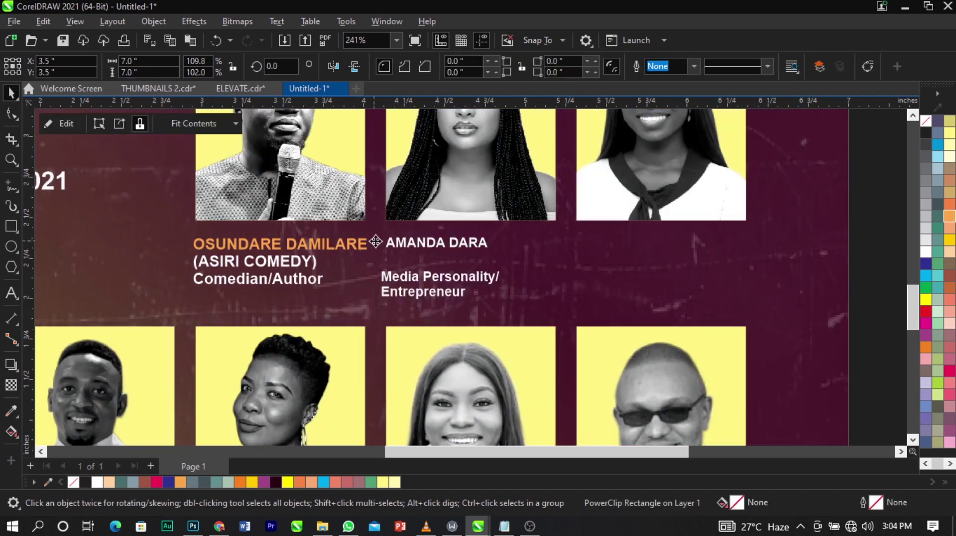
pyautogui.click(360, 246)
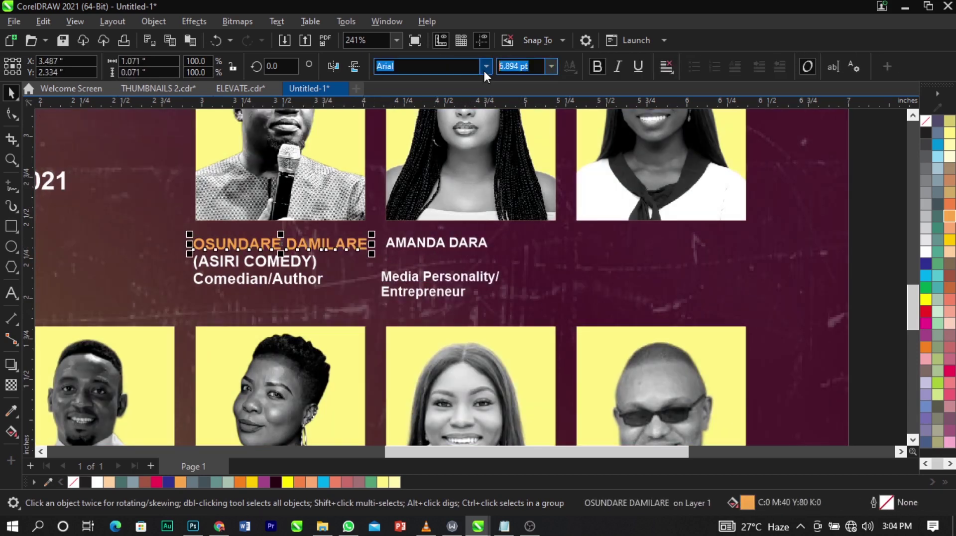
pyautogui.click(481, 246)
pyautogui.moveTo(490, 253); pyautogui.dragTo(535, 267)
pyautogui.click(950, 219)
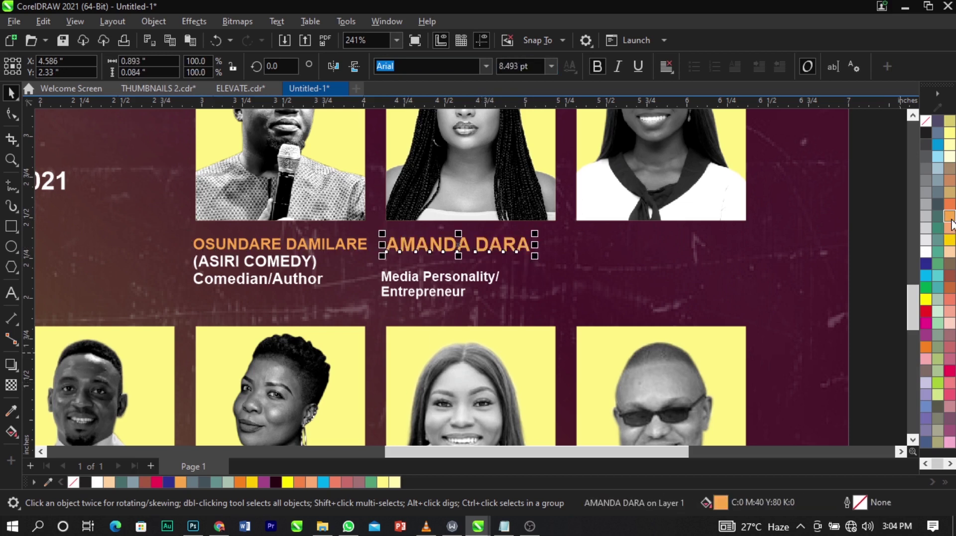
pyautogui.keyDown('shift'); pyautogui.click(365, 248); pyautogui.keyUp('shift')
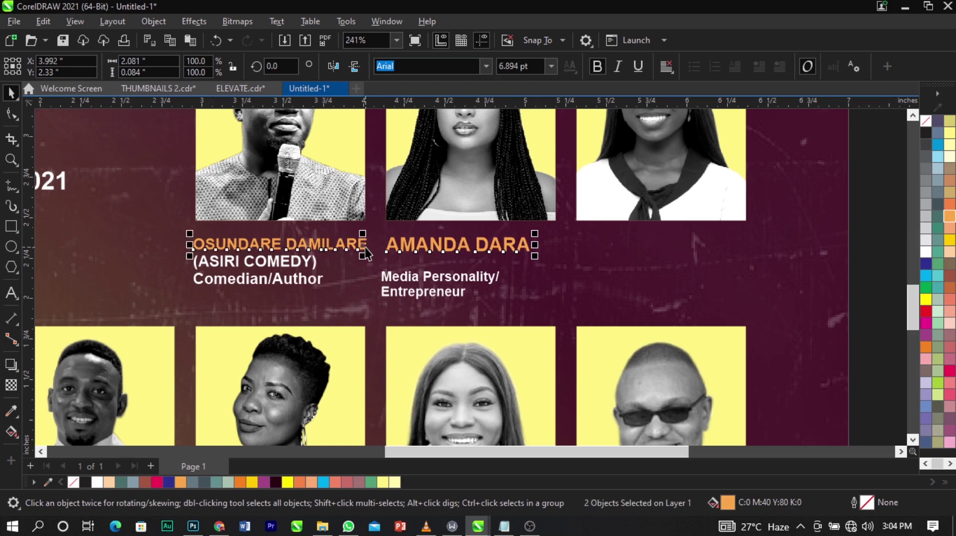
# Top-align the Media Personality/Entrepreneur role with the (ASIRI COMEDY) line.
pyautogui.click(394, 273)
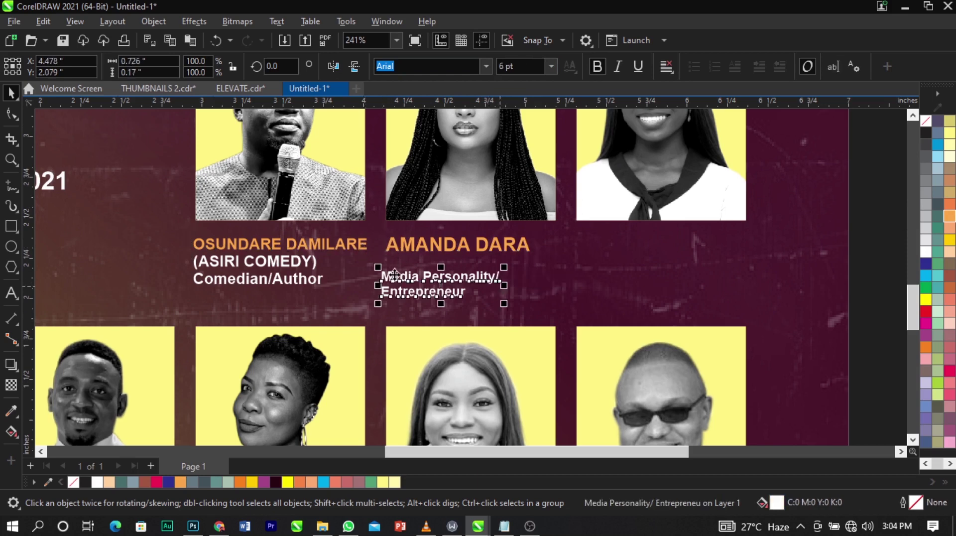
pyautogui.keyDown('shift'); pyautogui.click(313, 264); pyautogui.keyUp('shift')
pyautogui.press('t')
pyautogui.click(491, 297)
pyautogui.scroll(-1, 374, 265)
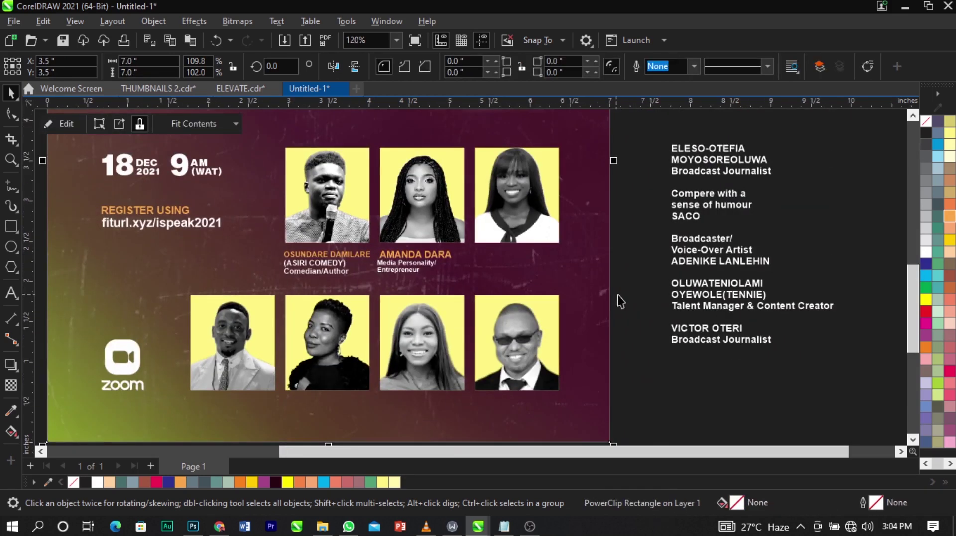
pyautogui.hotkey('ctrl', 'z')
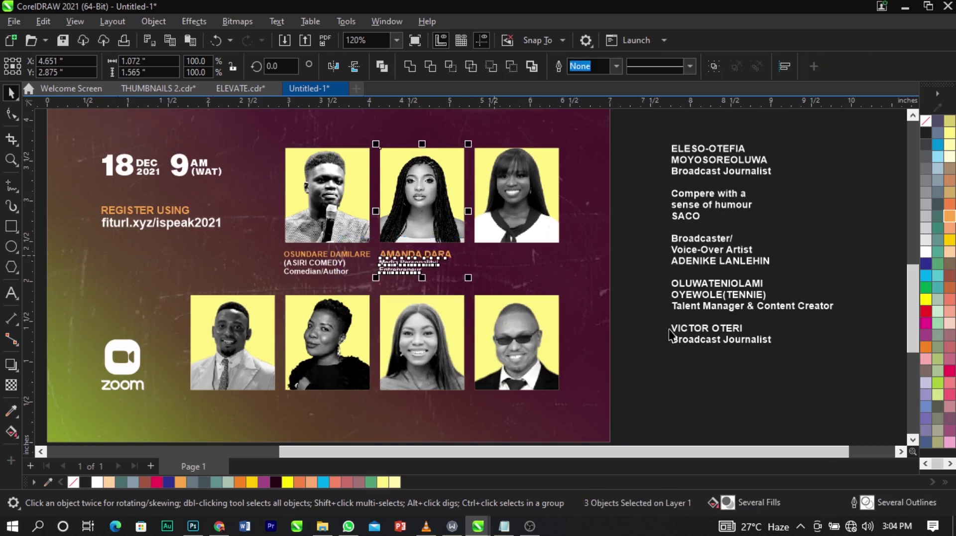
pyautogui.click(727, 193)
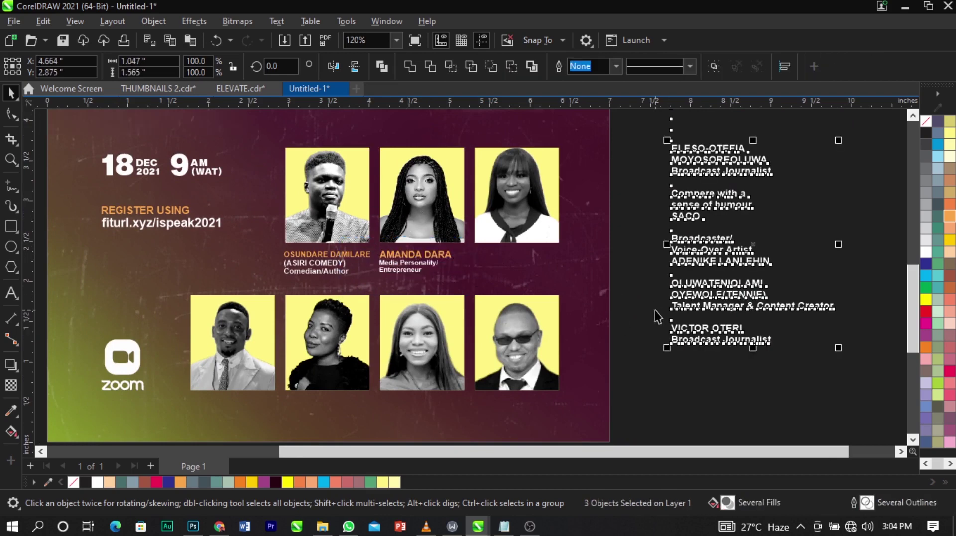
pyautogui.doubleClick(755, 172)
pyautogui.moveTo(771, 172); pyautogui.dragTo(664, 155)
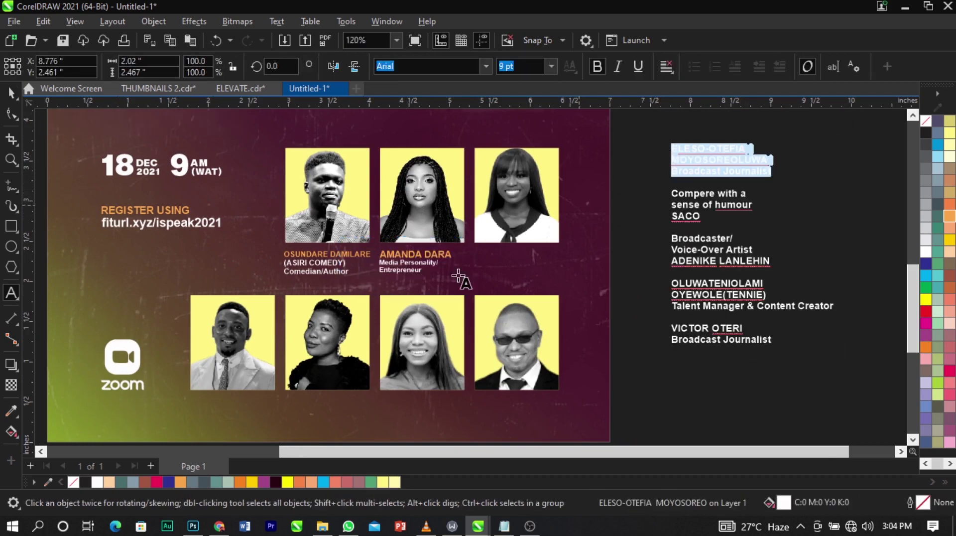
pyautogui.scroll(3, 458, 274)
pyautogui.click(484, 263)
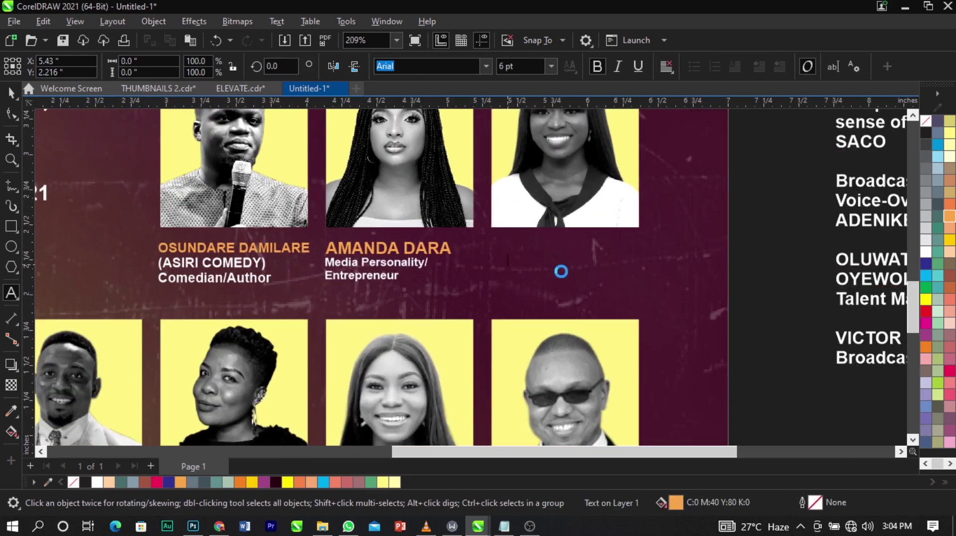
pyautogui.hotkey('ctrl', 'v')
pyautogui.moveTo(642, 258); pyautogui.dragTo(480, 263)
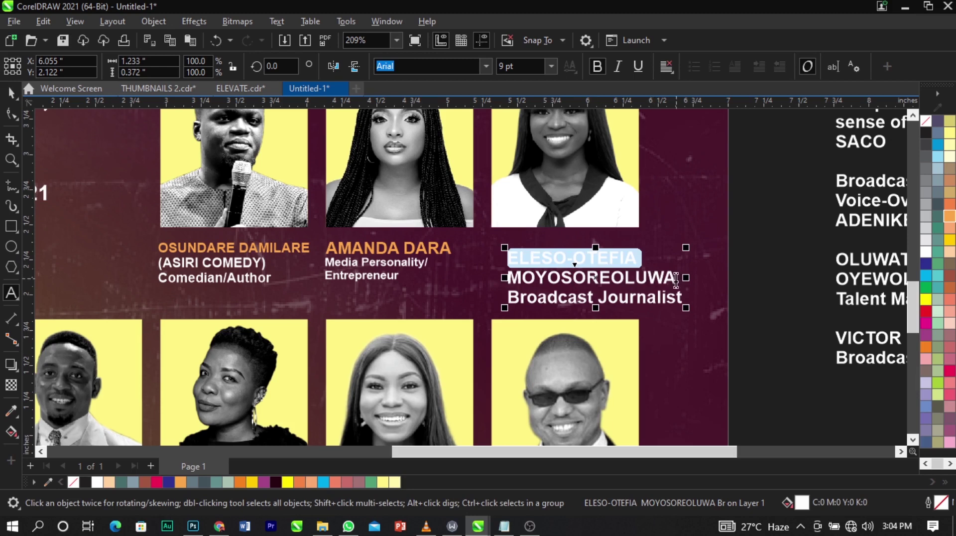
pyautogui.keyDown('shift'); pyautogui.click(675, 281); pyautogui.keyUp('shift')
pyautogui.hotkey('ctrl', 'x')
pyautogui.click(508, 212)
pyautogui.hotkey('ctrl', 'v')
pyautogui.hotkey('ctrl', 'space')
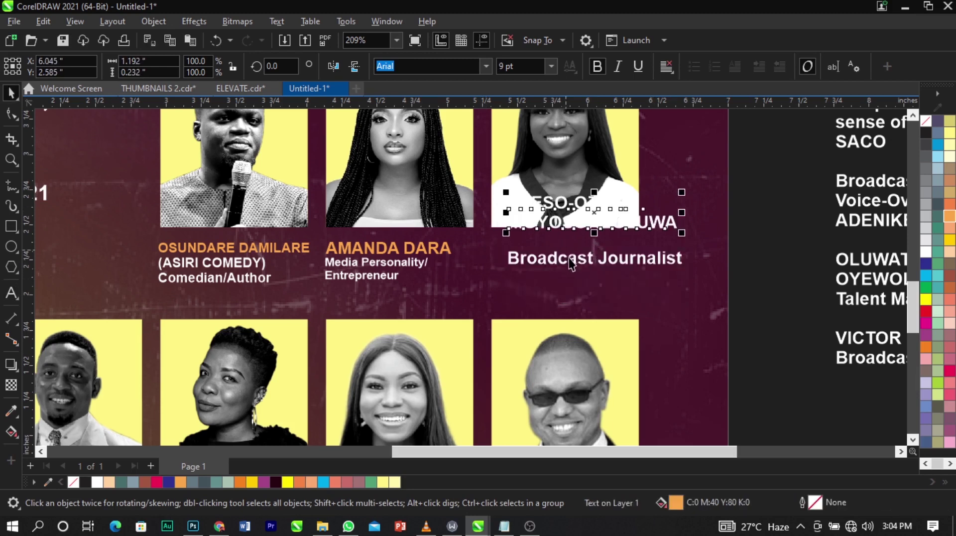
# Position the name block below the third photo and colour it orange.
pyautogui.moveTo(571, 262); pyautogui.dragTo(565, 310)
pyautogui.moveTo(585, 227); pyautogui.dragTo(566, 269)
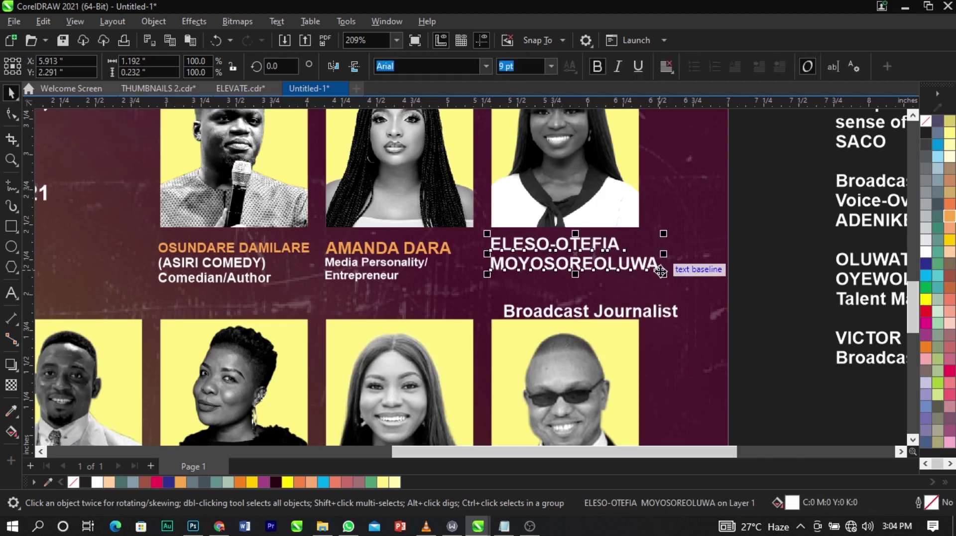
pyautogui.click(950, 219)
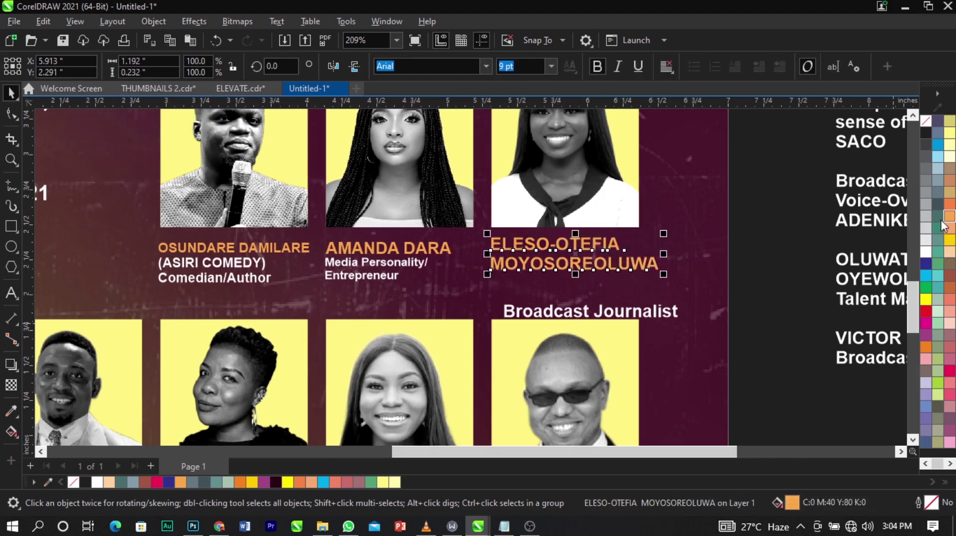
pyautogui.moveTo(657, 273); pyautogui.dragTo(638, 288)
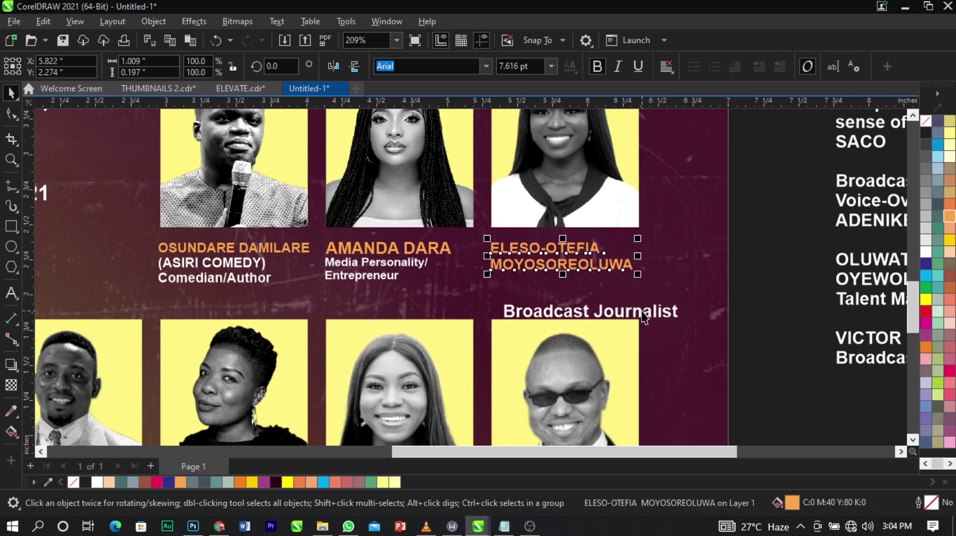
pyautogui.moveTo(678, 318); pyautogui.dragTo(629, 307)
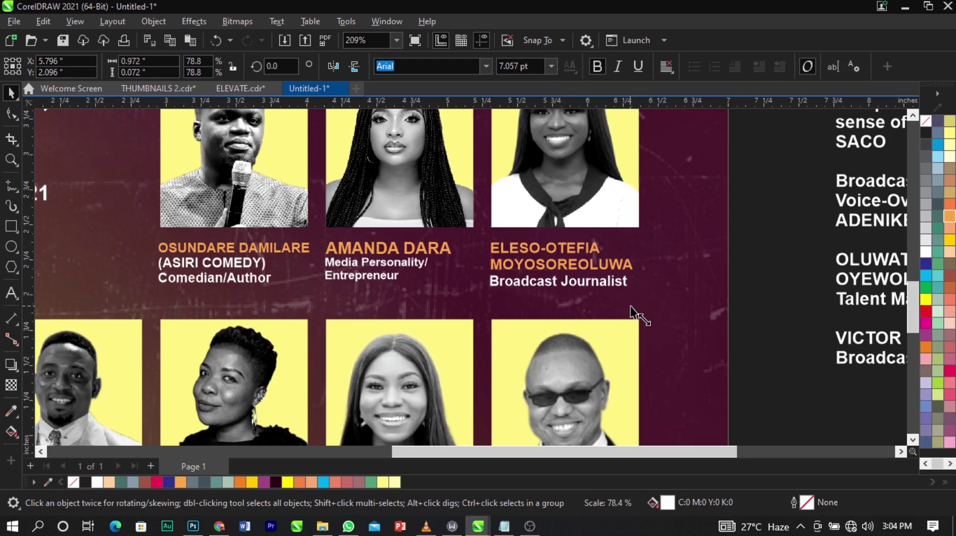
pyautogui.keyDown('shift'); pyautogui.click(627, 267); pyautogui.keyUp('shift')
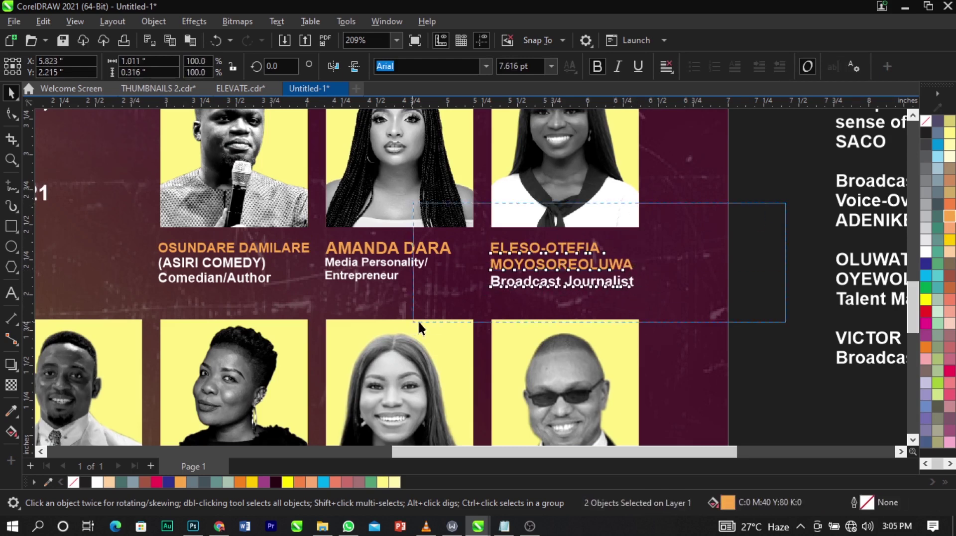
pyautogui.keyDown('shift'); pyautogui.click(559, 191); pyautogui.keyUp('shift')
pyautogui.click(737, 264)
pyautogui.scroll(-3, 510, 198)
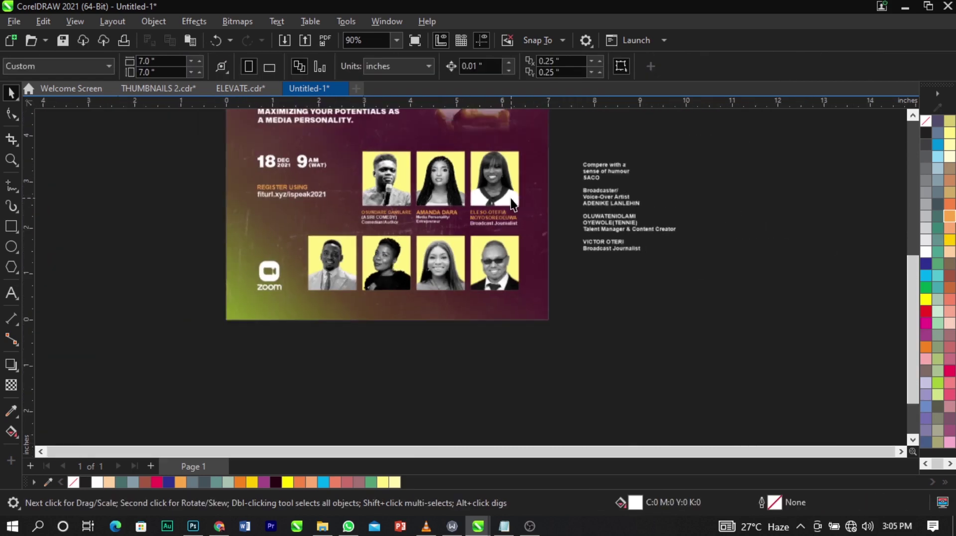
# Move the compere's three lines out of the speaker names column onto the flyer.
pyautogui.scroll(1, 548, 190)
pyautogui.doubleClick(560, 182)
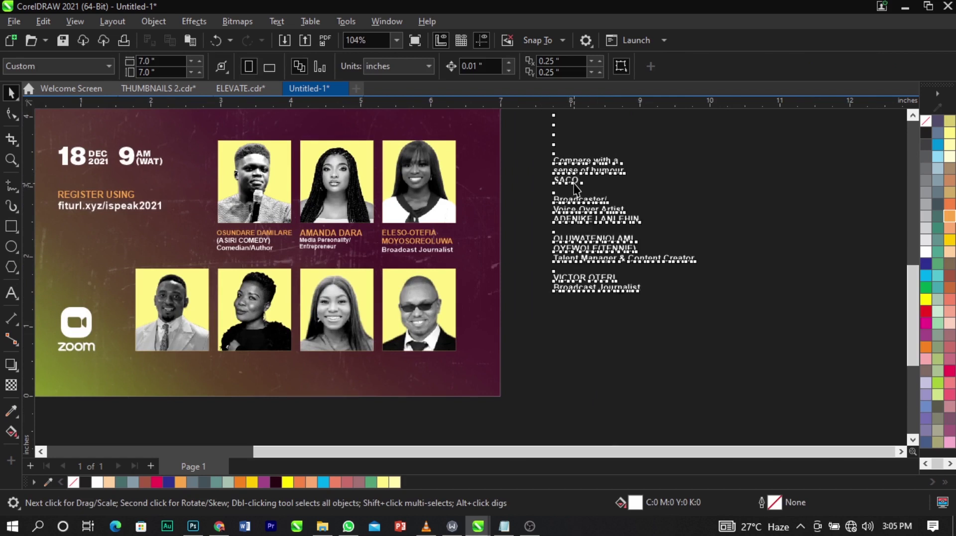
pyautogui.moveTo(579, 180); pyautogui.dragTo(553, 160)
pyautogui.press('Delete')
pyautogui.click(121, 372)
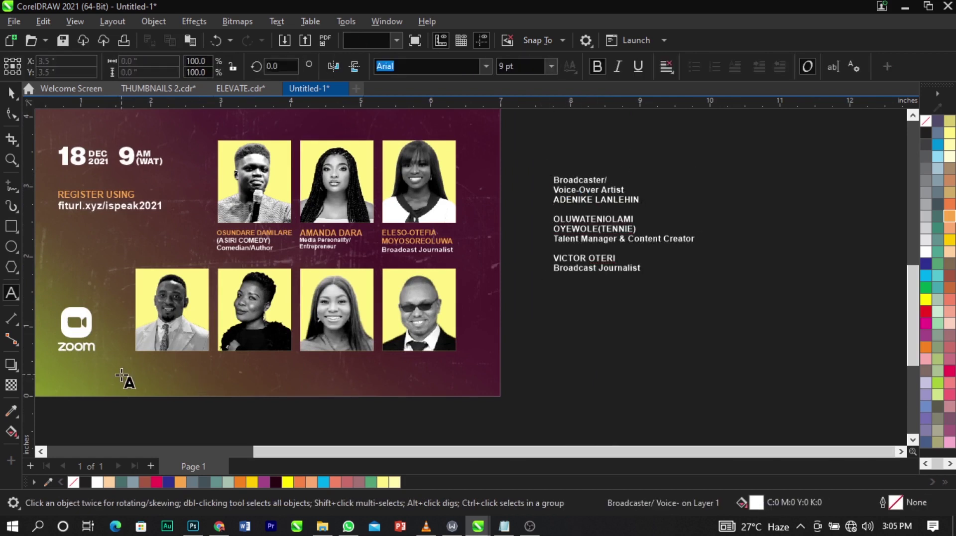
pyautogui.hotkey('ctrl', 'v')
pyautogui.hotkey('ctrl', 'space')
# Place the compere text under the first bottom-row photo.
pyautogui.press('z')
pyautogui.moveTo(89, 314); pyautogui.dragTo(273, 426)
pyautogui.press('space')
pyautogui.moveTo(440, 291); pyautogui.dragTo(469, 279)
# Replace the compere's name line with a separate 'SACO' text object.
pyautogui.doubleClick(406, 336)
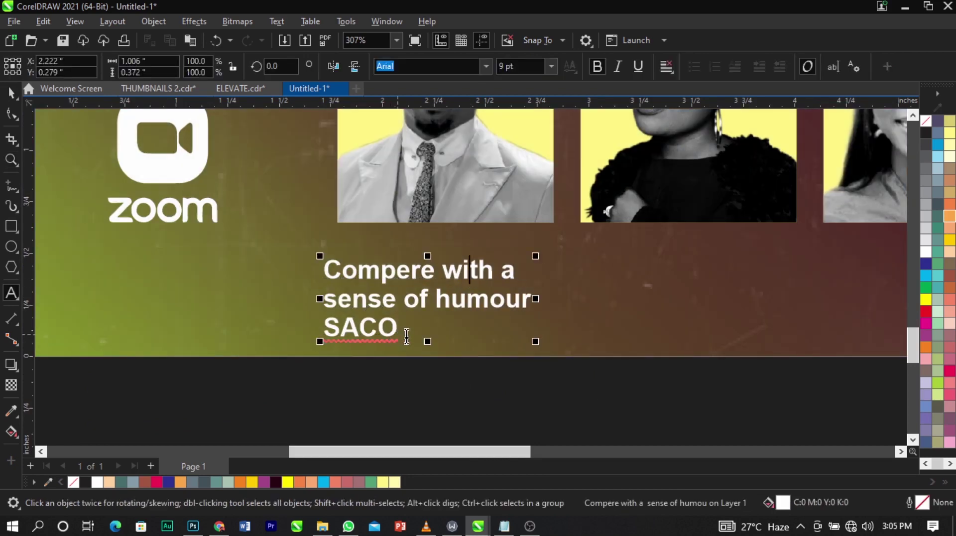
pyautogui.moveTo(405, 336); pyautogui.dragTo(309, 338)
pyautogui.press('BackSpace')
pyautogui.click(625, 324)
pyautogui.write('SACO')
pyautogui.hotkey('ctrl', 'space')
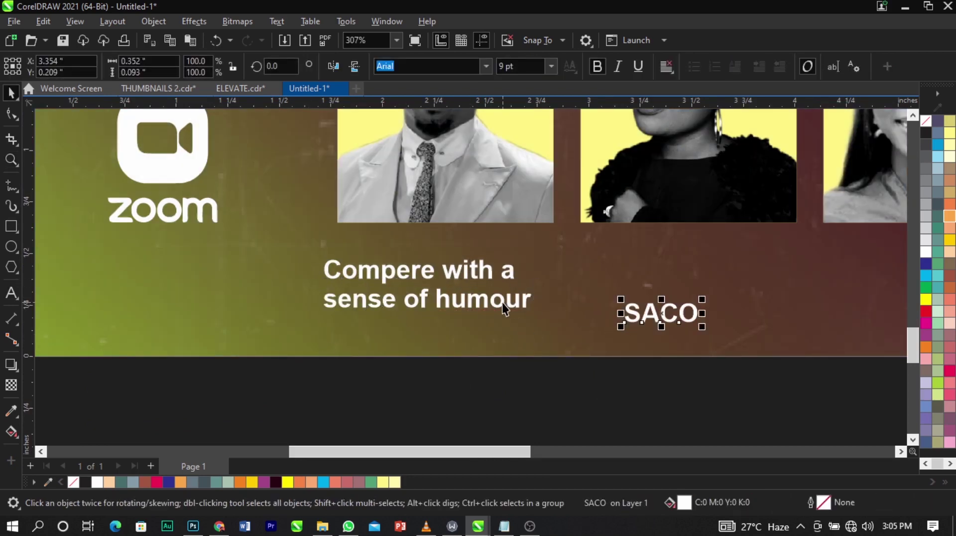
# Set SACO under the first bottom-row photo, enlarge it, and colour it orange.
pyautogui.moveTo(666, 318); pyautogui.dragTo(457, 280)
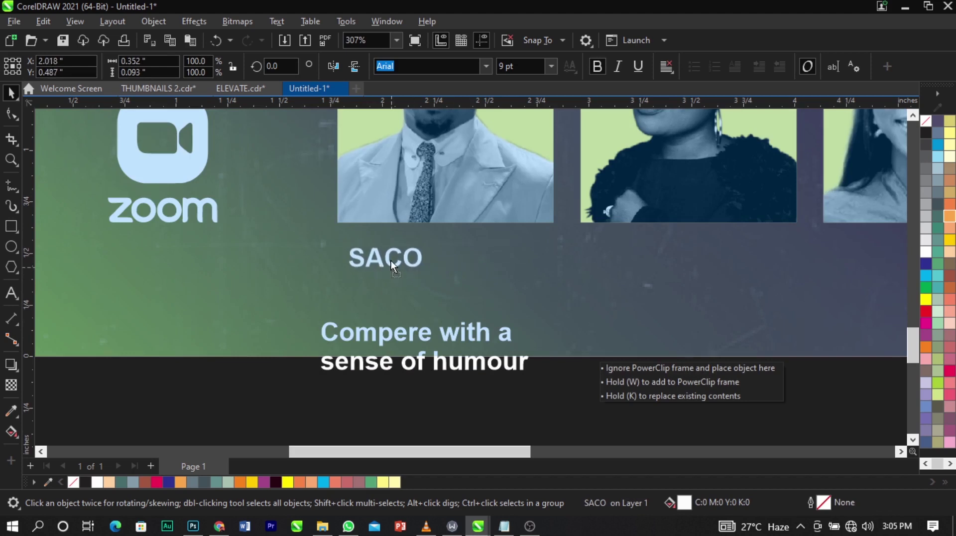
pyautogui.moveTo(375, 259); pyautogui.dragTo(429, 273)
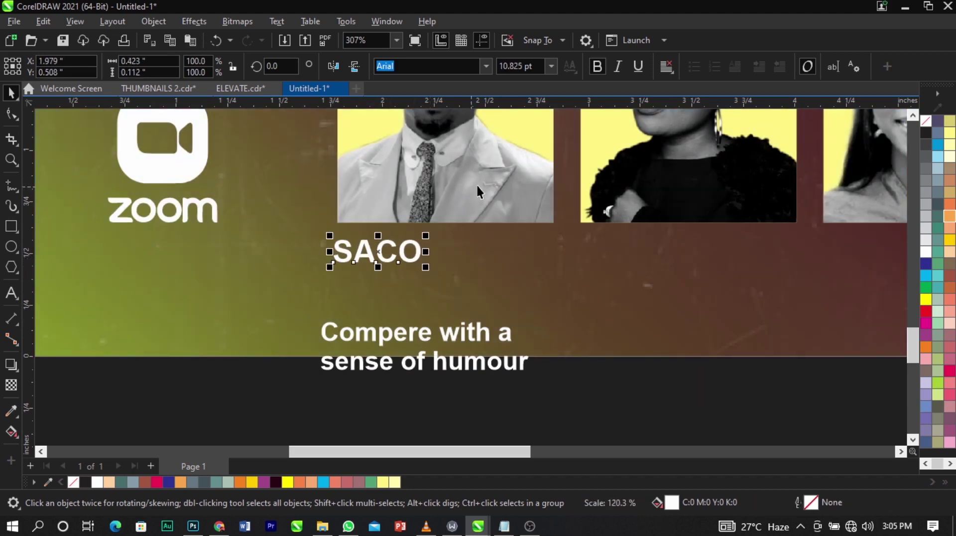
pyautogui.keyDown('shift'); pyautogui.click(462, 173); pyautogui.keyUp('shift')
pyautogui.click(445, 270)
pyautogui.click(411, 261)
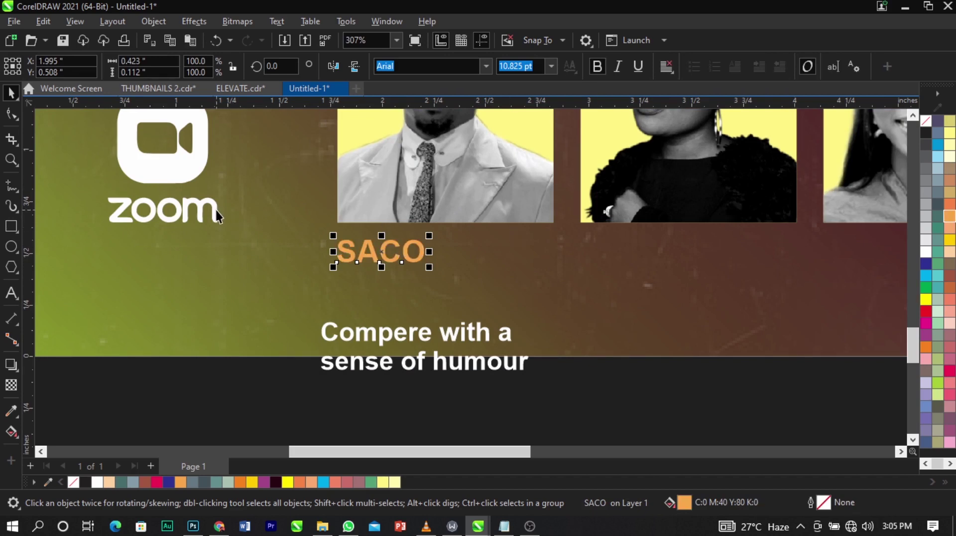
# Move the 'Compere with a sense of humour' role under SACO and shrink it.
pyautogui.moveTo(374, 333); pyautogui.dragTo(391, 280)
pyautogui.moveTo(549, 323); pyautogui.dragTo(495, 331)
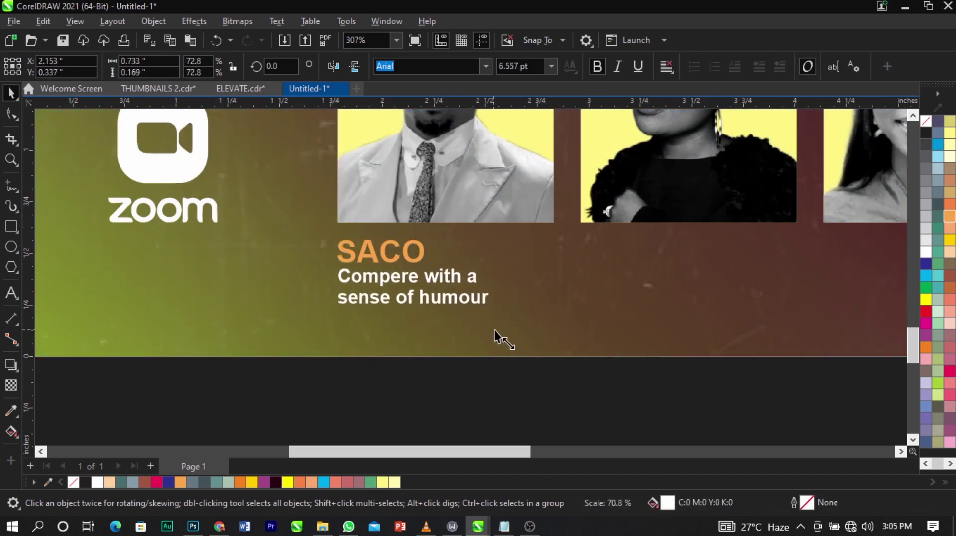
pyautogui.scroll(-3, 467, 330)
pyautogui.scroll(-2, 422, 332)
pyautogui.click(355, 378)
pyautogui.scroll(-2, 335, 390)
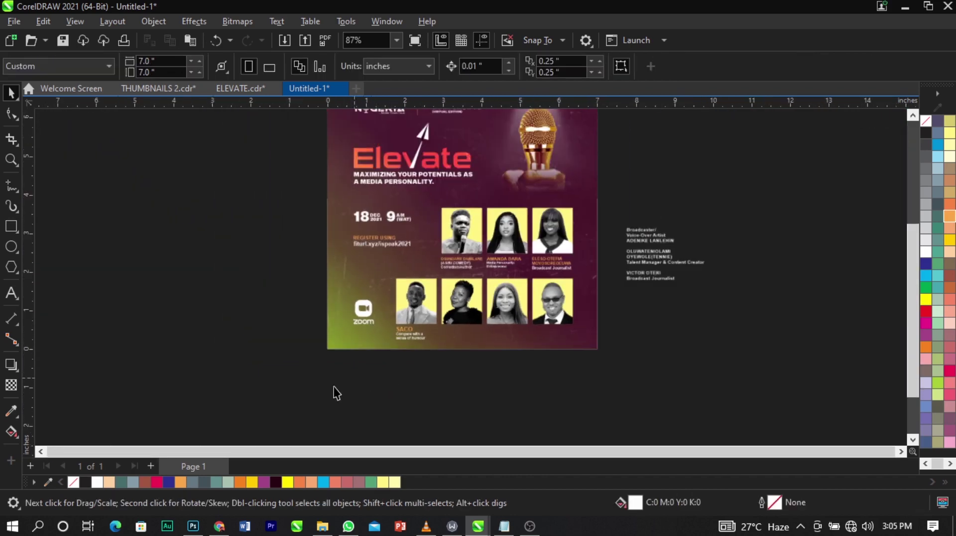
# Nudge all the flyer's photos, captions and text slightly higher.
pyautogui.moveTo(306, 390); pyautogui.dragTo(631, 198)
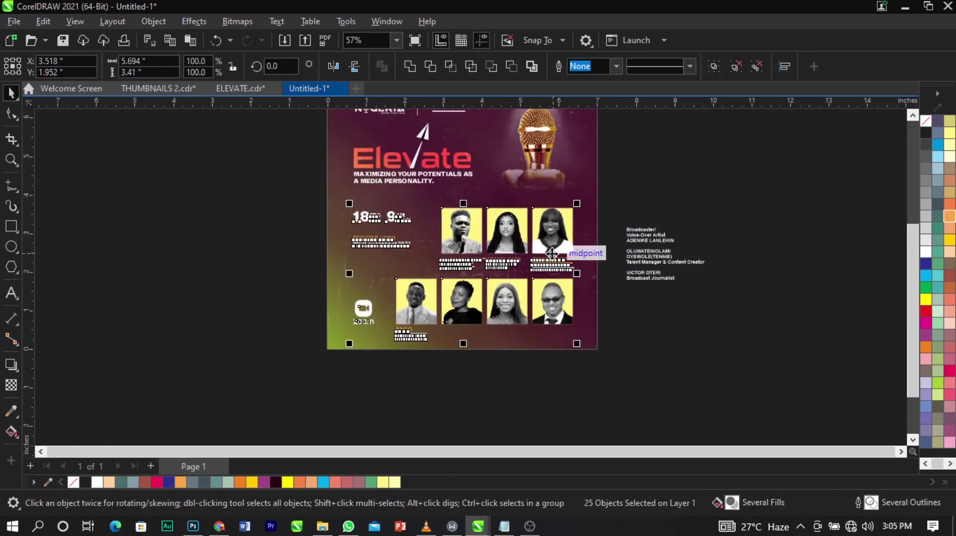
pyautogui.moveTo(552, 252); pyautogui.dragTo(551, 249)
pyautogui.click(669, 342)
# Zoom into the lower flyer and reposition the remaining speaker names column.
pyautogui.press('z')
pyautogui.moveTo(286, 262); pyautogui.dragTo(714, 365)
pyautogui.press('space')
pyautogui.moveTo(745, 181); pyautogui.dragTo(727, 293)
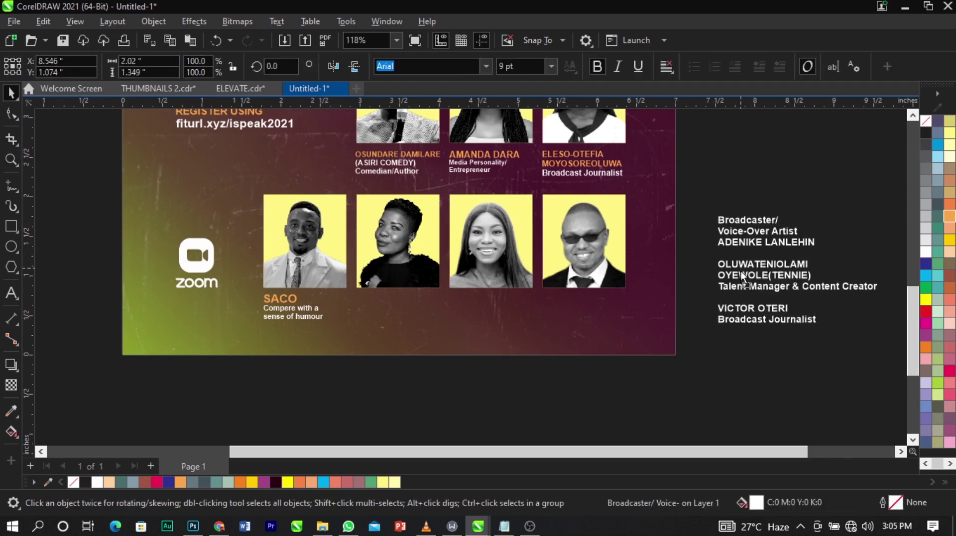
pyautogui.moveTo(817, 245); pyautogui.dragTo(716, 222)
pyautogui.press('Delete')
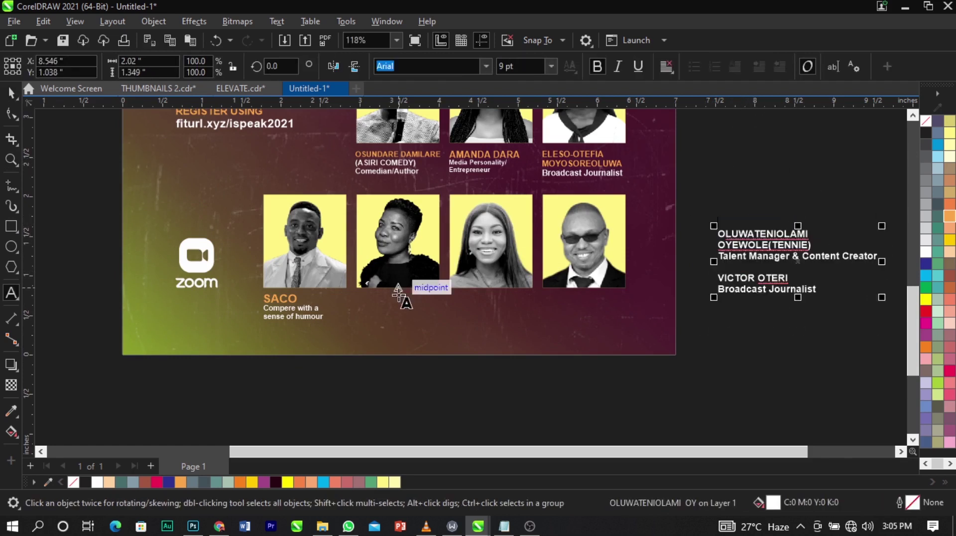
pyautogui.click(390, 314)
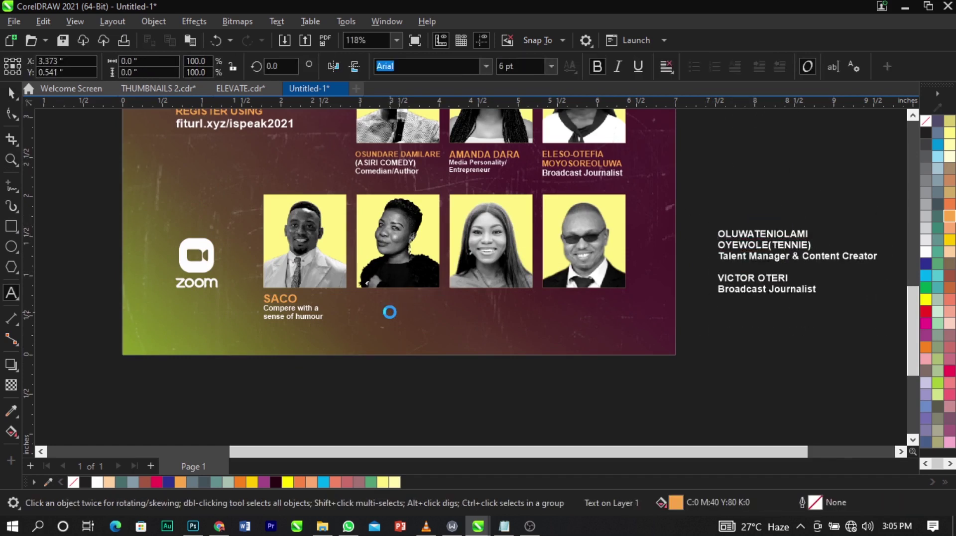
pyautogui.hotkey('ctrl', 'v')
pyautogui.hotkey('ctrl', 'space')
pyautogui.press('z')
pyautogui.moveTo(314, 272); pyautogui.dragTo(499, 359)
pyautogui.press('space')
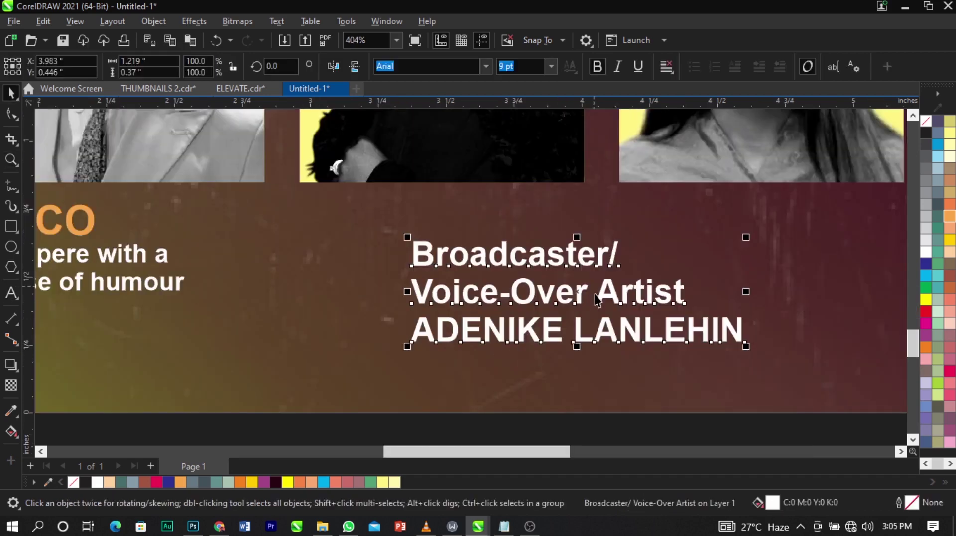
pyautogui.doubleClick(601, 294)
pyautogui.moveTo(745, 331); pyautogui.dragTo(405, 318)
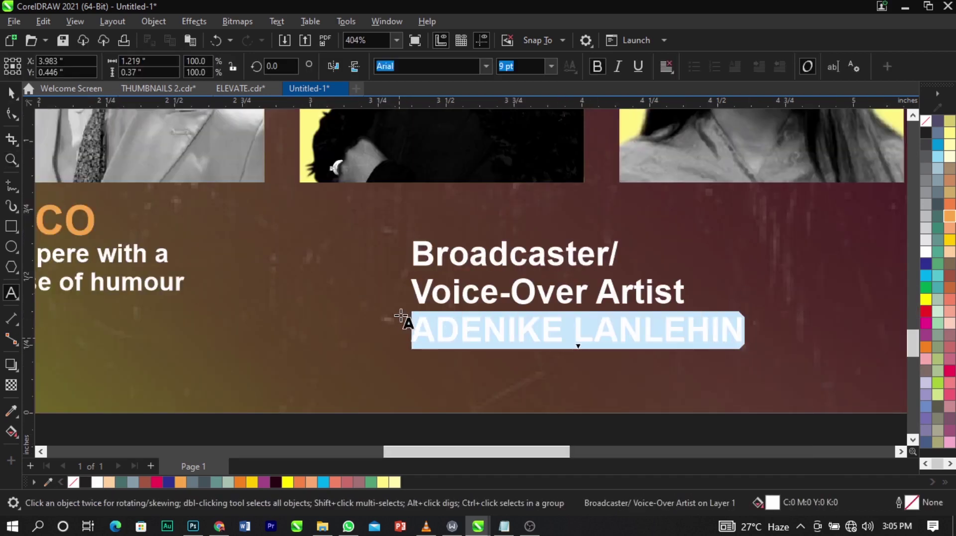
pyautogui.press('Delete')
pyautogui.click(387, 220)
pyautogui.hotkey('ctrl', 'space')
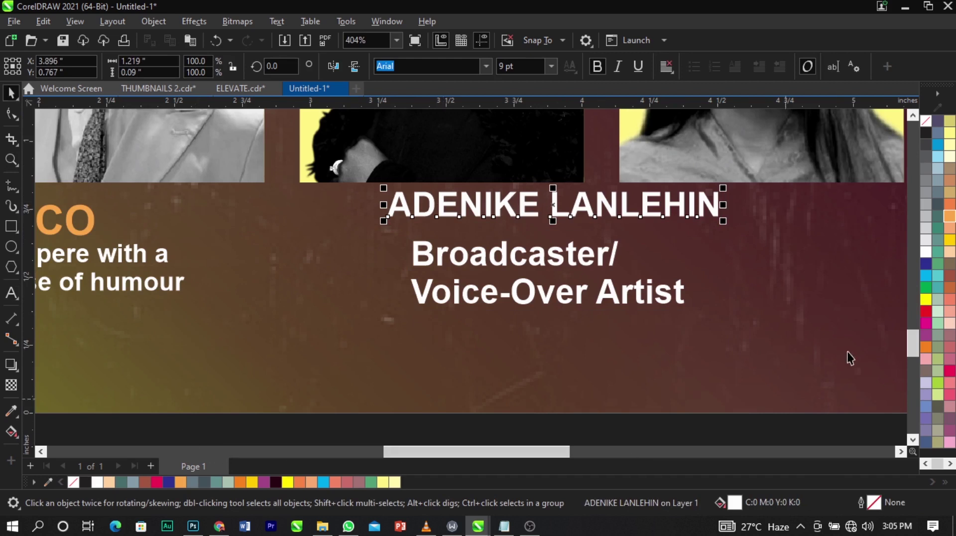
pyautogui.click(949, 216)
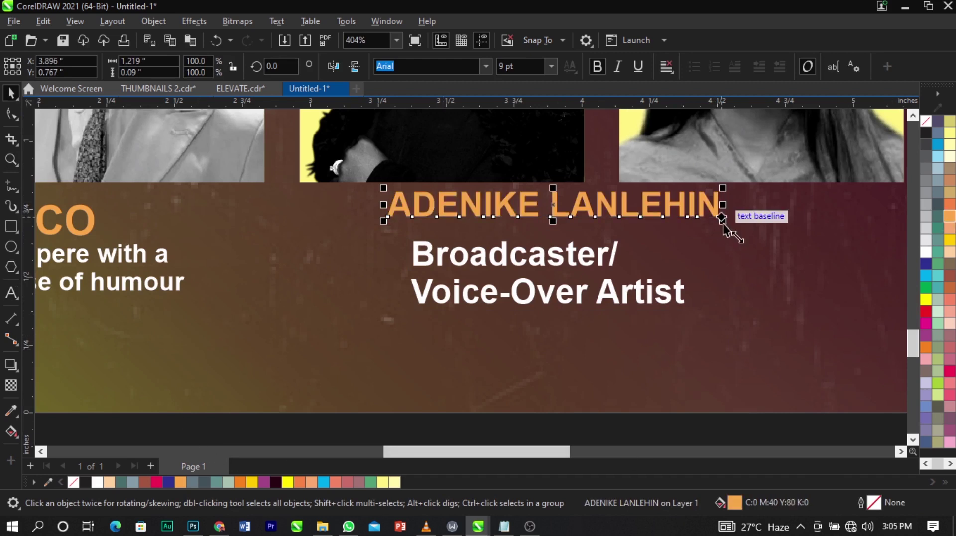
pyautogui.moveTo(722, 221); pyautogui.dragTo(546, 215)
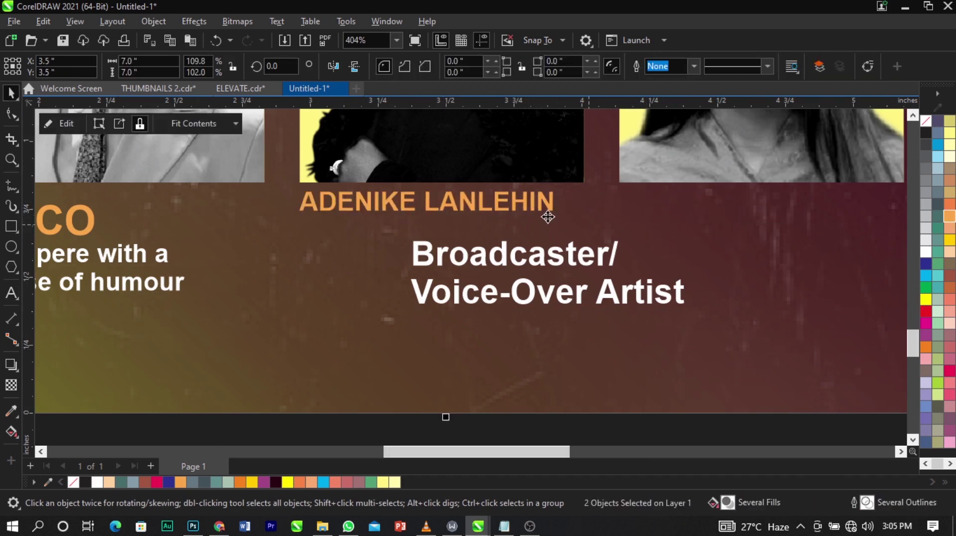
pyautogui.keyDown('shift'); pyautogui.click(85, 231); pyautogui.keyUp('shift')
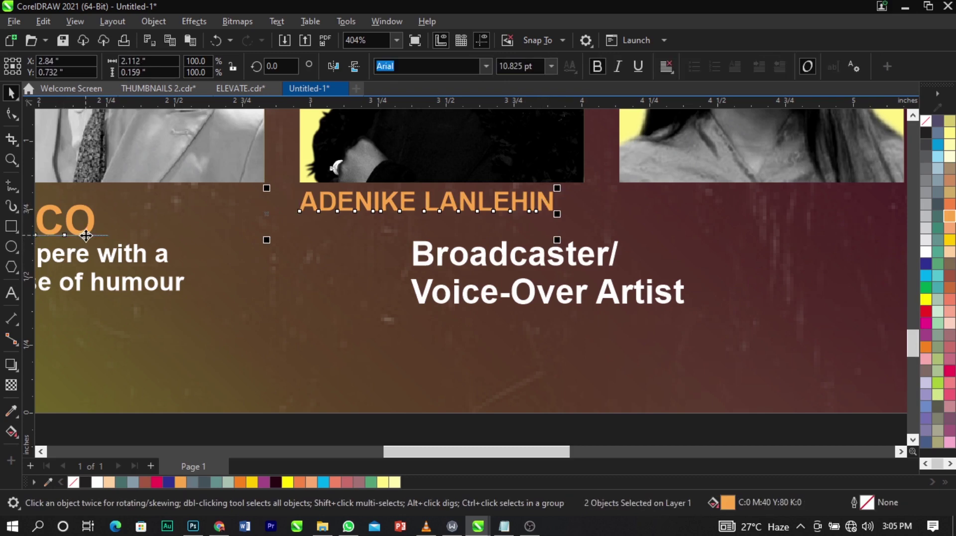
pyautogui.press('t')
pyautogui.click(237, 334)
# Nudge the compere's role text up closer to the compere's name.
pyautogui.scroll(-2, 378, 286)
pyautogui.click(199, 246)
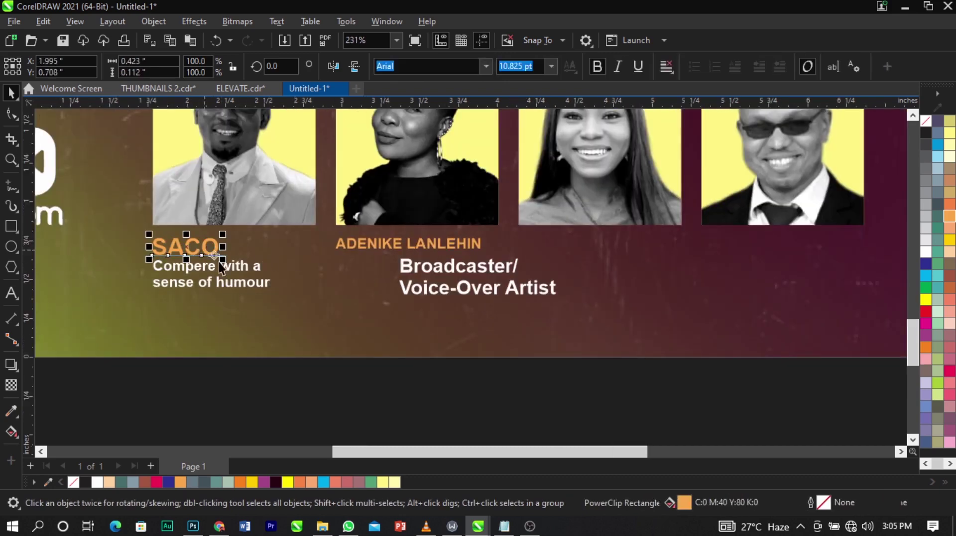
pyautogui.click(215, 264)
pyautogui.moveTo(220, 265); pyautogui.dragTo(222, 261)
# Shrink the Broadcaster/Voice-Over Artist role to match and left-align it with the name.
pyautogui.click(464, 273)
pyautogui.moveTo(559, 298); pyautogui.dragTo(510, 300)
pyautogui.keyDown('shift'); pyautogui.click(474, 251); pyautogui.keyUp('shift')
pyautogui.press('l')
pyautogui.click(489, 324)
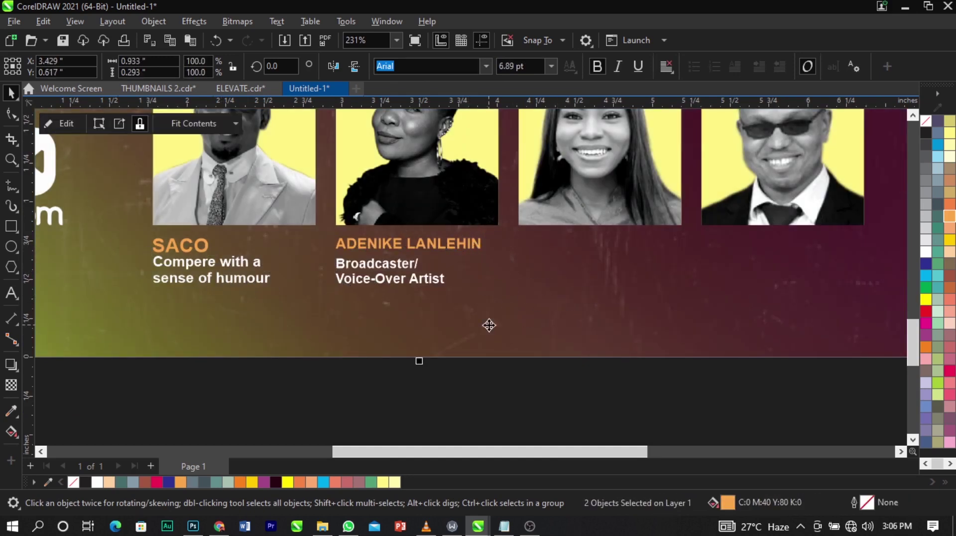
pyautogui.scroll(-5, 379, 264)
pyautogui.scroll(2, 609, 242)
pyautogui.click(609, 242)
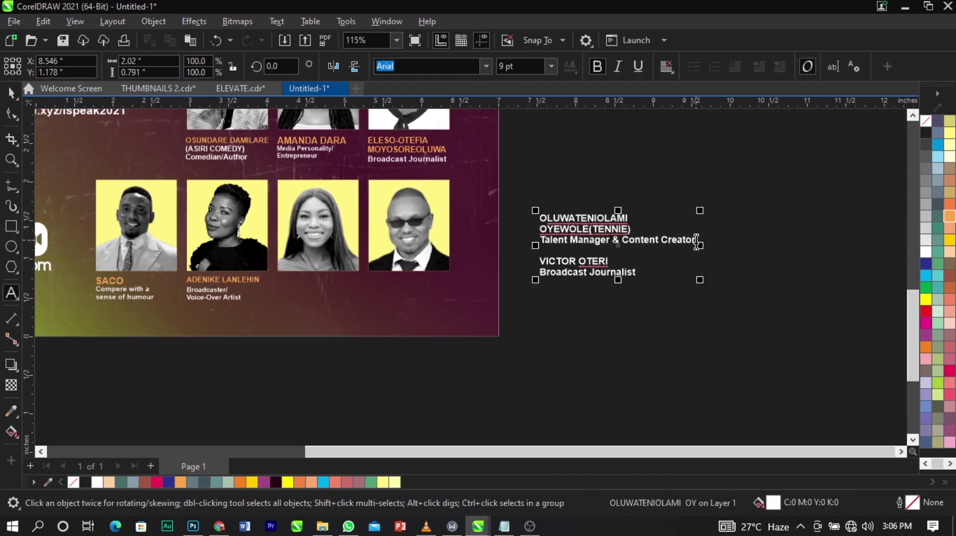
pyautogui.moveTo(696, 242); pyautogui.dragTo(544, 220)
pyautogui.hotkey('ctrl', 'c')
pyautogui.press('Delete')
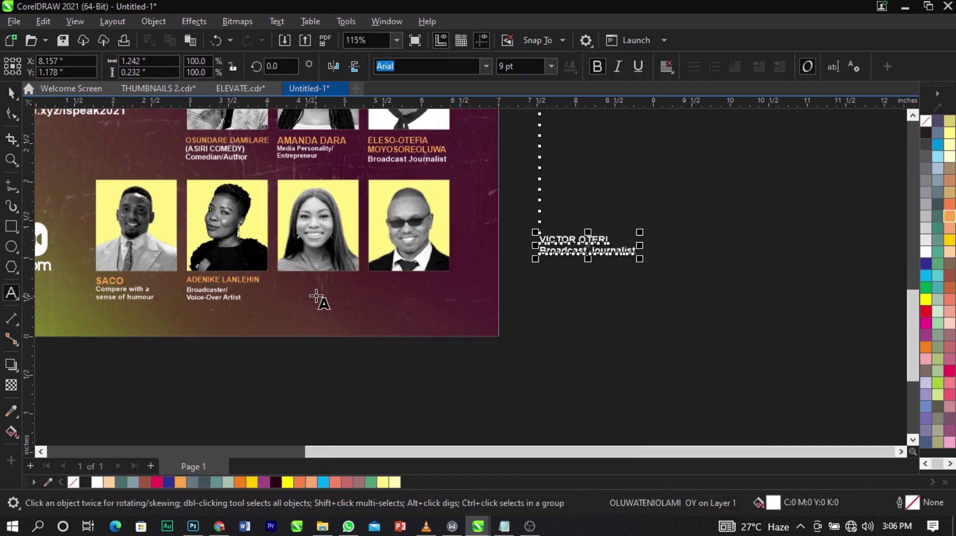
pyautogui.hotkey('ctrl', 'v')
pyautogui.scroll(1, 322, 295)
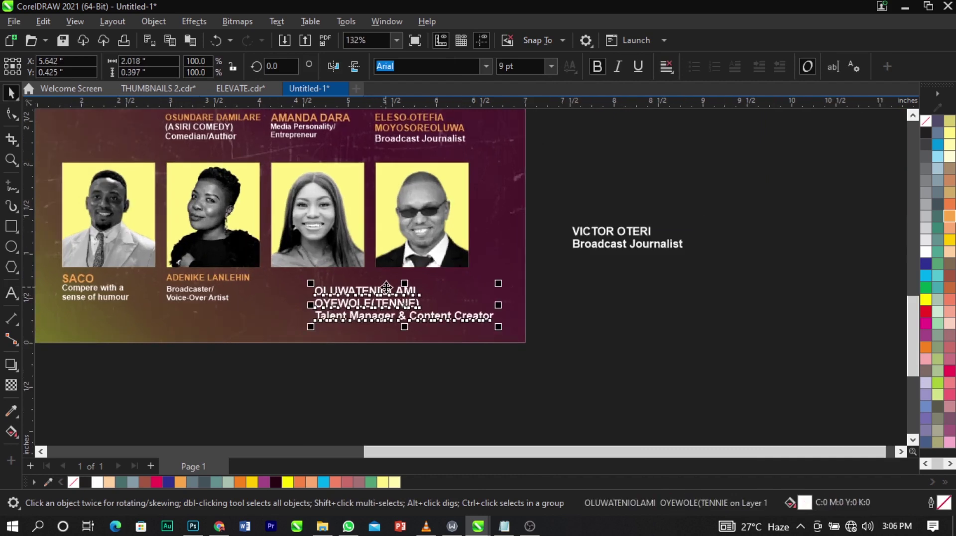
pyautogui.moveTo(417, 302); pyautogui.dragTo(312, 289)
pyautogui.hotkey('ctrl', 'c')
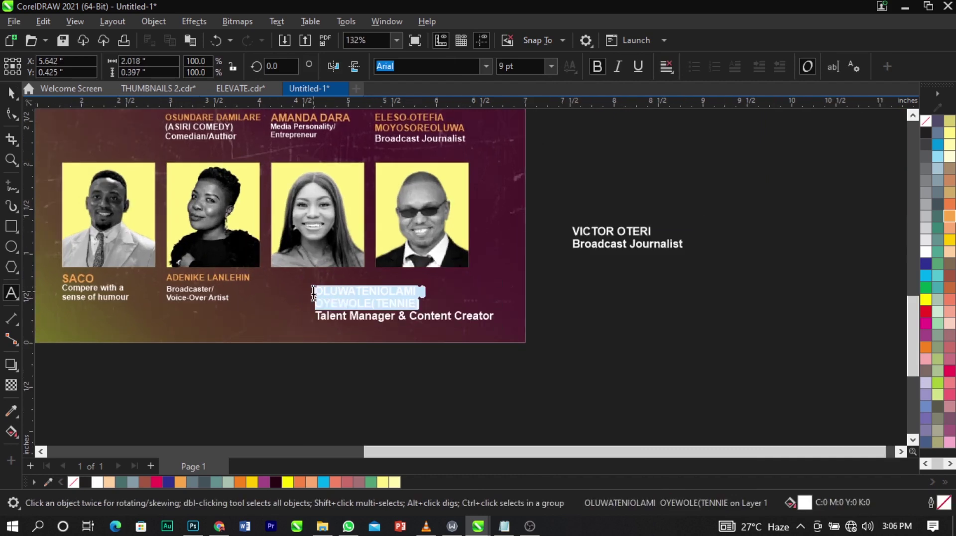
pyautogui.press('Delete')
pyautogui.hotkey('ctrl', 'space')
pyautogui.hotkey('ctrl', 'v')
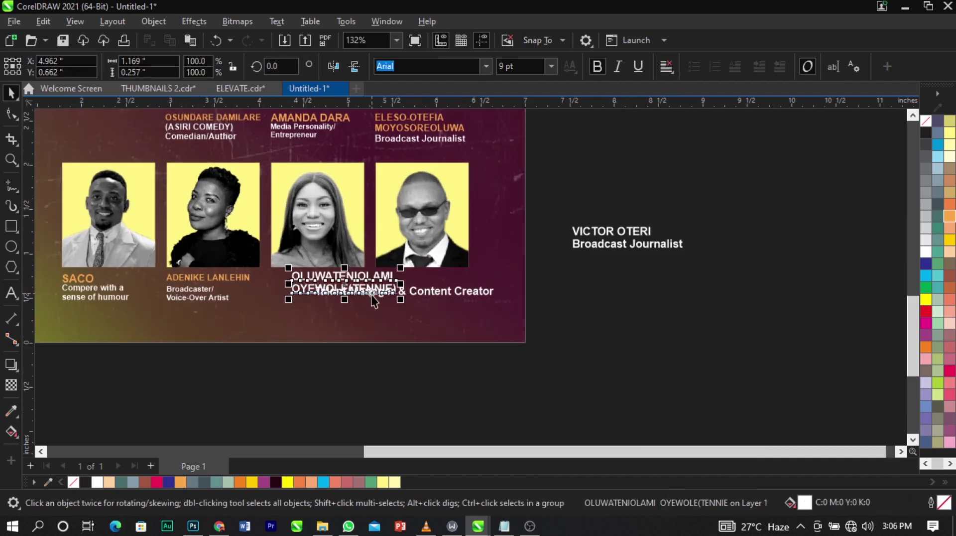
pyautogui.click(950, 220)
pyautogui.scroll(1, 416, 269)
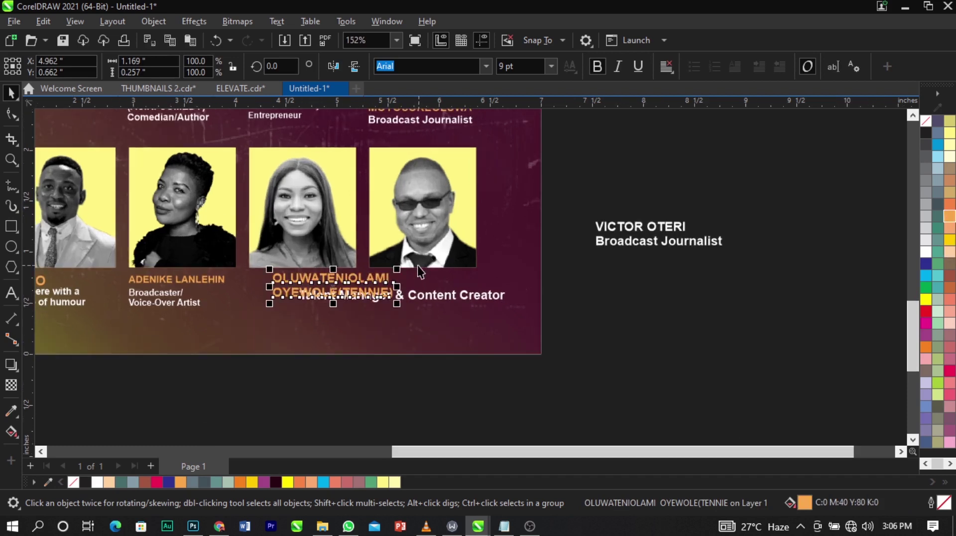
pyautogui.click(415, 266)
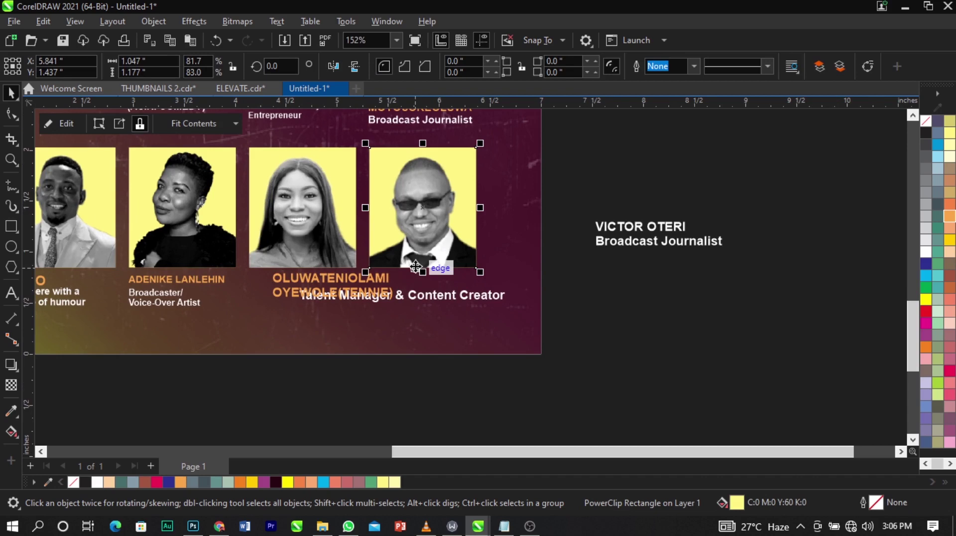
pyautogui.scroll(3, 296, 322)
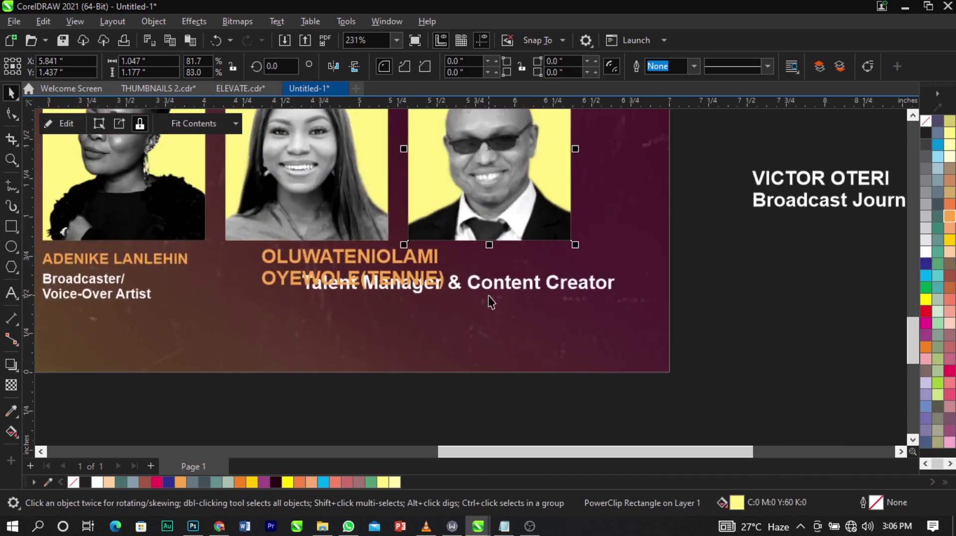
pyautogui.moveTo(485, 288); pyautogui.dragTo(368, 334)
pyautogui.click(363, 296)
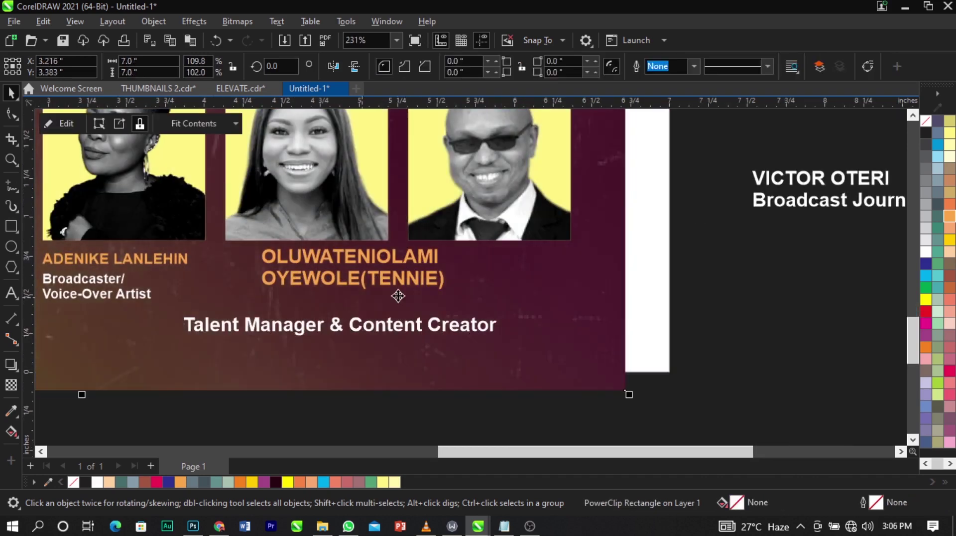
pyautogui.click(411, 286)
pyautogui.moveTo(410, 286); pyautogui.dragTo(385, 299)
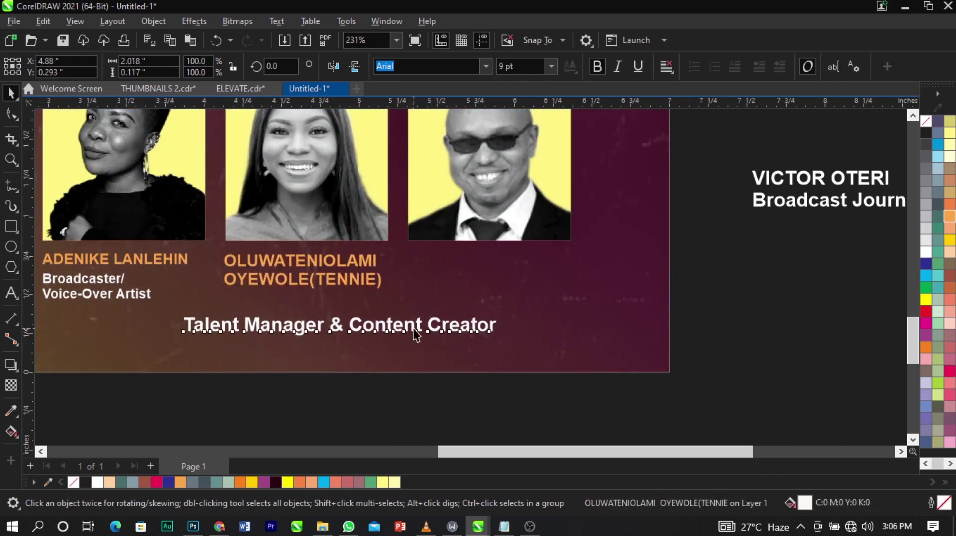
# Shrink the Talent Manager & Content Creator caption to about 5.5 pt and tuck it under the name.
pyautogui.click(419, 326)
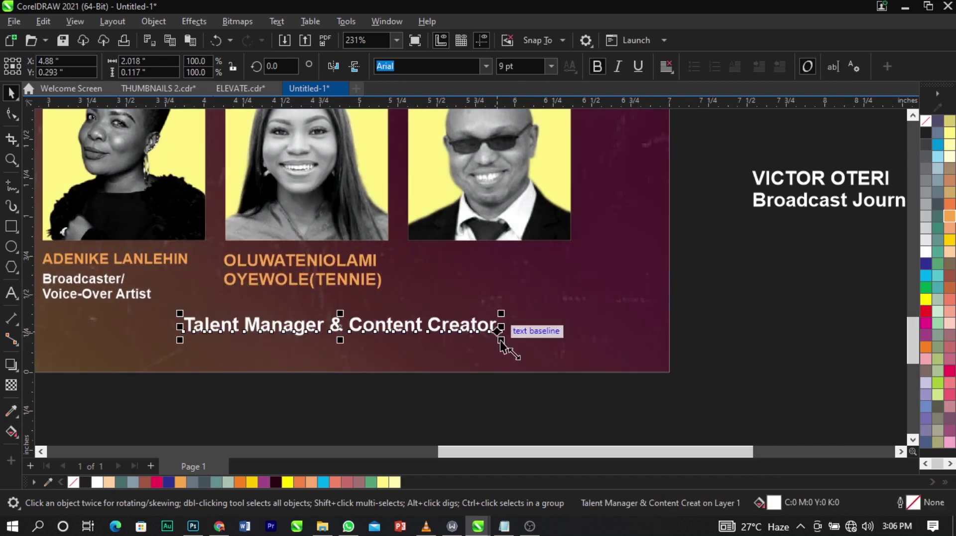
pyautogui.moveTo(500, 343); pyautogui.dragTo(384, 344)
pyautogui.hotkey('ctrl', 'z')
pyautogui.click(470, 330)
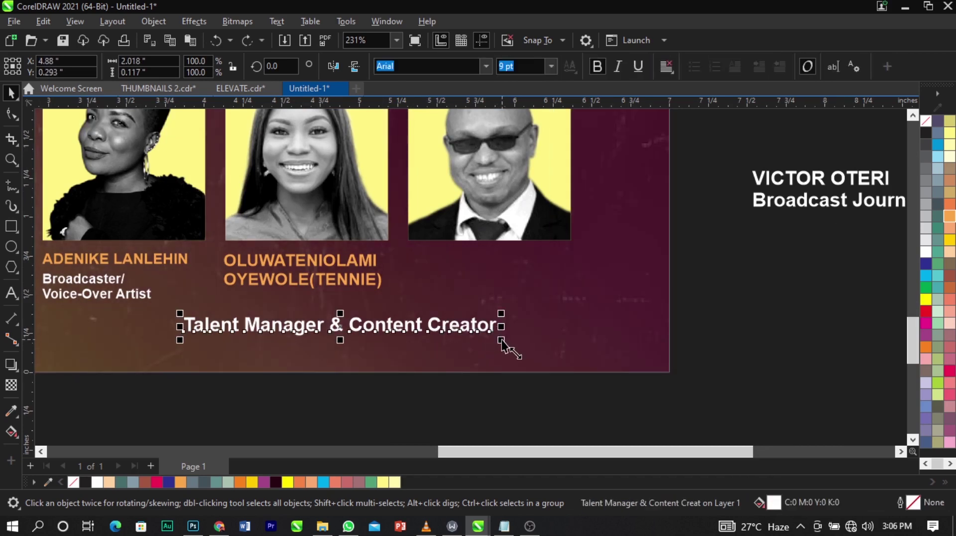
pyautogui.moveTo(501, 342); pyautogui.dragTo(408, 301)
pyautogui.keyDown('shift'); pyautogui.click(381, 288); pyautogui.keyUp('shift')
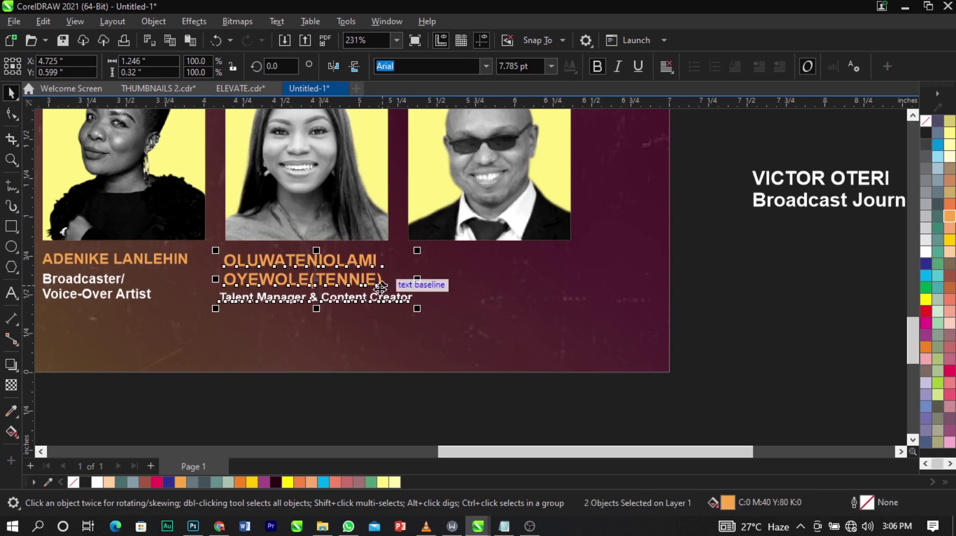
pyautogui.click(431, 383)
pyautogui.click(420, 305)
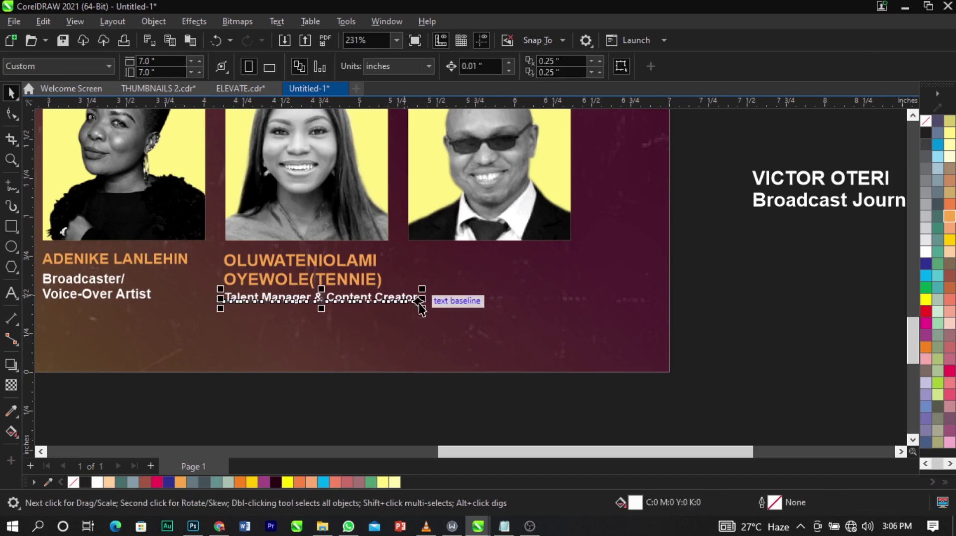
pyautogui.scroll(-2, 359, 312)
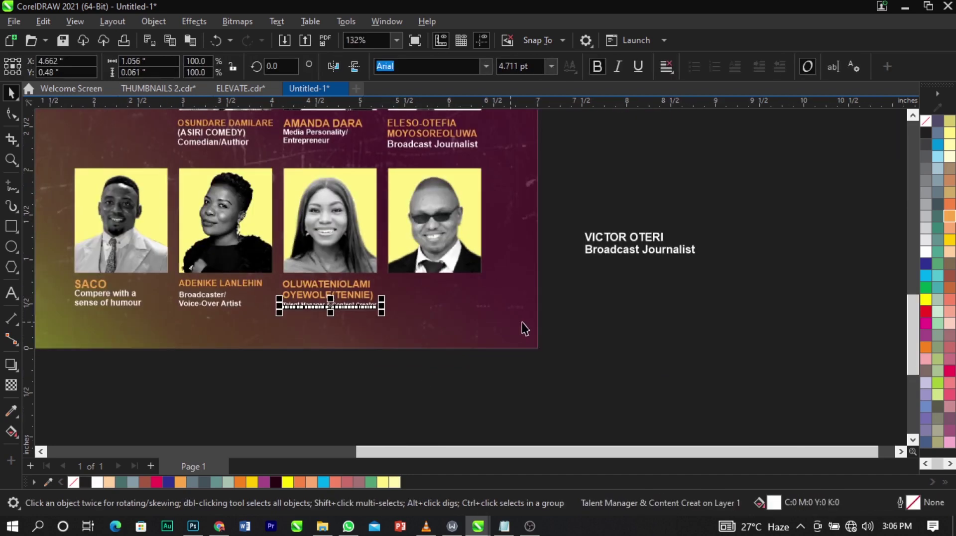
pyautogui.click(665, 255)
pyautogui.doubleClick(700, 252)
pyautogui.moveTo(700, 251); pyautogui.dragTo(573, 245)
pyautogui.hotkey('ctrl', 'x')
pyautogui.click(460, 301)
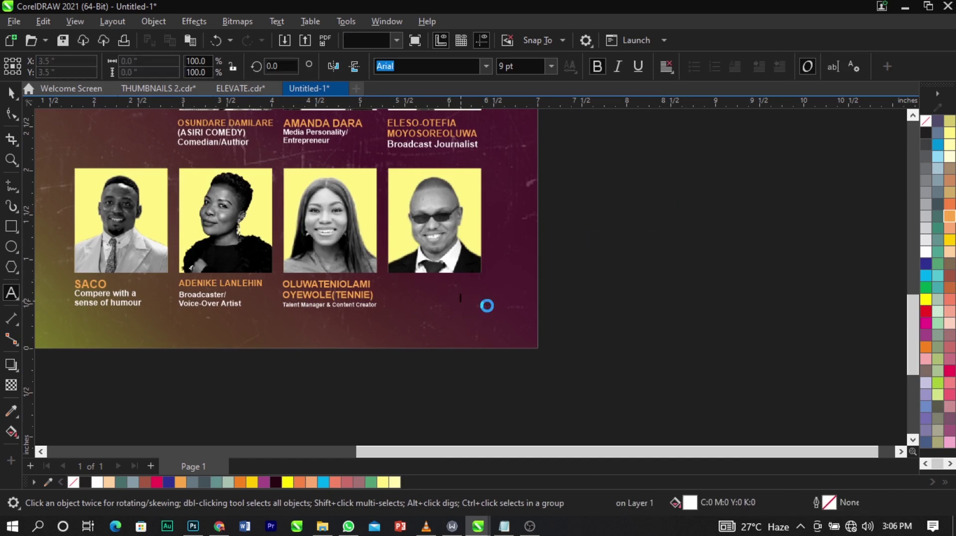
pyautogui.hotkey('ctrl', 'v')
pyautogui.hotkey('ctrl', 'space')
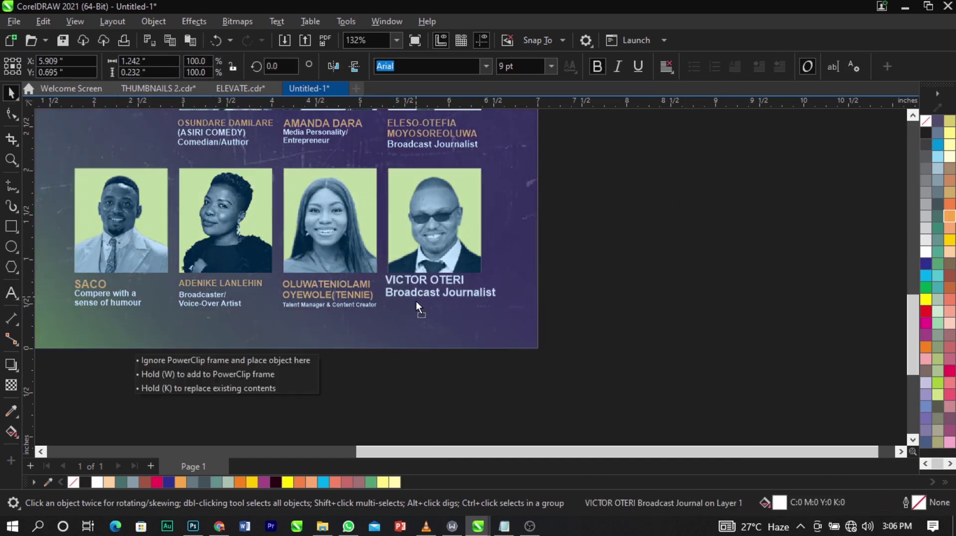
pyautogui.moveTo(488, 307); pyautogui.dragTo(422, 303)
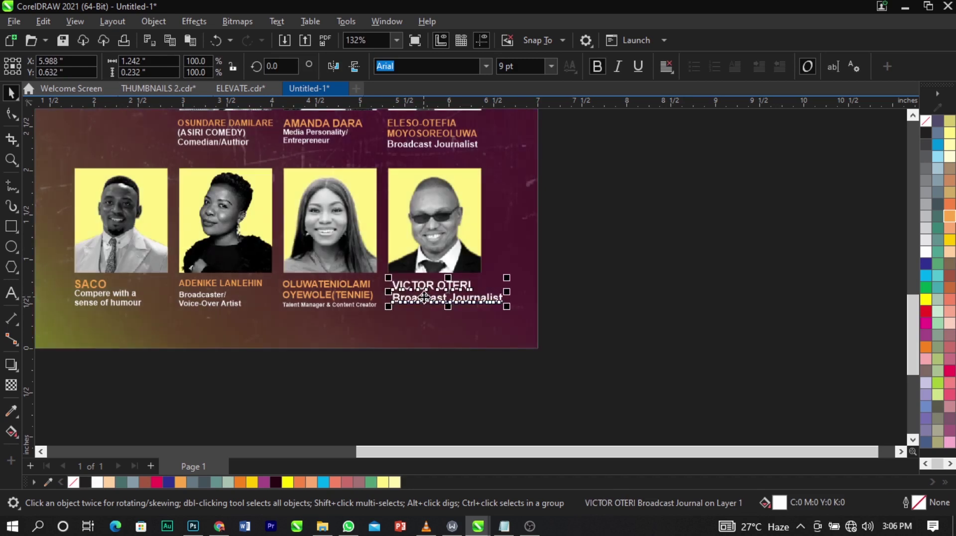
pyautogui.click(950, 216)
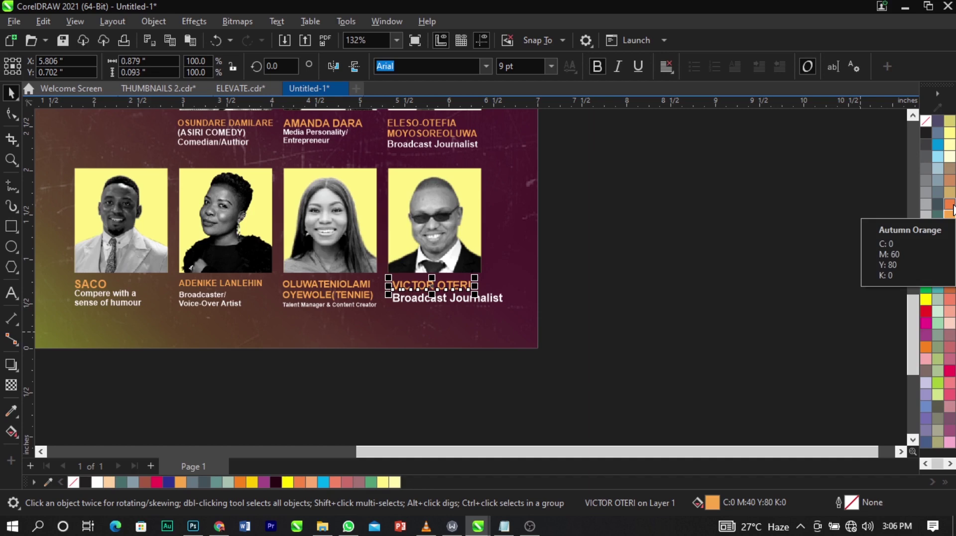
pyautogui.scroll(3, 456, 288)
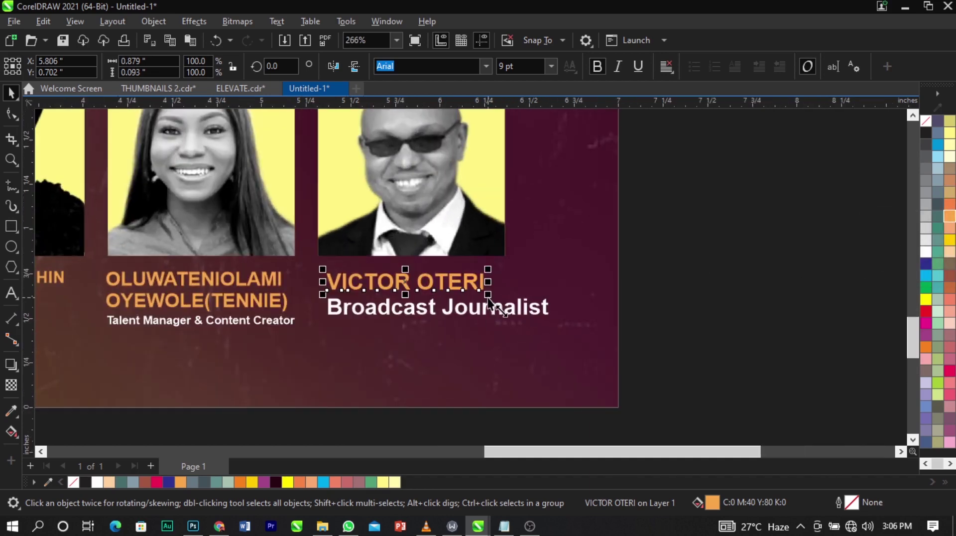
pyautogui.moveTo(488, 294); pyautogui.dragTo(470, 290)
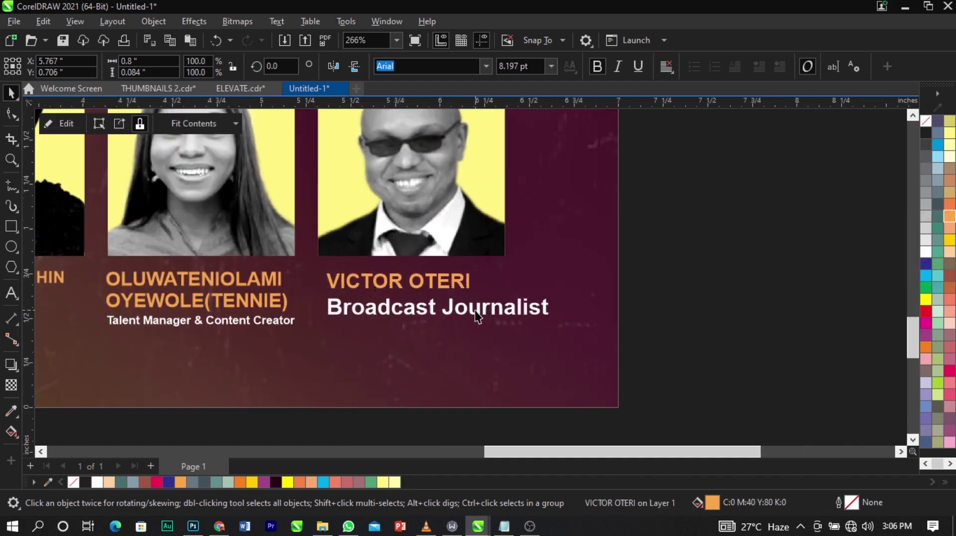
pyautogui.click(546, 311)
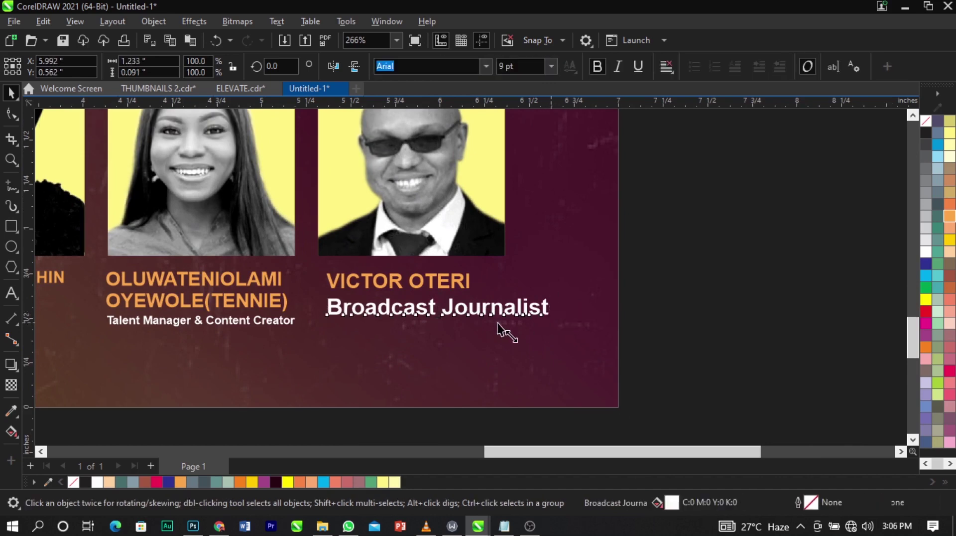
pyautogui.moveTo(497, 322)
pyautogui.mouseDown()
pyautogui.moveTo(495, 331)
pyautogui.moveTo(482, 305)
pyautogui.moveTo(486, 313)
pyautogui.mouseUp()
pyautogui.keyDown('shift'); pyautogui.click(468, 287); pyautogui.keyUp('shift')
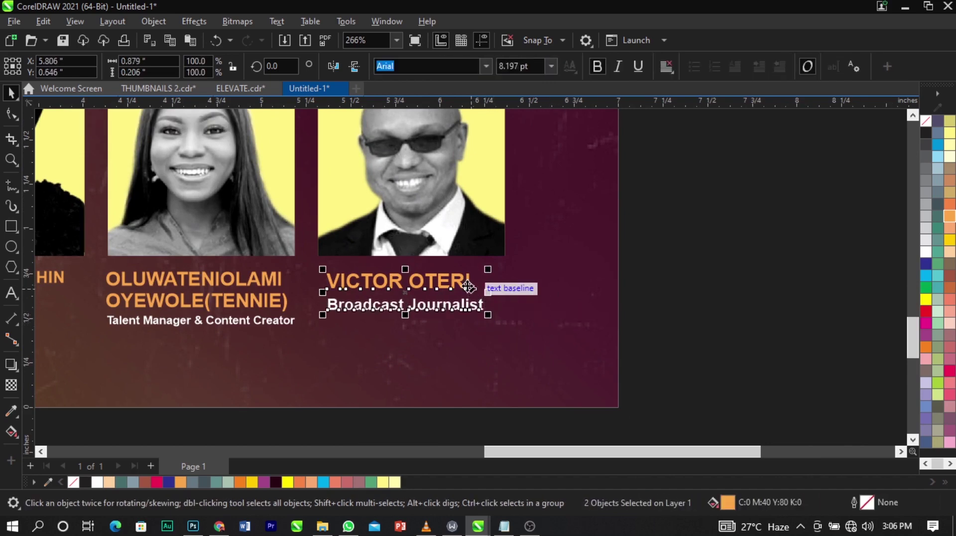
pyautogui.scroll(-4, 636, 315)
# Zoom in on the lower flyer and drag the Zoom logo lower on the page.
pyautogui.press('Escape')
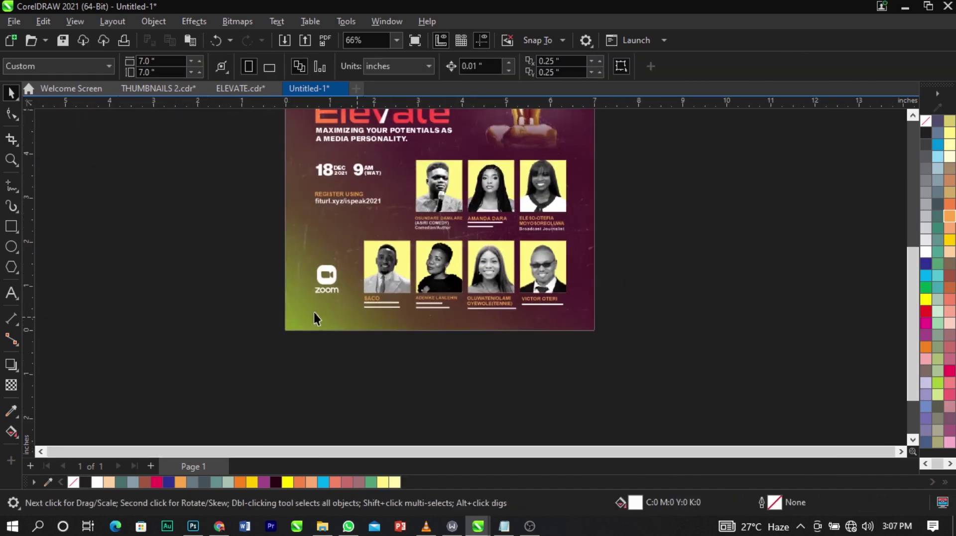
pyautogui.moveTo(202, 195); pyautogui.dragTo(643, 369)
pyautogui.press('space')
pyautogui.click(285, 261)
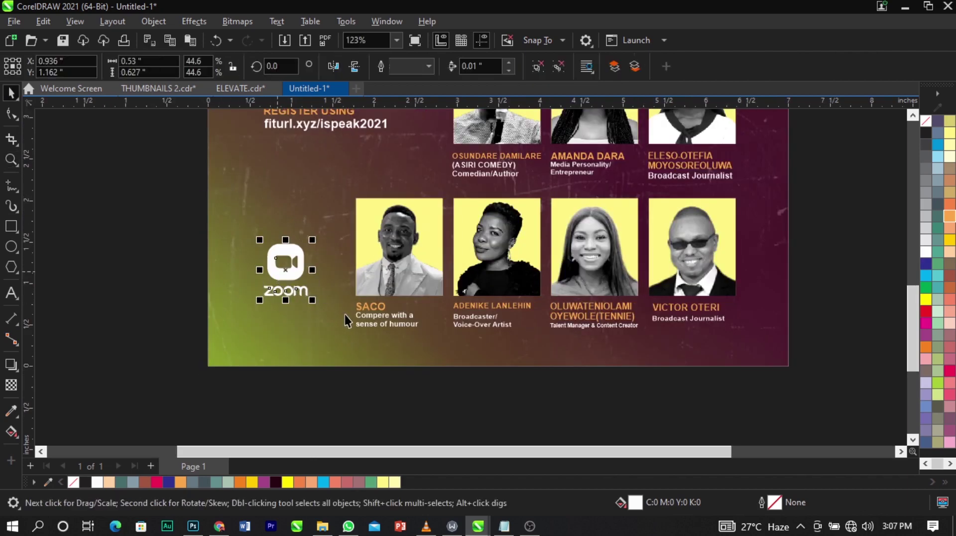
pyautogui.moveTo(291, 280); pyautogui.dragTo(311, 323)
pyautogui.scroll(3, 309, 321)
# Check the logo's alignment with the captions using a temporary horizontal guide, delete it, and view the whole flyer.
pyautogui.moveTo(434, 103); pyautogui.dragTo(428, 335)
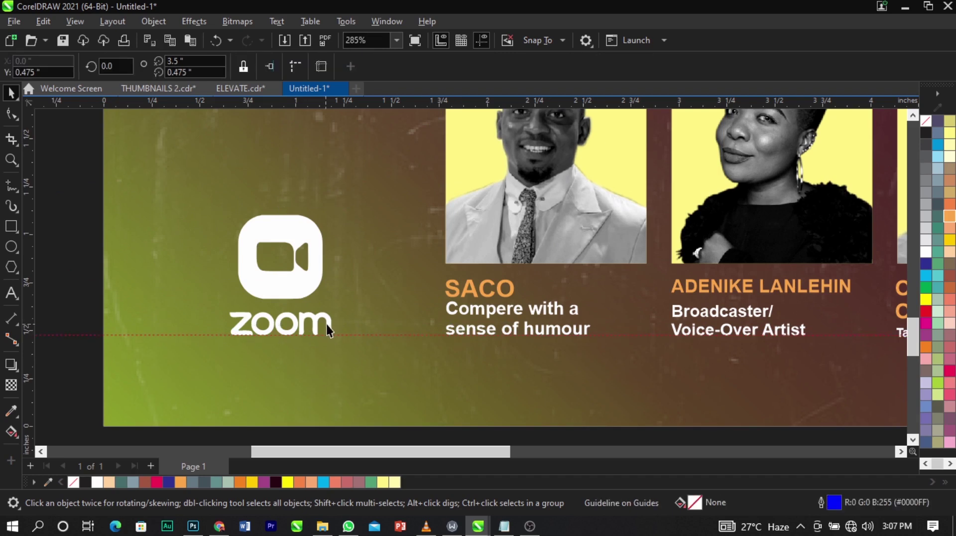
pyautogui.click(353, 333)
pyautogui.click(356, 335)
pyautogui.press('Delete')
pyautogui.press('F4')
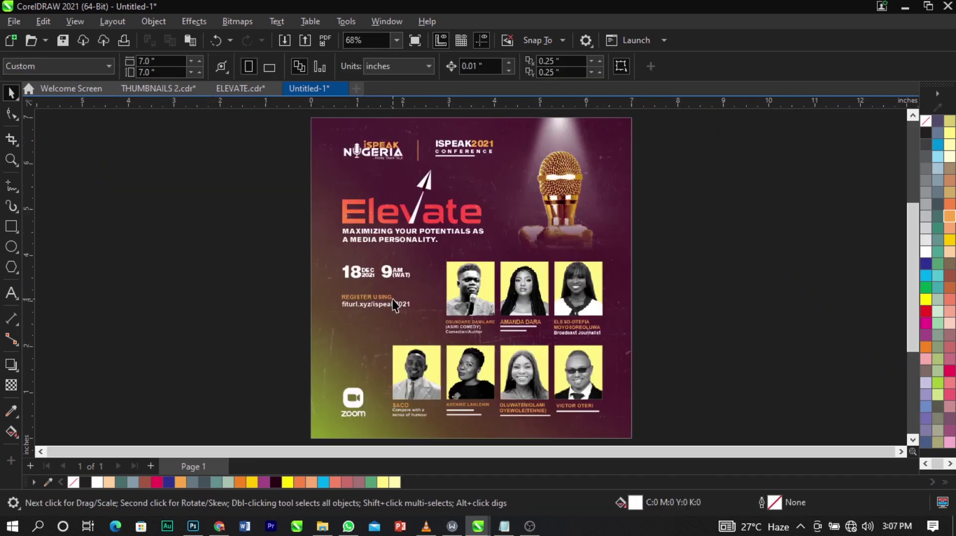
pyautogui.hotkey('shift', 'F4')
pyautogui.press('z')
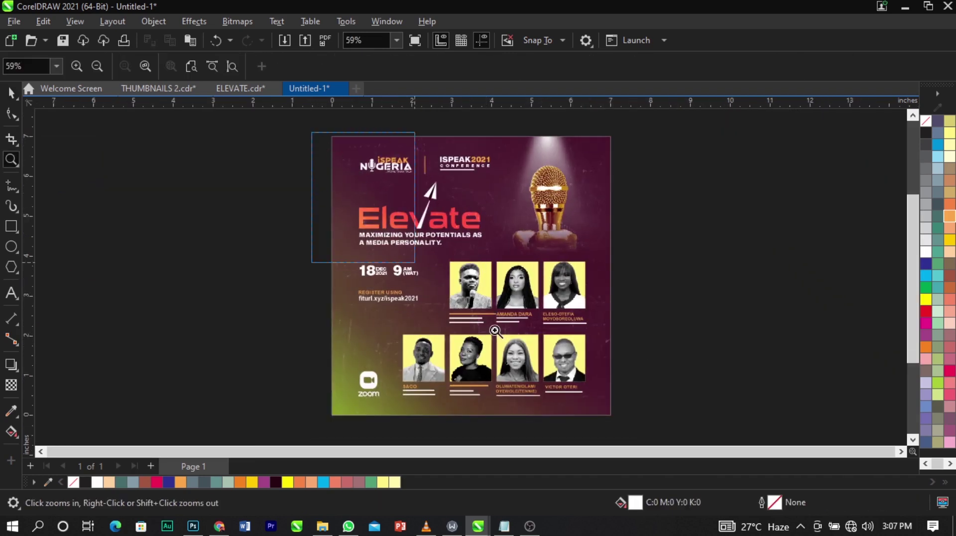
pyautogui.moveTo(495, 330); pyautogui.dragTo(680, 426)
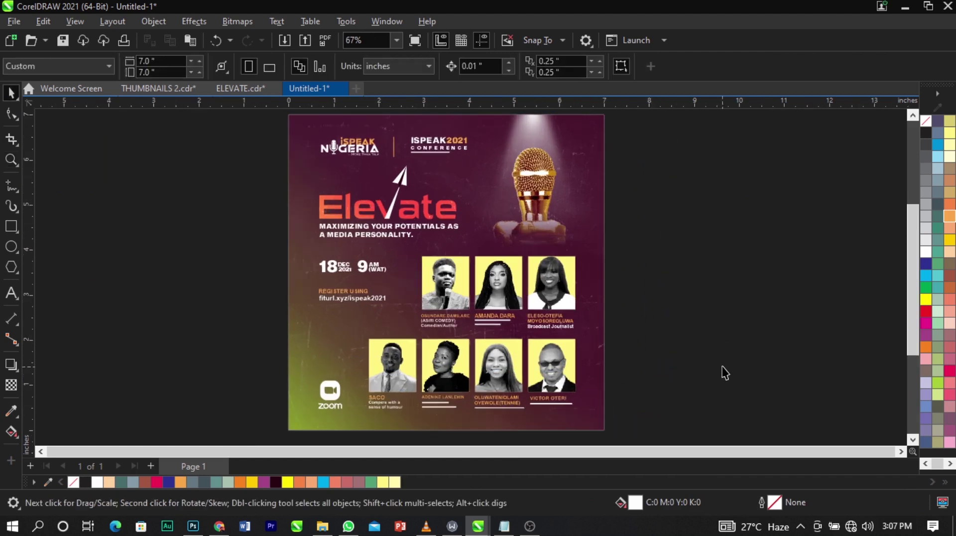